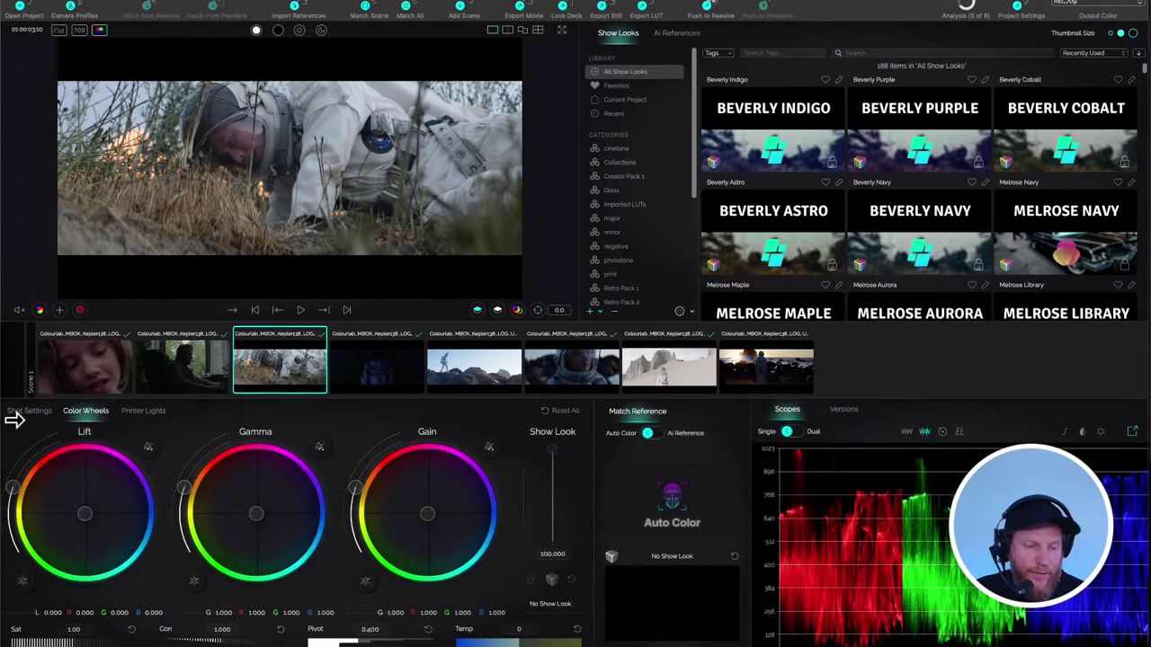
- Open the look design controls for the astronaut shot and examine the Filmlab and Primary adjustments
{"action": "left_click", "coordinate": [22, 414]}
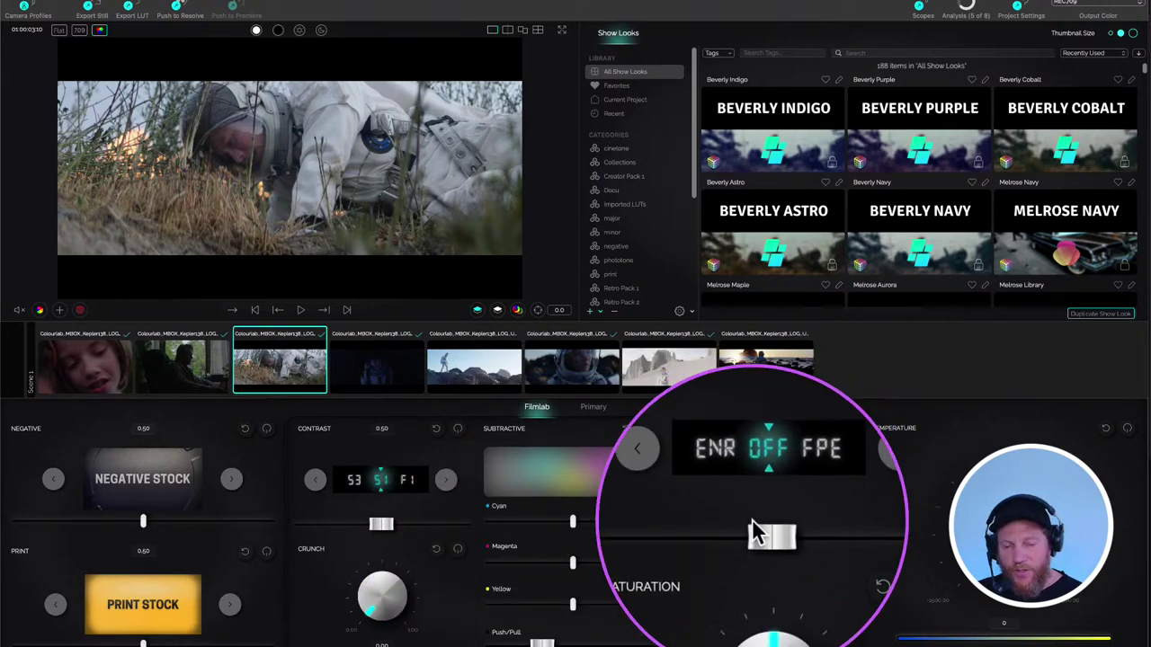
{"action": "left_click", "coordinate": [588, 408]}
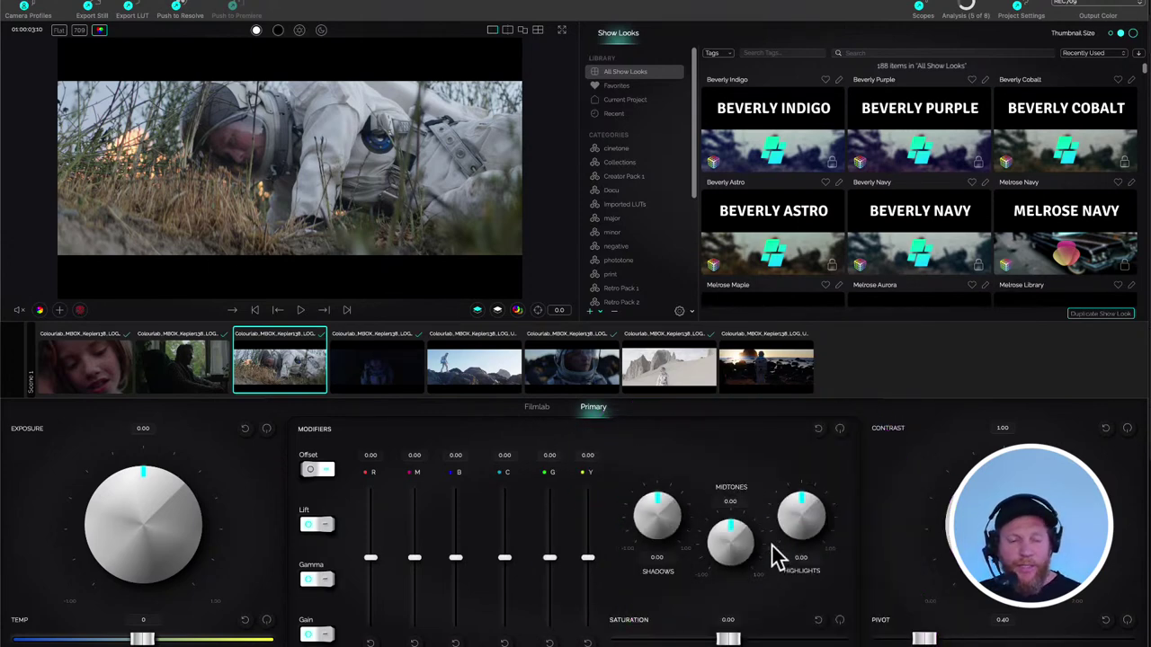
- Switch to DaVinci Resolve and add a serial node after node 01 on the first clip
{"action": "key", "text": "super+Tab"}
{"action": "key", "text": "super+Tab"}
{"action": "key", "text": "super+Tab"}
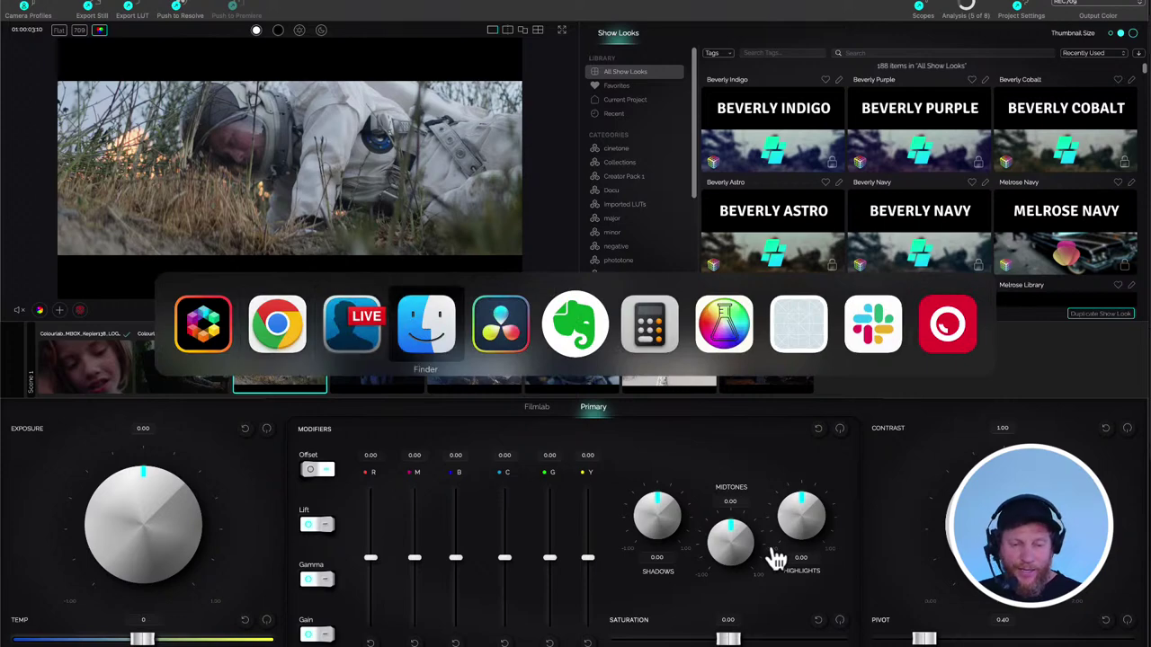
{"action": "key", "text": "super+Tab"}
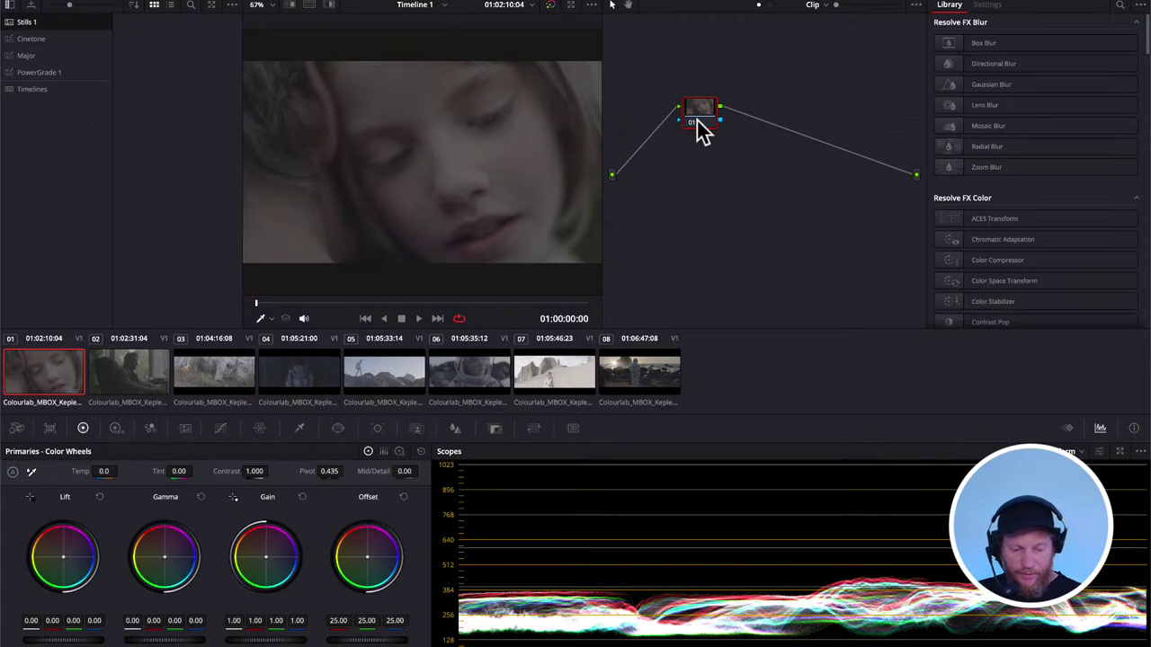
{"action": "key", "text": "alt+s"}
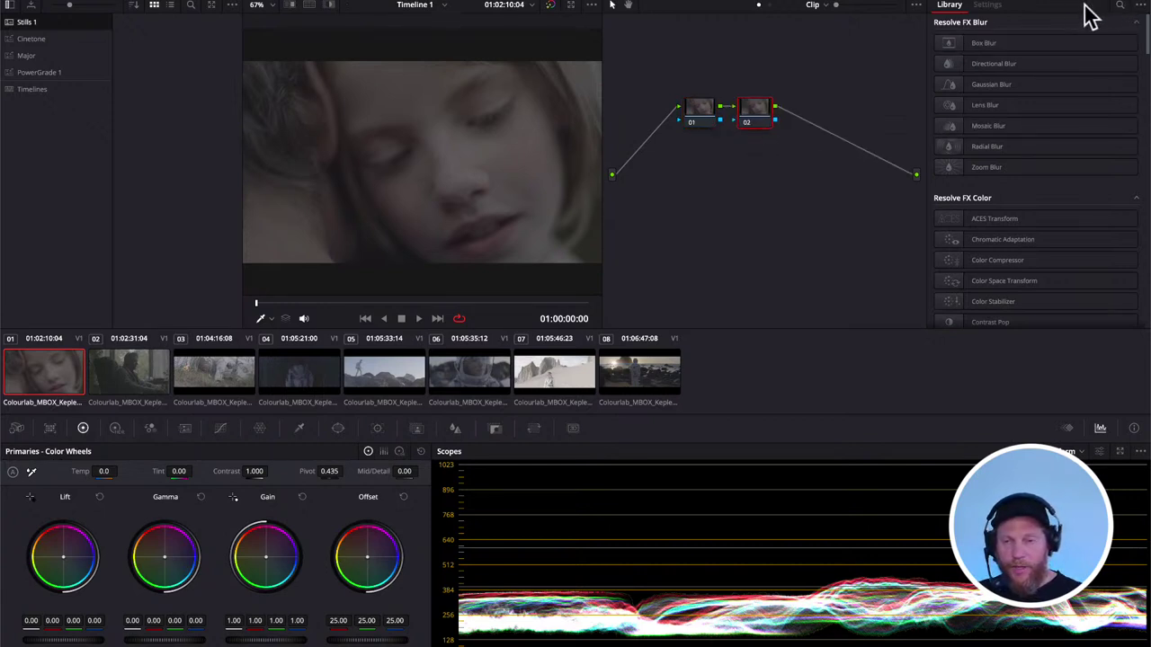
- Search the effects library for "look" and apply Look Designer 3.0.0 to node 02
{"action": "left_click", "coordinate": [1119, 6]}
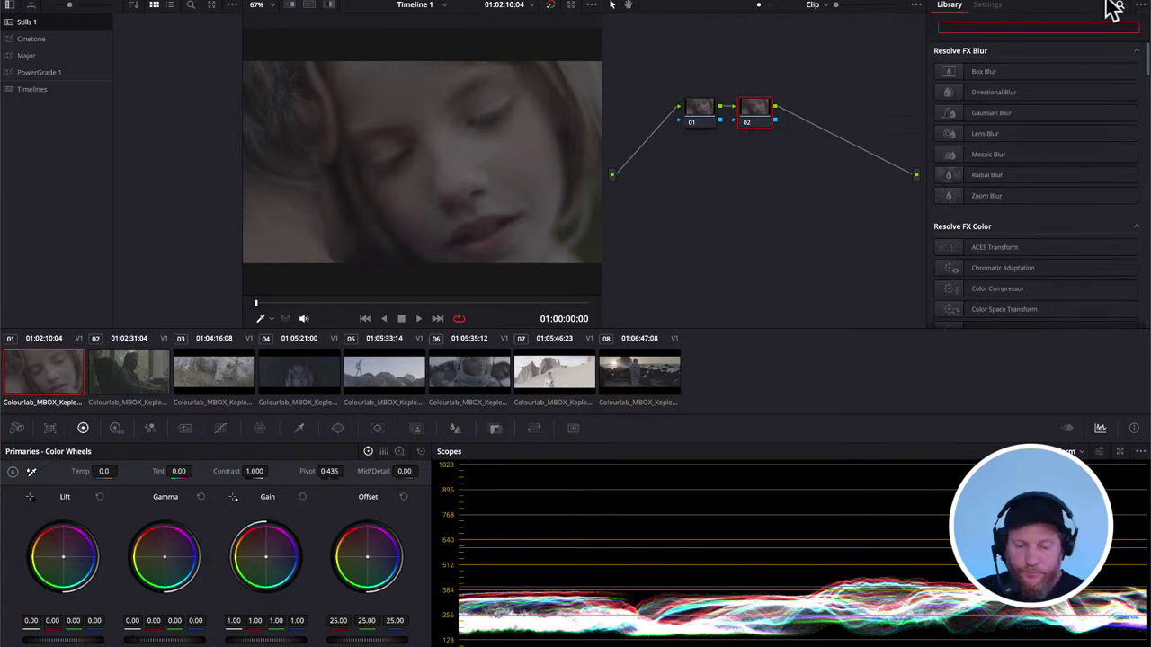
{"action": "type", "text": "look"}
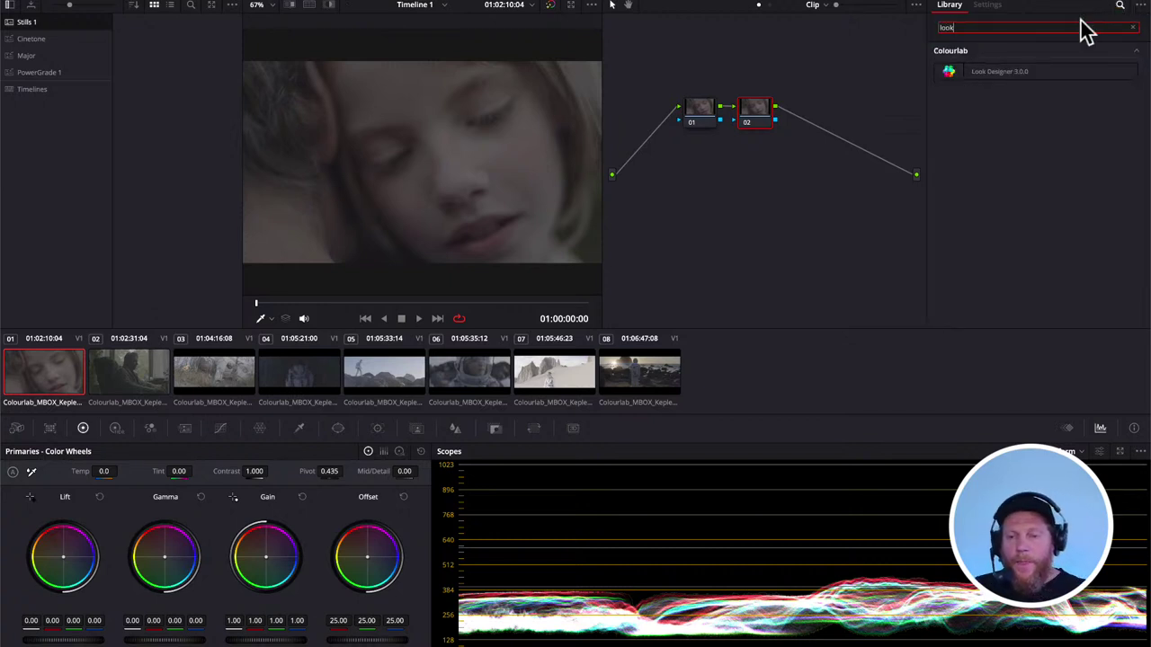
{"action": "left_click_drag", "start_coordinate": [955, 74], "coordinate": [754, 130]}
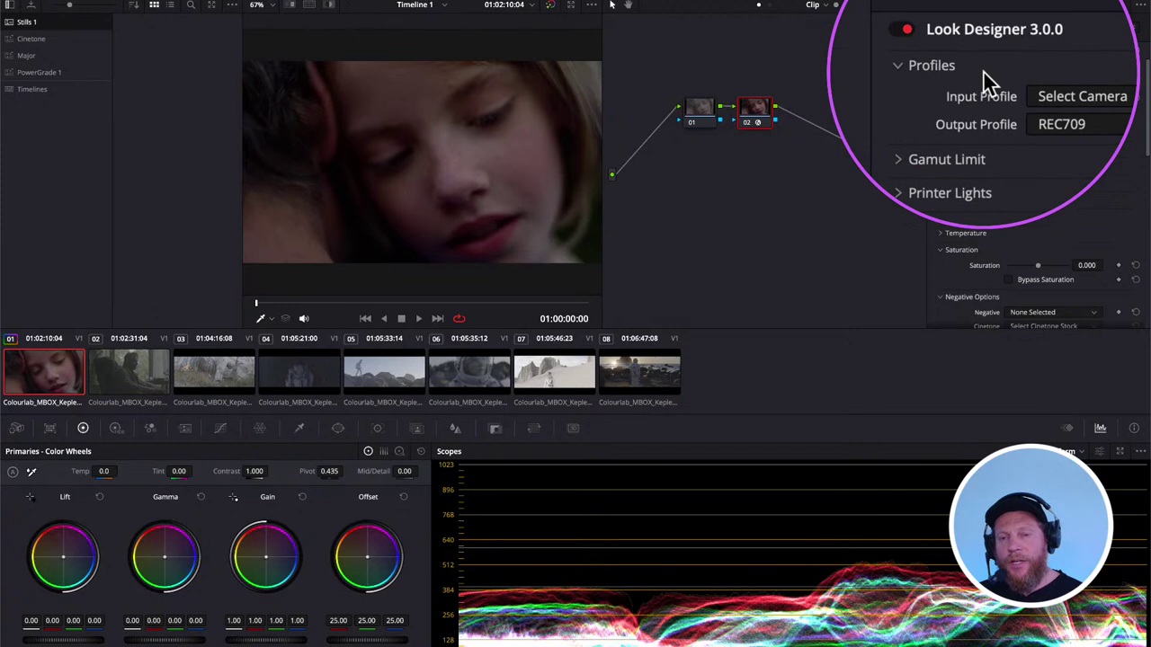
- Set Look Designer's input profile to PANASONIC VLOG
{"action": "left_click", "coordinate": [1079, 83]}
{"action": "scroll", "coordinate": [1079, 117], "scroll_direction": "down", "scroll_amount": 5}
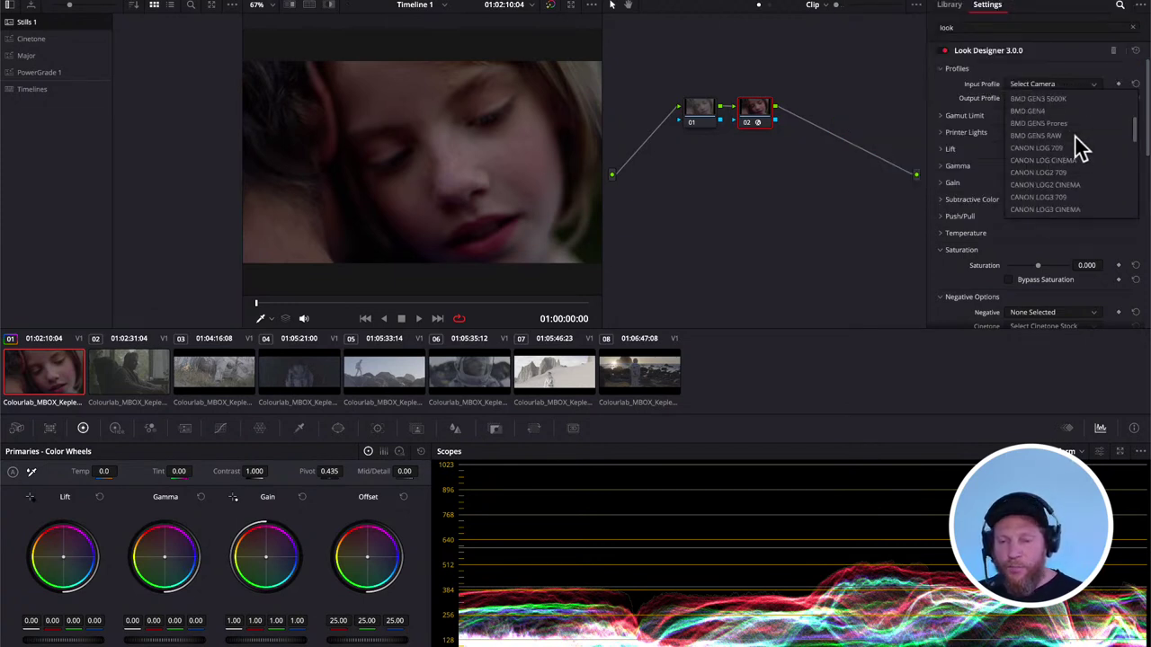
{"action": "scroll", "coordinate": [1079, 146], "scroll_direction": "down", "scroll_amount": 10}
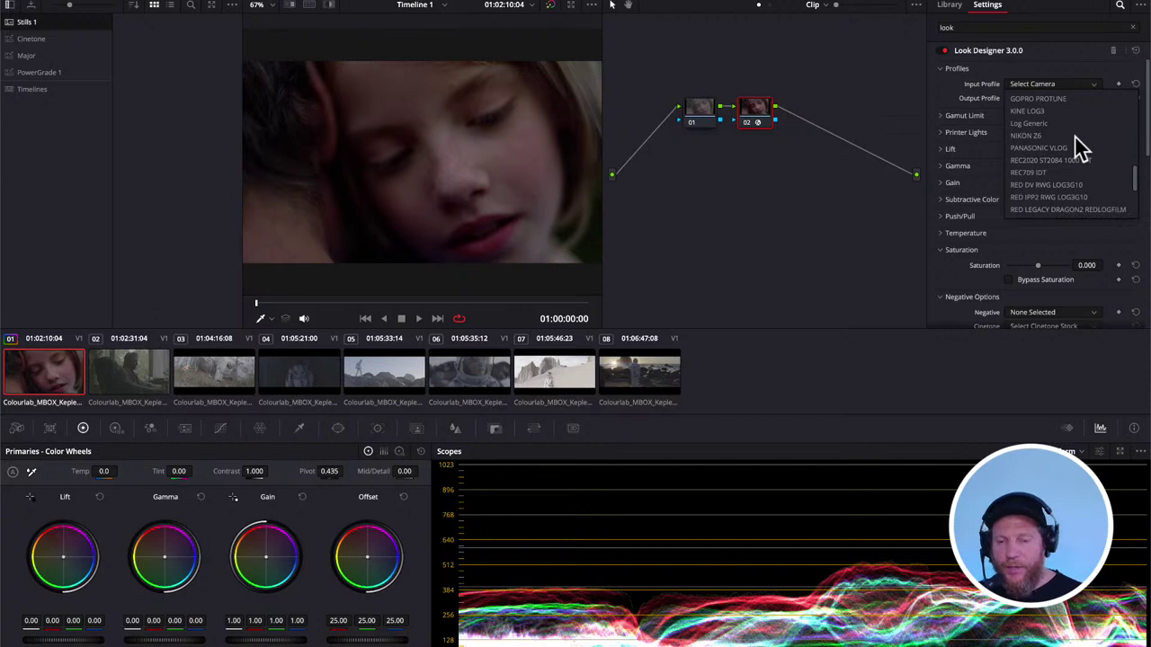
{"action": "left_click", "coordinate": [1075, 148]}
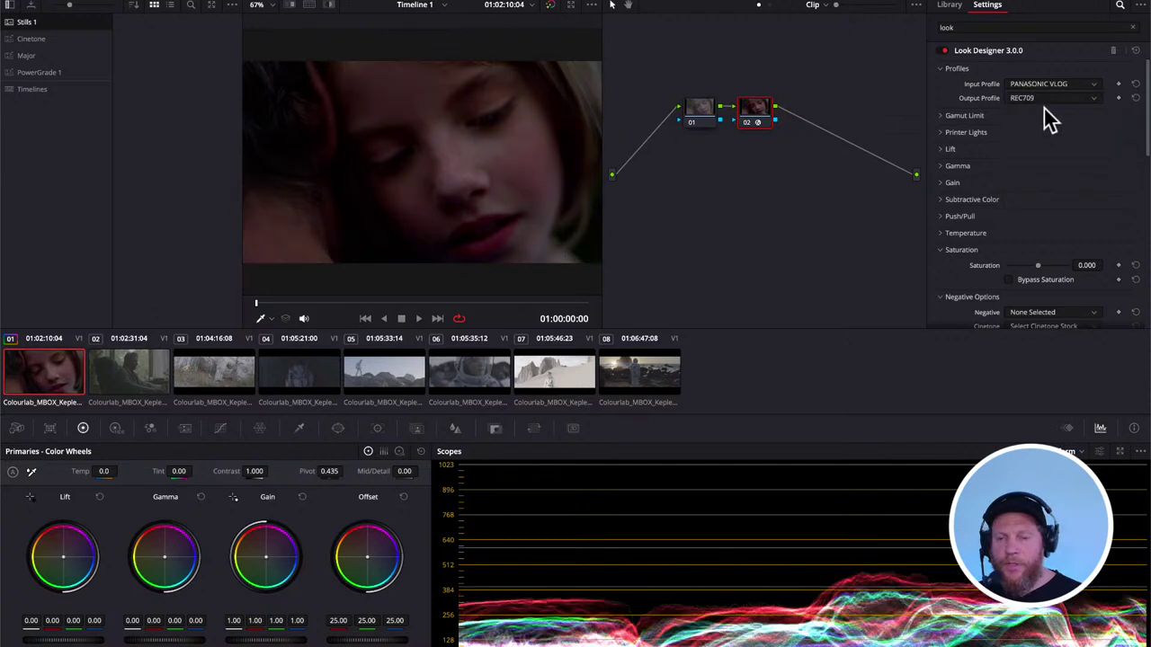
- Look through the available output profiles and choose REC709 as Look Designer's output profile
{"action": "left_click", "coordinate": [1047, 99]}
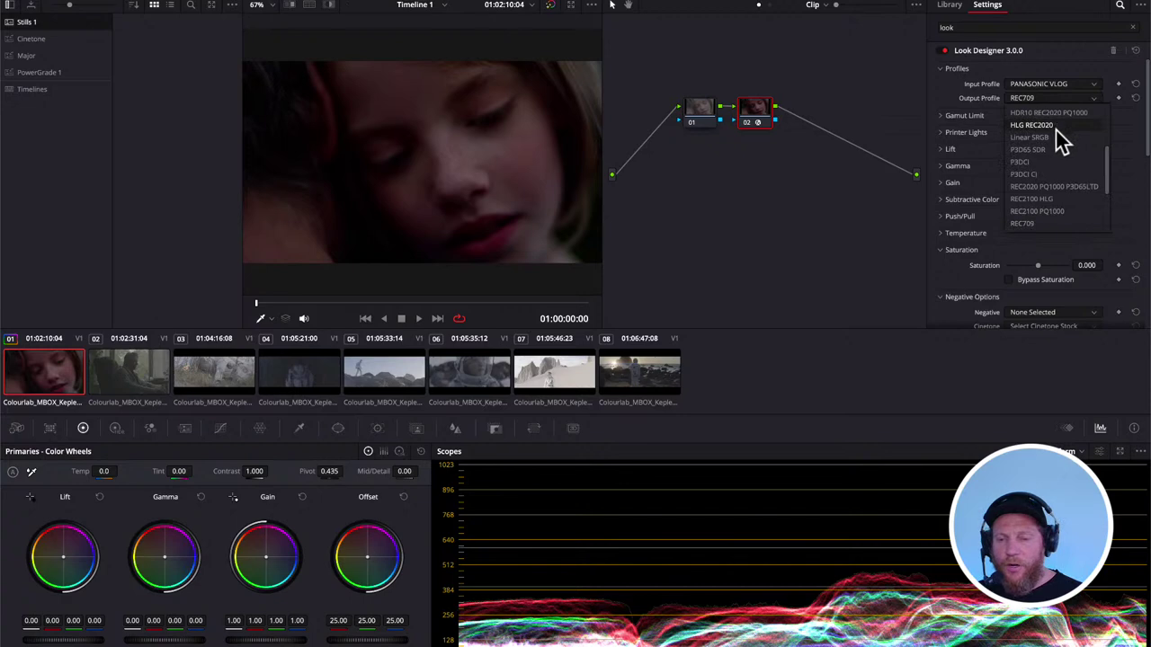
{"action": "scroll", "coordinate": [1056, 207], "scroll_direction": "down", "scroll_amount": 5}
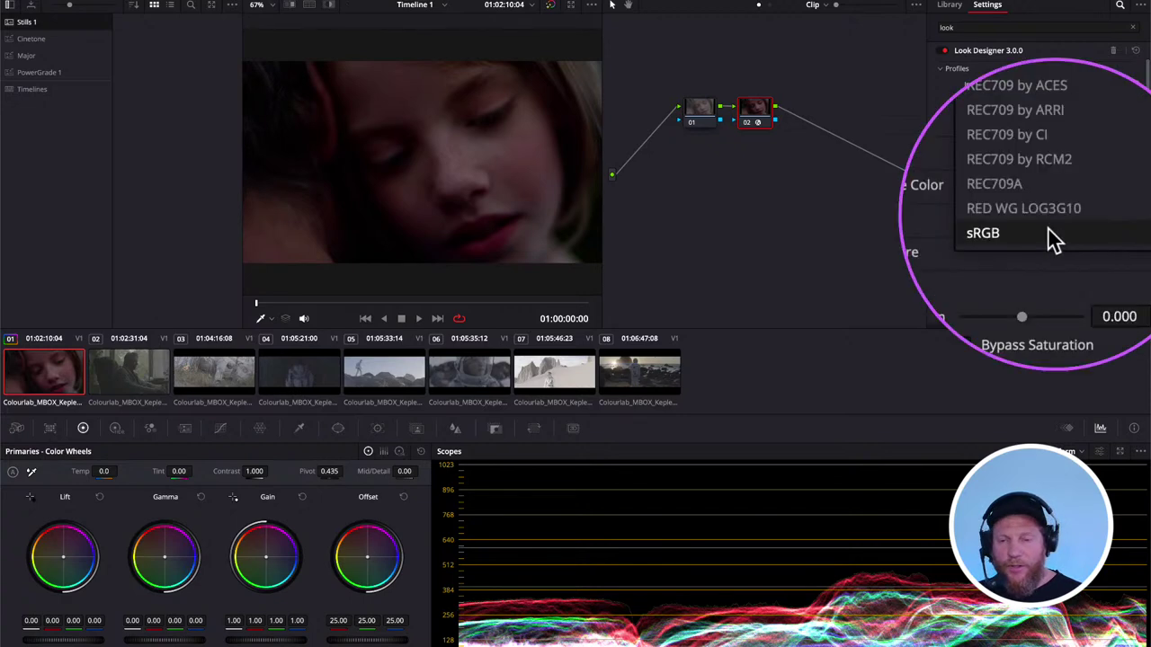
{"action": "scroll", "coordinate": [1055, 207], "scroll_direction": "up", "scroll_amount": 6}
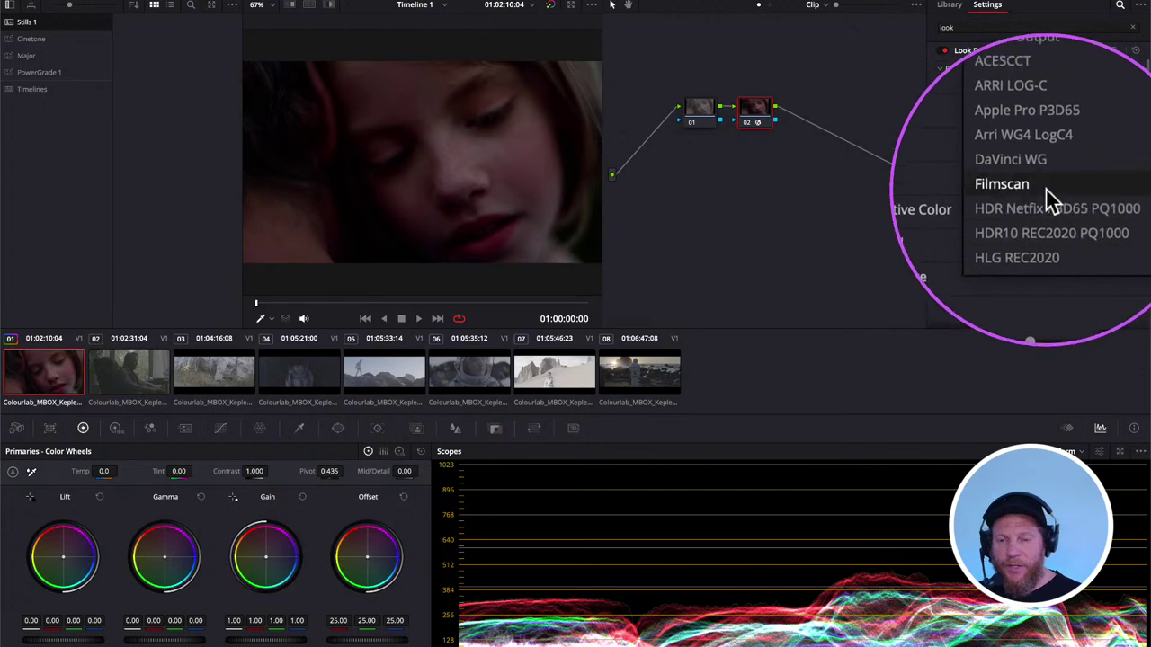
{"action": "scroll", "coordinate": [1052, 184], "scroll_direction": "down", "scroll_amount": 5}
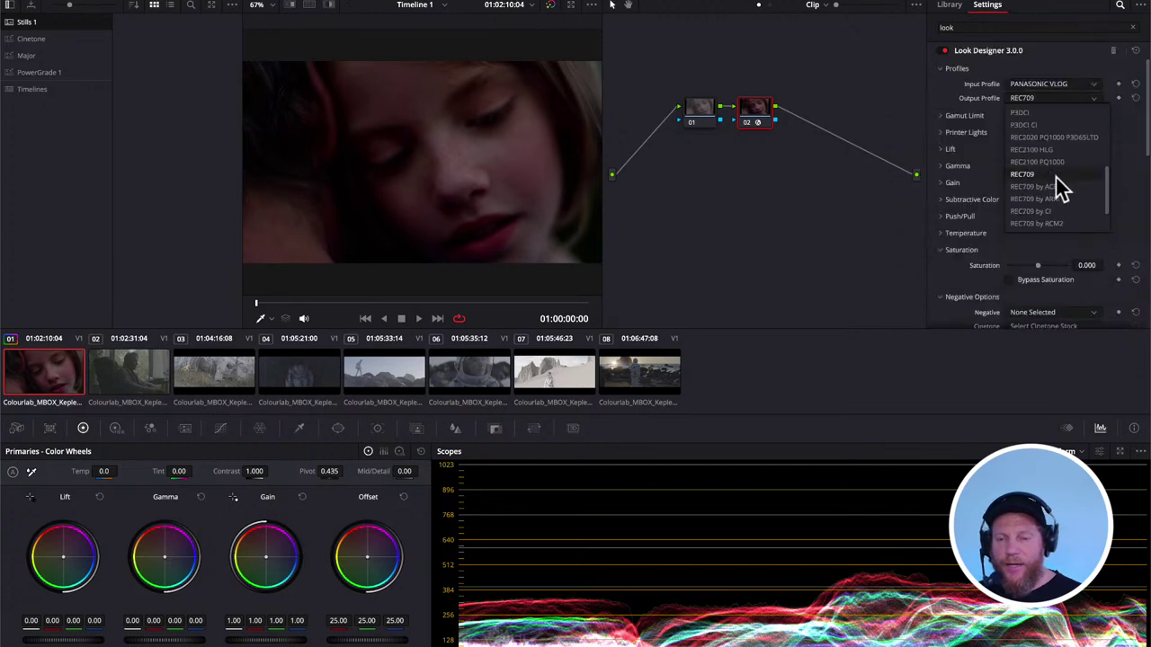
{"action": "left_click", "coordinate": [1055, 175]}
- Examine Look Designer's Gamut Limit, Printer Lights, Subtractive Color, Push/Pull, Temperature and Saturation settings
{"action": "left_click", "coordinate": [941, 116]}
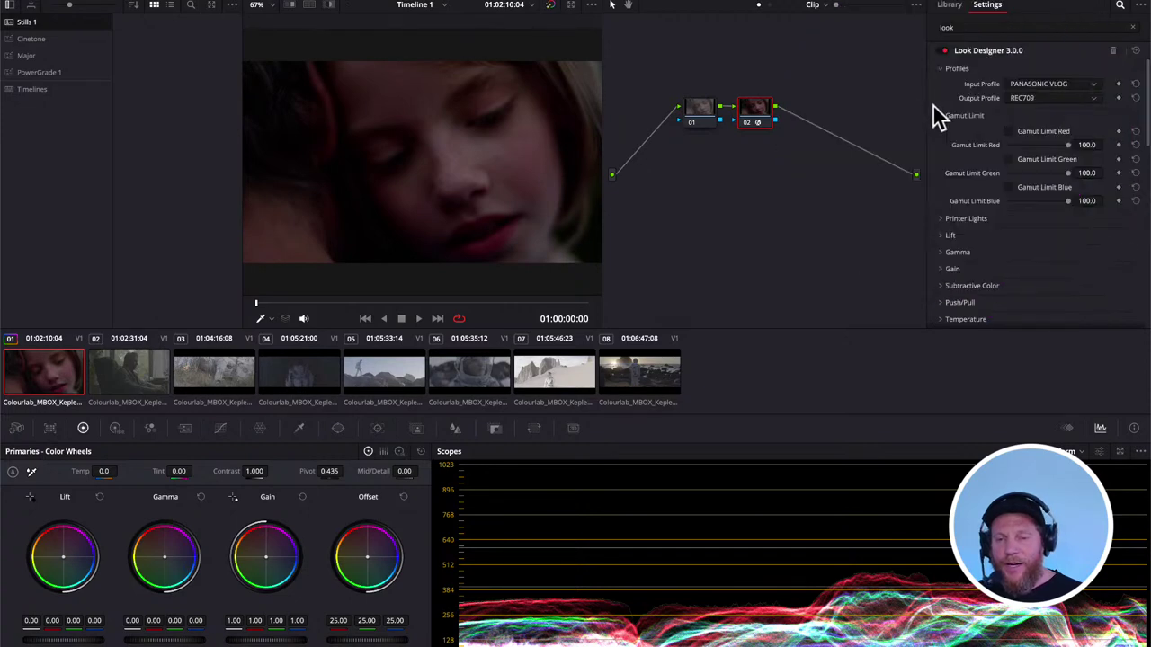
{"action": "left_click", "coordinate": [941, 117]}
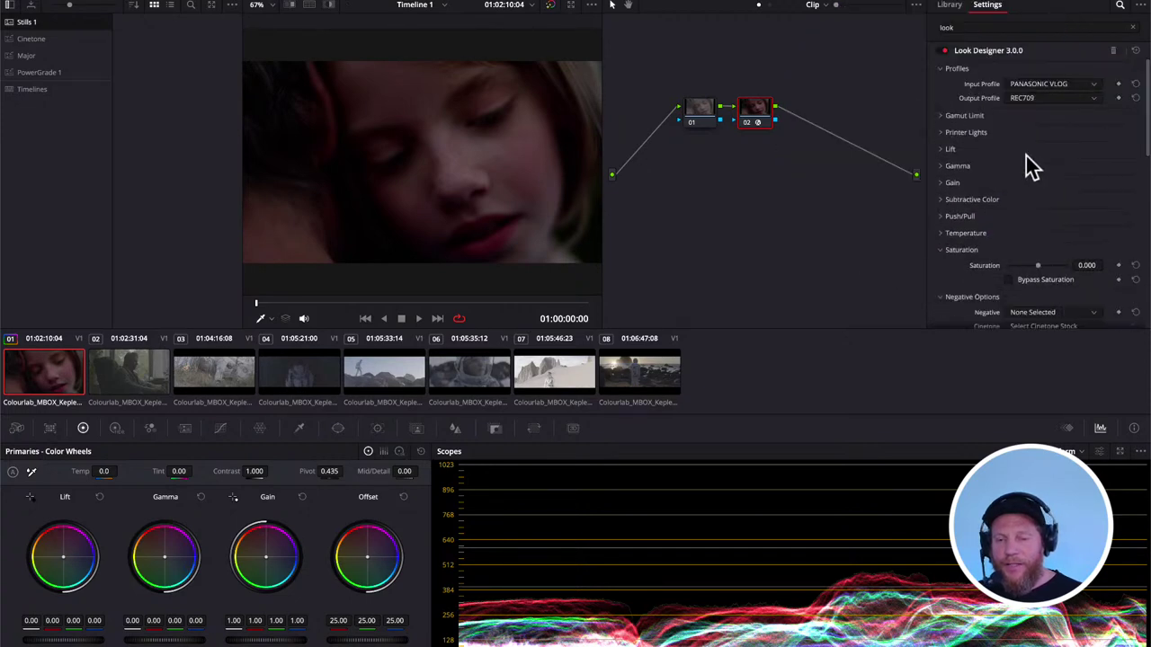
{"action": "left_click", "coordinate": [941, 134]}
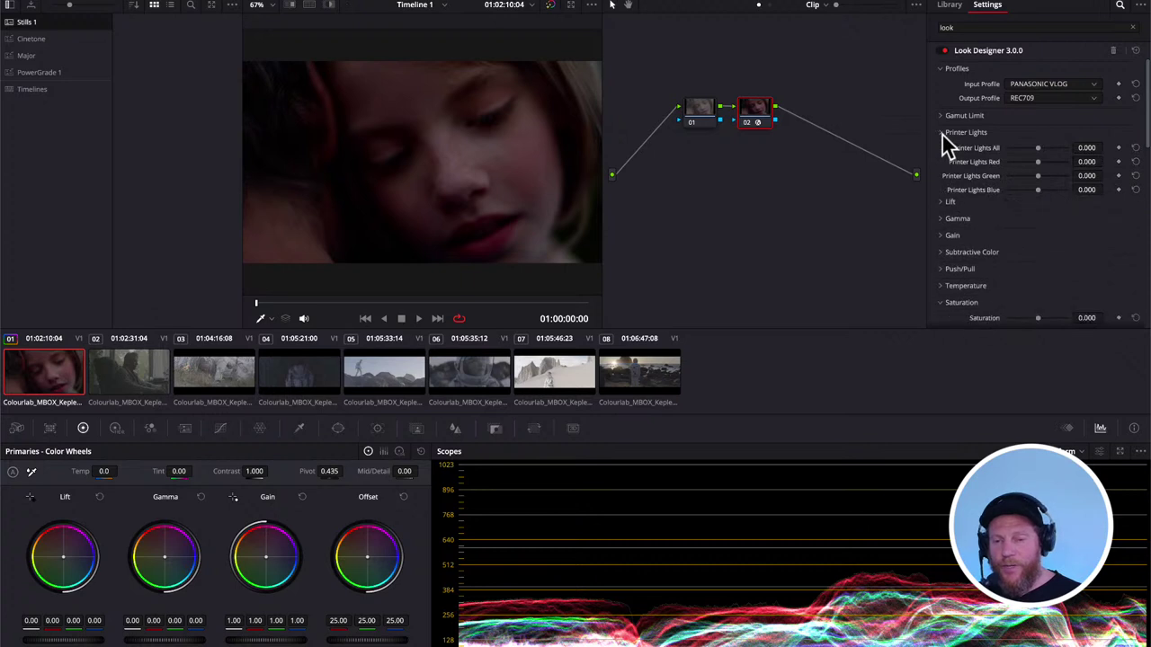
{"action": "left_click", "coordinate": [941, 134]}
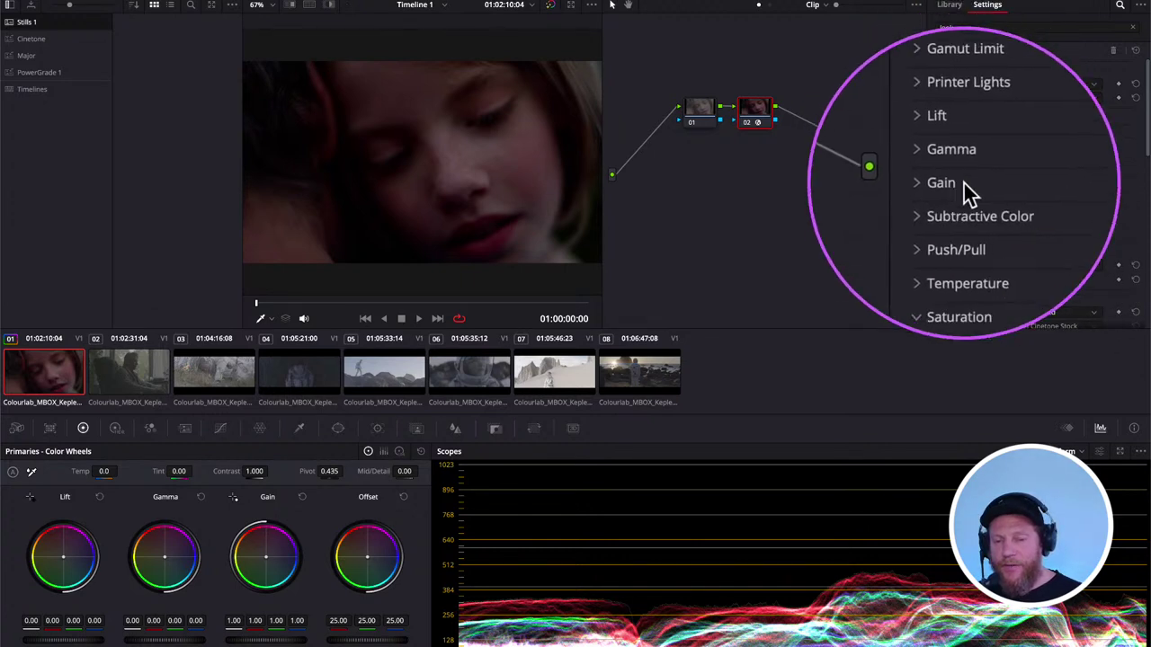
{"action": "left_click", "coordinate": [940, 199]}
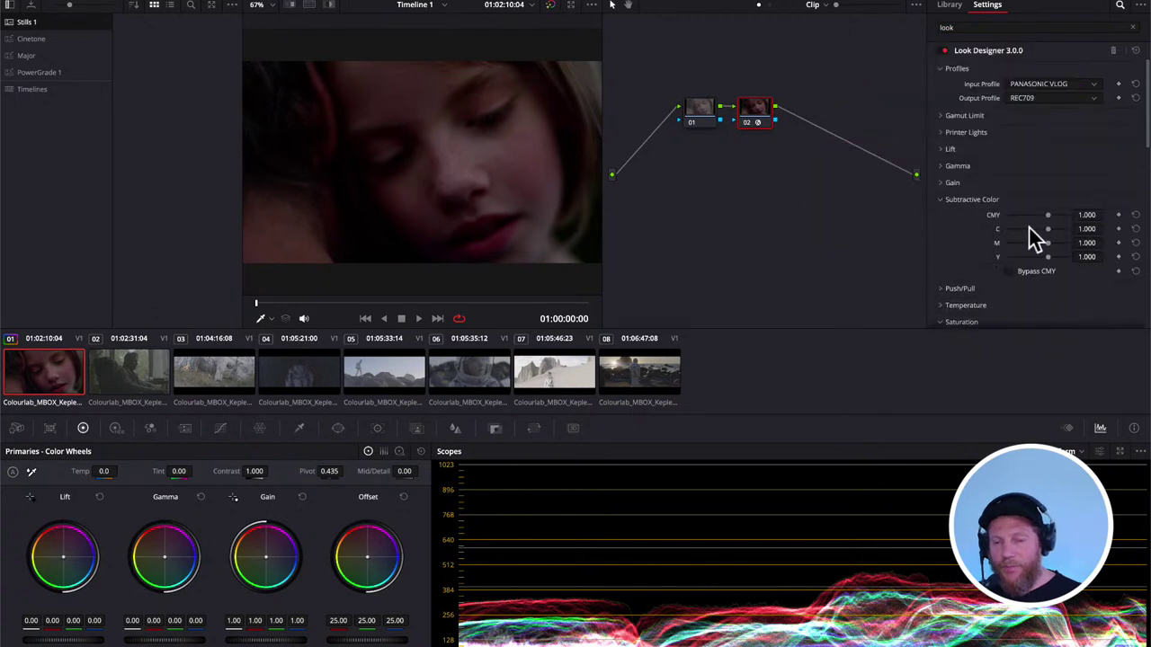
{"action": "left_click", "coordinate": [939, 200]}
{"action": "scroll", "coordinate": [961, 210], "scroll_direction": "down", "scroll_amount": 2}
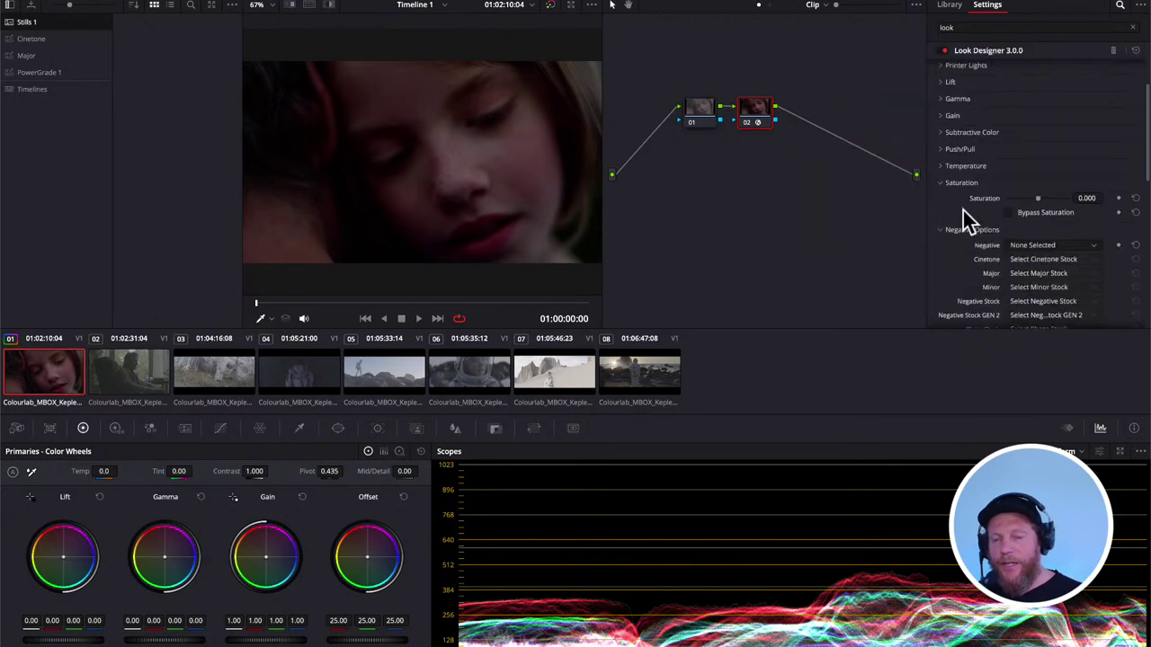
{"action": "left_click", "coordinate": [939, 149]}
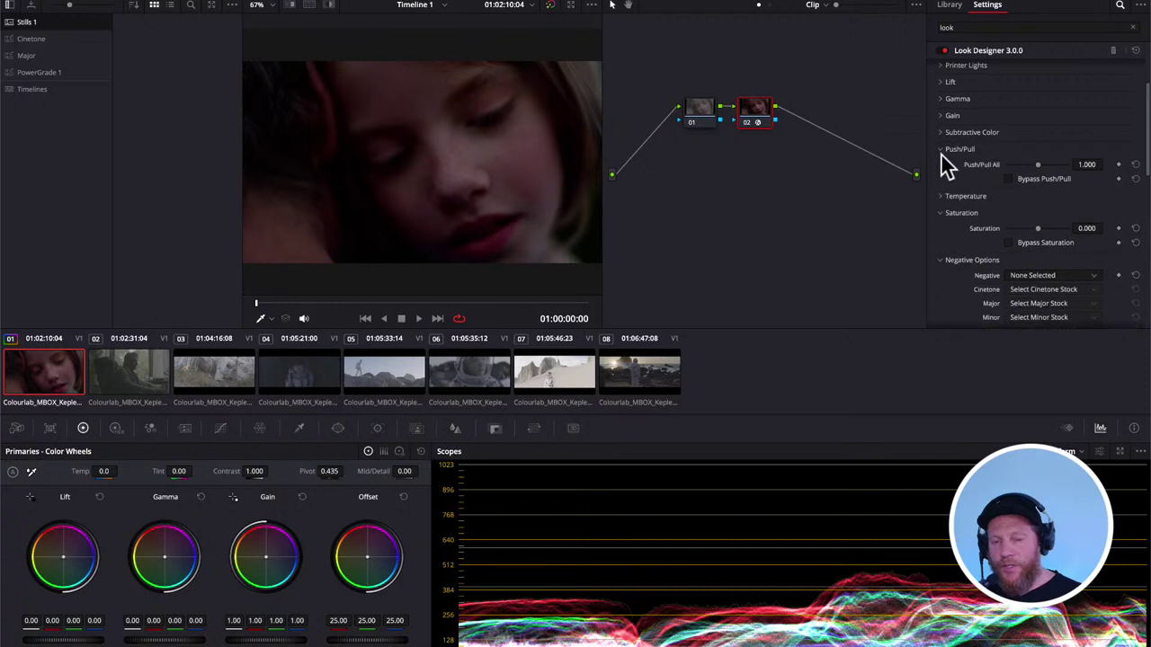
{"action": "left_click", "coordinate": [942, 150]}
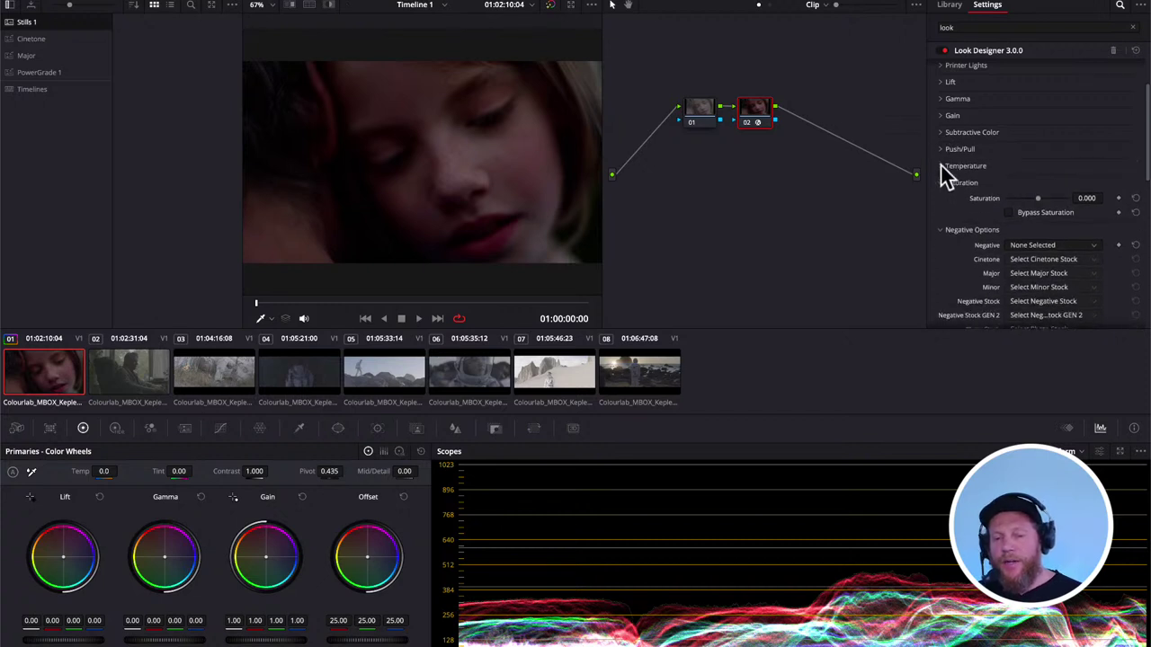
{"action": "left_click", "coordinate": [940, 165]}
{"action": "left_click", "coordinate": [940, 169]}
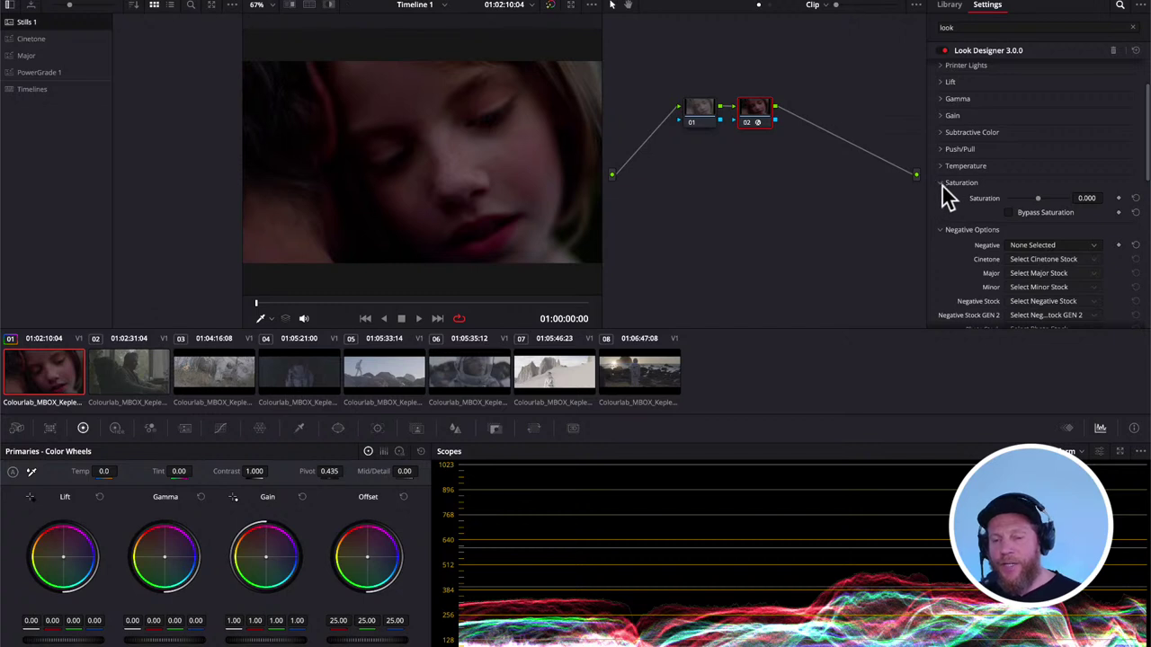
{"action": "left_click", "coordinate": [941, 183]}
{"action": "left_click", "coordinate": [941, 183]}
- Review Look Designer's negative, print, post processing, test image and LUT export options
{"action": "scroll", "coordinate": [980, 205], "scroll_direction": "down", "scroll_amount": 2}
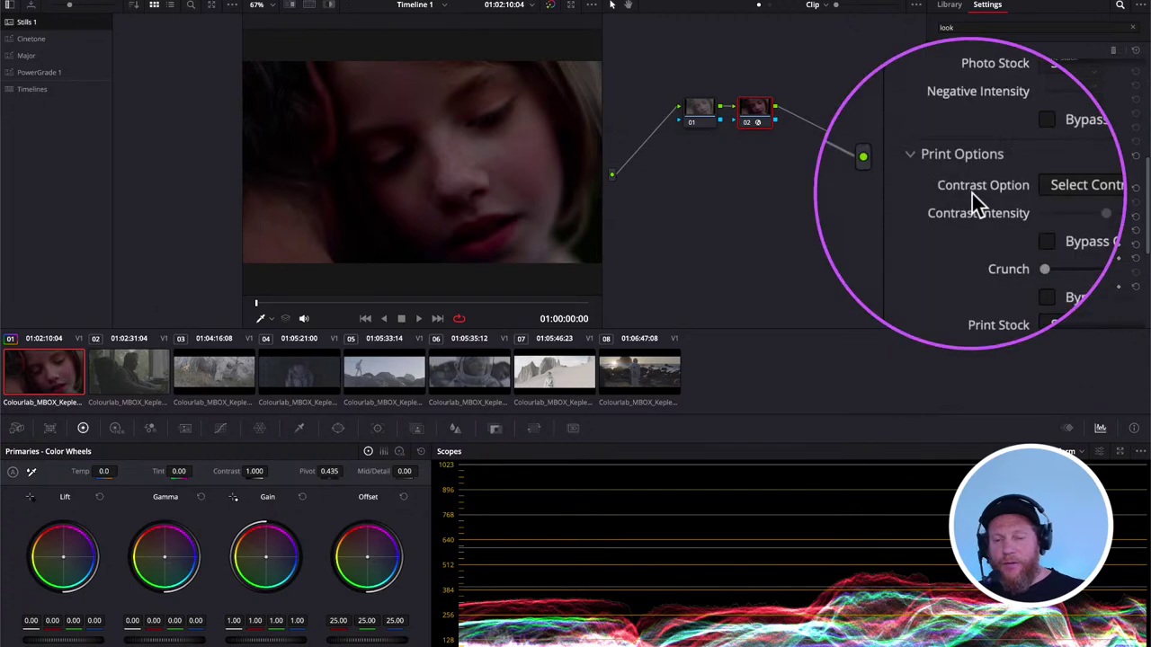
{"action": "scroll", "coordinate": [1044, 261], "scroll_direction": "down", "scroll_amount": 5}
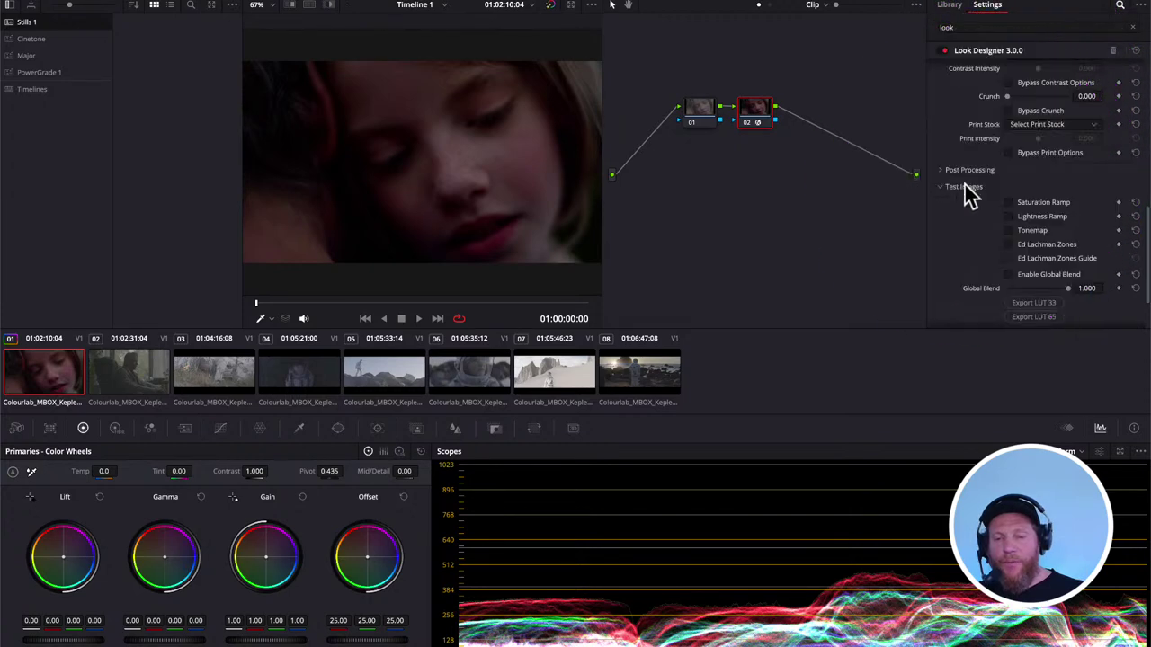
{"action": "left_click", "coordinate": [940, 171]}
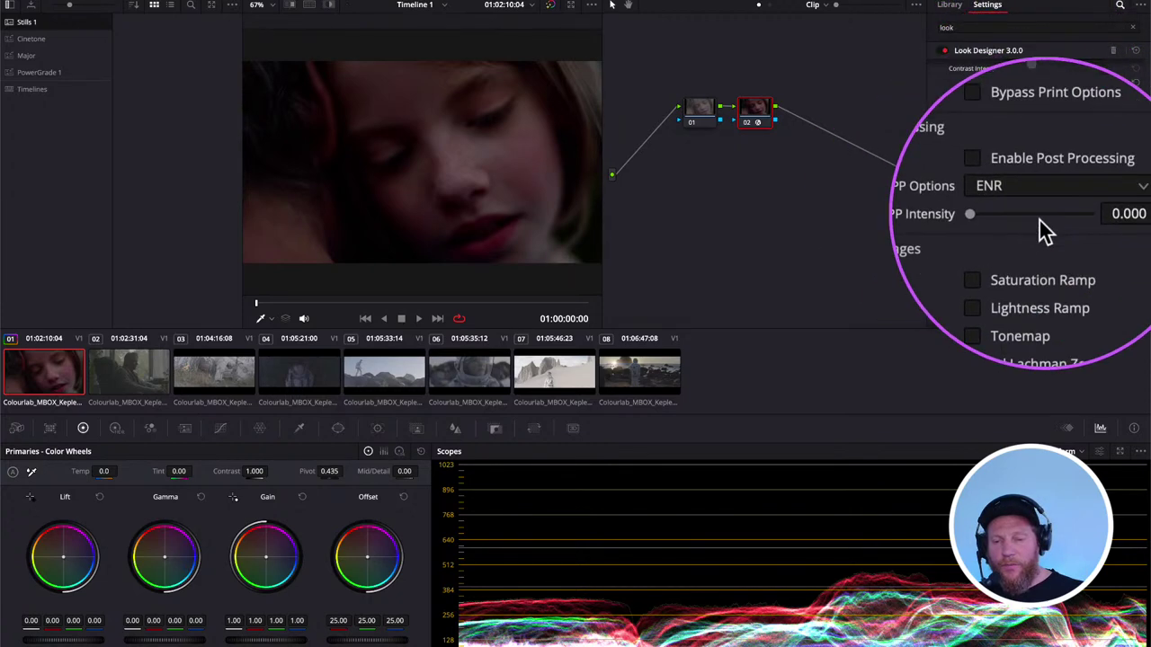
{"action": "scroll", "coordinate": [1040, 220], "scroll_direction": "down", "scroll_amount": 3}
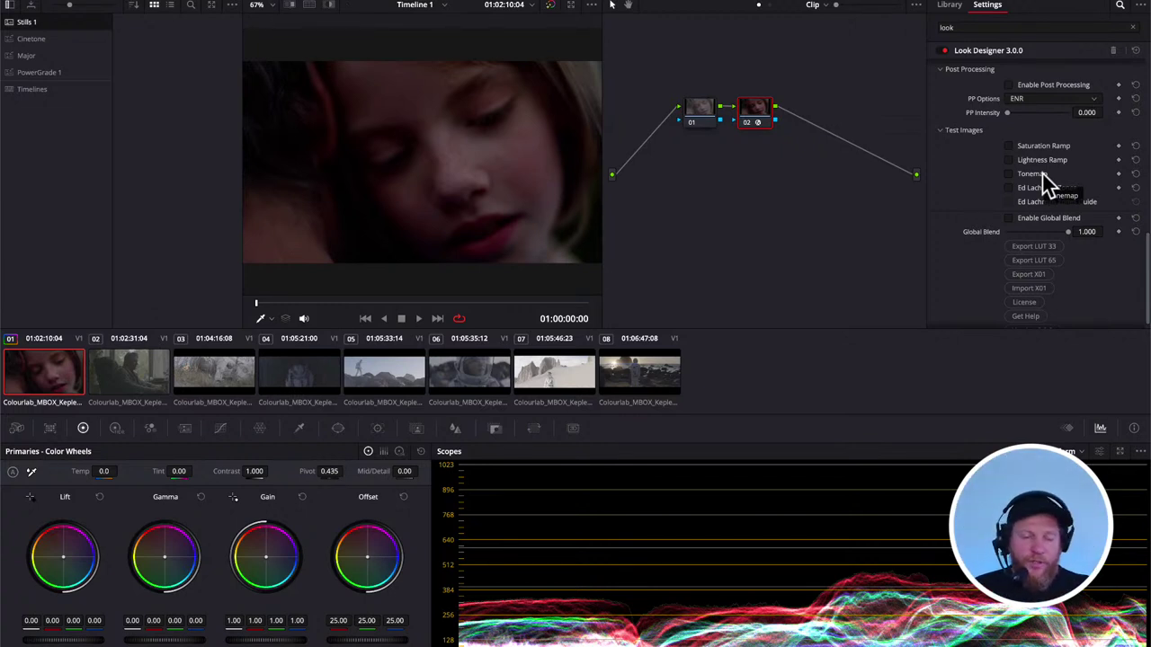
- Switch back to Colourlab Ai and step the Filmlab contrast option for the astronaut shot from F1 through to K0
{"action": "key", "text": "super+Tab"}
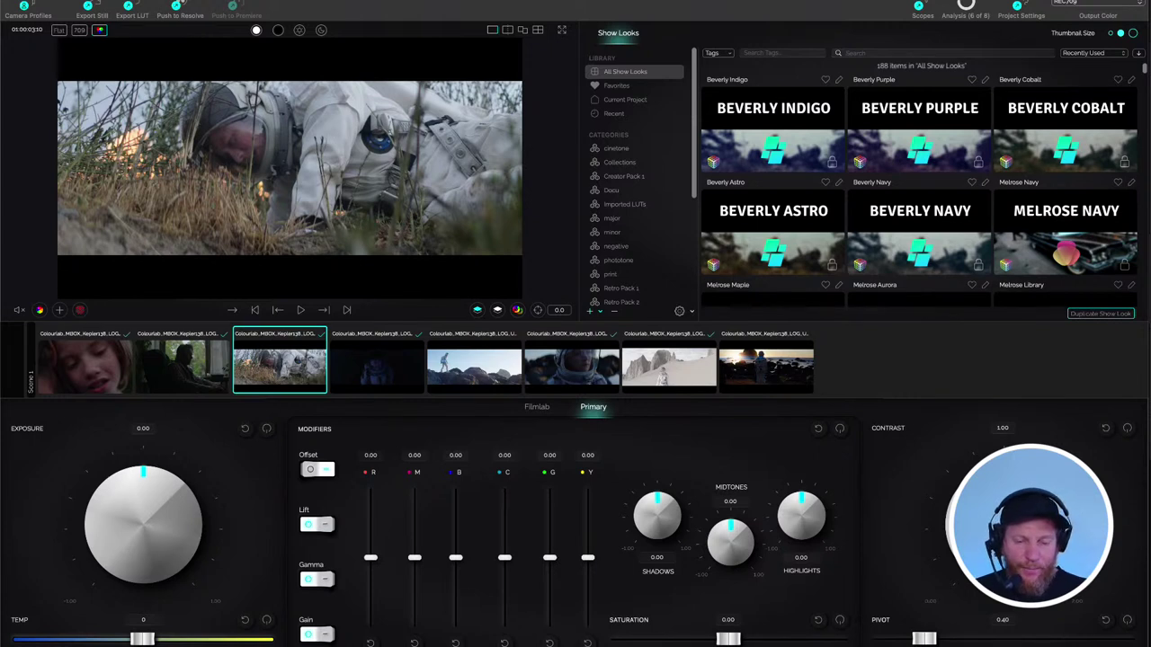
{"action": "left_click", "coordinate": [537, 409]}
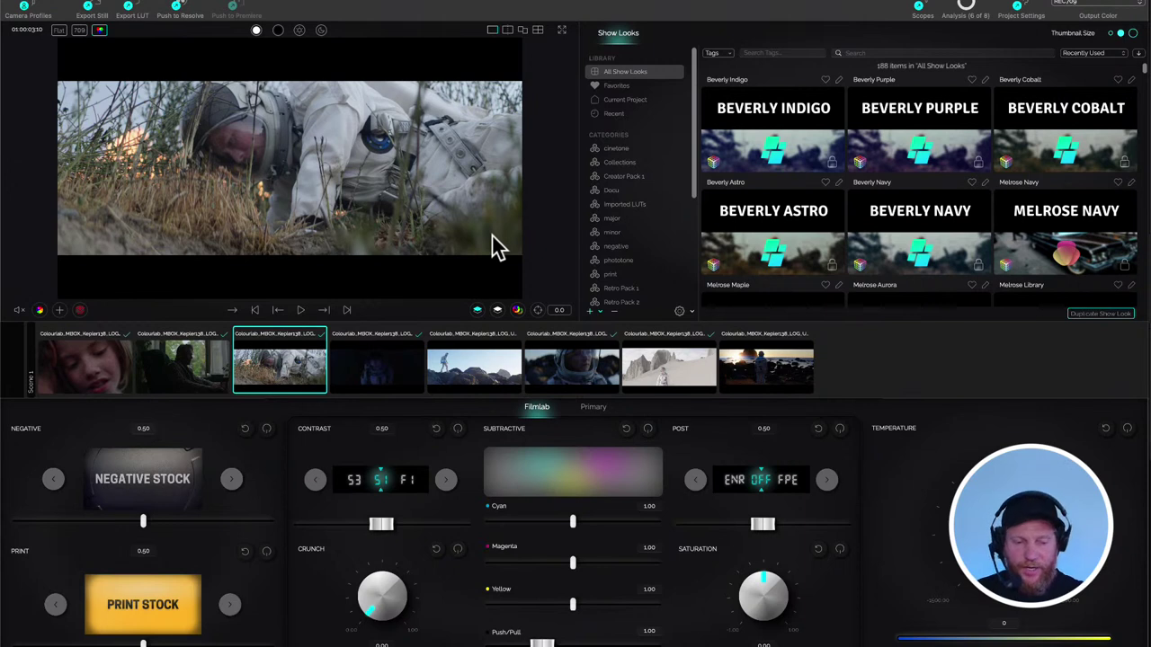
{"action": "left_click", "coordinate": [446, 480]}
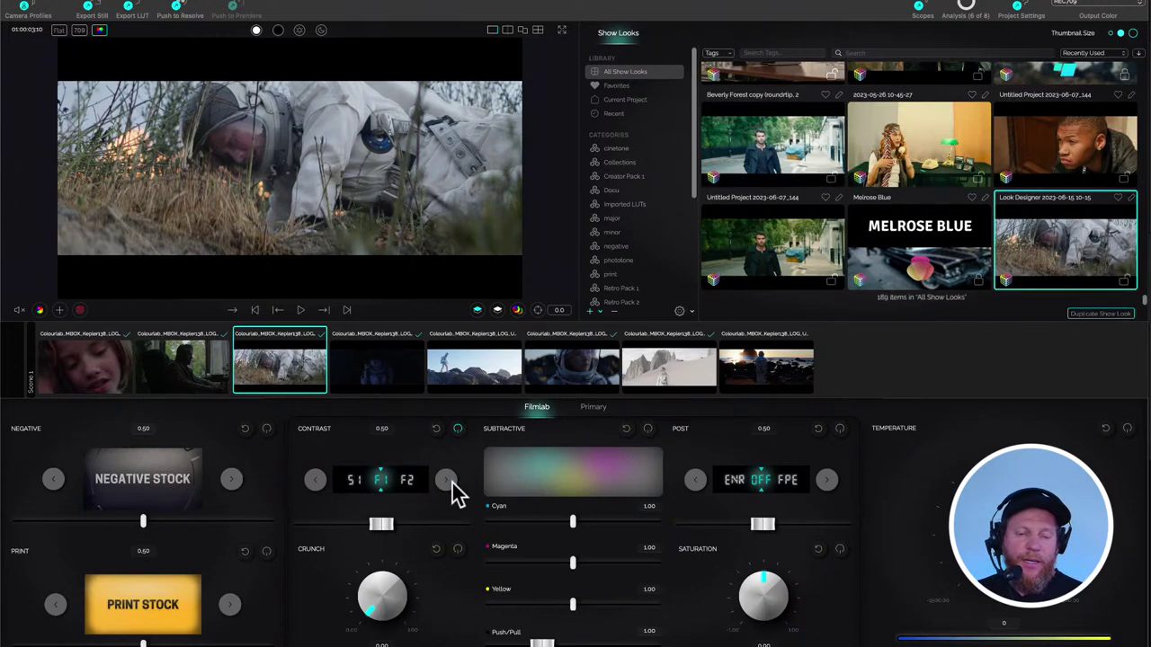
{"action": "left_click", "coordinate": [446, 480]}
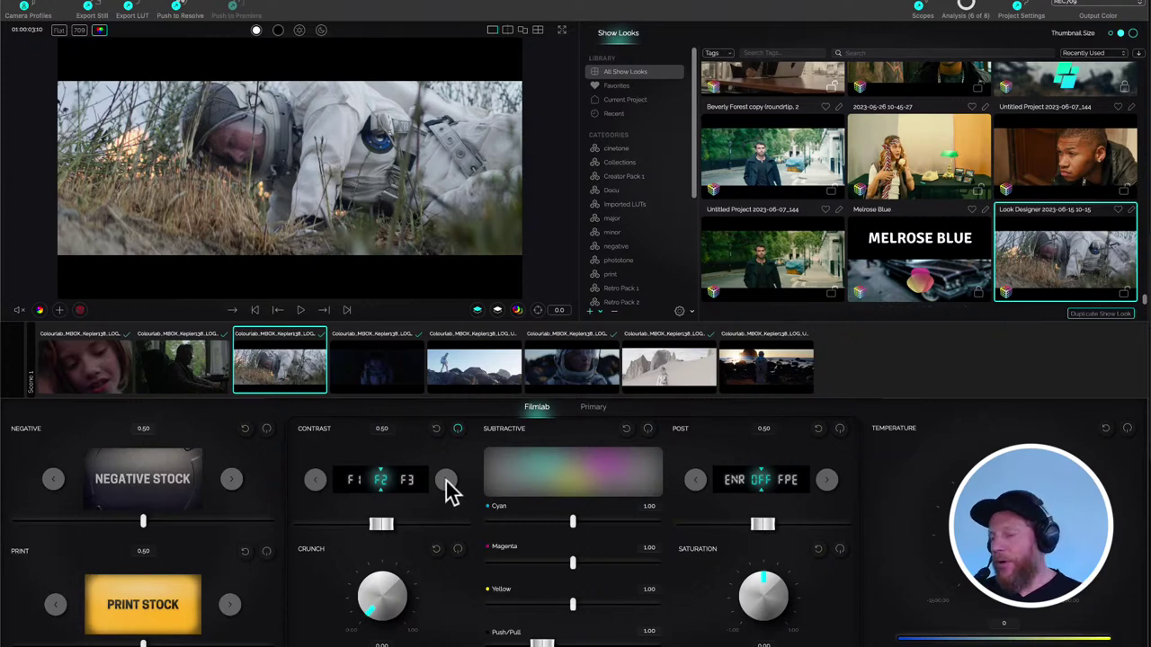
{"action": "left_click", "coordinate": [446, 480]}
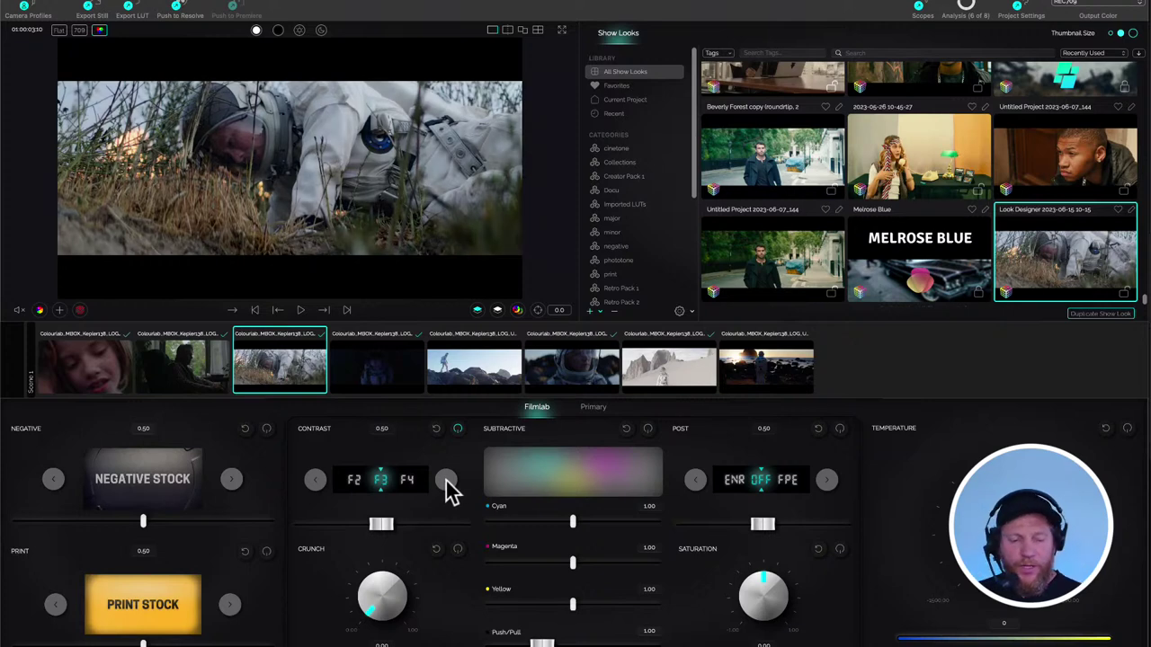
{"action": "left_click", "coordinate": [446, 480]}
{"action": "left_click", "coordinate": [446, 480]}
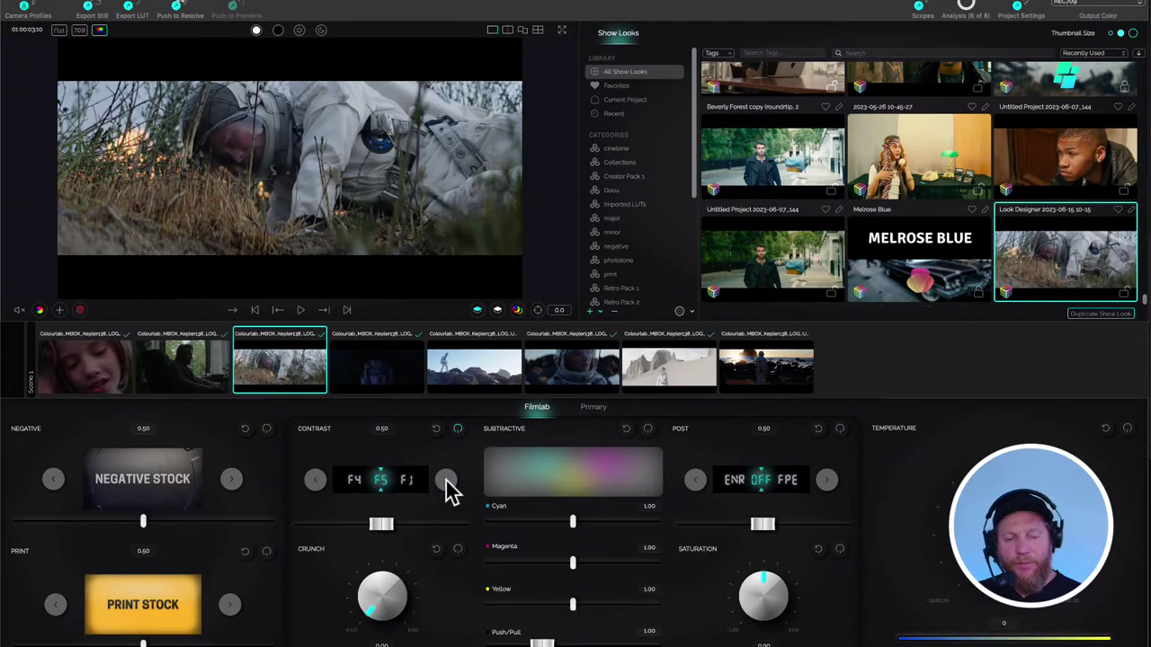
{"action": "left_click", "coordinate": [446, 480]}
{"action": "left_click", "coordinate": [446, 480]}
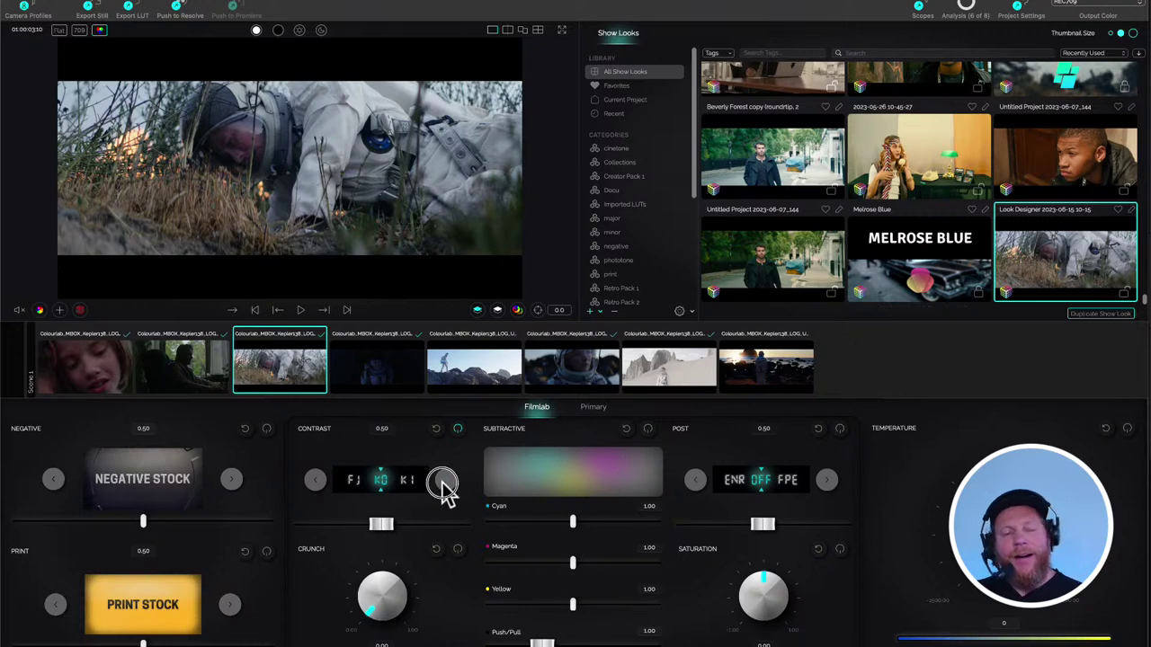
- Cycle through the remaining Filmlab contrast options on the astronaut shot, comparing K, L, S and F variants, and return to K0
{"action": "left_click", "coordinate": [443, 481]}
{"action": "left_click", "coordinate": [443, 481]}
{"action": "left_click", "coordinate": [444, 481]}
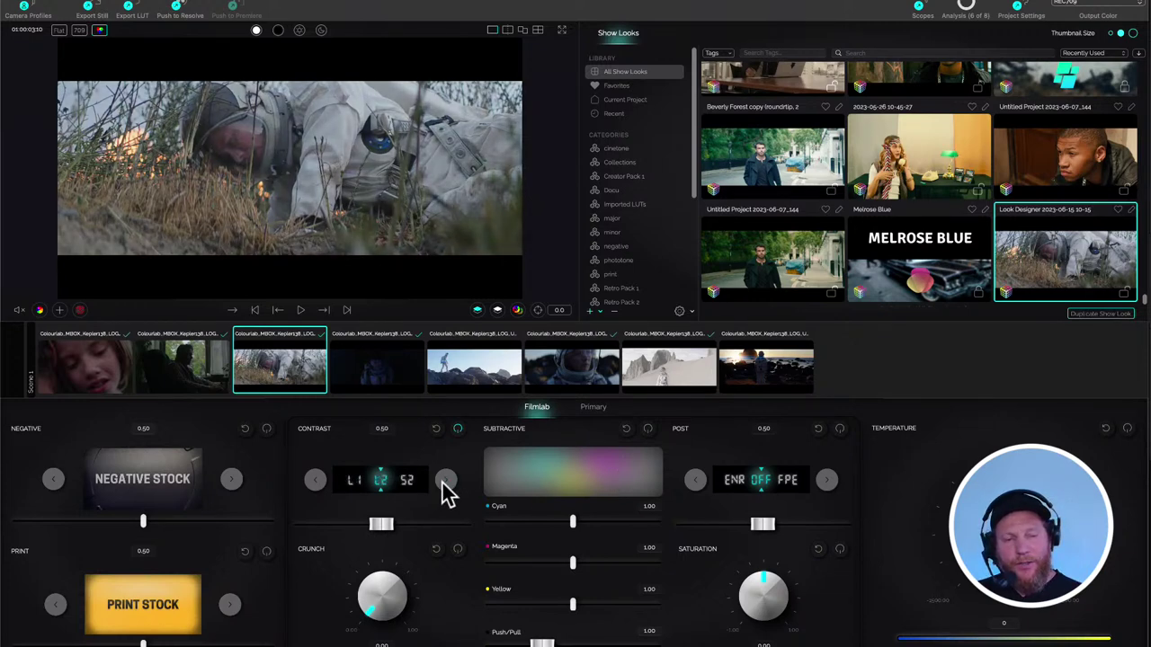
{"action": "left_click", "coordinate": [445, 480]}
{"action": "left_click", "coordinate": [445, 480]}
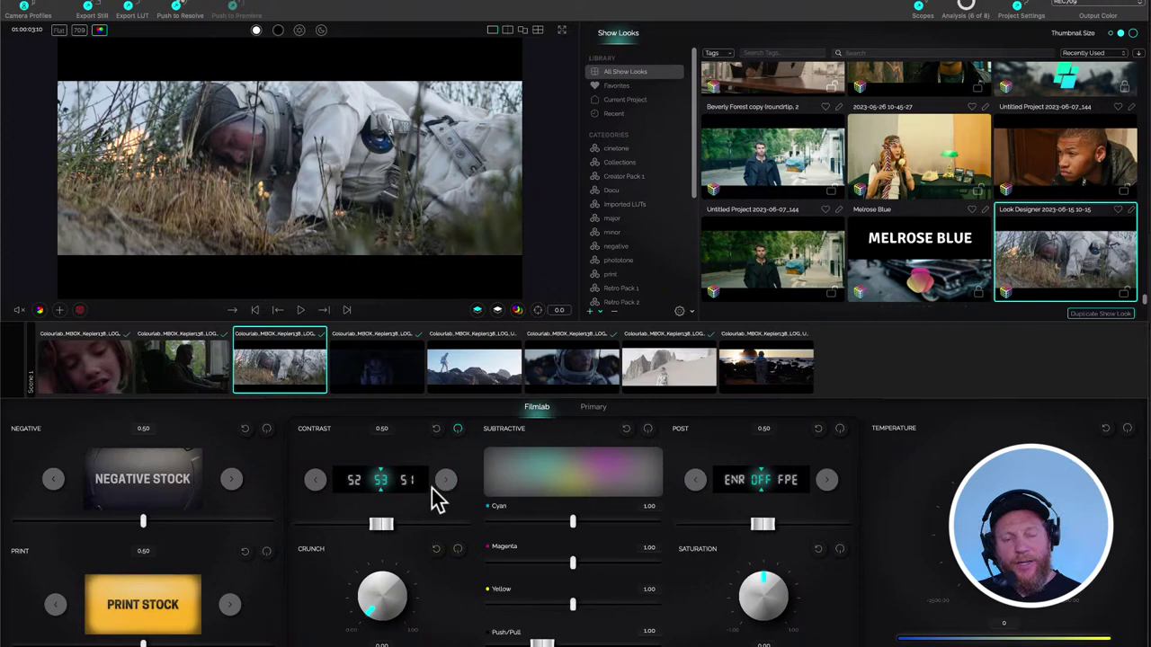
{"action": "left_click", "coordinate": [444, 481]}
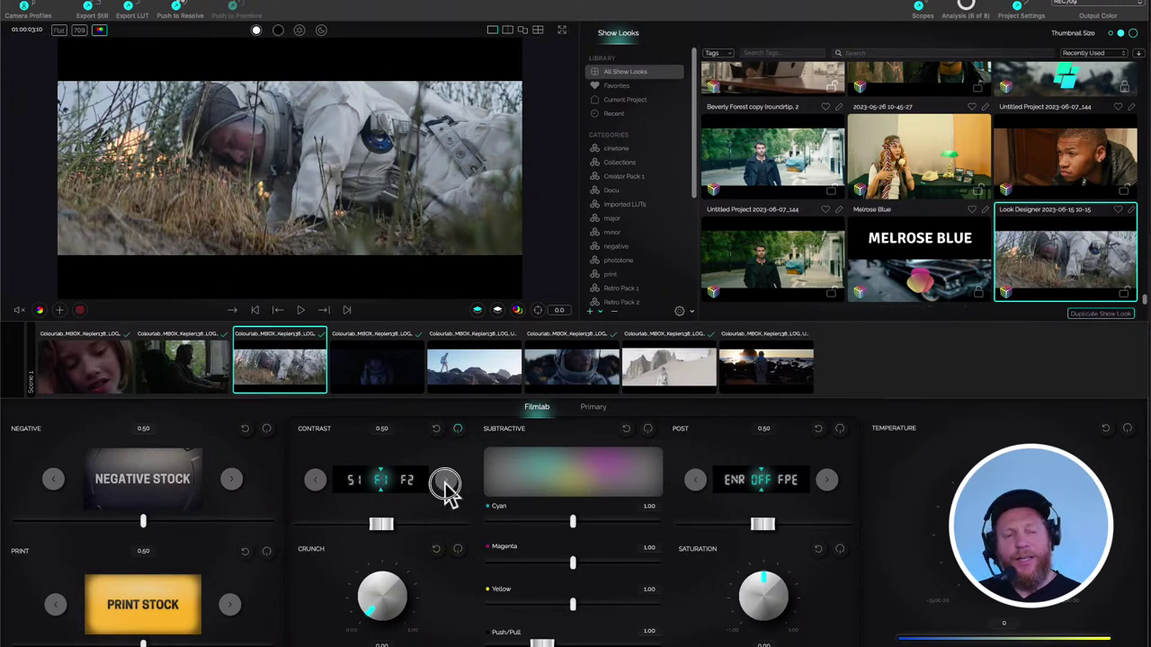
{"action": "left_click", "coordinate": [444, 481]}
{"action": "left_click", "coordinate": [444, 481]}
{"action": "left_click", "coordinate": [445, 481]}
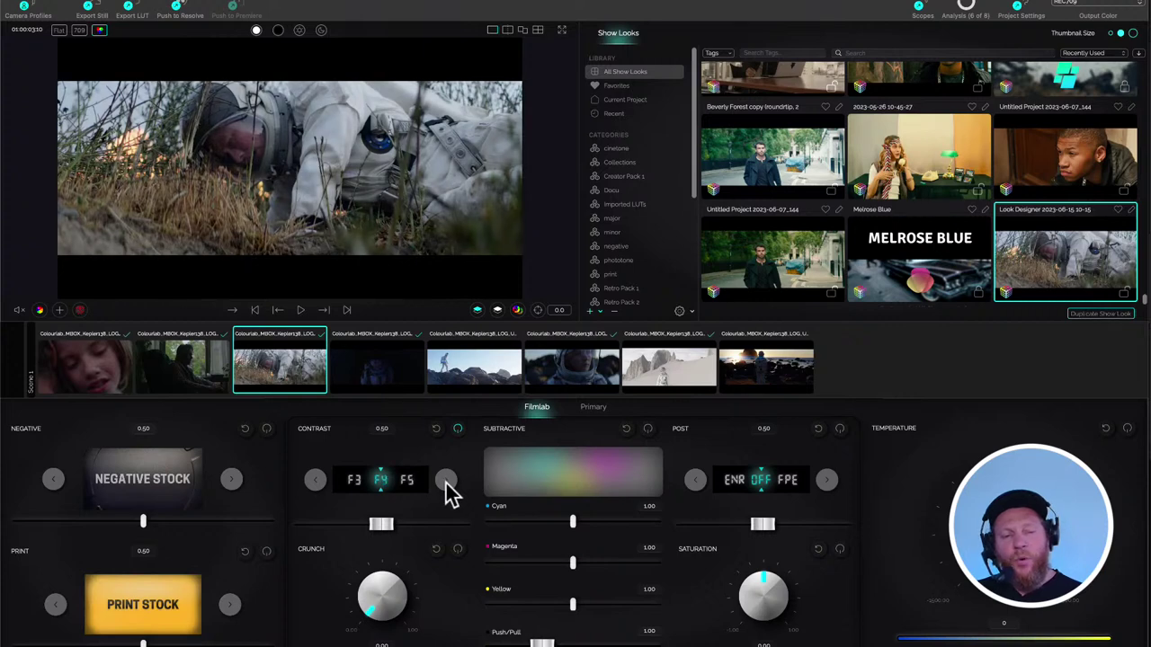
{"action": "left_click", "coordinate": [445, 481]}
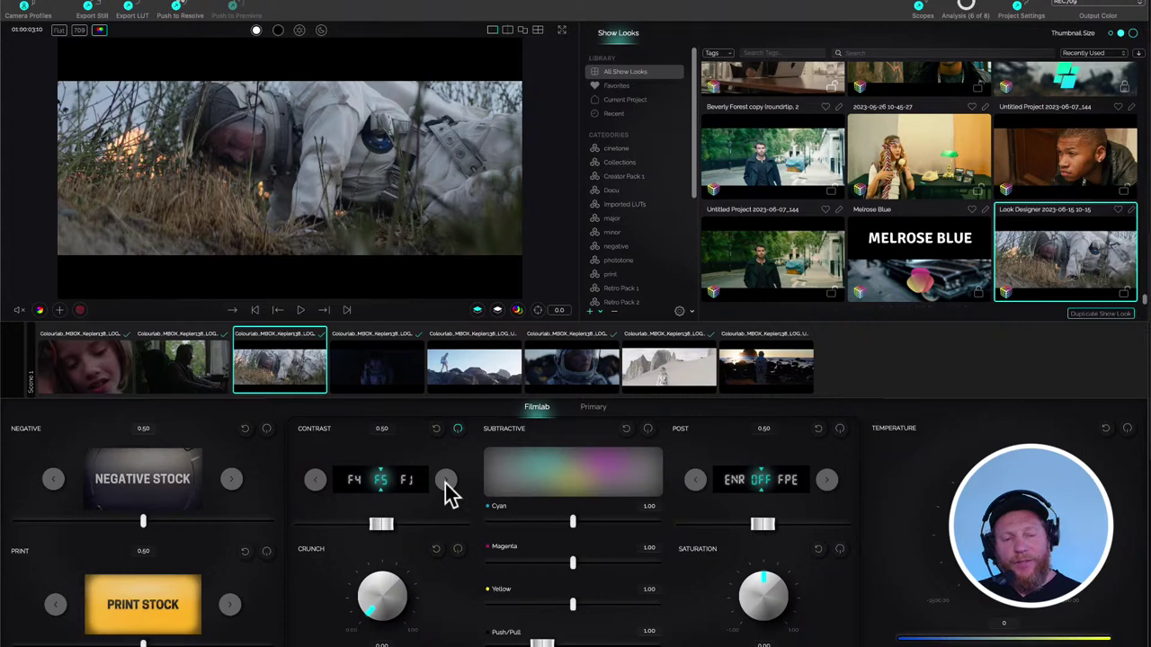
{"action": "left_click", "coordinate": [445, 481]}
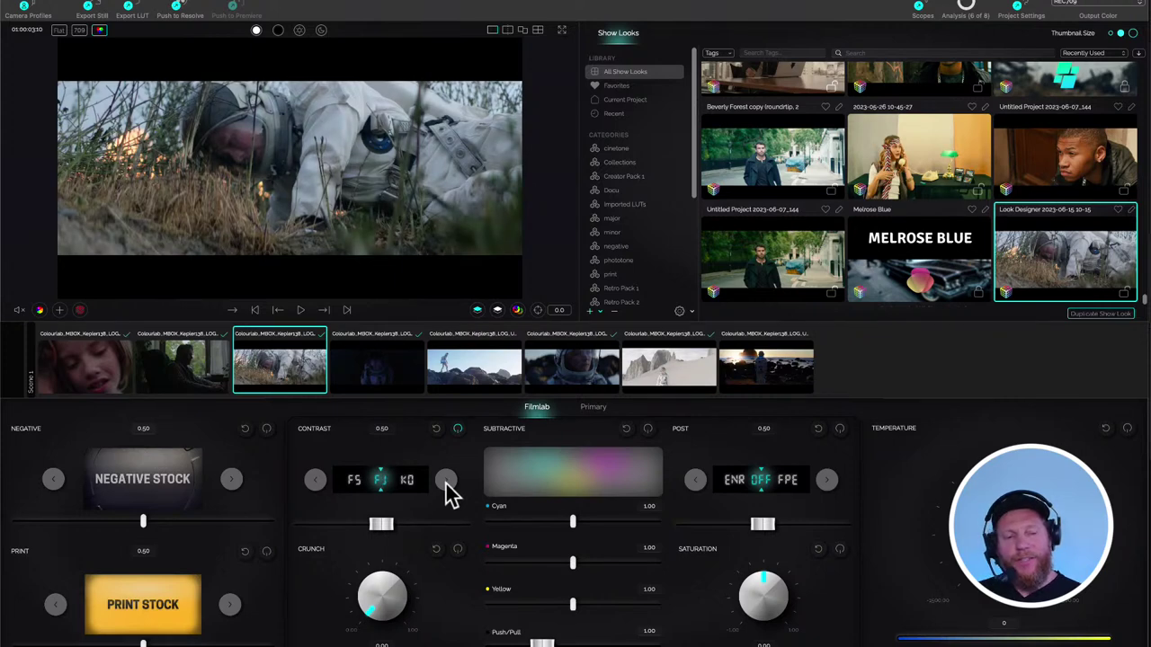
{"action": "left_click", "coordinate": [446, 481]}
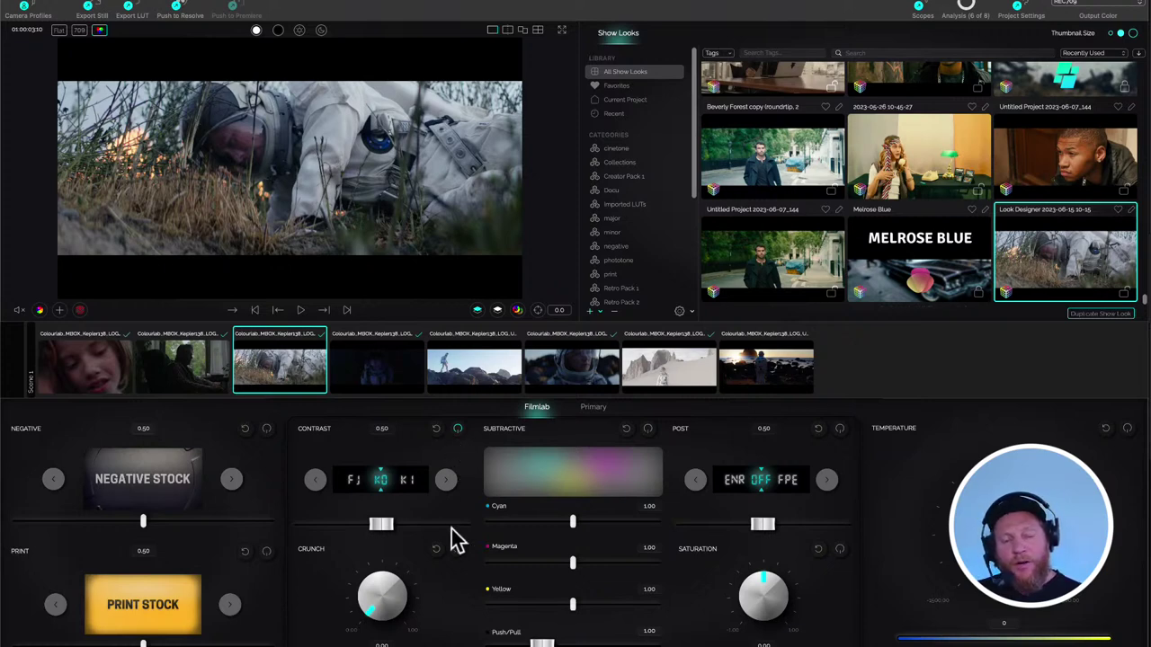
- Try lower and higher strengths of the K0 contrast curve and settle the Contrast amount at 0.62
{"action": "scroll", "coordinate": [382, 530], "scroll_direction": "up", "scroll_amount": 6}
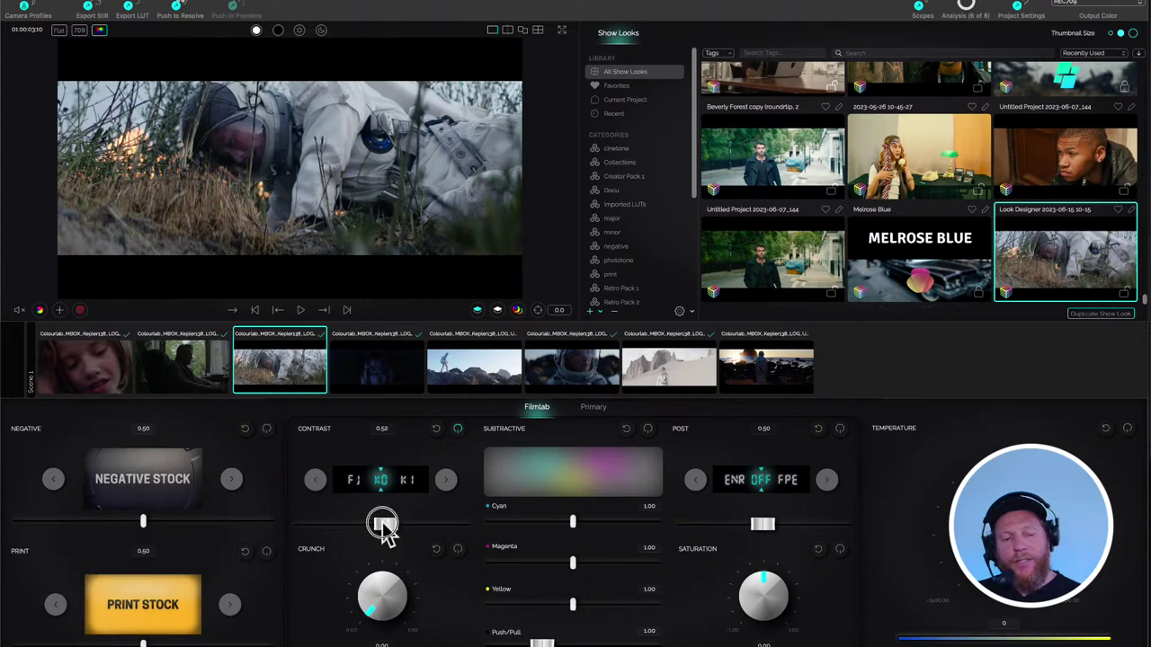
{"action": "scroll", "coordinate": [382, 531], "scroll_direction": "up", "scroll_amount": 5}
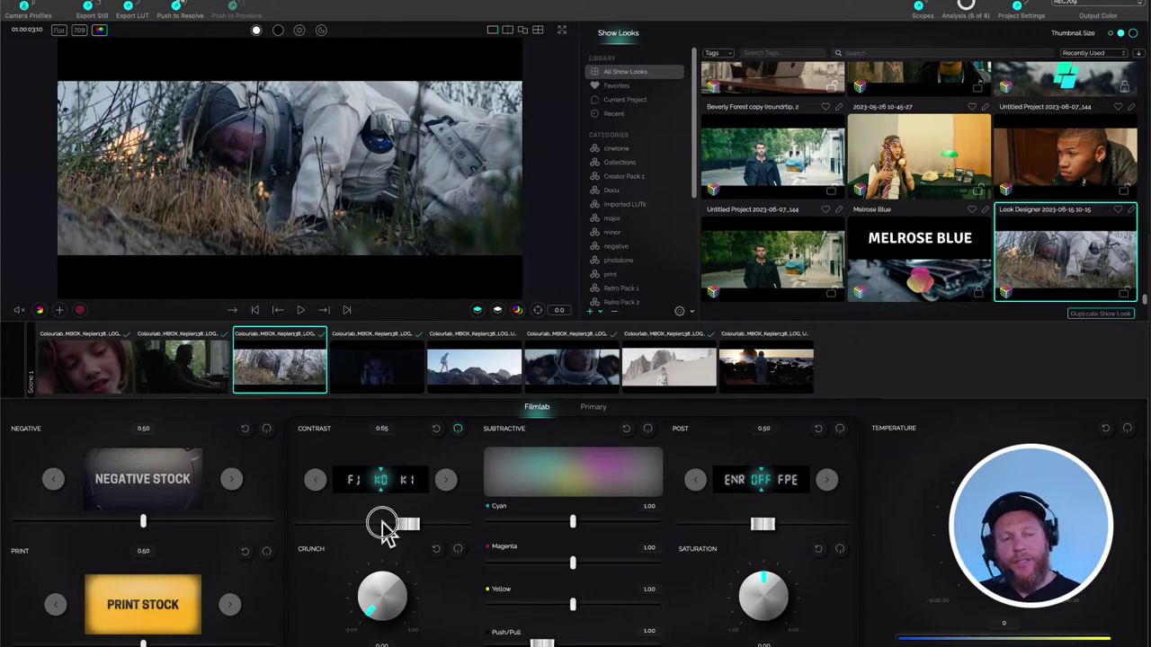
{"action": "scroll", "coordinate": [382, 531], "scroll_direction": "down", "scroll_amount": 15}
{"action": "scroll", "coordinate": [382, 530], "scroll_direction": "up", "scroll_amount": 20}
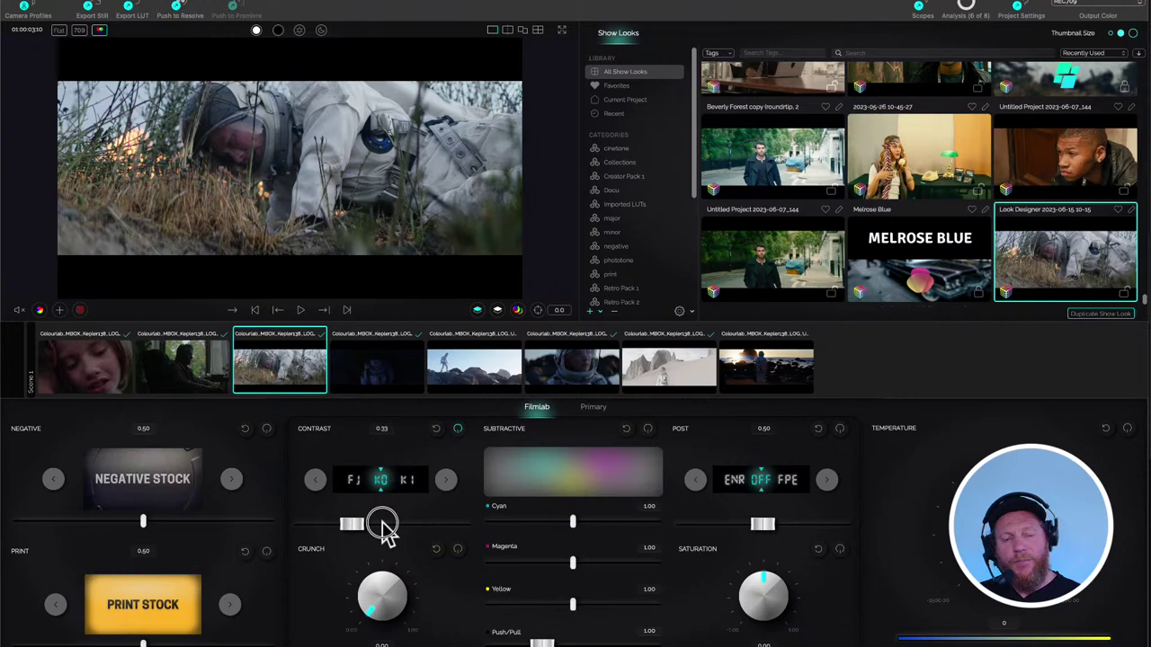
{"action": "scroll", "coordinate": [382, 530], "scroll_direction": "down", "scroll_amount": 9}
{"action": "scroll", "coordinate": [385, 531], "scroll_direction": "up", "scroll_amount": 6}
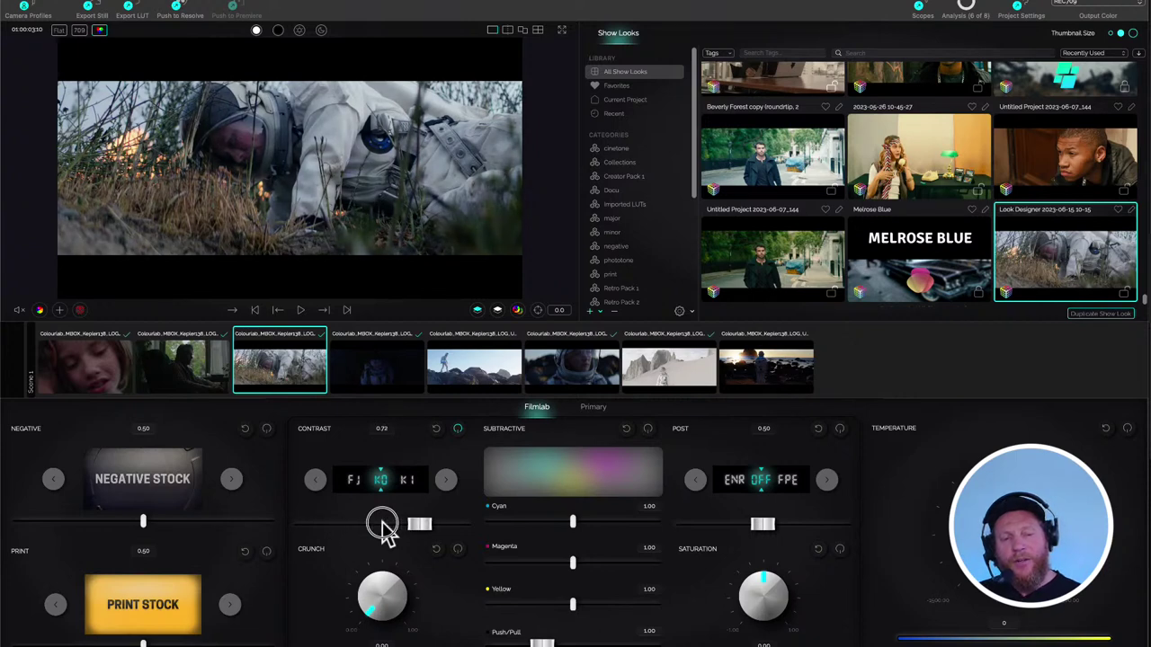
{"action": "scroll", "coordinate": [383, 530], "scroll_direction": "down", "scroll_amount": 1}
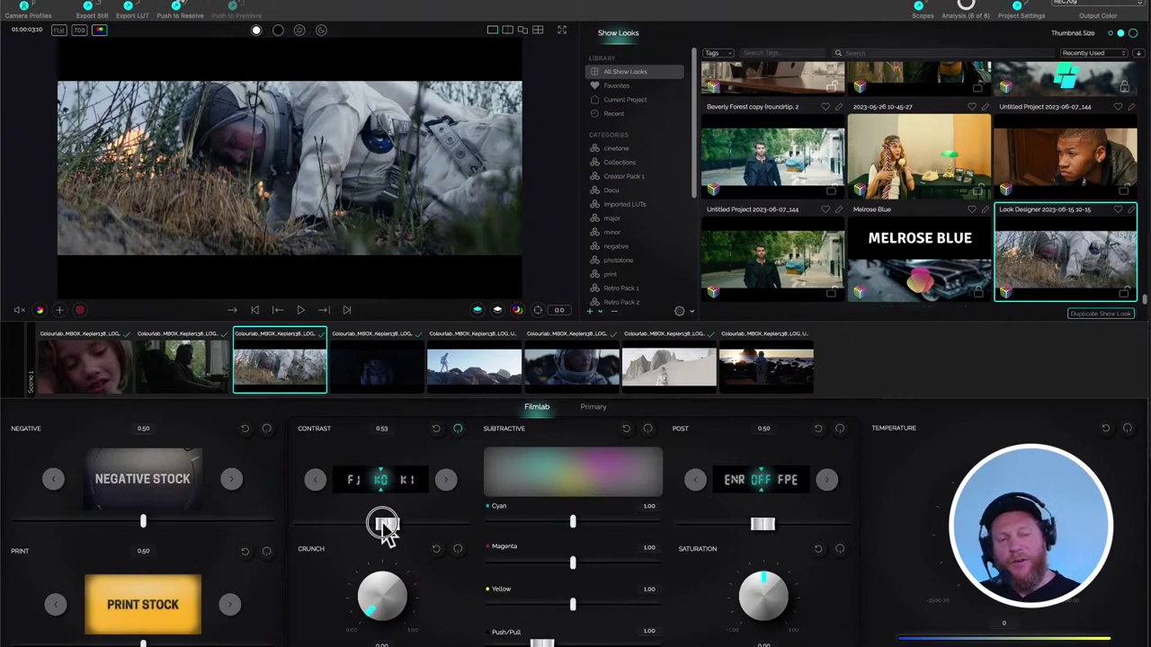
{"action": "scroll", "coordinate": [385, 532], "scroll_direction": "down", "scroll_amount": 1}
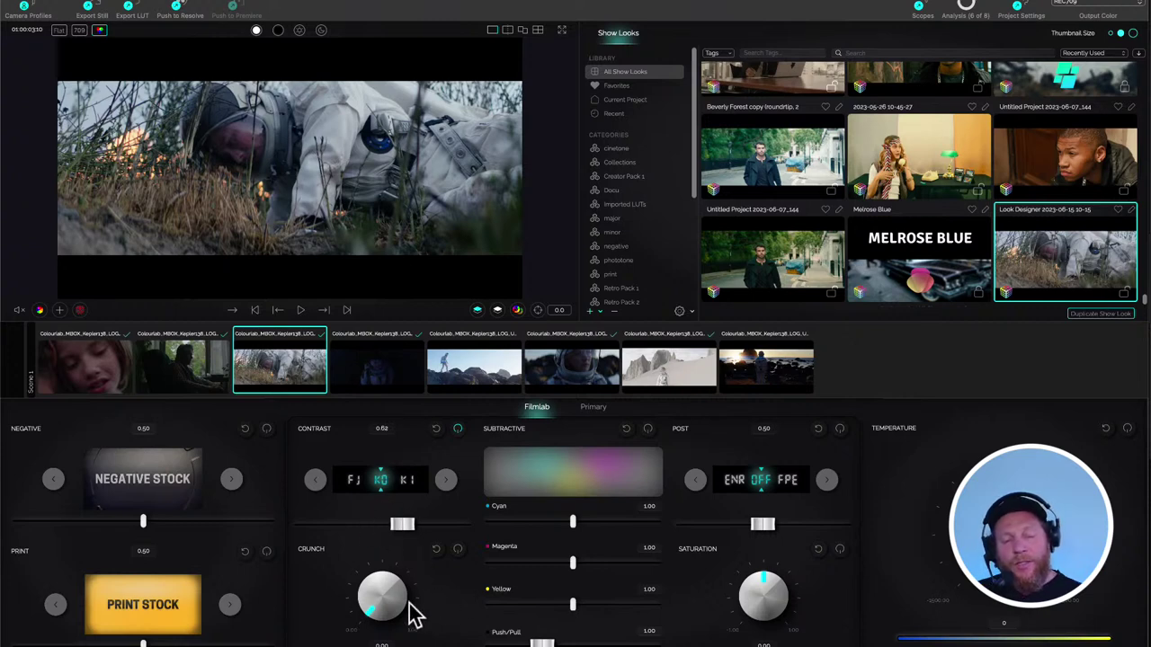
- Raise the Crunch amount on the astronaut shot gradually to about 0.48
{"action": "scroll", "coordinate": [420, 609], "scroll_direction": "up", "scroll_amount": 1}
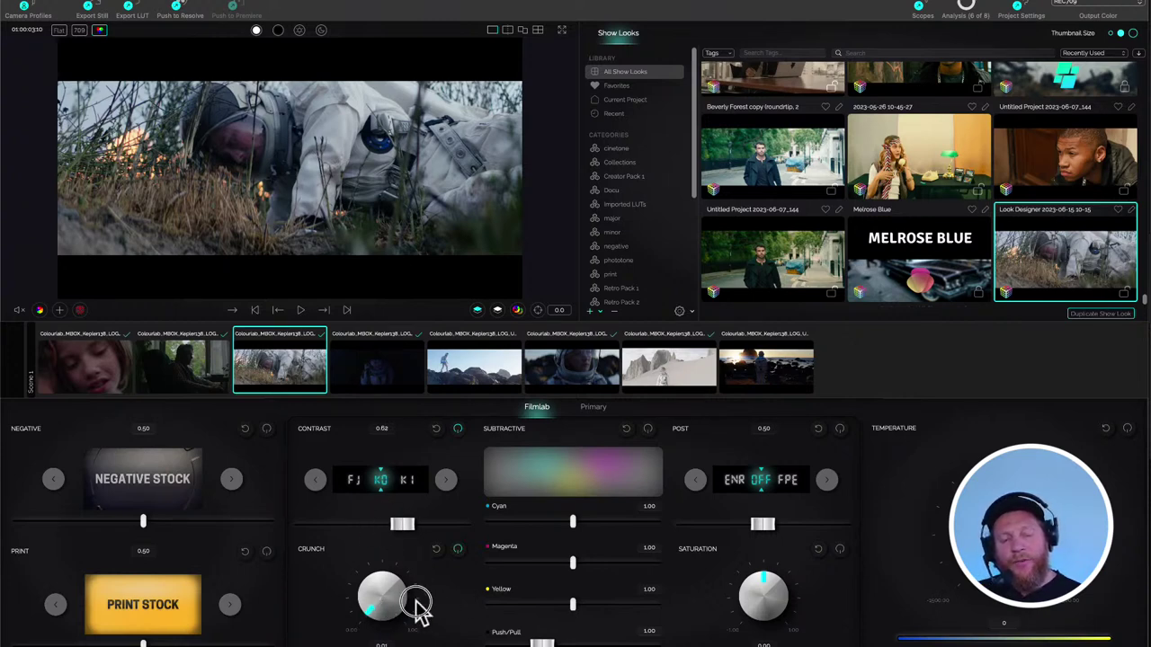
{"action": "scroll", "coordinate": [420, 610], "scroll_direction": "up", "scroll_amount": 2}
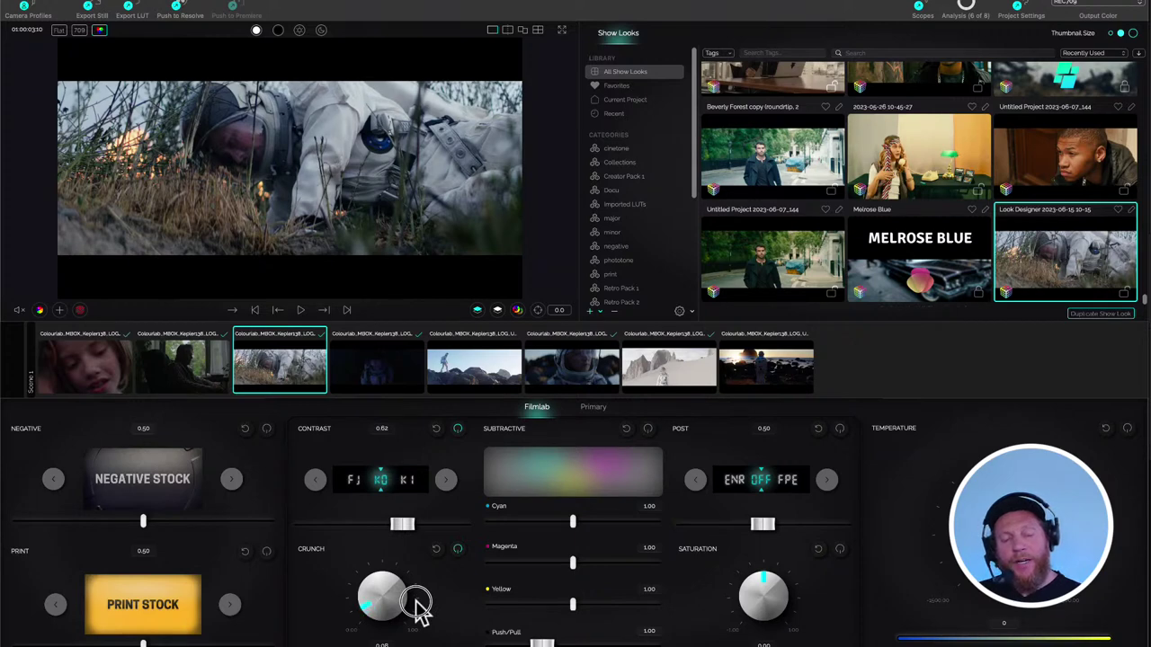
{"action": "scroll", "coordinate": [414, 608], "scroll_direction": "up", "scroll_amount": 2}
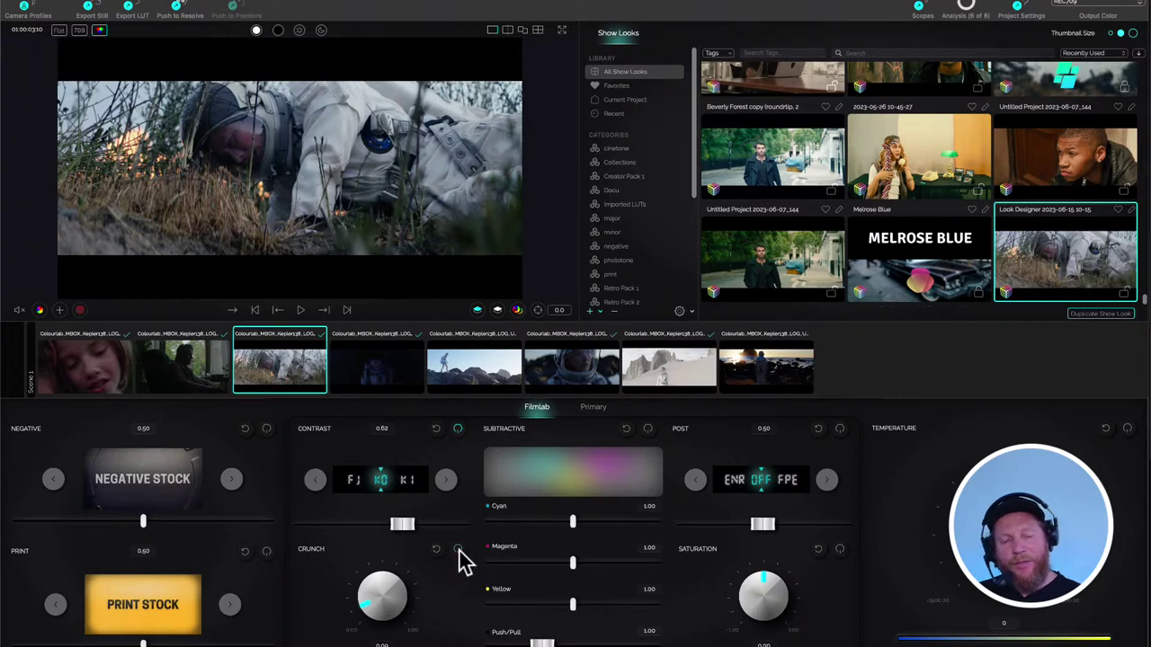
{"action": "left_click_drag", "start_coordinate": [415, 602], "coordinate": [421, 606]}
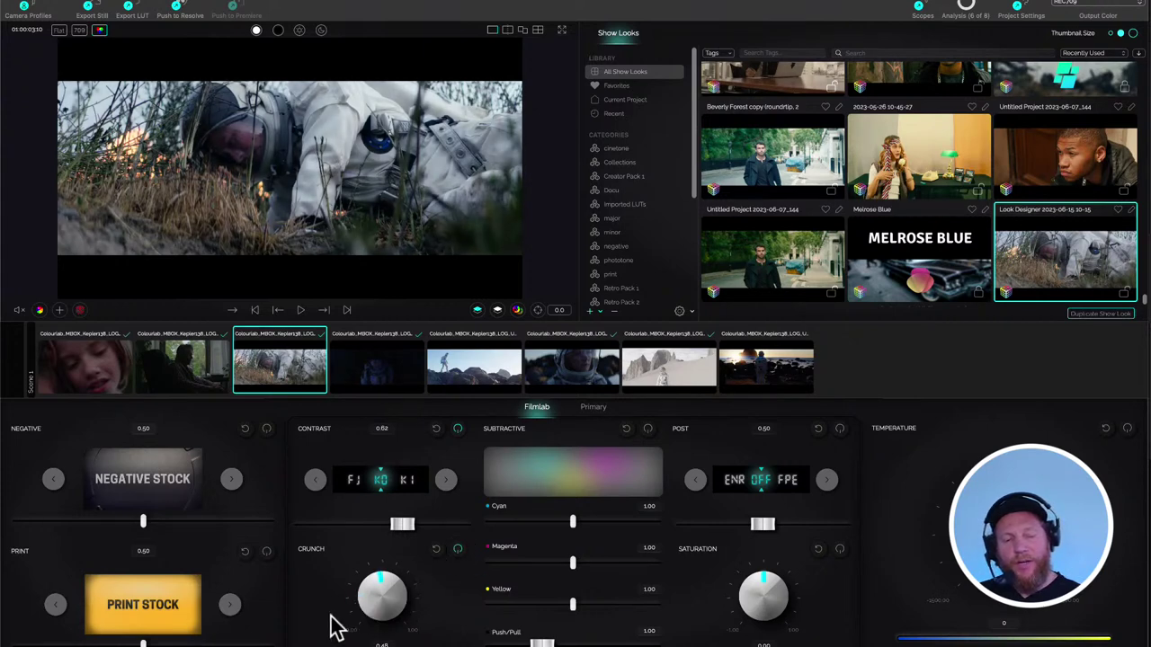
- Toggle the Crunch effect off and on to compare the shadows of the astronaut shot, leaving it enabled
{"action": "left_click", "coordinate": [458, 550]}
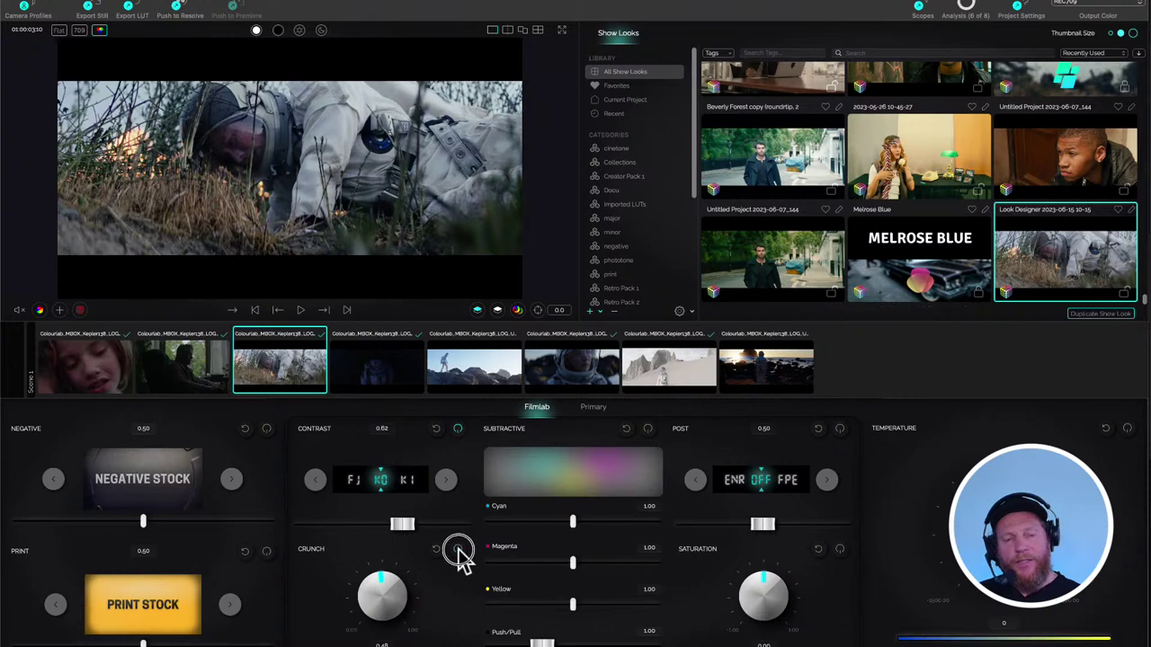
{"action": "left_click", "coordinate": [458, 550]}
{"action": "left_click", "coordinate": [458, 550]}
{"action": "left_click", "coordinate": [458, 551]}
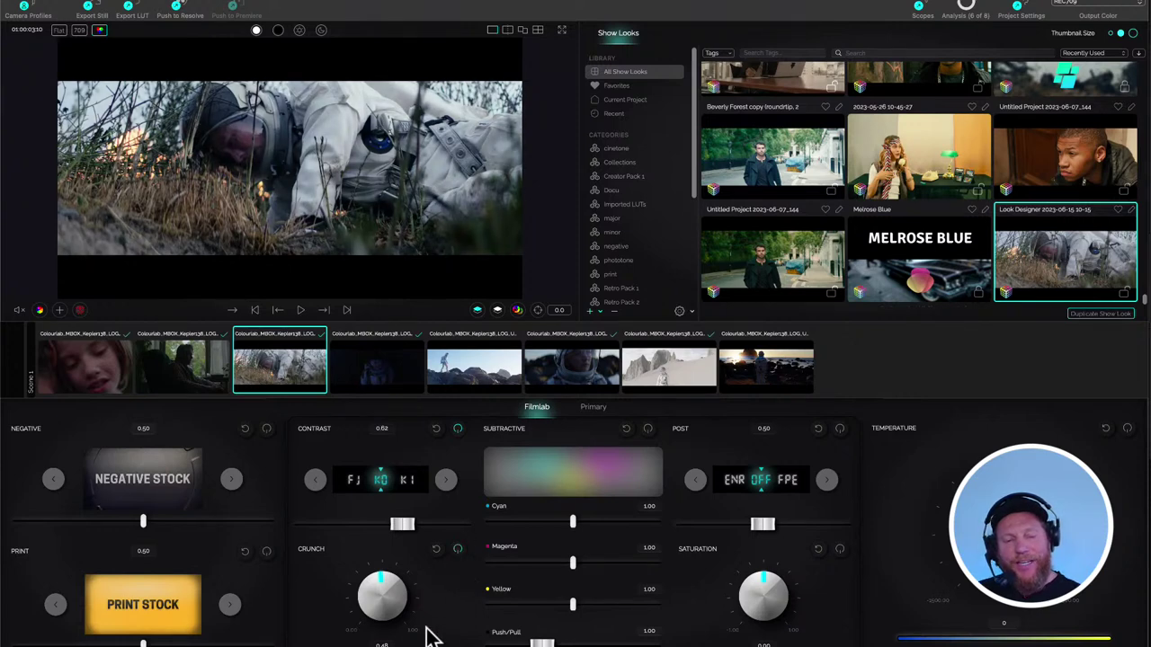
- Reduce Crunch to a subtle 0.09 and keep the effect enabled
{"action": "left_click_drag", "start_coordinate": [396, 614], "coordinate": [443, 609]}
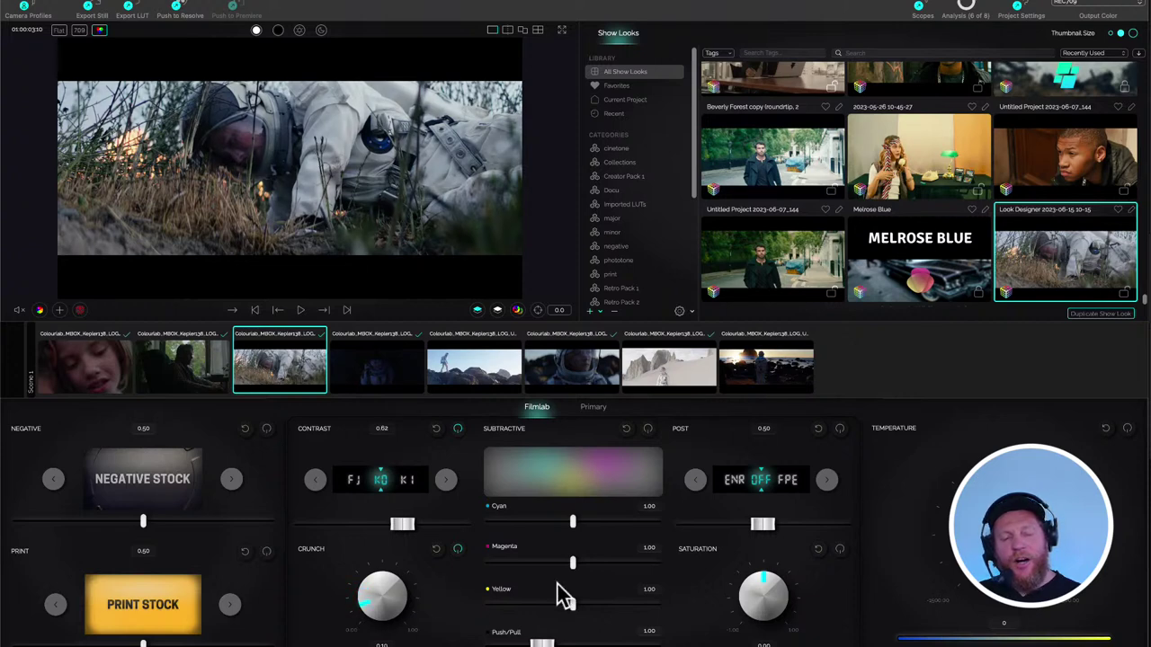
{"action": "left_click", "coordinate": [457, 552]}
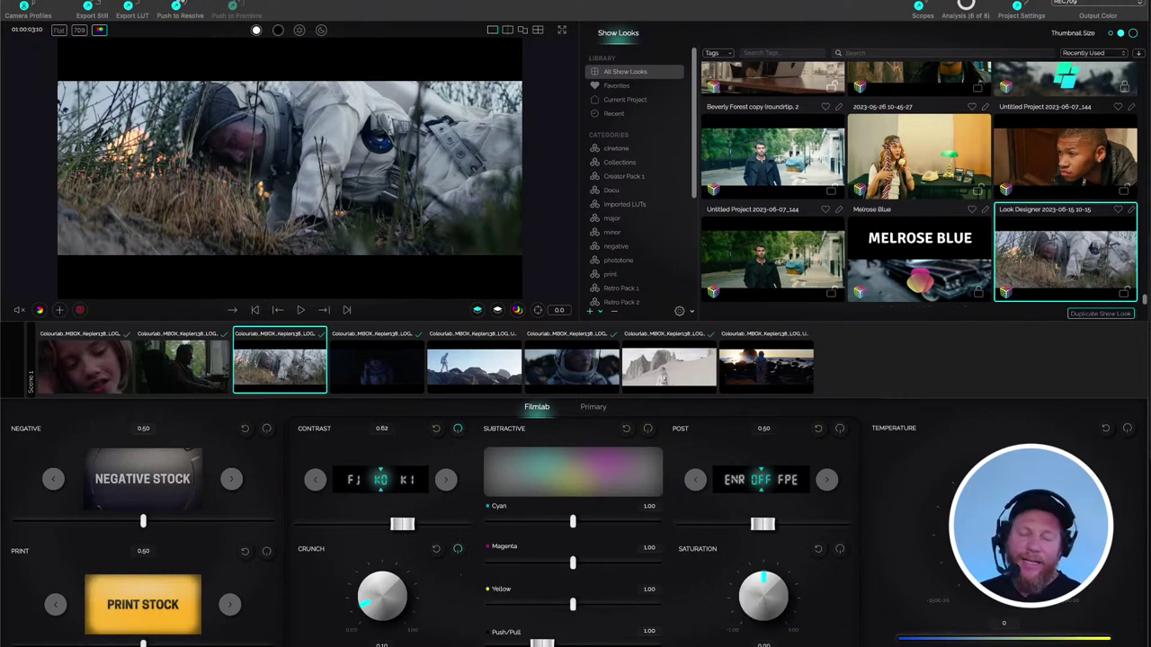
{"action": "left_click", "coordinate": [421, 597]}
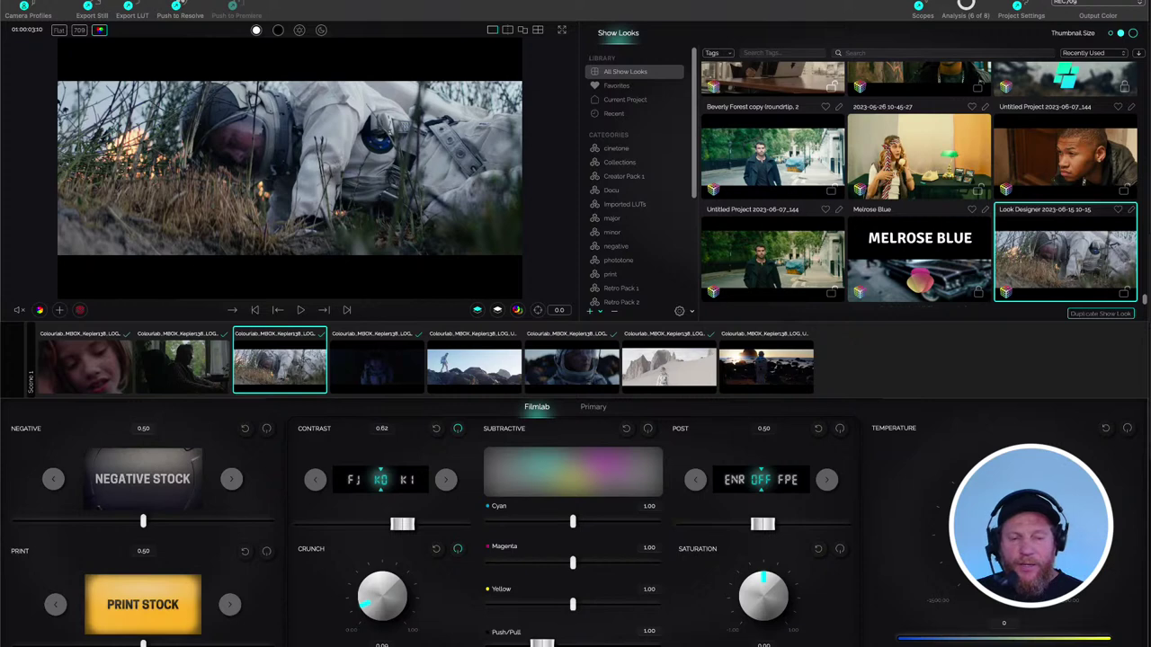
- Raise the Subtractive colour densities to Cyan 1.02, Magenta 1.03 and Yellow 1.03
{"action": "left_click", "coordinate": [572, 521]}
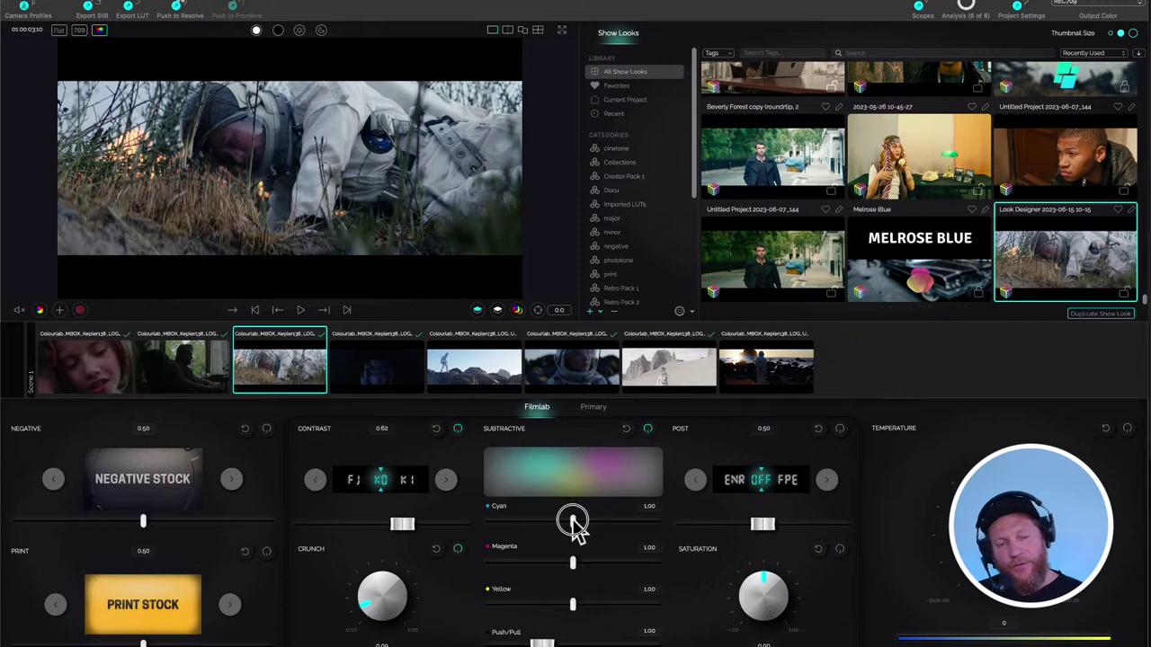
{"action": "left_click_drag", "start_coordinate": [573, 522], "coordinate": [576, 522]}
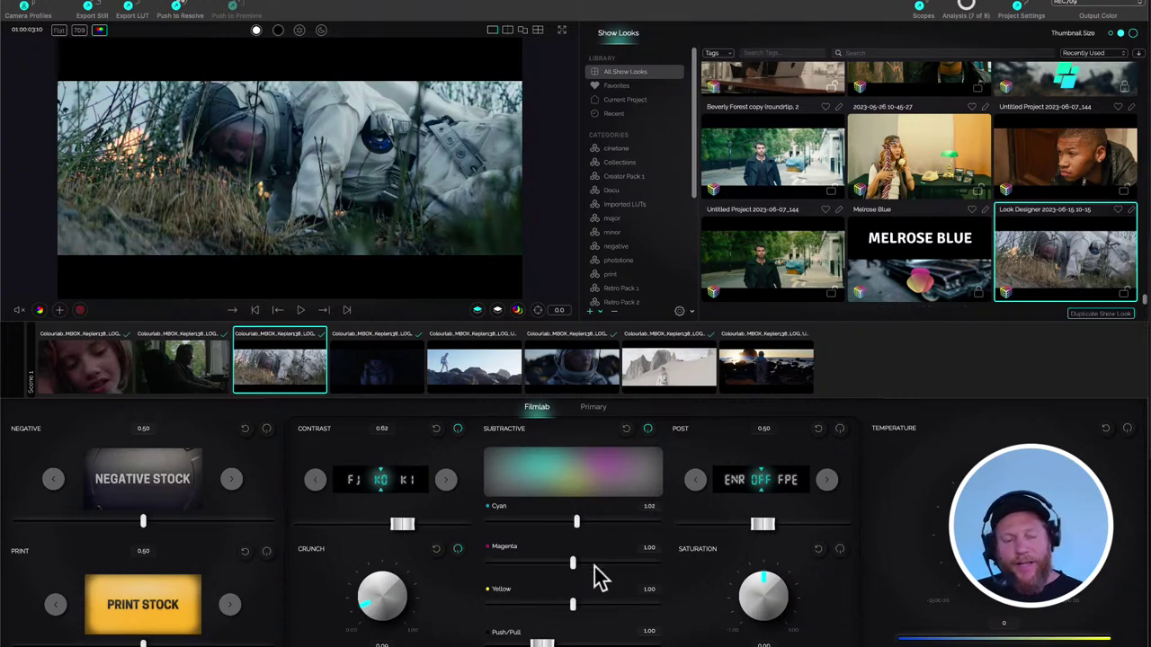
{"action": "left_click_drag", "start_coordinate": [573, 564], "coordinate": [578, 564]}
{"action": "left_click_drag", "start_coordinate": [574, 607], "coordinate": [578, 611]}
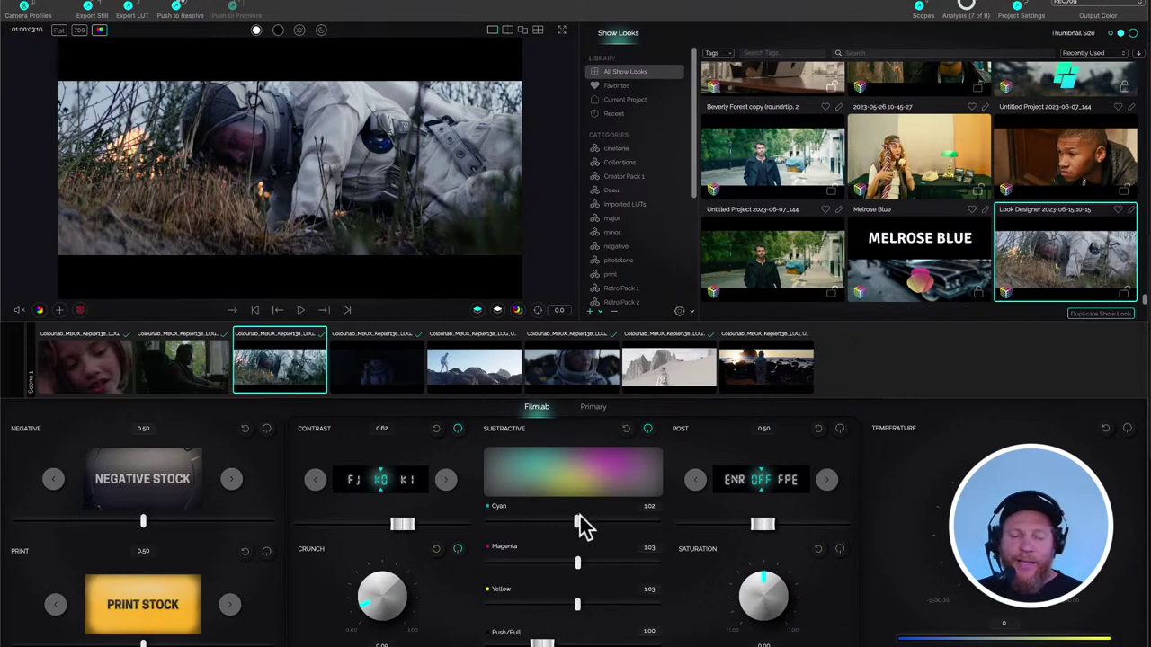
- Fine-tune the Subtractive balance to Cyan 1.02, Magenta 1.03 and Yellow 1.06 for a warmer image
{"action": "left_click_drag", "start_coordinate": [577, 523], "coordinate": [583, 527]}
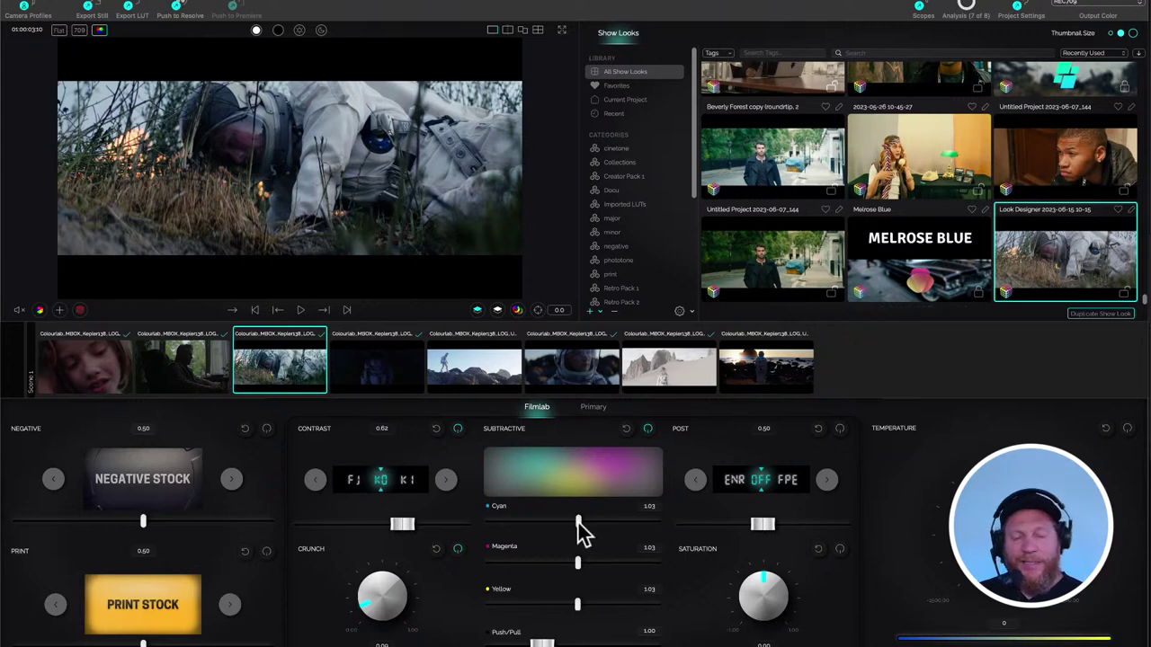
{"action": "mouse_move", "coordinate": [579, 567]}
{"action": "left_mouse_down"}
{"action": "mouse_move", "coordinate": [582, 575]}
{"action": "mouse_move", "coordinate": [579, 567]}
{"action": "left_mouse_up"}
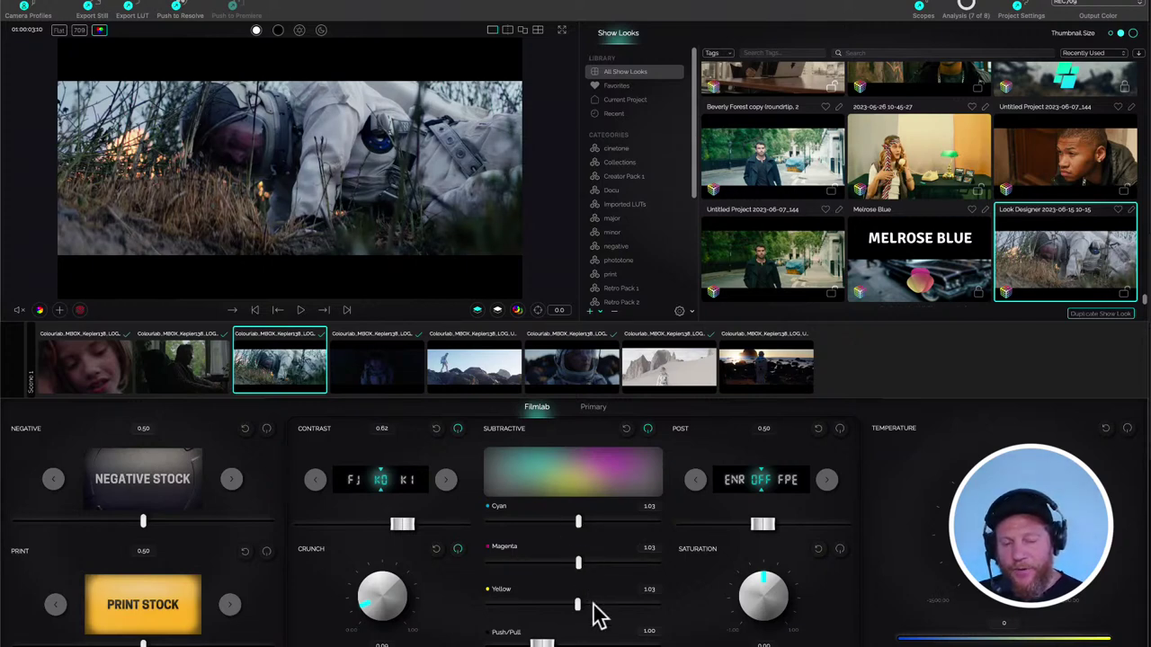
{"action": "left_click_drag", "start_coordinate": [579, 606], "coordinate": [583, 606]}
{"action": "left_click_drag", "start_coordinate": [578, 563], "coordinate": [577, 524]}
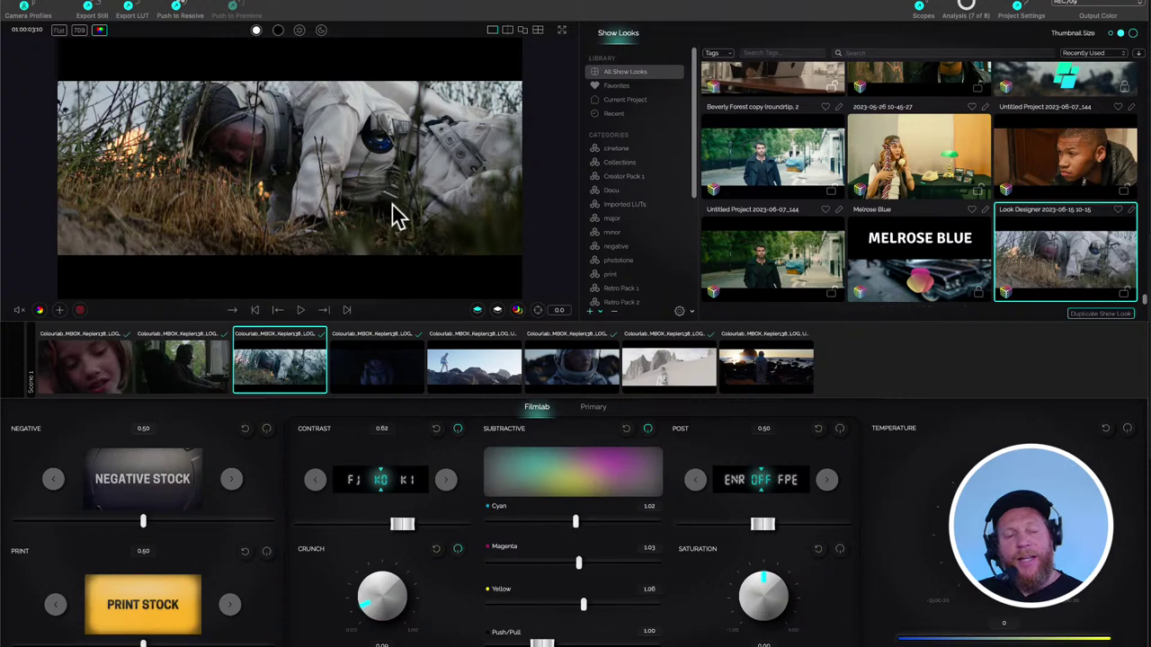
- Play the astronaut shot from its beginning to review the look in motion and stop on a frame with brighter flames
{"action": "left_click", "coordinate": [147, 199]}
{"action": "left_click", "coordinate": [128, 274]}
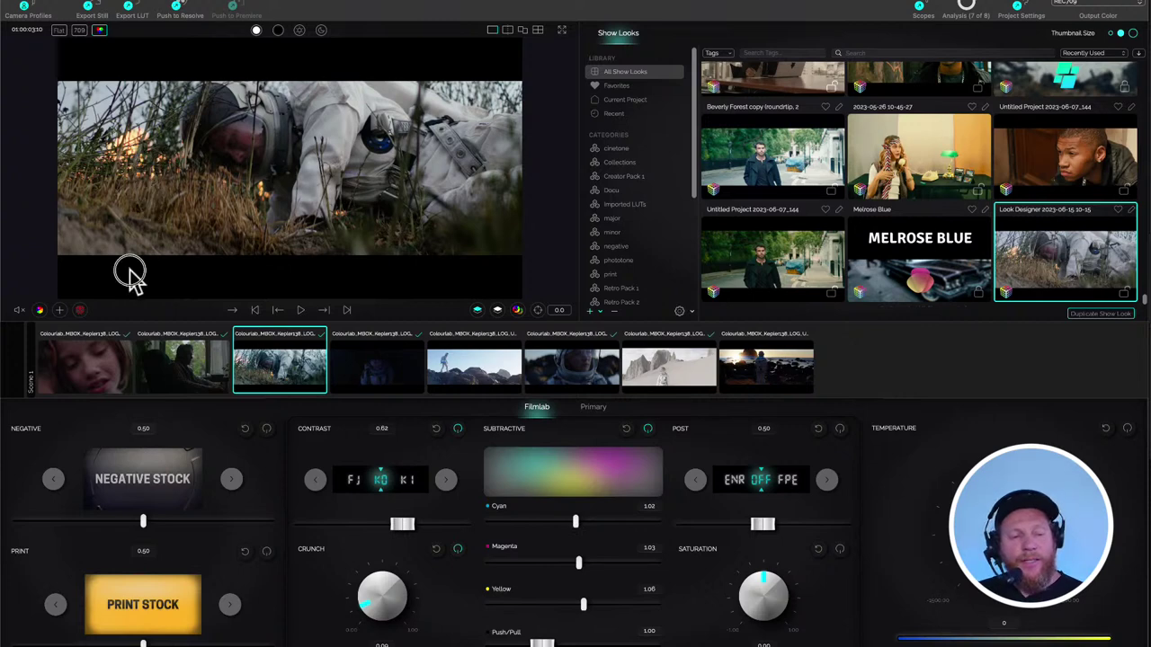
{"action": "left_click", "coordinate": [15, 294]}
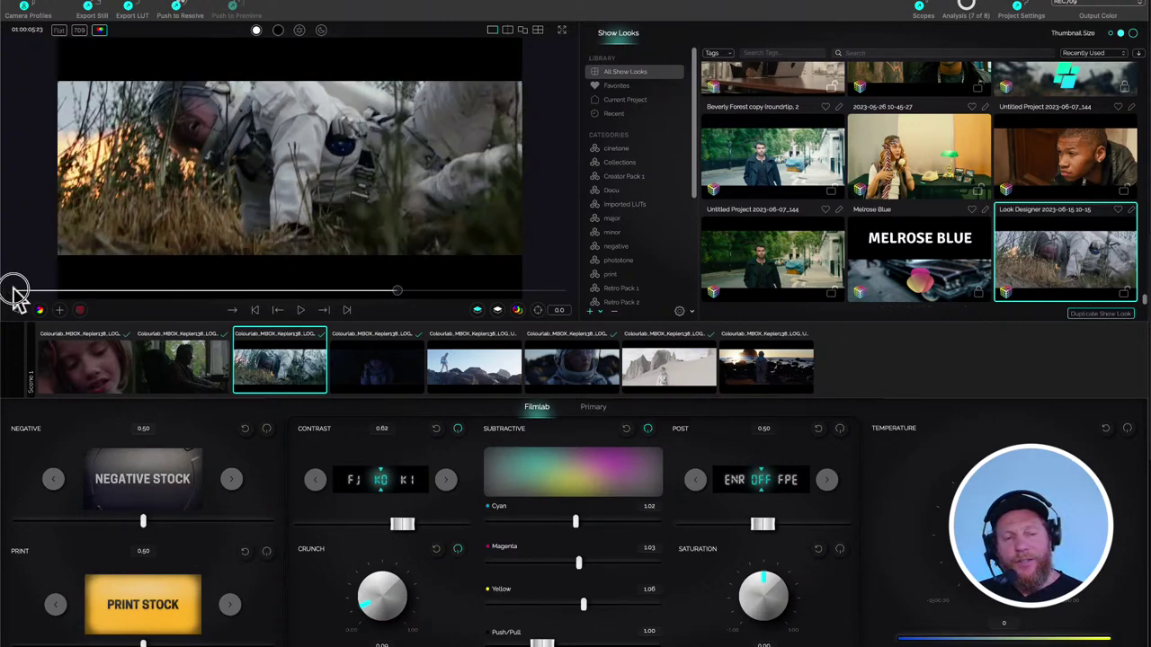
{"action": "key", "text": "space"}
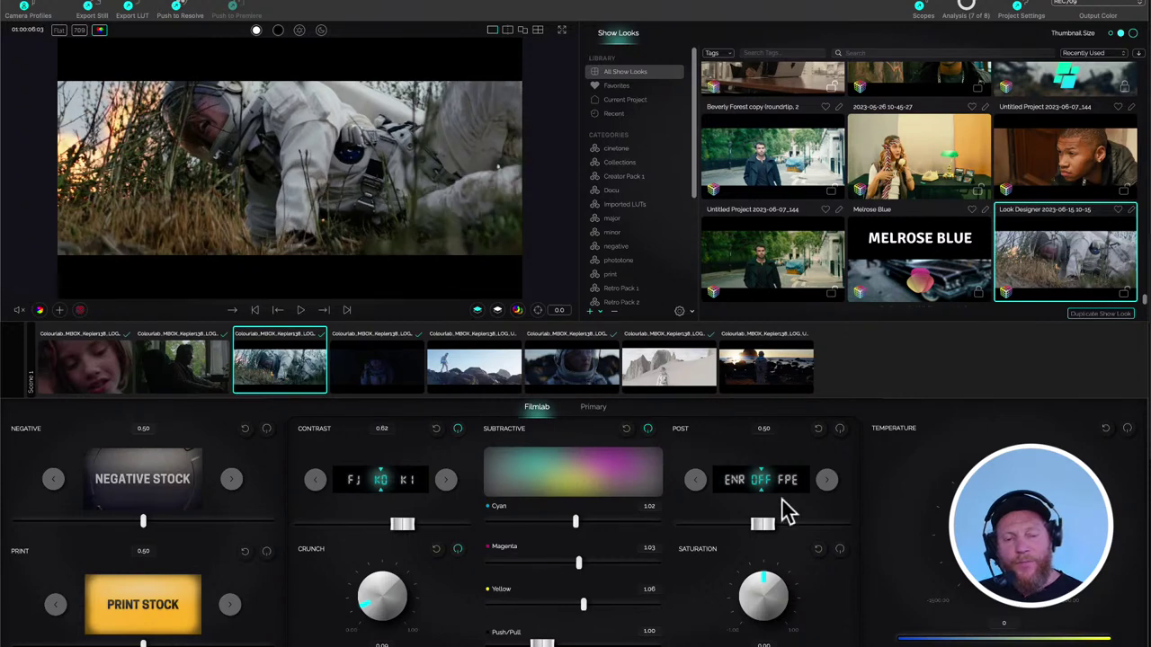
- Compare the shot with the Subtractive adjustment bypassed and enabled, and review other frames of the clip with it on
{"action": "left_click", "coordinate": [649, 429]}
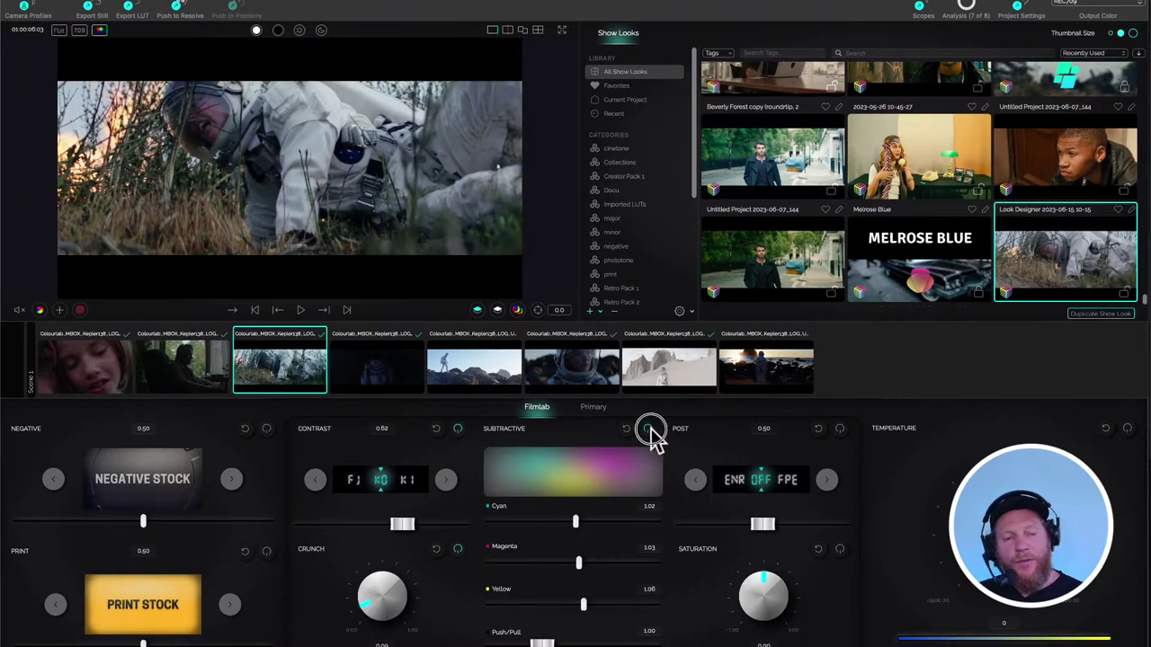
{"action": "left_click", "coordinate": [649, 430]}
{"action": "left_click", "coordinate": [649, 429]}
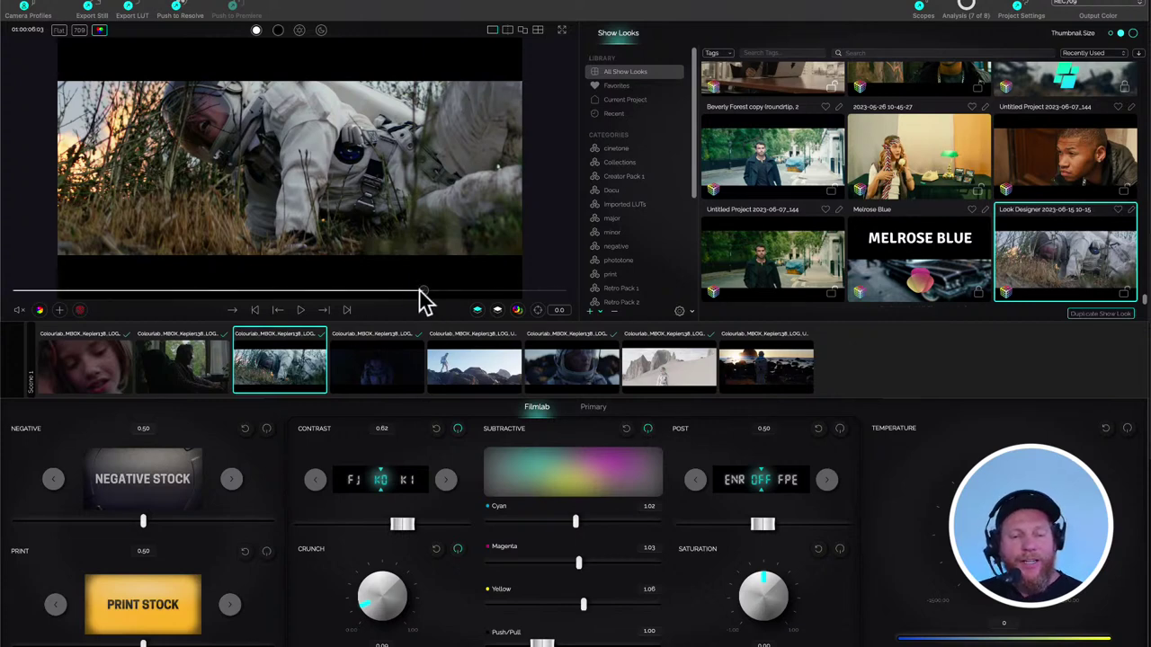
{"action": "left_click", "coordinate": [423, 292]}
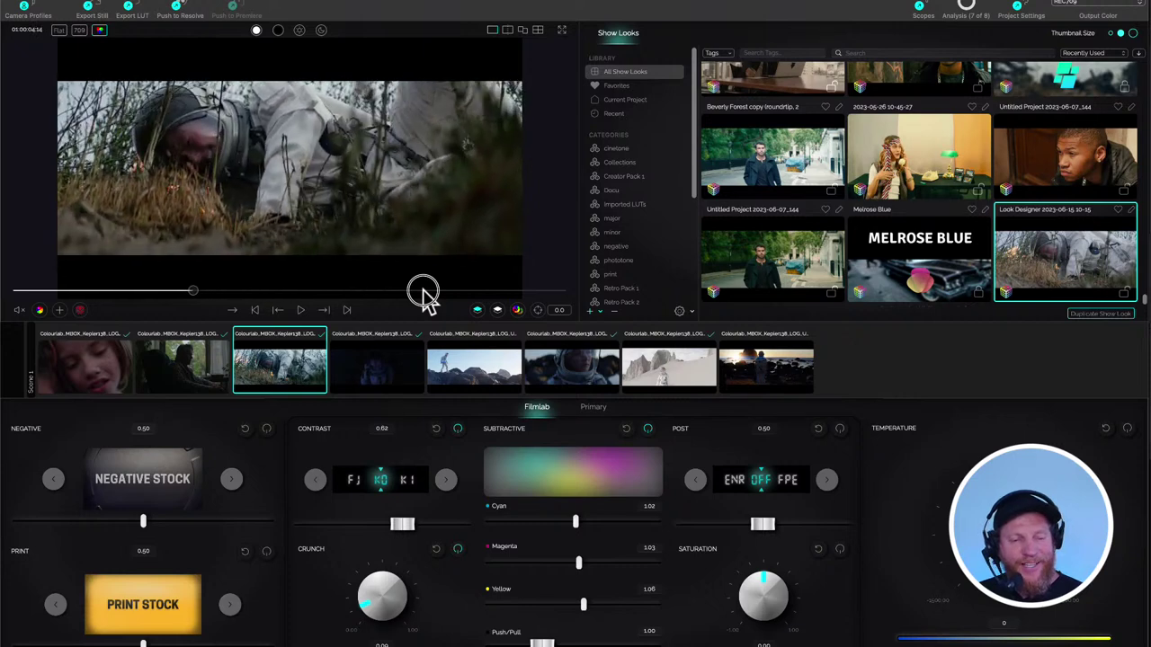
{"action": "left_click", "coordinate": [424, 291]}
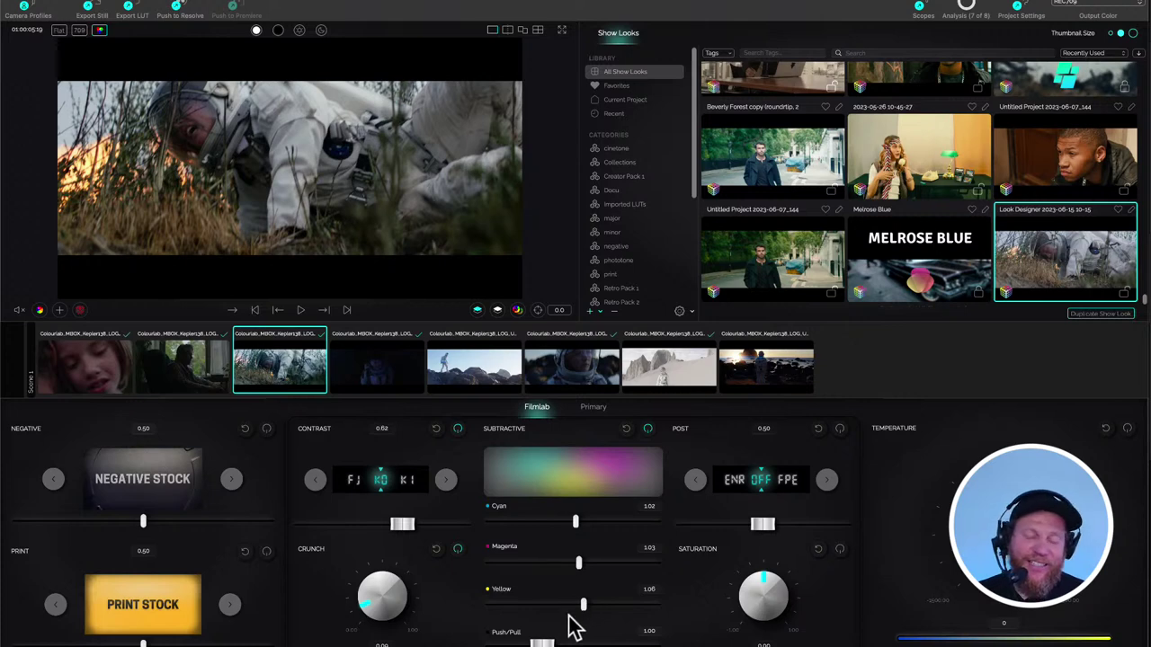
- Set the Subtractive Push/Pull to 1.13 and compare the astronaut shot with the Subtractive adjustment bypassed and enabled
{"action": "left_click", "coordinate": [542, 640]}
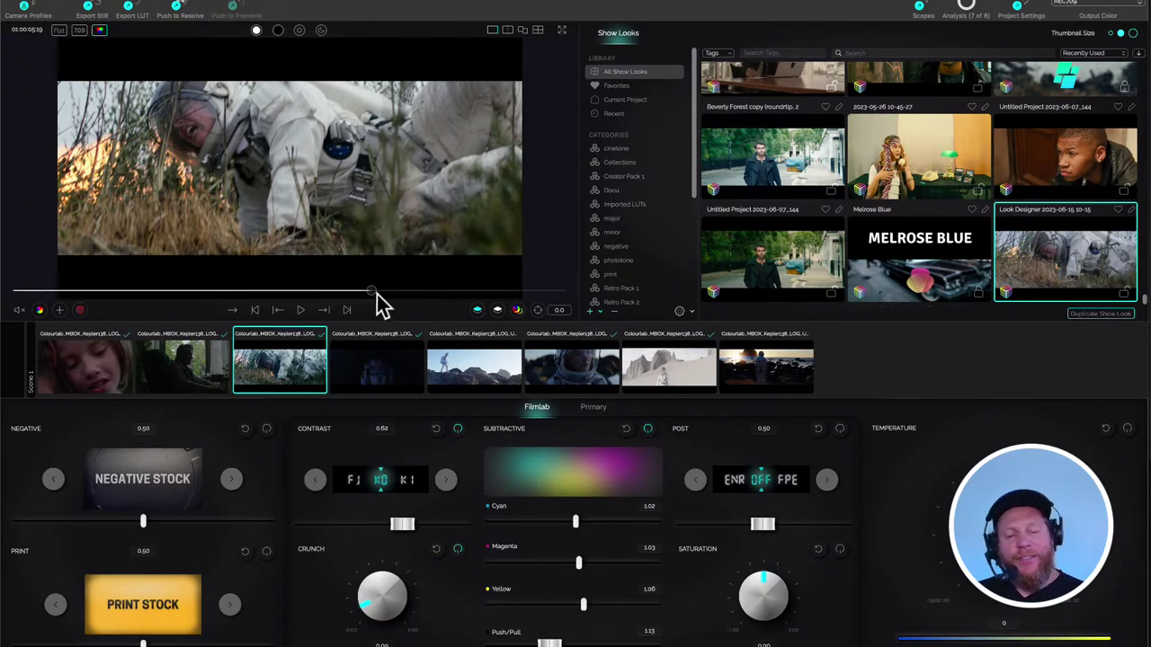
{"action": "left_click_drag", "start_coordinate": [375, 293], "coordinate": [360, 292]}
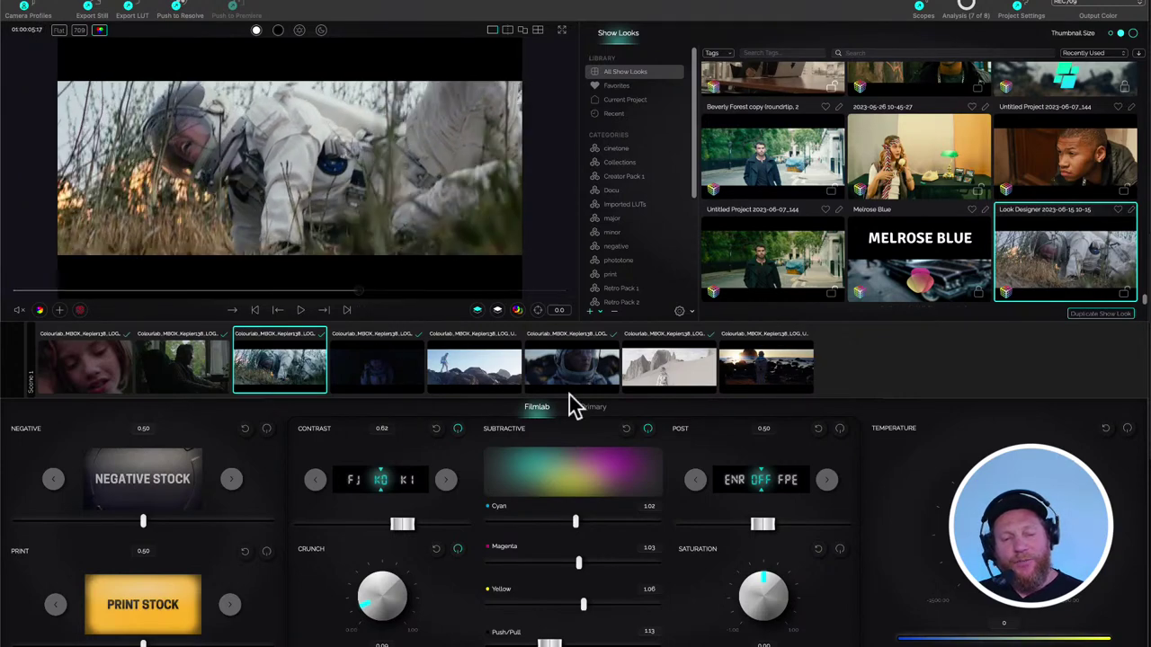
{"action": "left_click", "coordinate": [648, 430]}
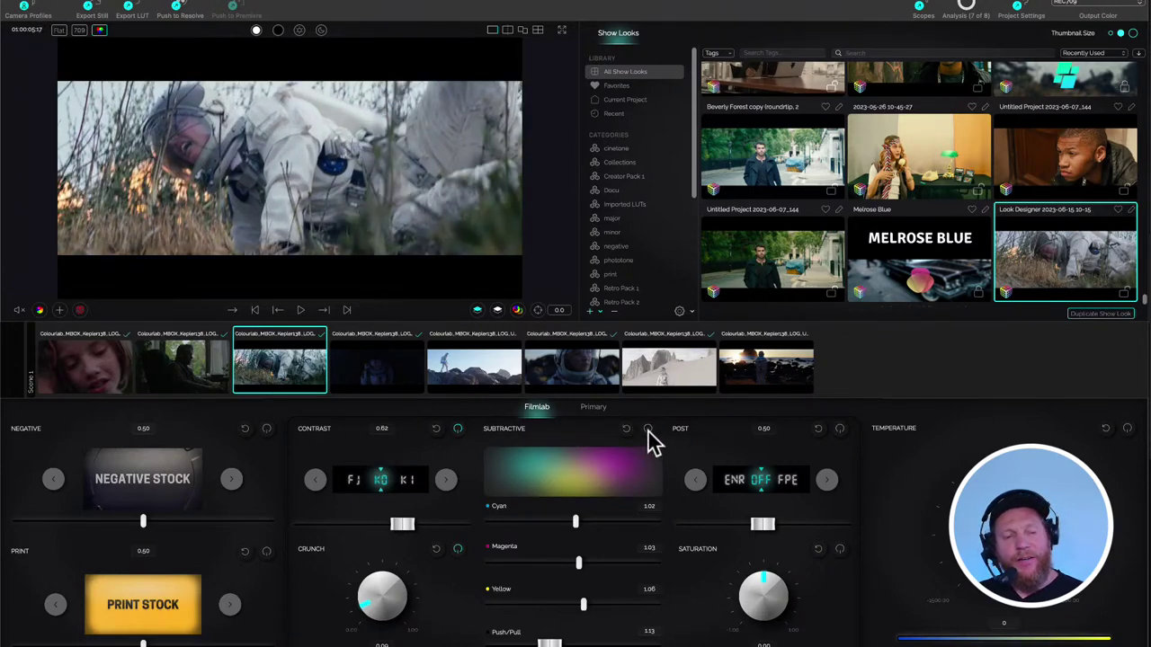
{"action": "left_click", "coordinate": [649, 430]}
{"action": "left_click", "coordinate": [649, 430]}
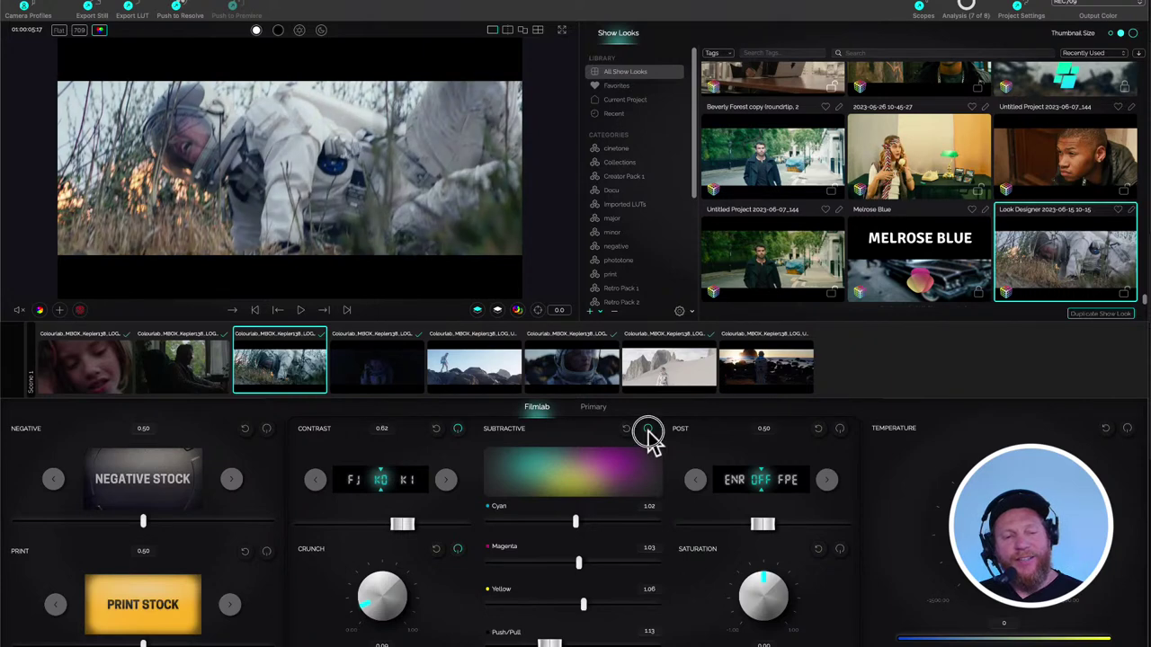
{"action": "left_click", "coordinate": [649, 431]}
- Compare the plain 709 version of the astronaut shot with the full graded look
{"action": "left_click", "coordinate": [80, 31]}
{"action": "left_click", "coordinate": [79, 31]}
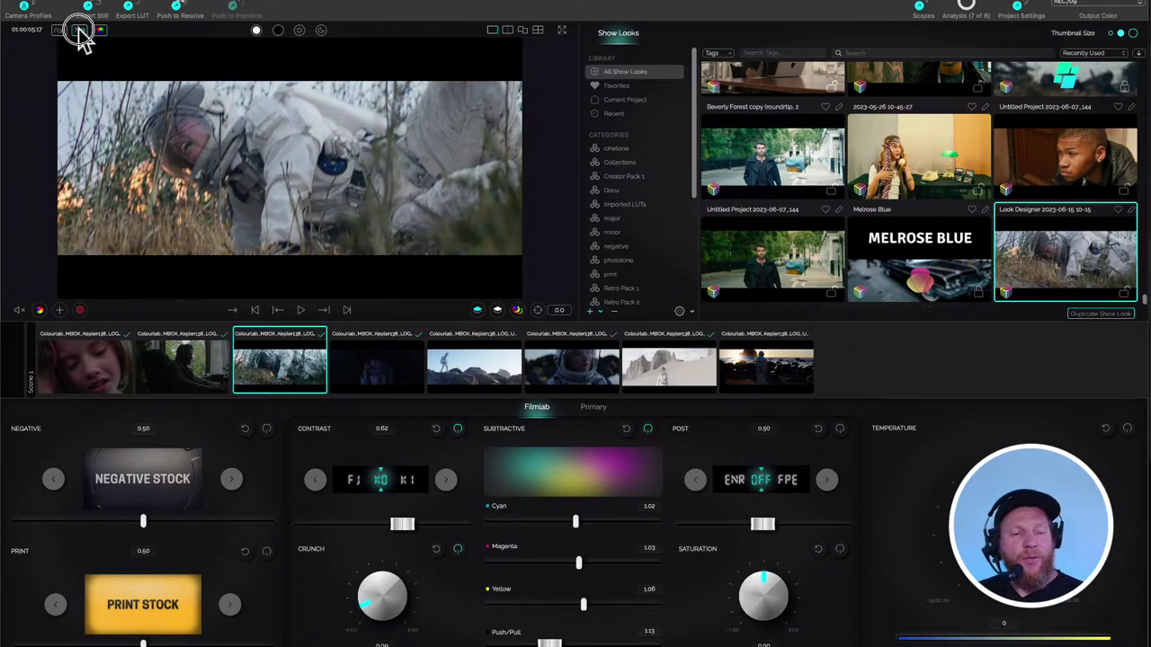
{"action": "left_click", "coordinate": [79, 31]}
{"action": "left_click", "coordinate": [79, 31]}
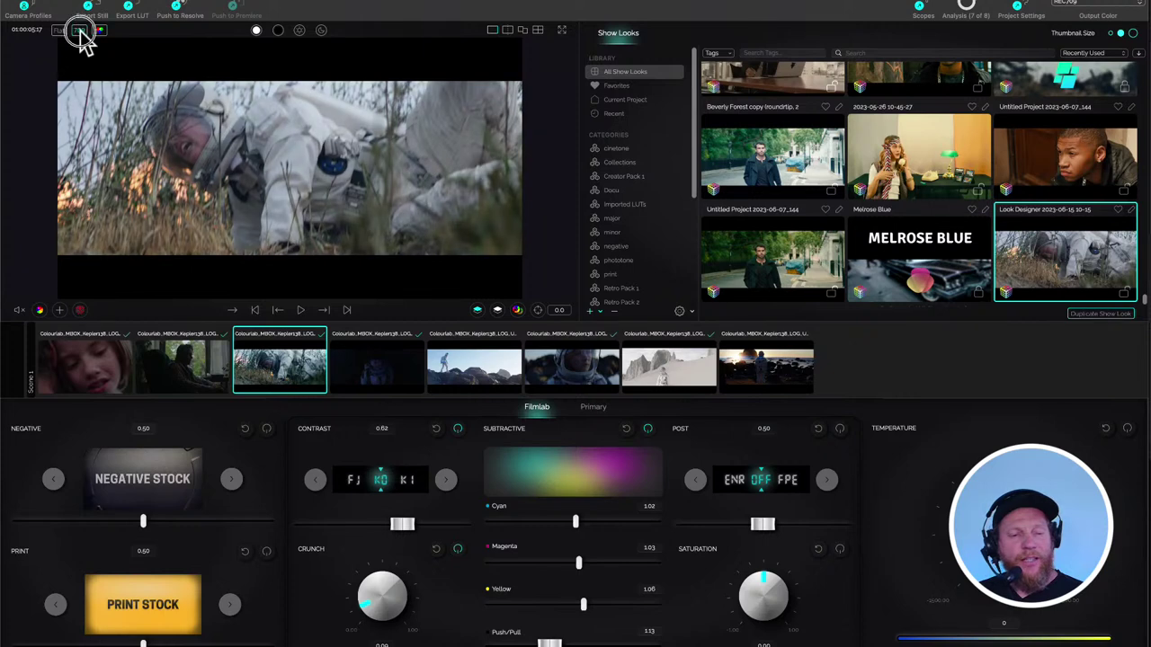
{"action": "left_click", "coordinate": [79, 31]}
{"action": "left_click", "coordinate": [79, 31]}
{"action": "left_click", "coordinate": [79, 31]}
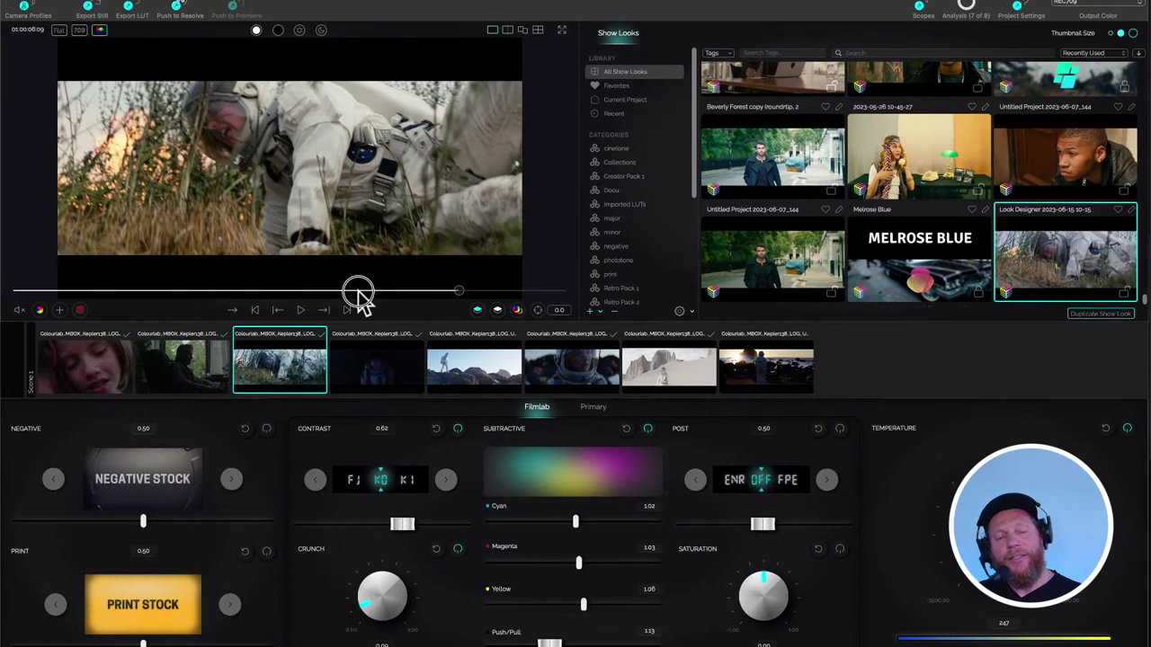
- Warm the look by setting the Temperature to 260 and check it on other frames of the astronaut shot
{"action": "left_click", "coordinate": [358, 293]}
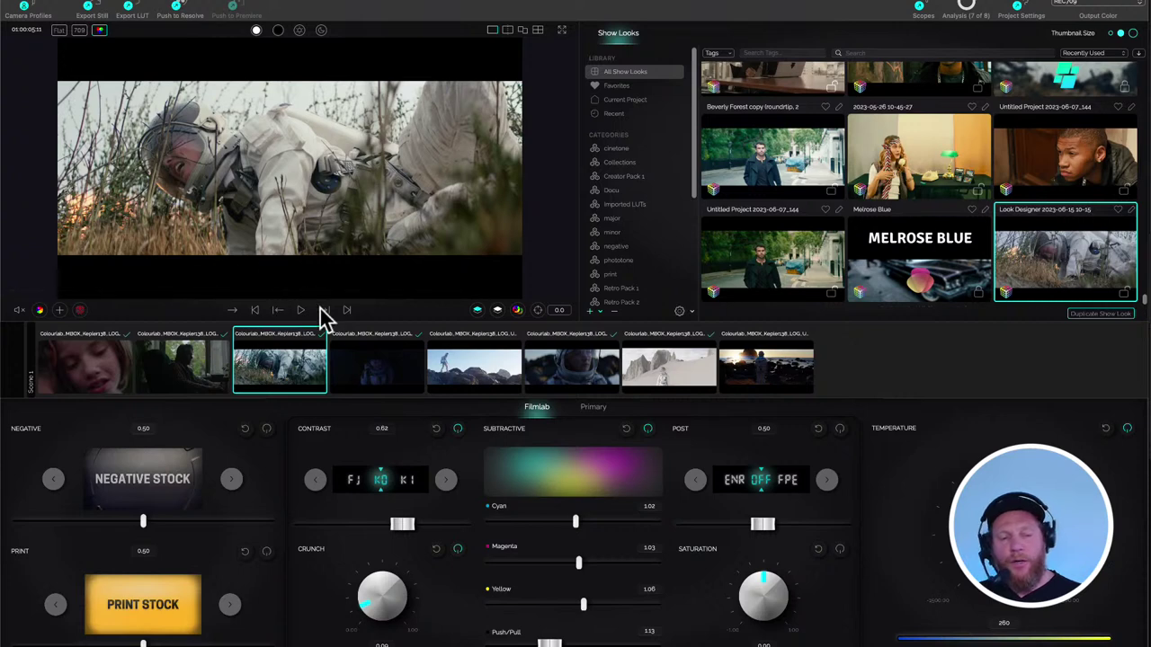
{"action": "left_click_drag", "start_coordinate": [320, 293], "coordinate": [321, 295]}
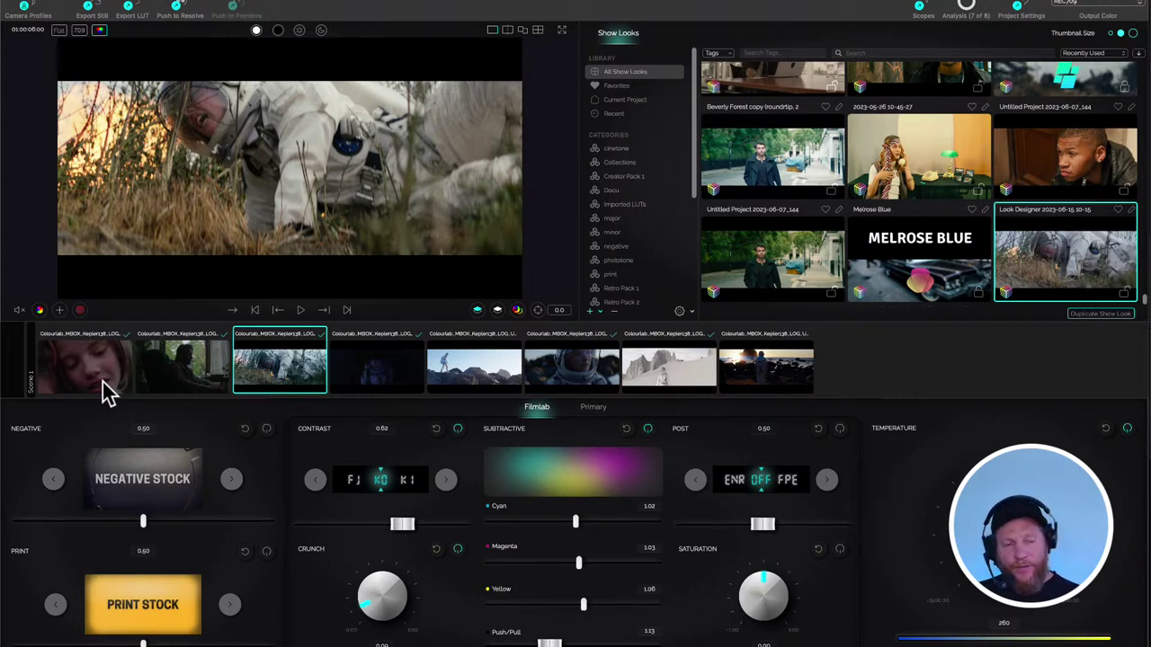
- Try the Kodak Ektachrome 7294 Reversal film stock as the negative on the astronaut shot
{"action": "left_click", "coordinate": [158, 503]}
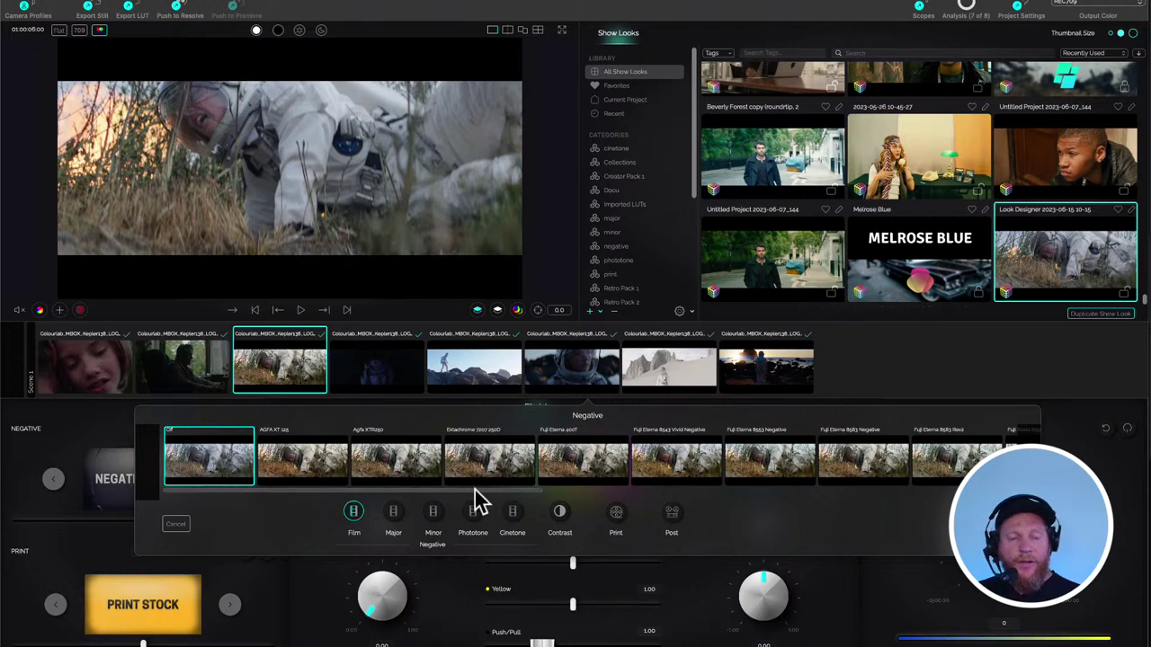
{"action": "left_click_drag", "start_coordinate": [474, 490], "coordinate": [955, 500]}
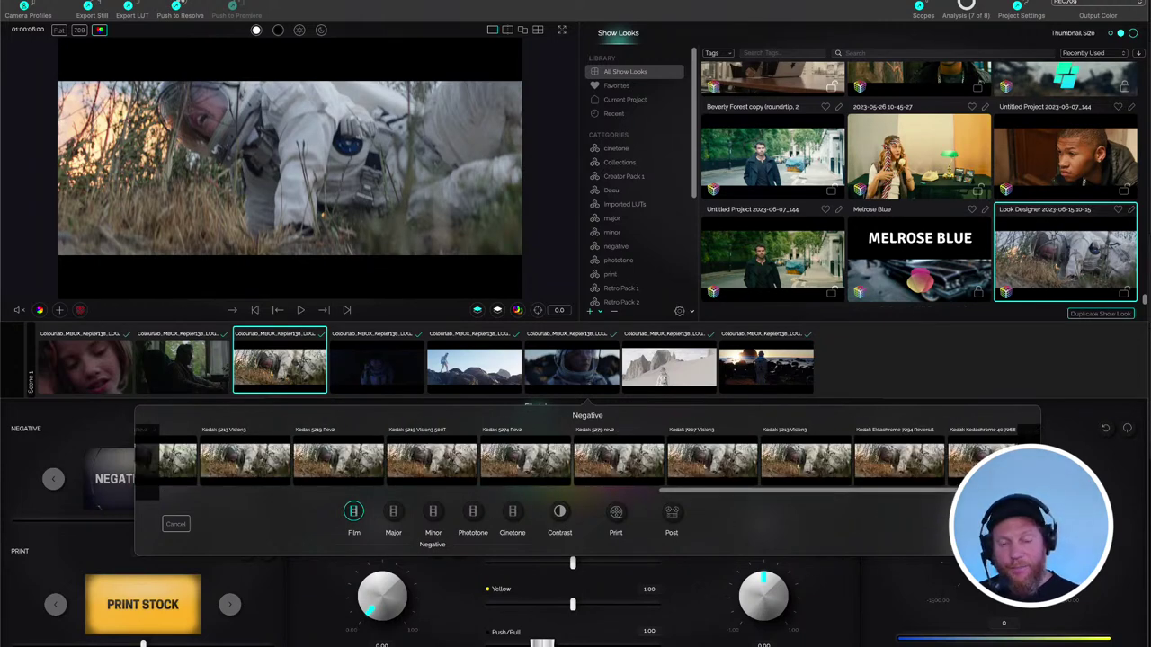
{"action": "left_click", "coordinate": [904, 470]}
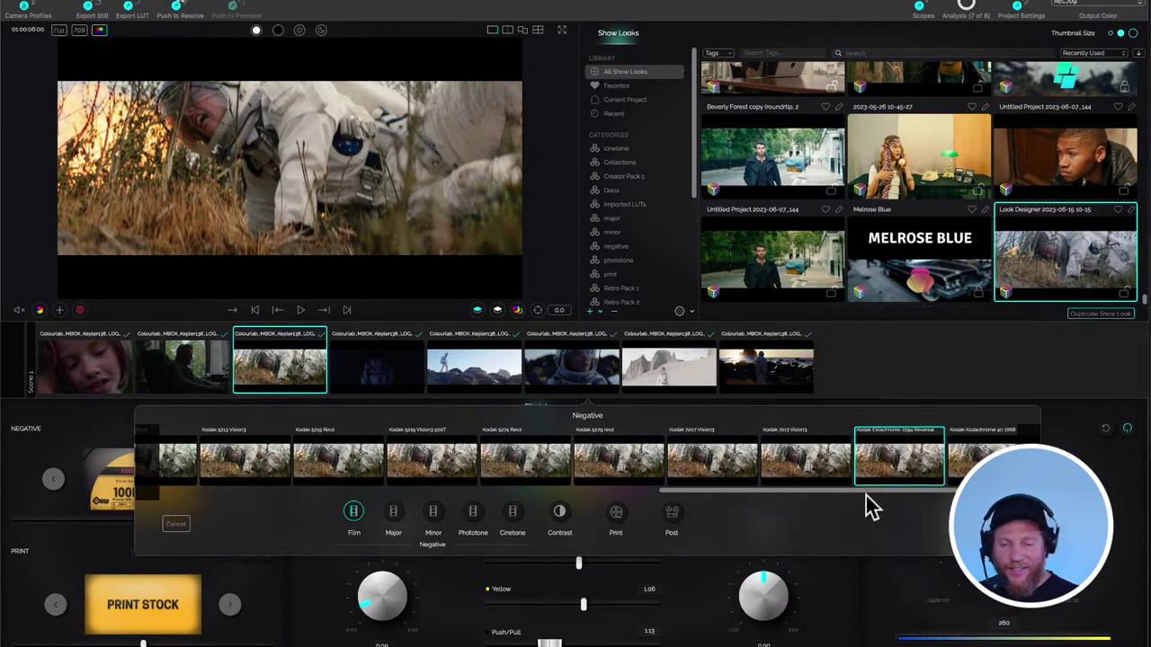
{"action": "mouse_move", "coordinate": [871, 504]}
{"action": "left_mouse_down"}
{"action": "mouse_move", "coordinate": [784, 497]}
{"action": "mouse_move", "coordinate": [867, 496]}
{"action": "left_mouse_up"}
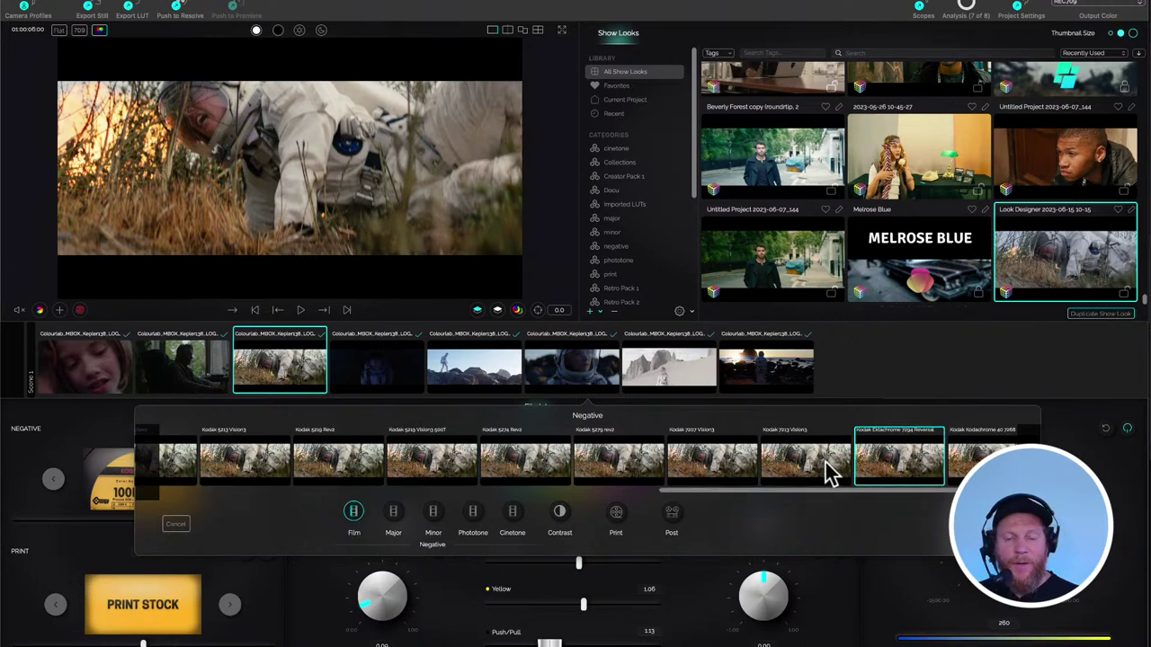
- Try the Major negative looks A, A Sharp, B, C and C Sharp on the astronaut shot
{"action": "left_click", "coordinate": [395, 517]}
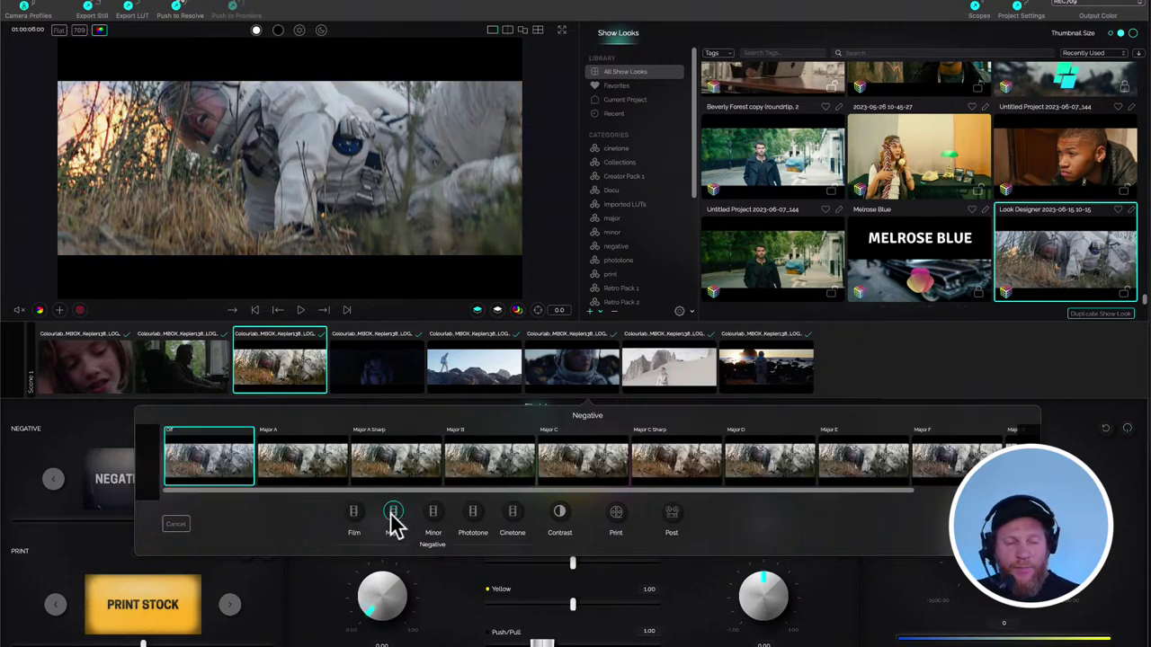
{"action": "left_click", "coordinate": [297, 463]}
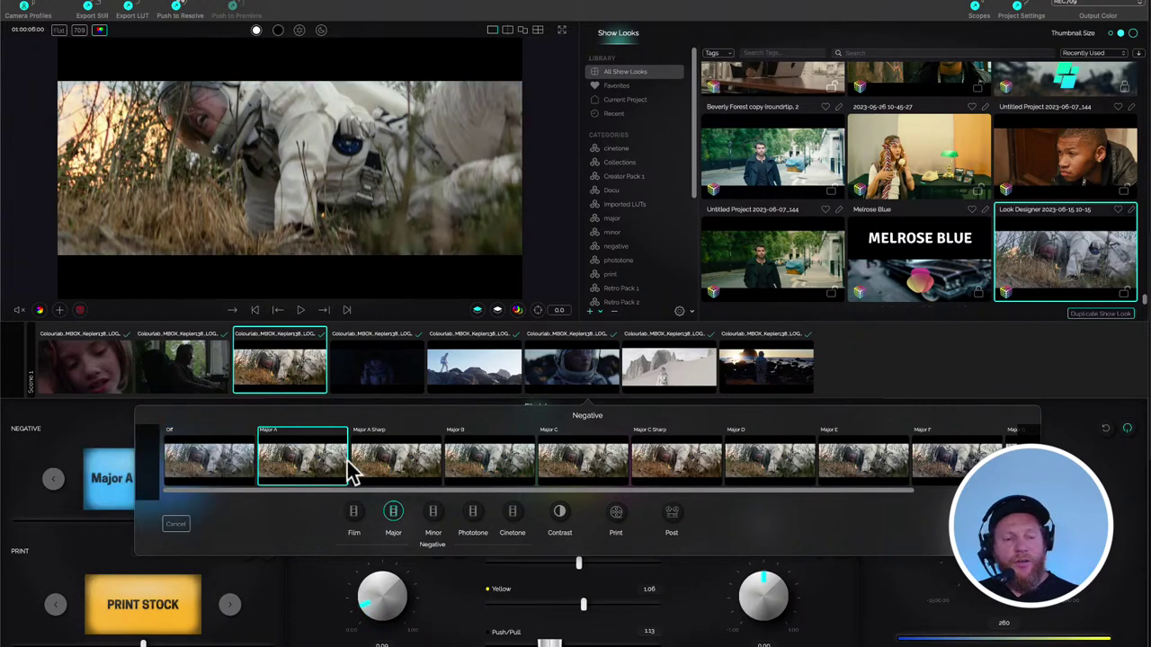
{"action": "left_click", "coordinate": [409, 468]}
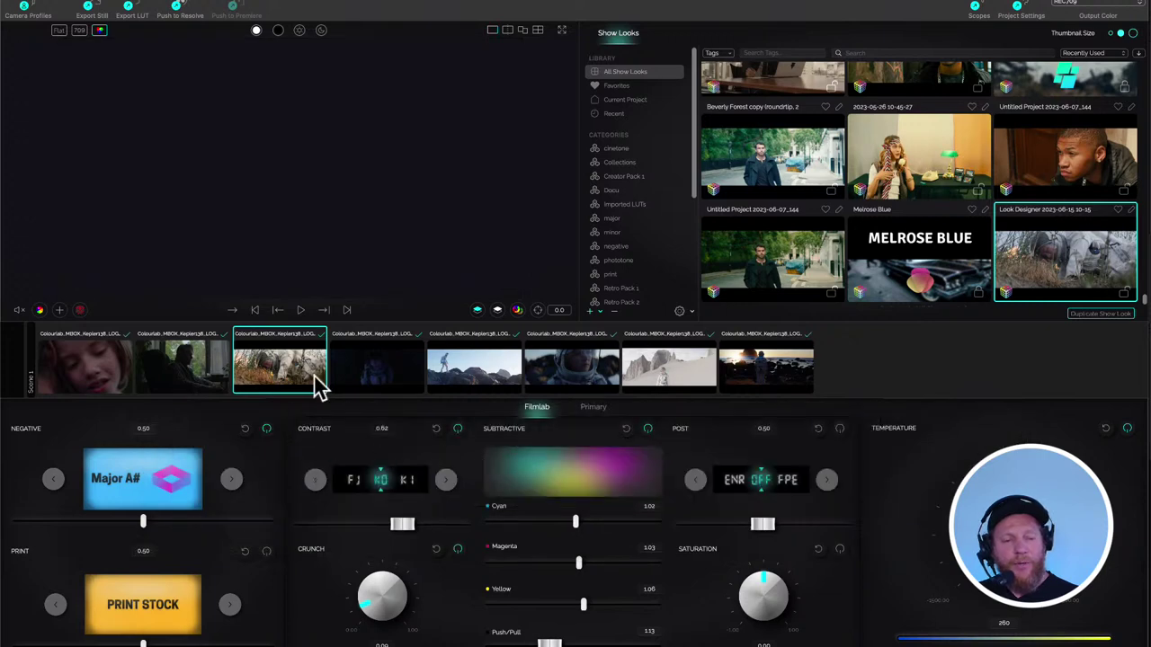
{"action": "left_click", "coordinate": [286, 382]}
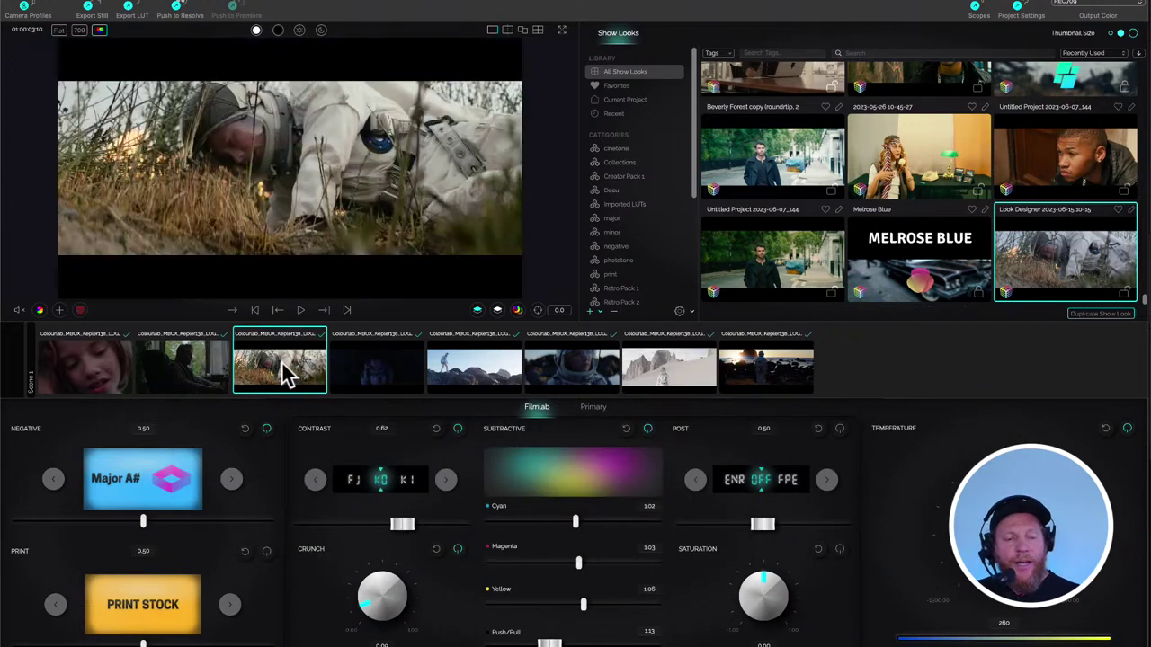
{"action": "left_click", "coordinate": [167, 477]}
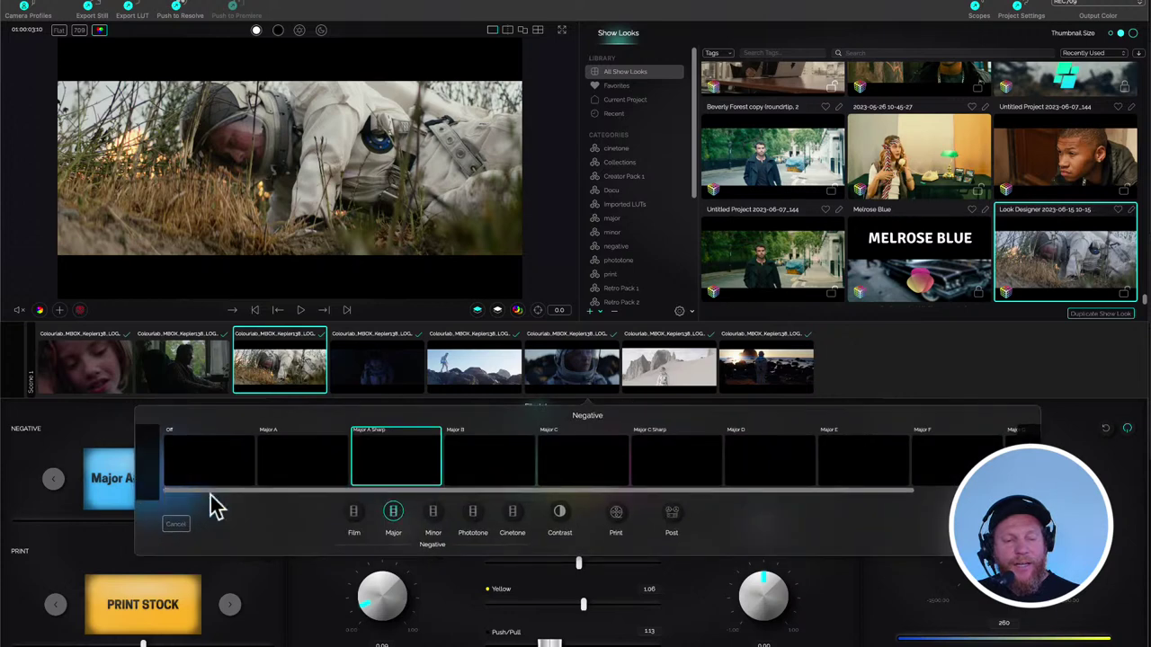
{"action": "left_click", "coordinate": [486, 471]}
{"action": "left_click", "coordinate": [583, 468]}
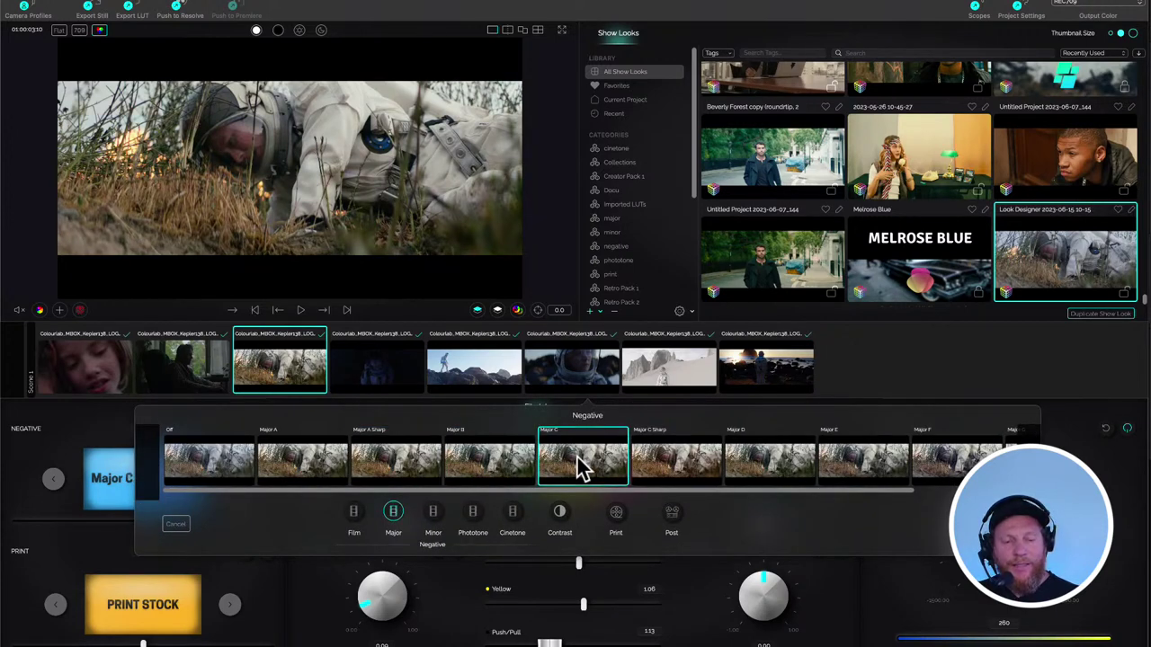
{"action": "left_click", "coordinate": [488, 473]}
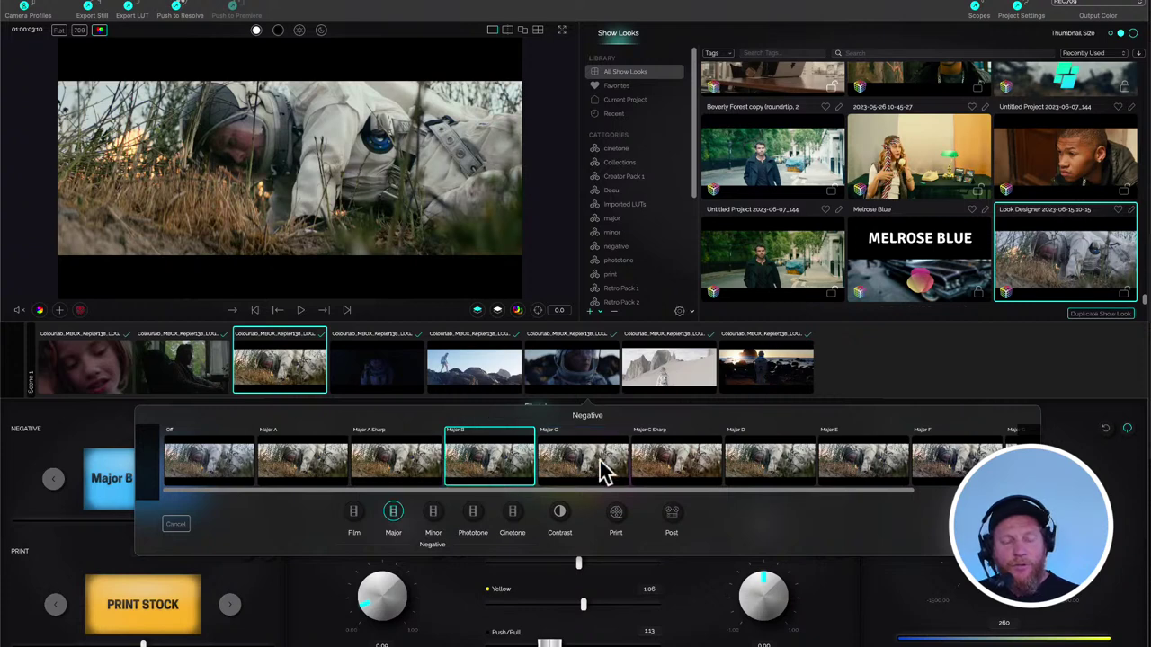
{"action": "left_click", "coordinate": [661, 473]}
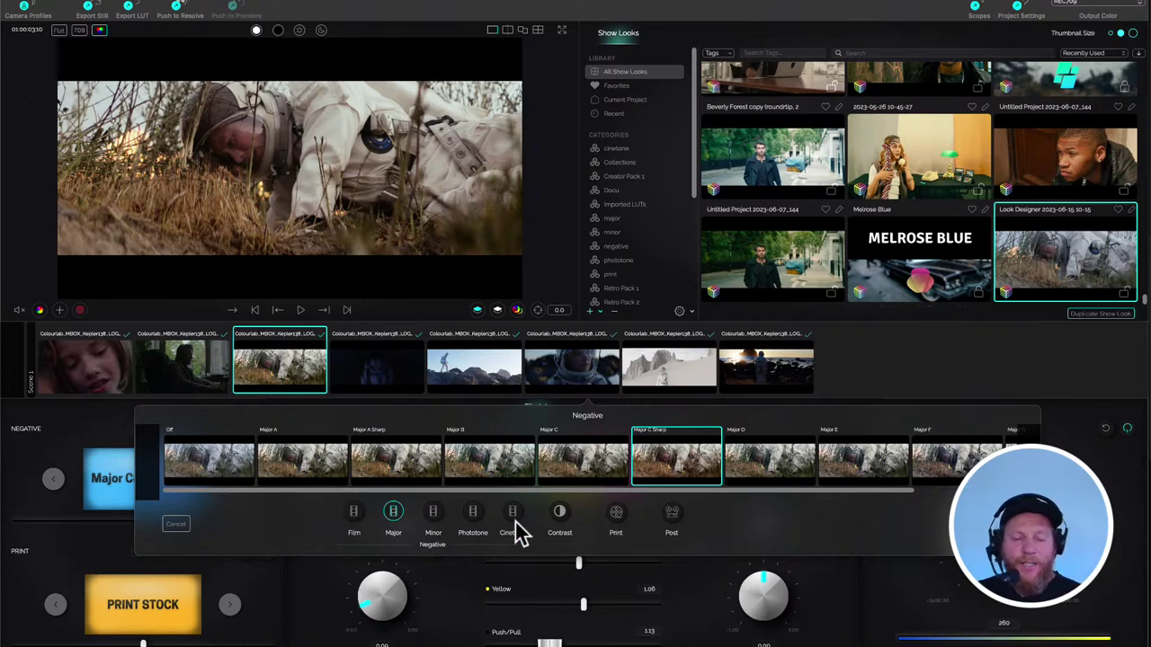
- Try the Minor negative looks from A to F on the astronaut shot, finishing on Minor C
{"action": "left_click", "coordinate": [434, 514]}
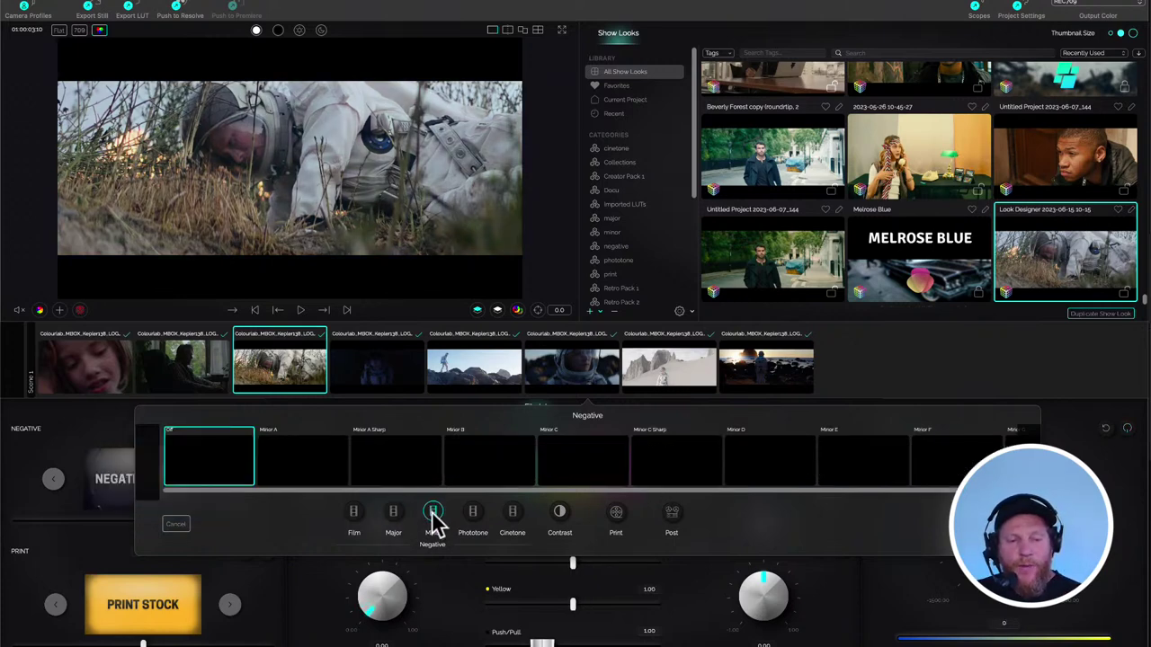
{"action": "left_click", "coordinate": [589, 477]}
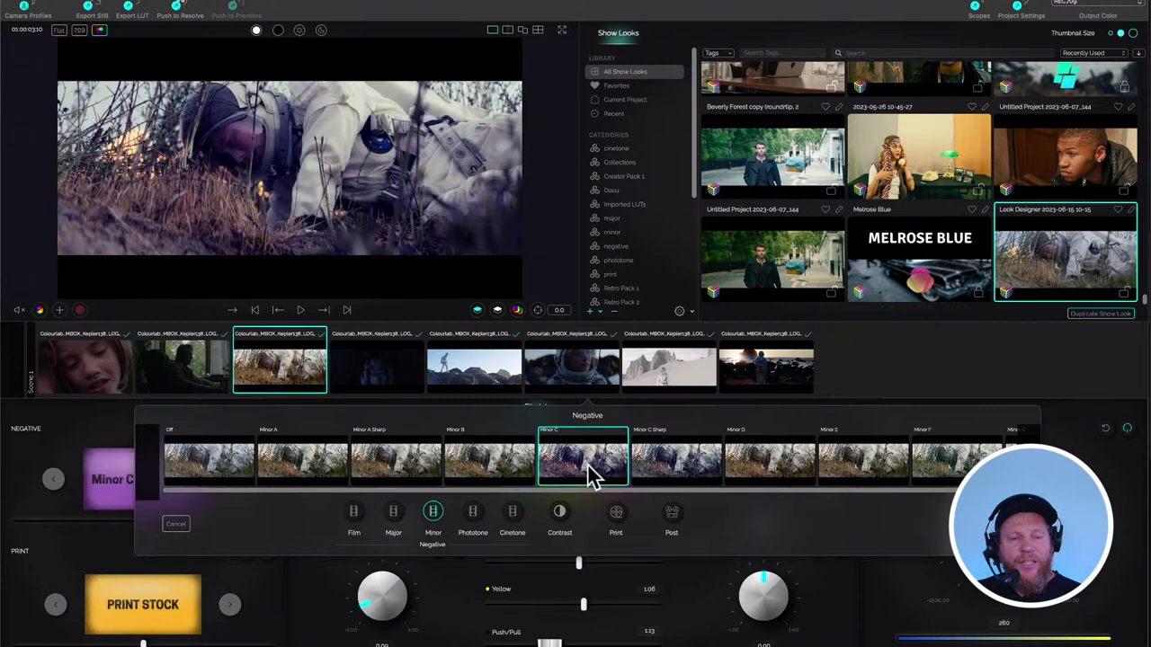
{"action": "left_click", "coordinate": [506, 474]}
{"action": "left_click", "coordinate": [419, 479]}
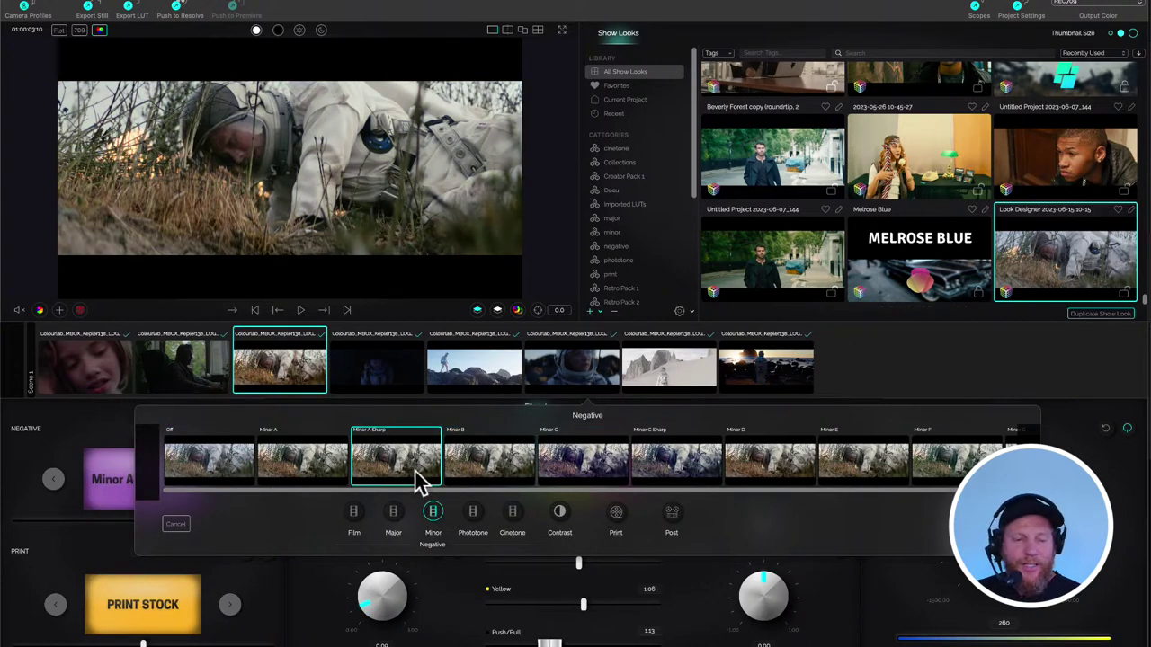
{"action": "left_click", "coordinate": [662, 462]}
{"action": "left_click", "coordinate": [761, 477]}
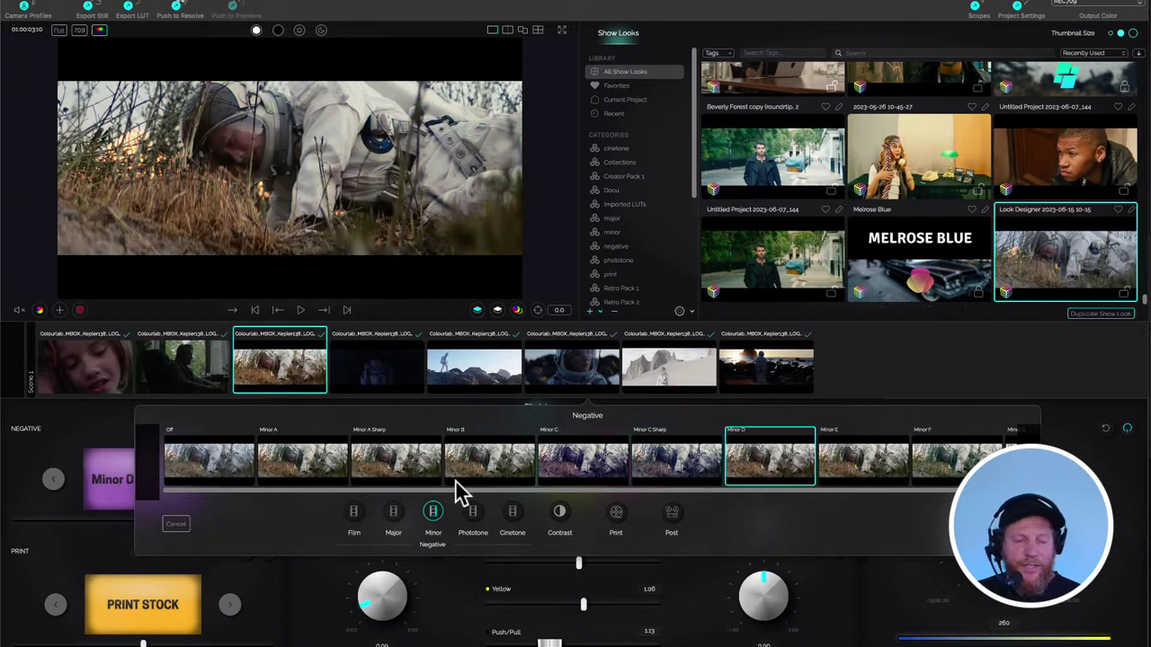
{"action": "left_click", "coordinate": [372, 475]}
{"action": "left_click", "coordinate": [324, 477]}
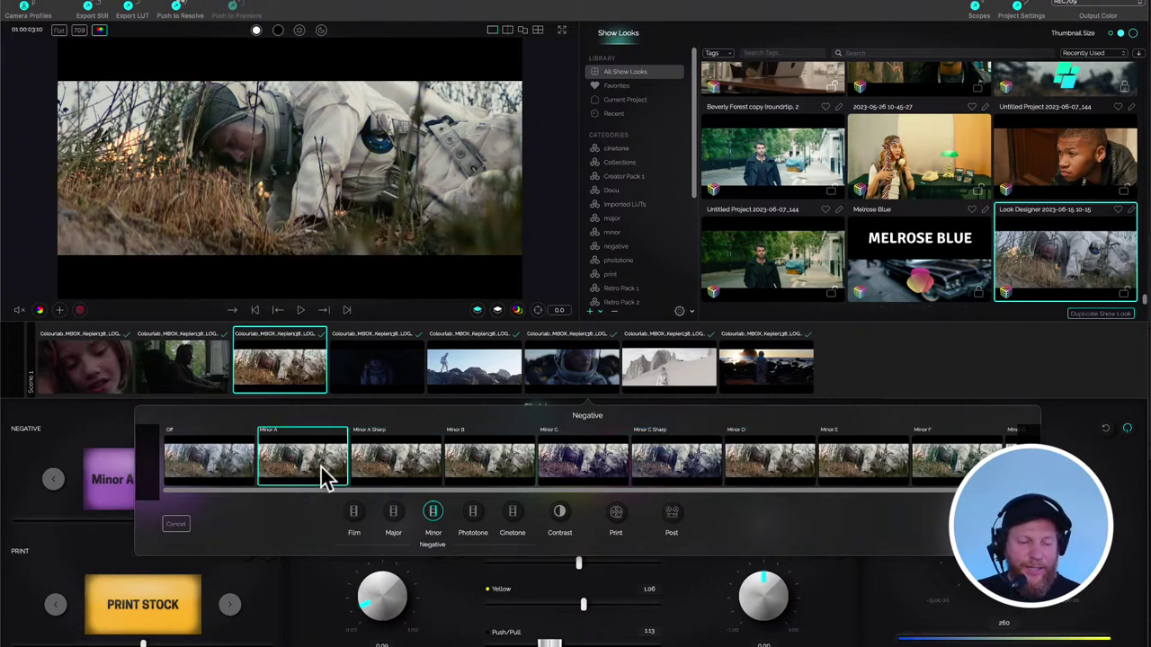
{"action": "left_click", "coordinate": [957, 469]}
{"action": "left_click", "coordinate": [568, 476]}
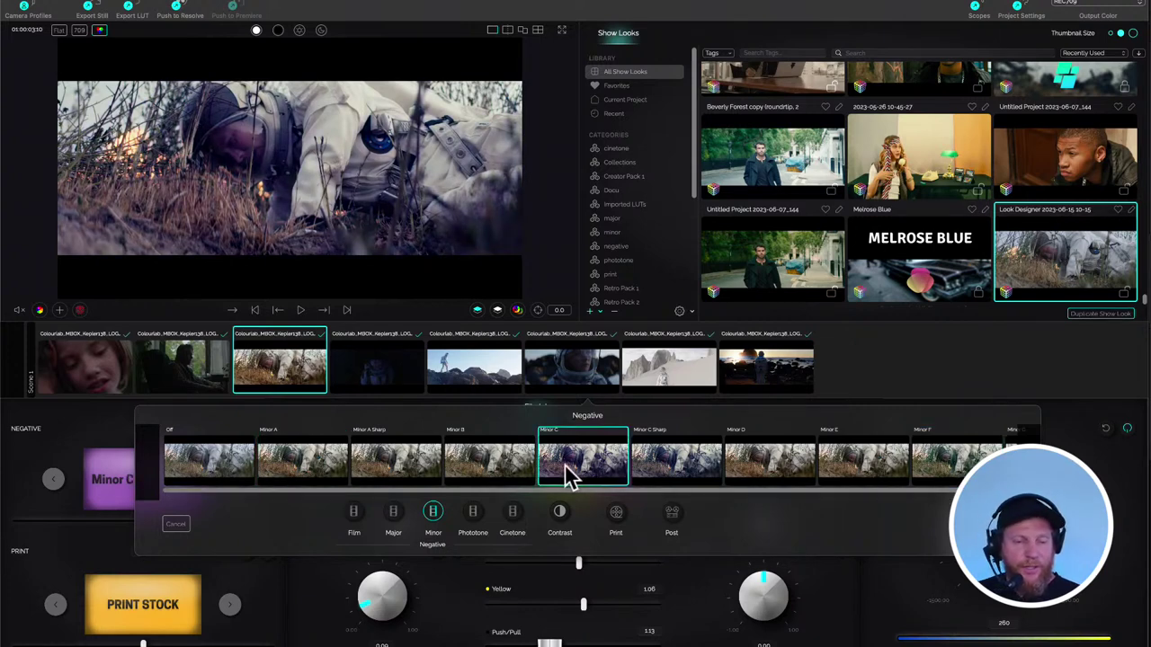
- Try the Phototone negative stocks from AGFAColor 100 through Kodak Gold 200 on the astronaut shot
{"action": "left_click", "coordinate": [473, 519]}
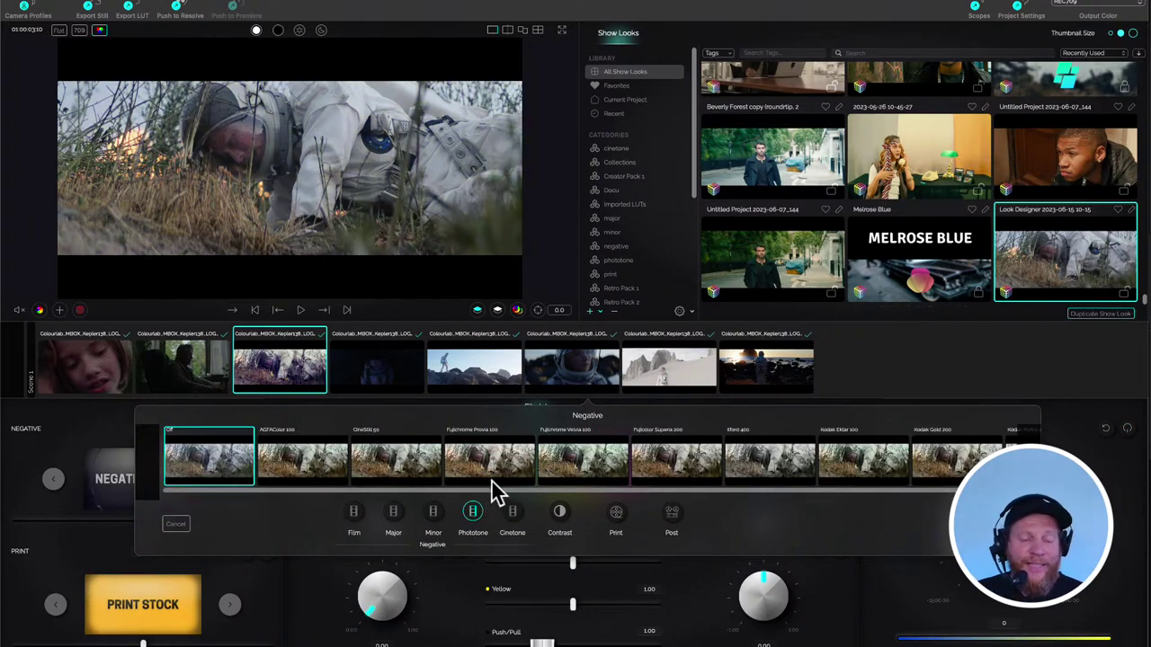
{"action": "left_click", "coordinate": [297, 473]}
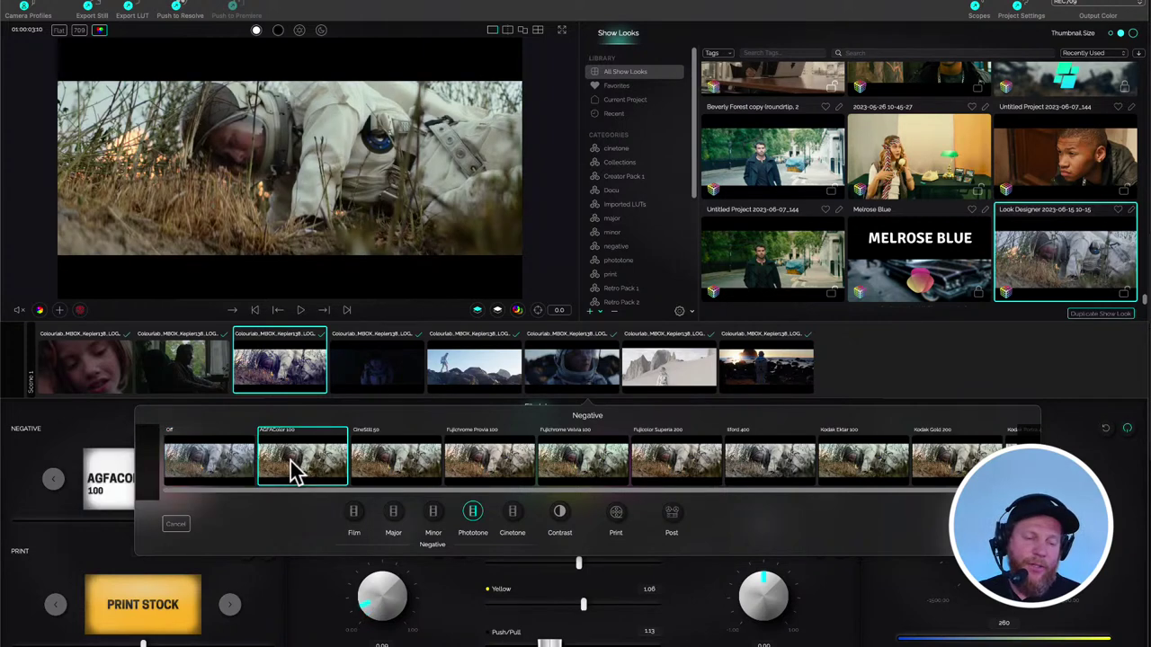
{"action": "left_click", "coordinate": [396, 471]}
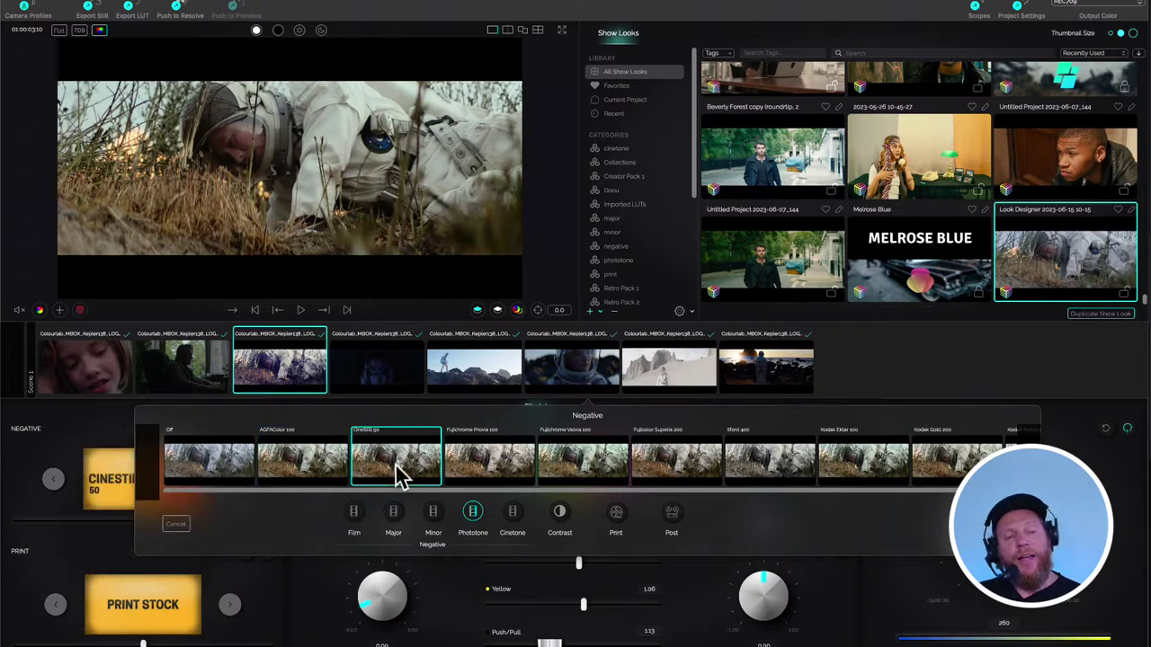
{"action": "left_click", "coordinate": [481, 482]}
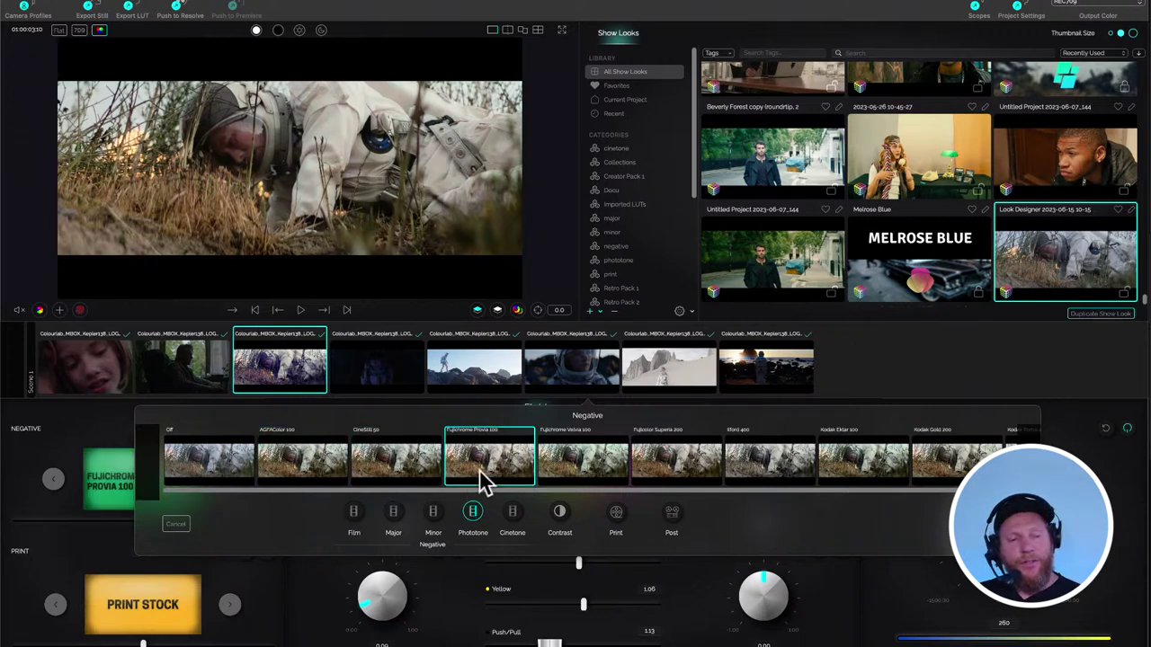
{"action": "left_click", "coordinate": [593, 478]}
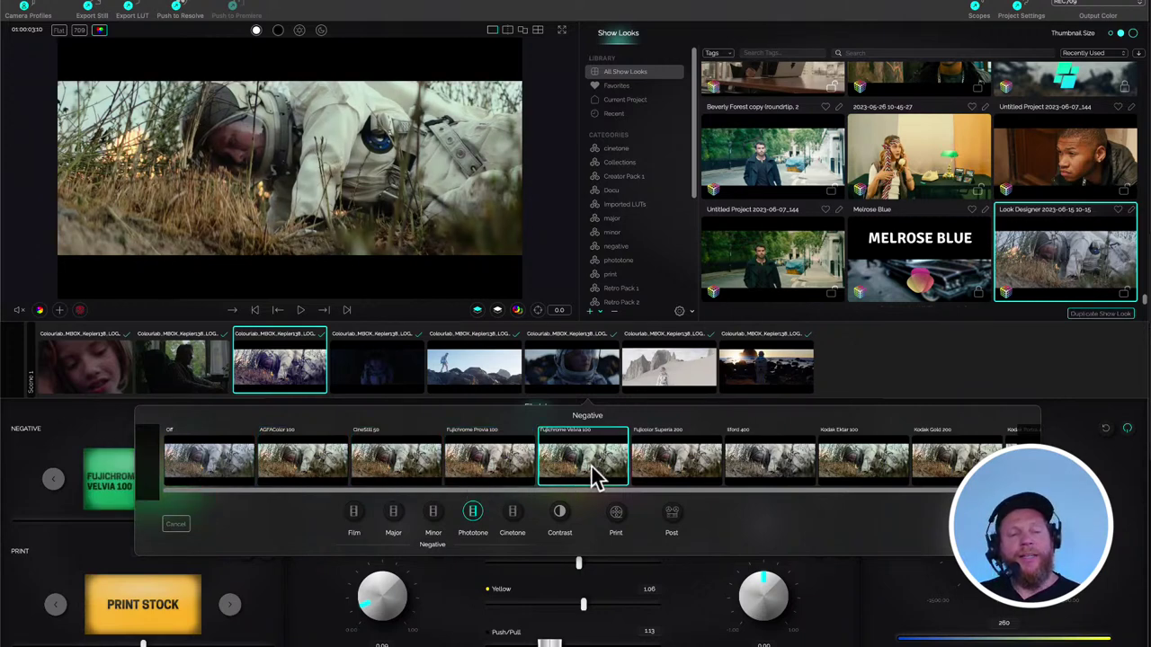
{"action": "left_click", "coordinate": [688, 472]}
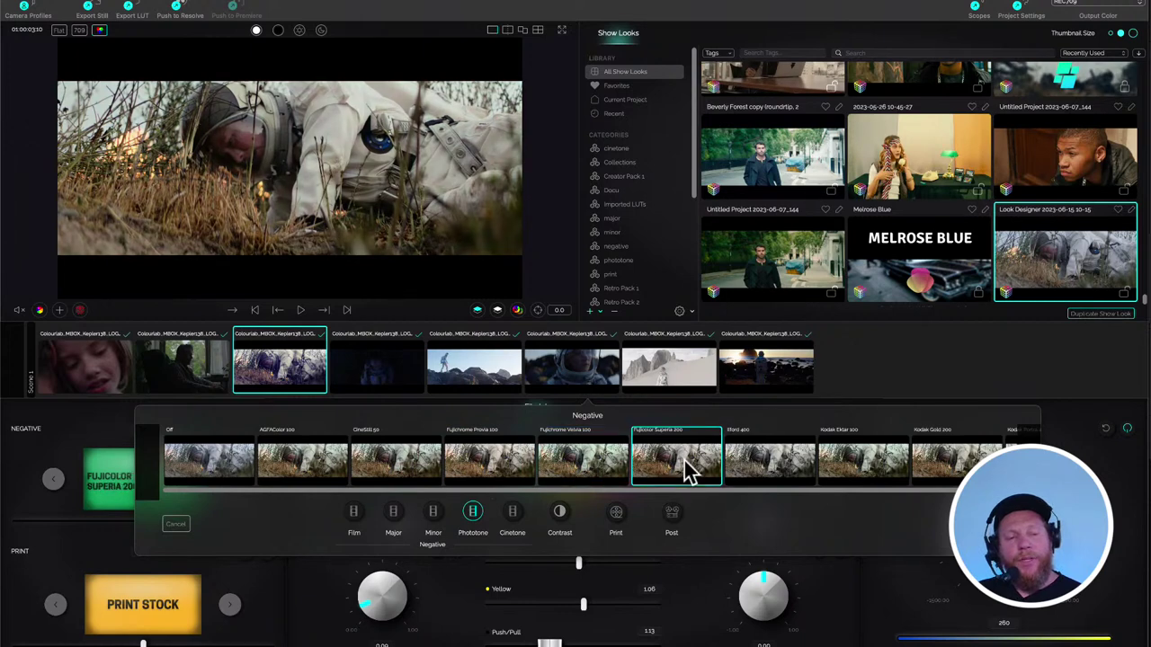
{"action": "left_click", "coordinate": [769, 463]}
{"action": "left_click", "coordinate": [850, 468]}
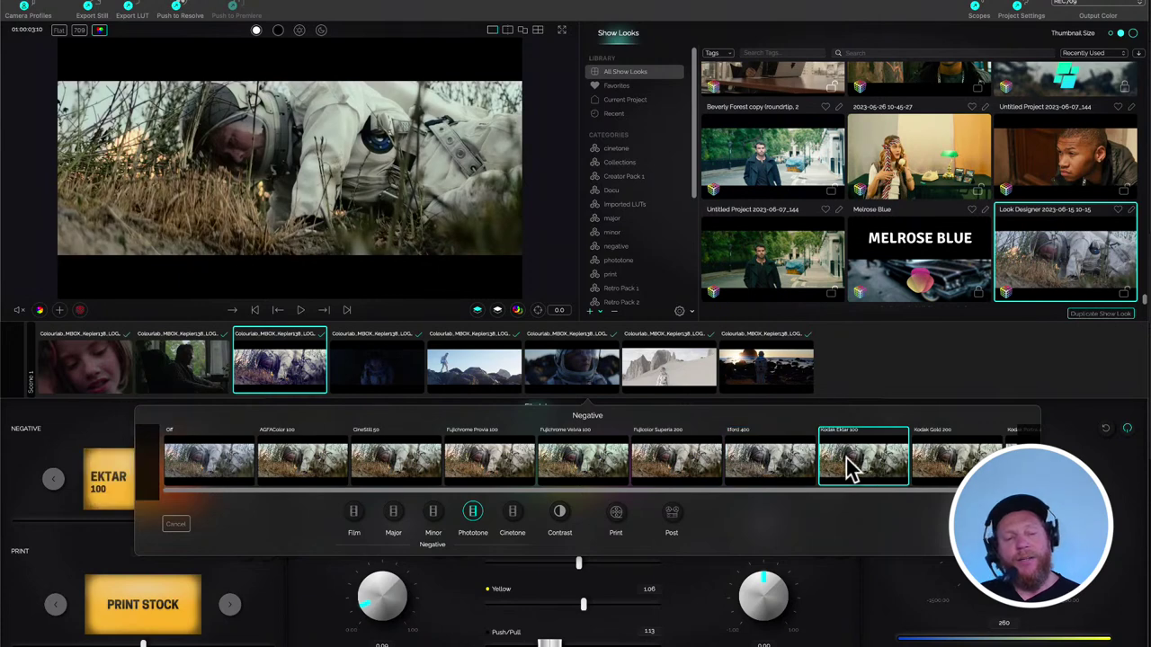
{"action": "left_click", "coordinate": [939, 466]}
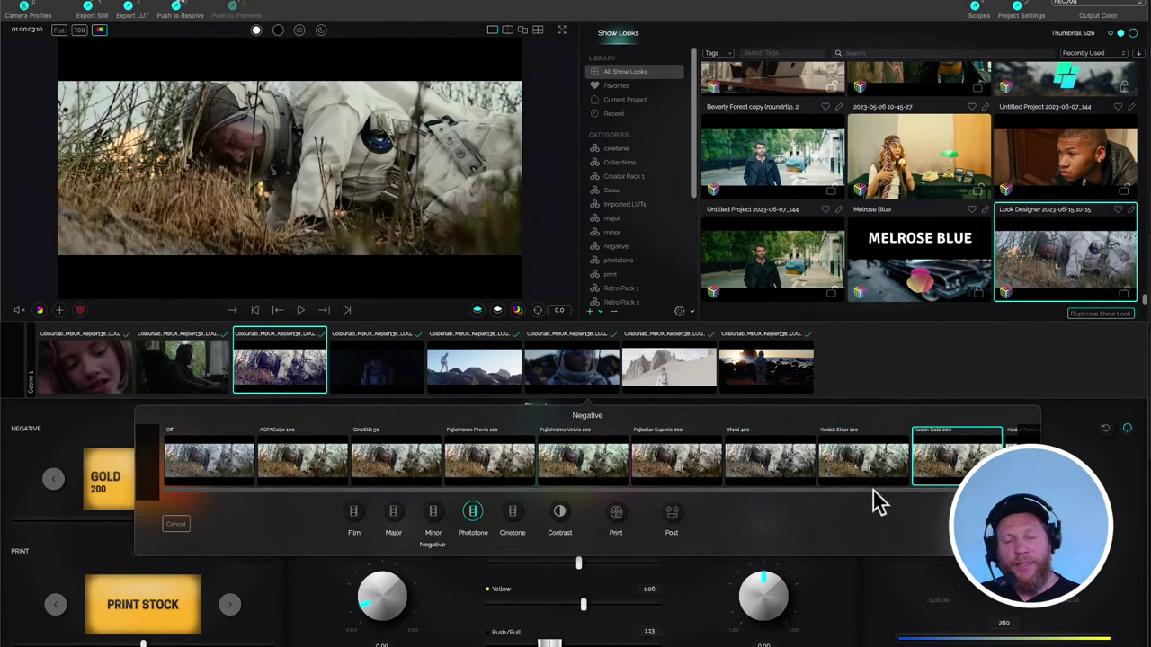
- Compare the Phototone stocks Kodak Gold 200, Kodak Ektar 100, Fujichrome Provia 100 and AGFAColor 100 again, finishing on CineStill 50
{"action": "scroll", "coordinate": [900, 501], "scroll_direction": "right", "scroll_amount": 1}
{"action": "left_click", "coordinate": [926, 475]}
{"action": "left_click", "coordinate": [891, 477]}
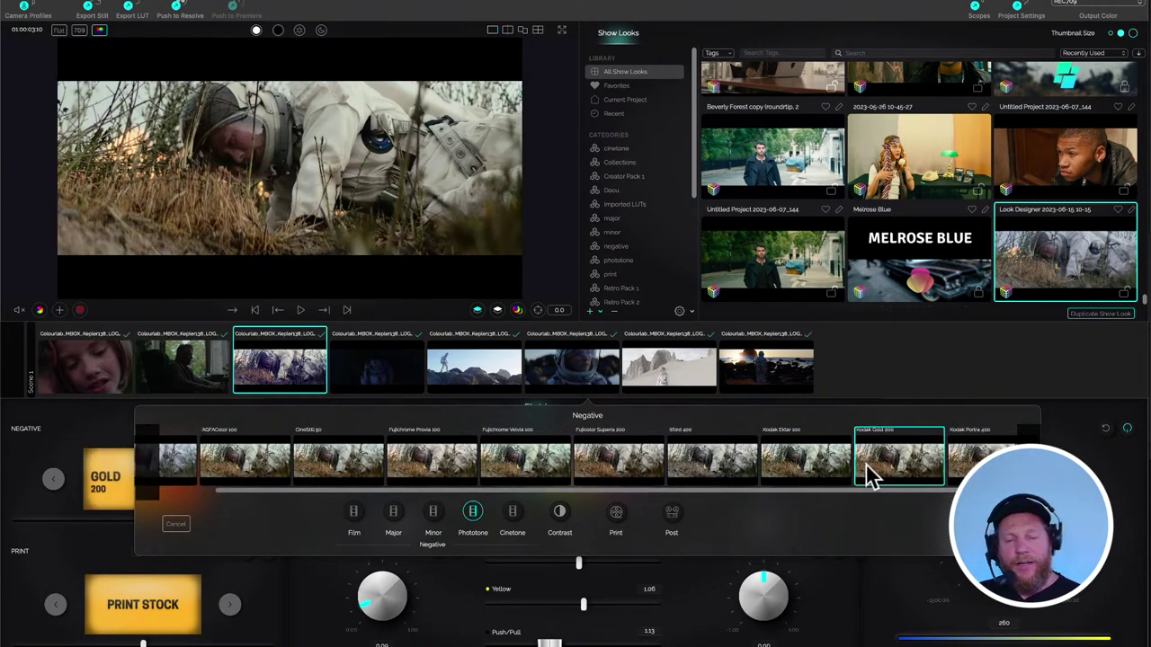
{"action": "left_click", "coordinate": [793, 477]}
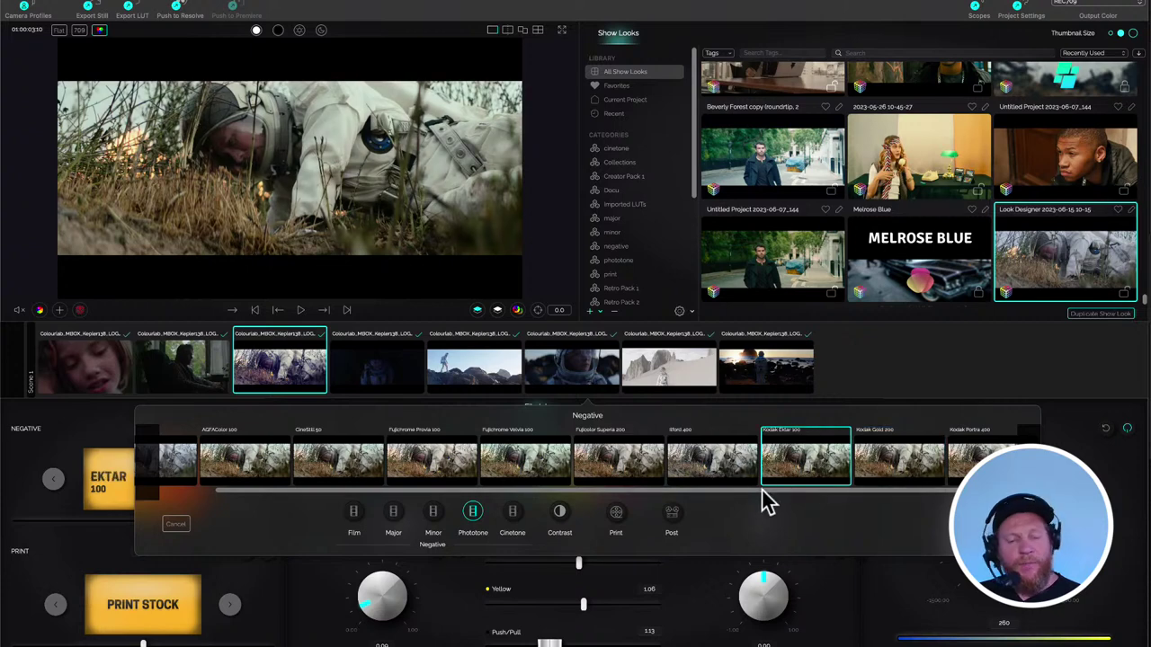
{"action": "scroll", "coordinate": [596, 501], "scroll_direction": "left", "scroll_amount": 1}
{"action": "left_click", "coordinate": [497, 481]}
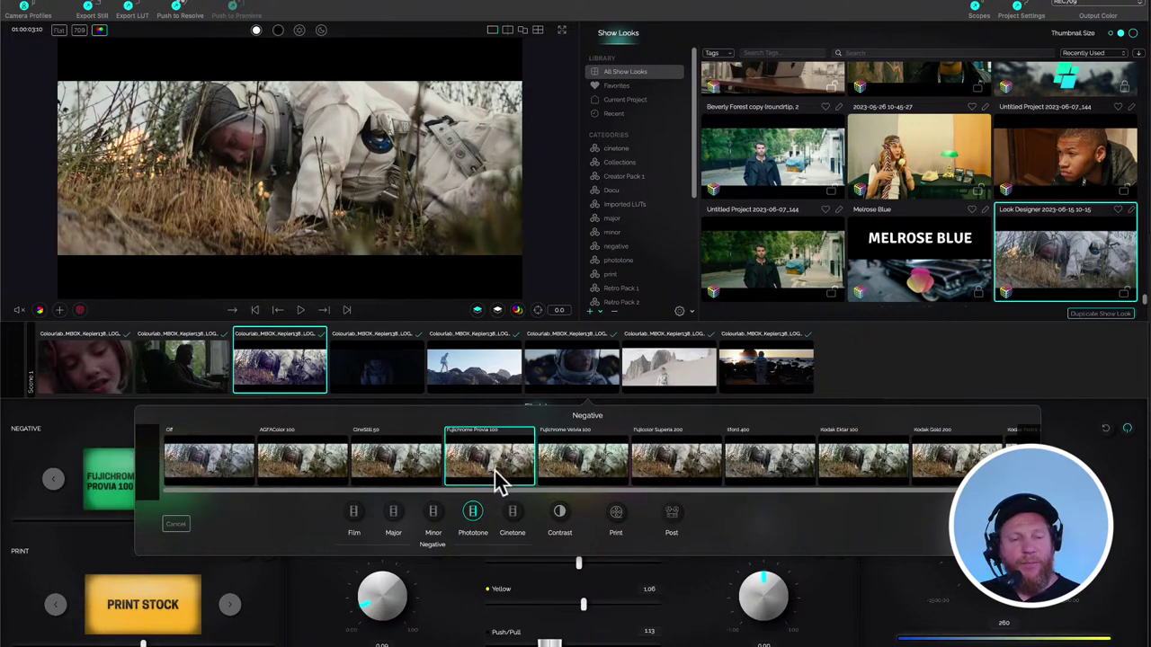
{"action": "left_click", "coordinate": [405, 475]}
{"action": "left_click", "coordinate": [310, 477]}
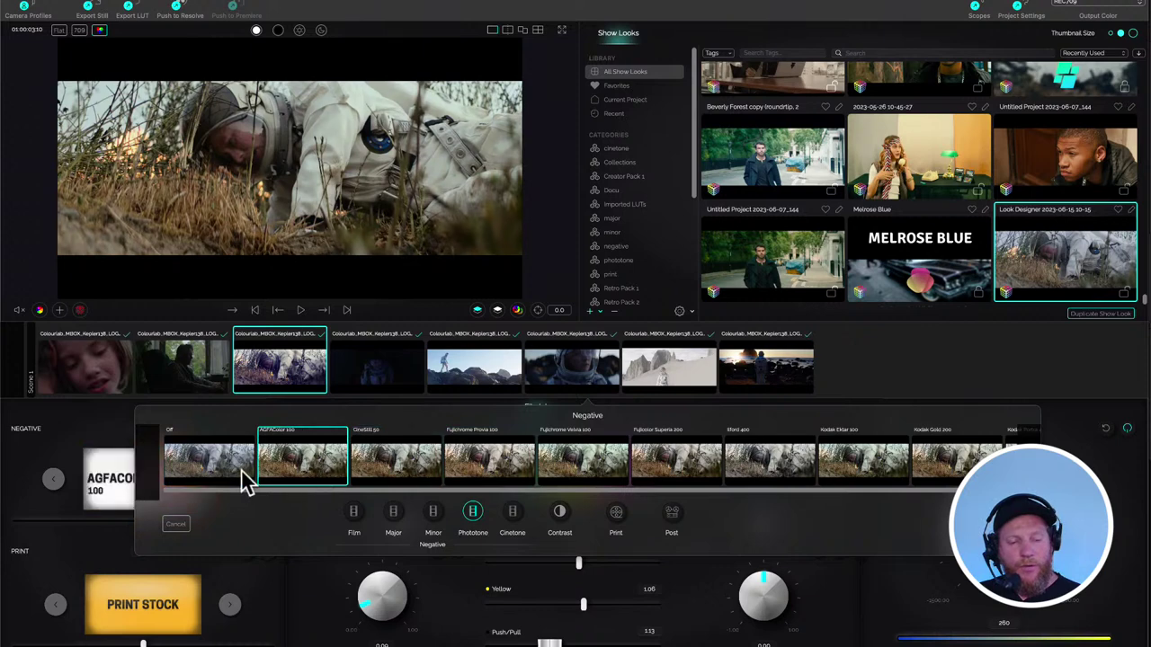
{"action": "left_click", "coordinate": [243, 479]}
{"action": "left_click", "coordinate": [404, 483]}
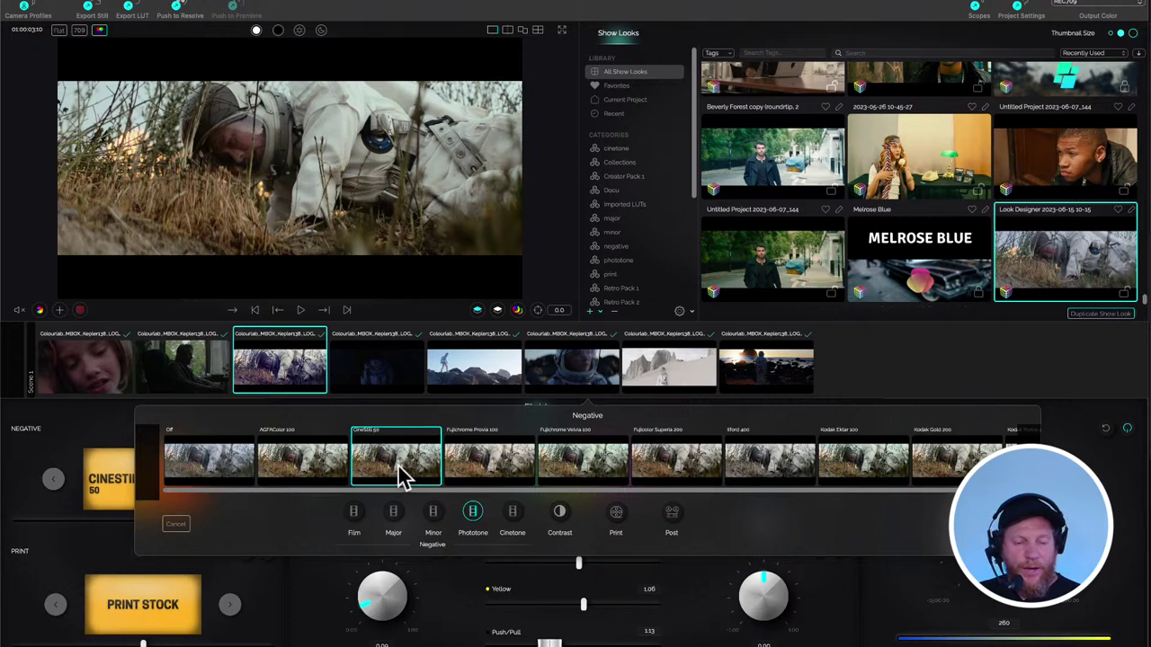
- Try the Cinetone negative looks Blue, Gold, Lush, Lustre and North on the astronaut shot
{"action": "left_click", "coordinate": [512, 513]}
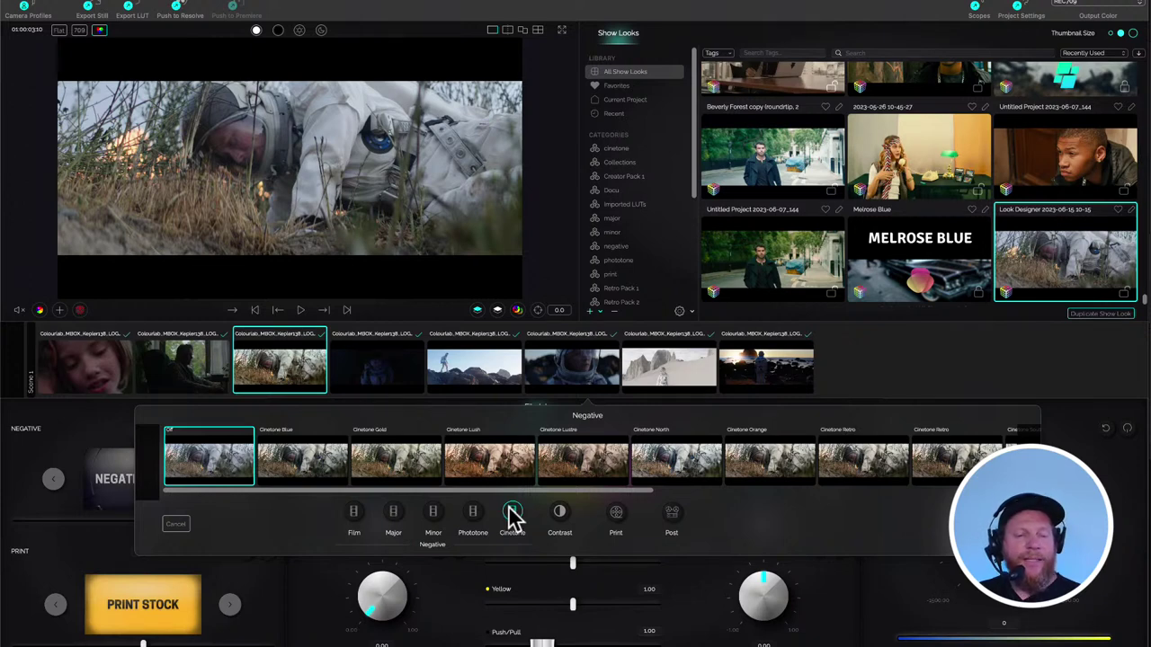
{"action": "left_click", "coordinate": [286, 475]}
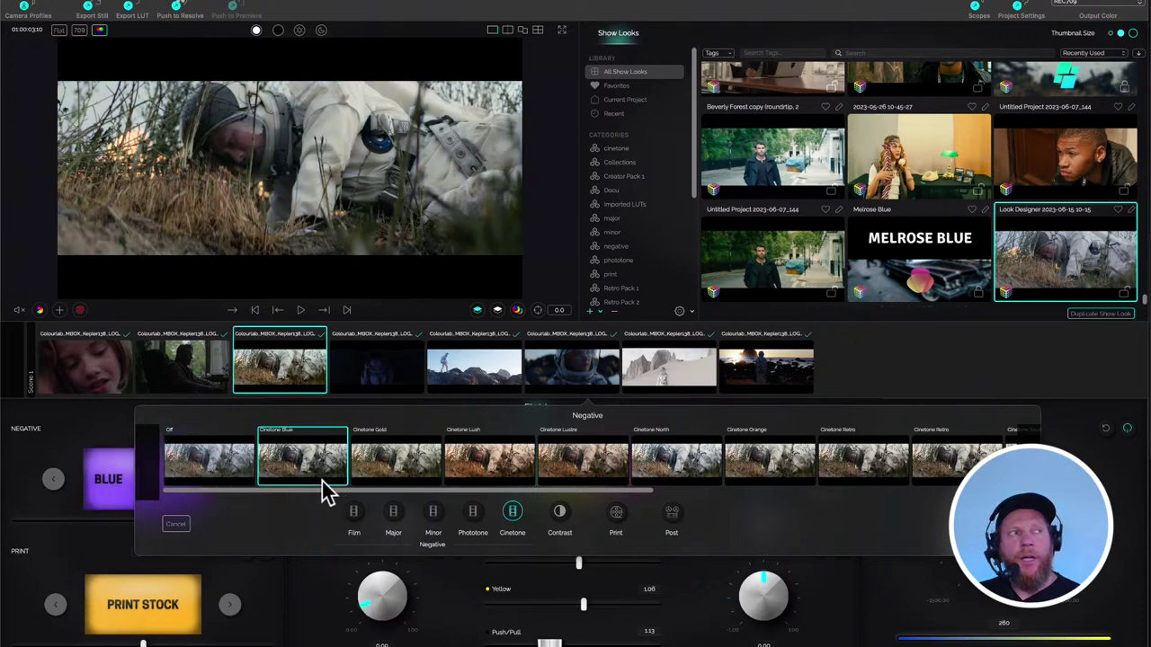
{"action": "left_click", "coordinate": [383, 471]}
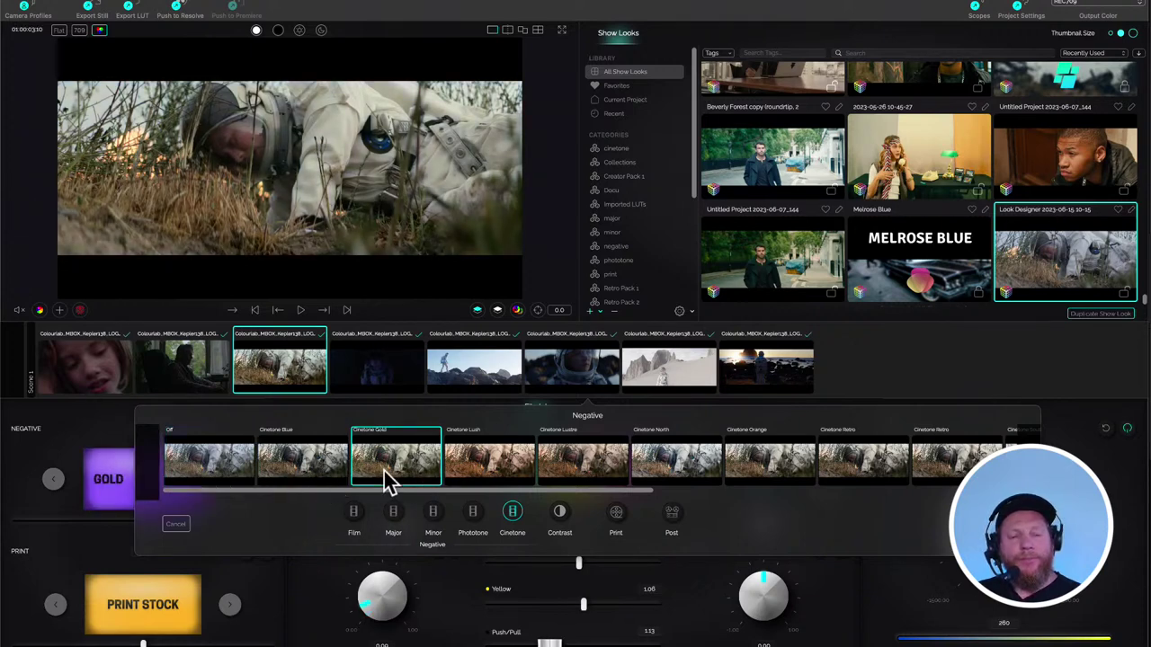
{"action": "left_click", "coordinate": [468, 468]}
{"action": "left_click", "coordinate": [604, 481]}
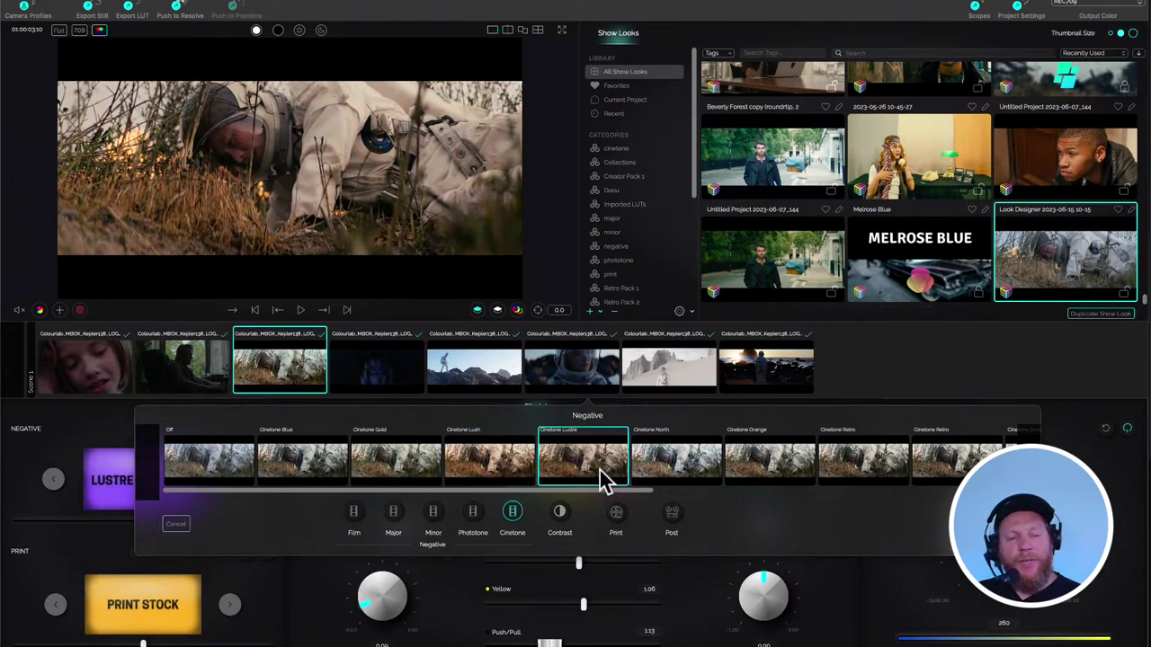
{"action": "left_click", "coordinate": [672, 462]}
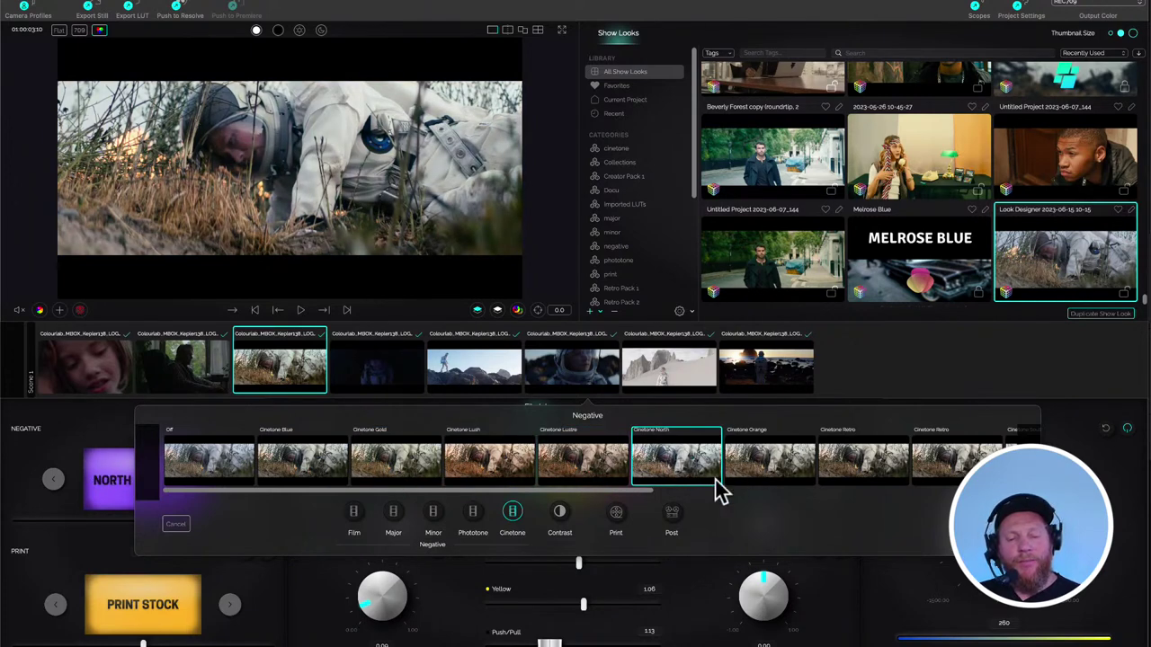
- Try the Cinetone negative looks Orange, both Retro versions and South, finishing on the second Retro
{"action": "left_click_drag", "start_coordinate": [641, 493], "coordinate": [740, 503]}
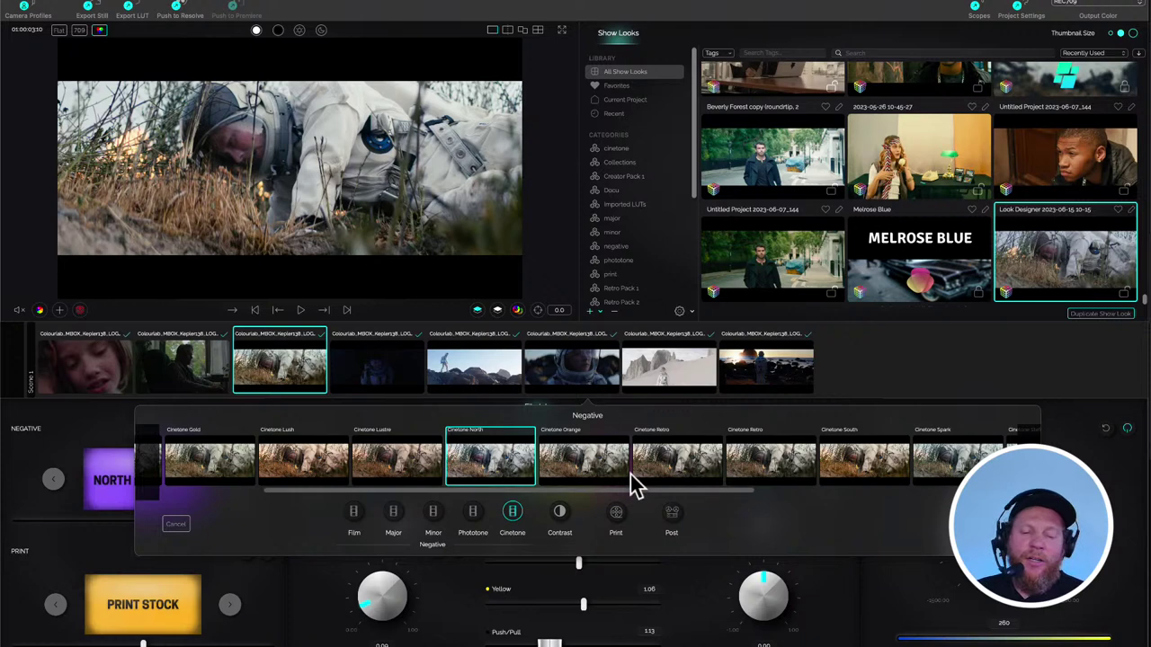
{"action": "left_click", "coordinate": [593, 464]}
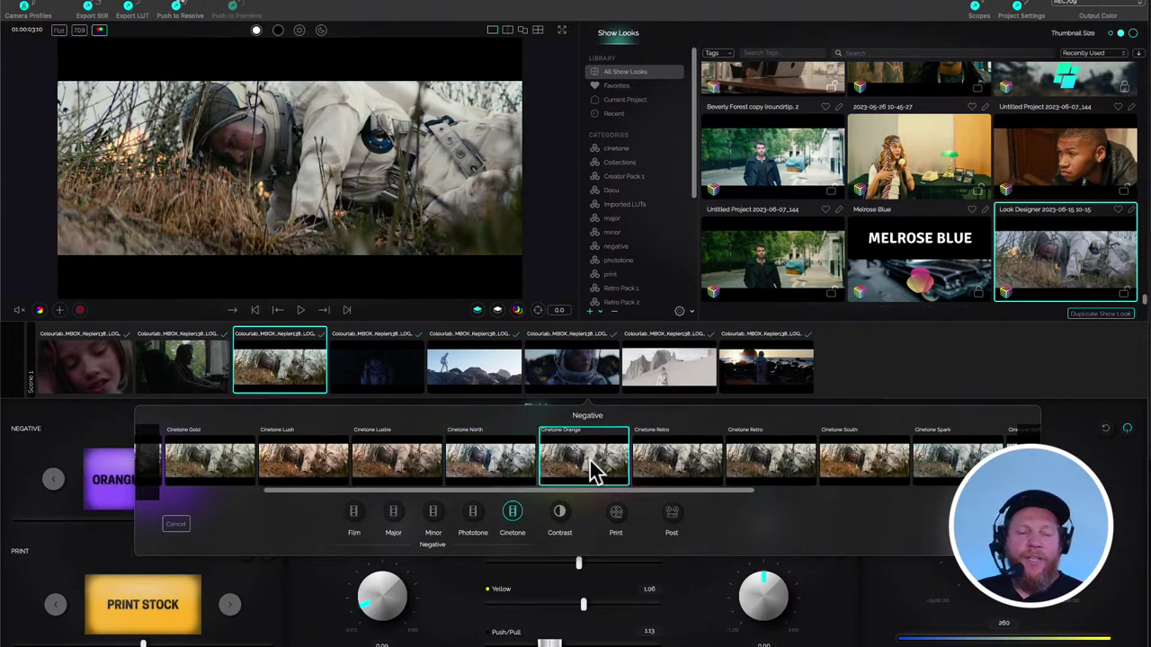
{"action": "left_click", "coordinate": [676, 471]}
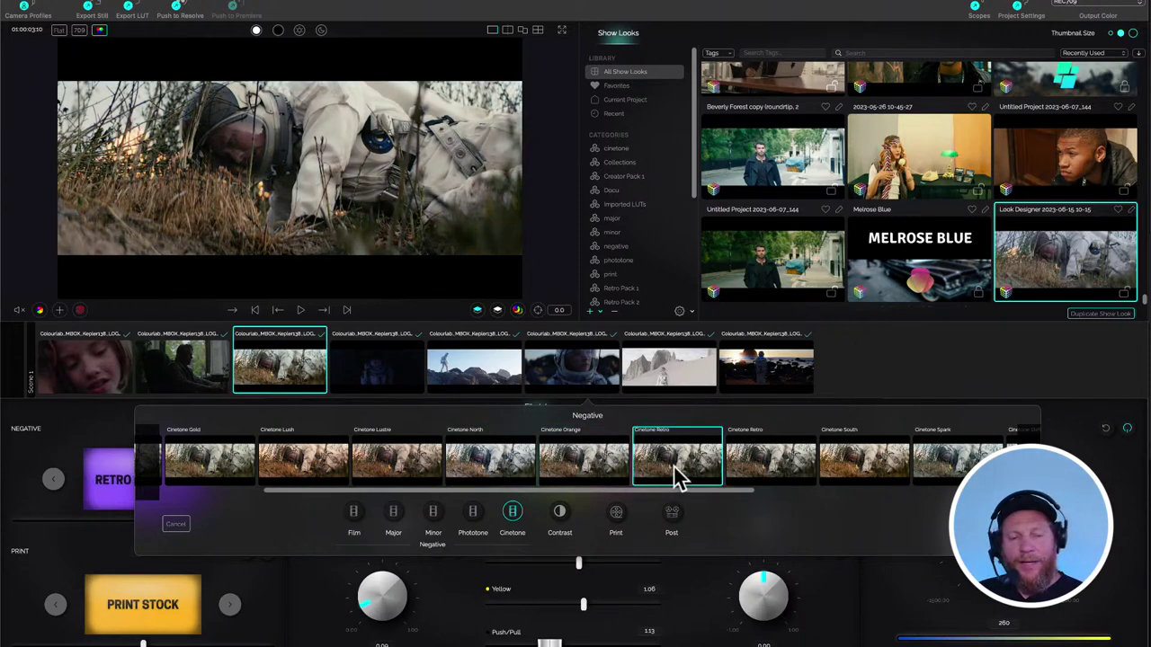
{"action": "left_click", "coordinate": [780, 468]}
{"action": "scroll", "coordinate": [758, 500], "scroll_direction": "right", "scroll_amount": 1}
{"action": "scroll", "coordinate": [758, 500], "scroll_direction": "right", "scroll_amount": 3}
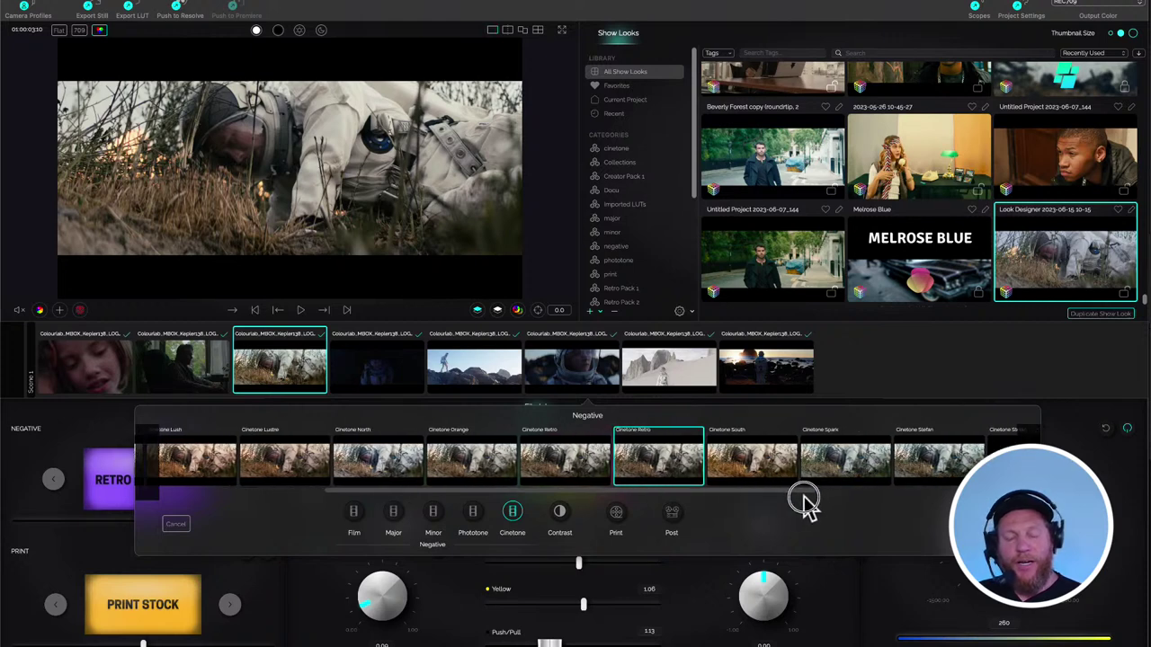
{"action": "left_click", "coordinate": [745, 476]}
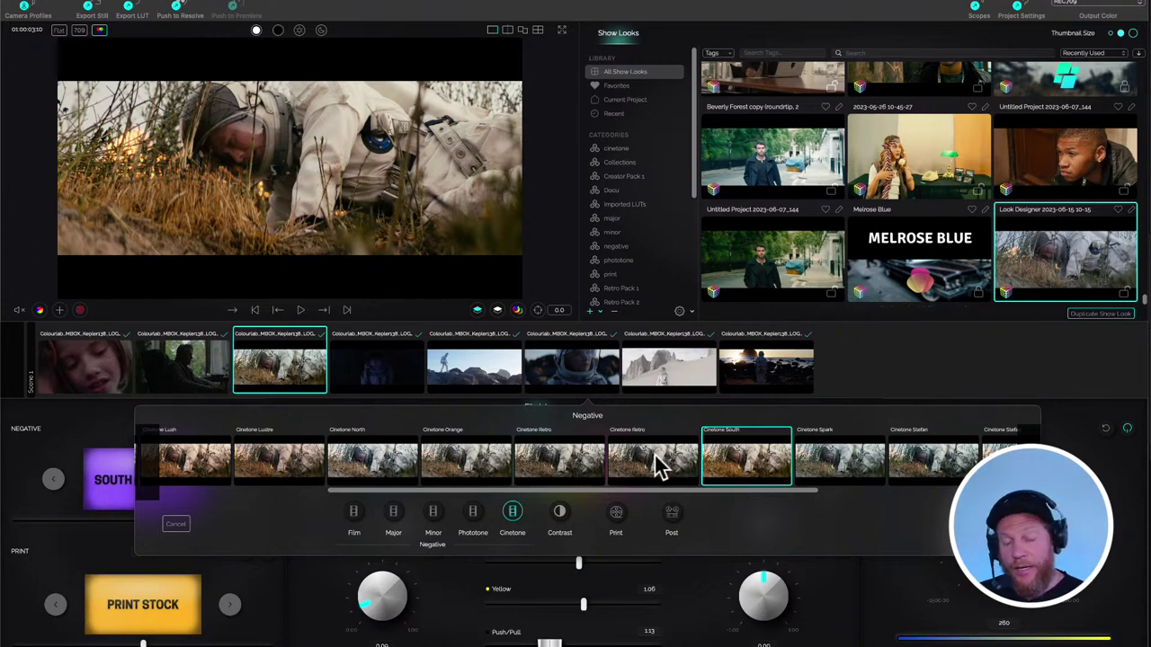
{"action": "left_click", "coordinate": [657, 463]}
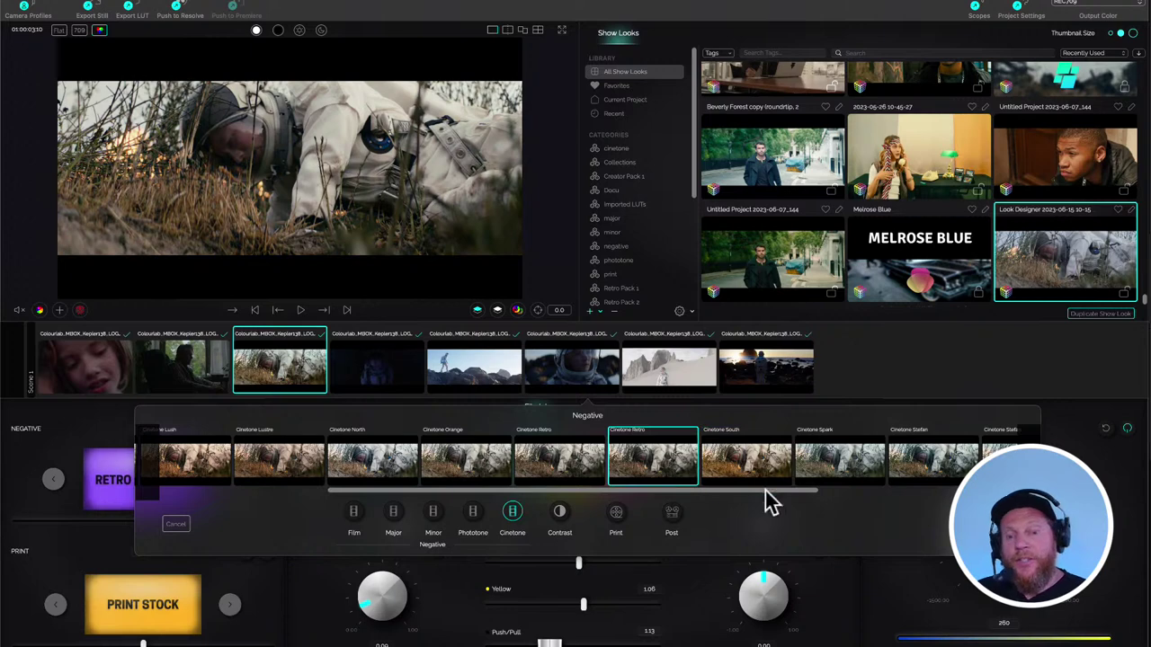
- Compare the Cinetone Sunset and Teal negative looks on the astronaut shot, finishing on Sunset
{"action": "left_click_drag", "start_coordinate": [809, 490], "coordinate": [941, 493]}
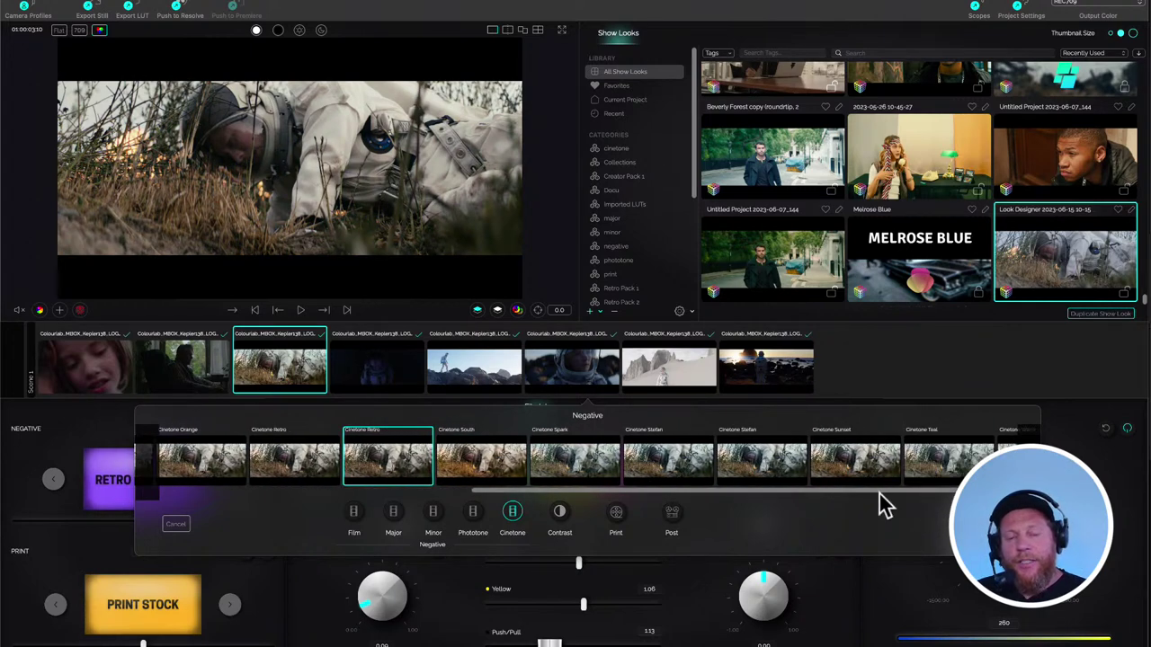
{"action": "left_click", "coordinate": [846, 477]}
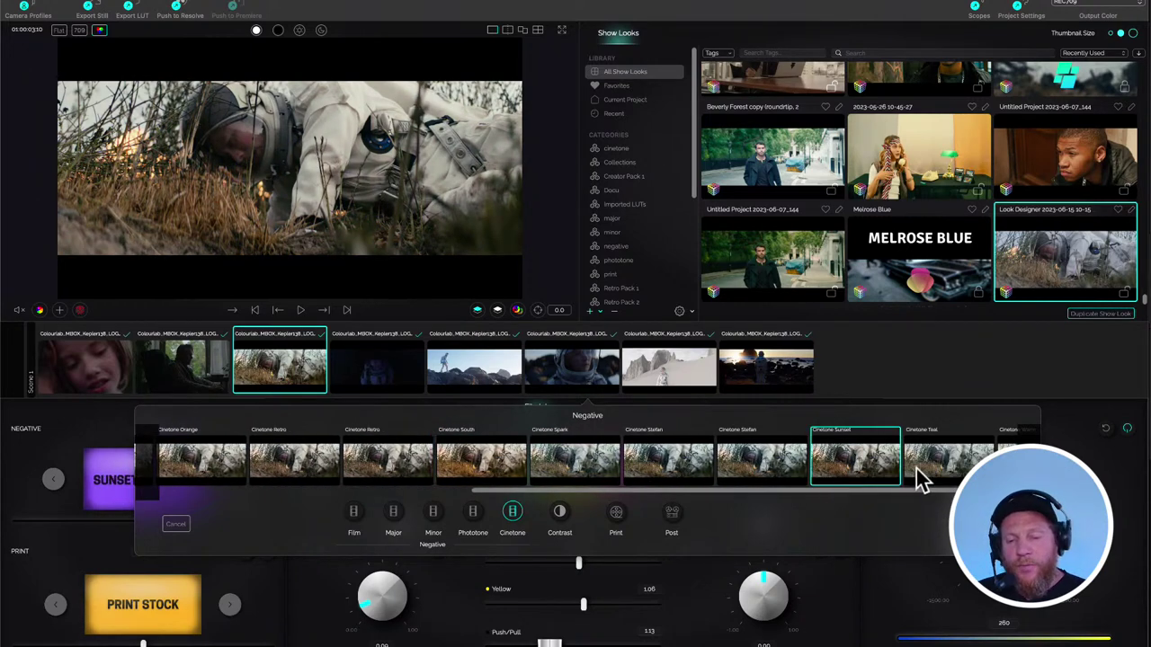
{"action": "left_click", "coordinate": [921, 479]}
{"action": "left_click", "coordinate": [868, 482]}
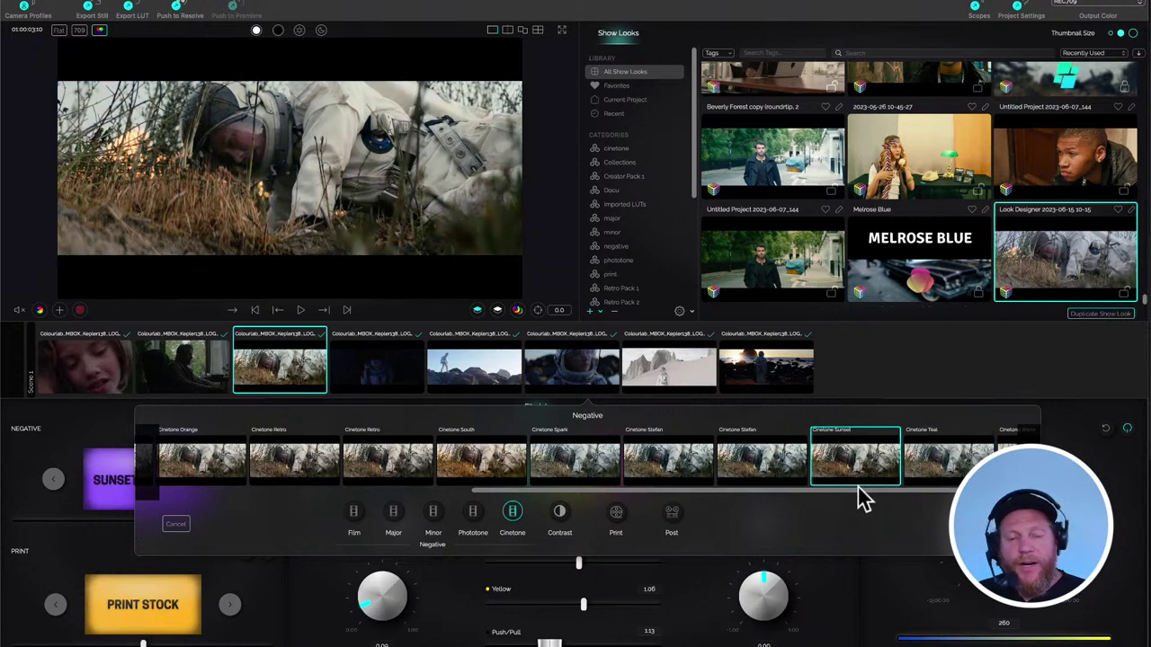
- Compare the Cinetone Lush, Gold and Blue negative looks again on the astronaut shot, finishing on Lustre
{"action": "left_click_drag", "start_coordinate": [859, 492], "coordinate": [527, 488]}
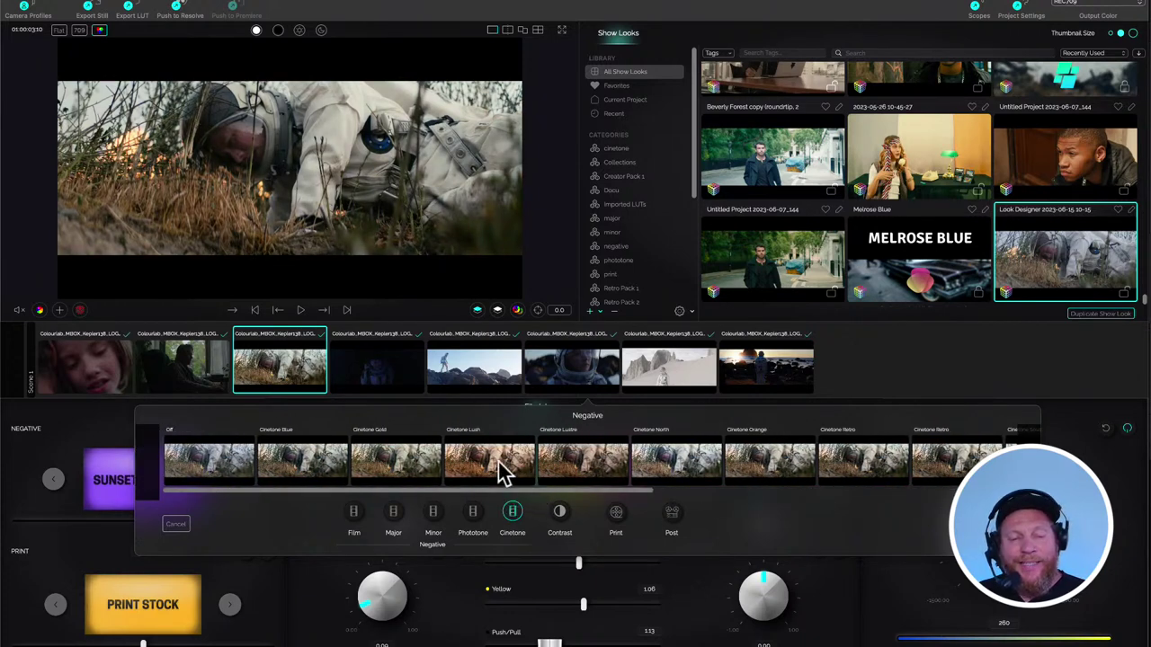
{"action": "left_click", "coordinate": [498, 470]}
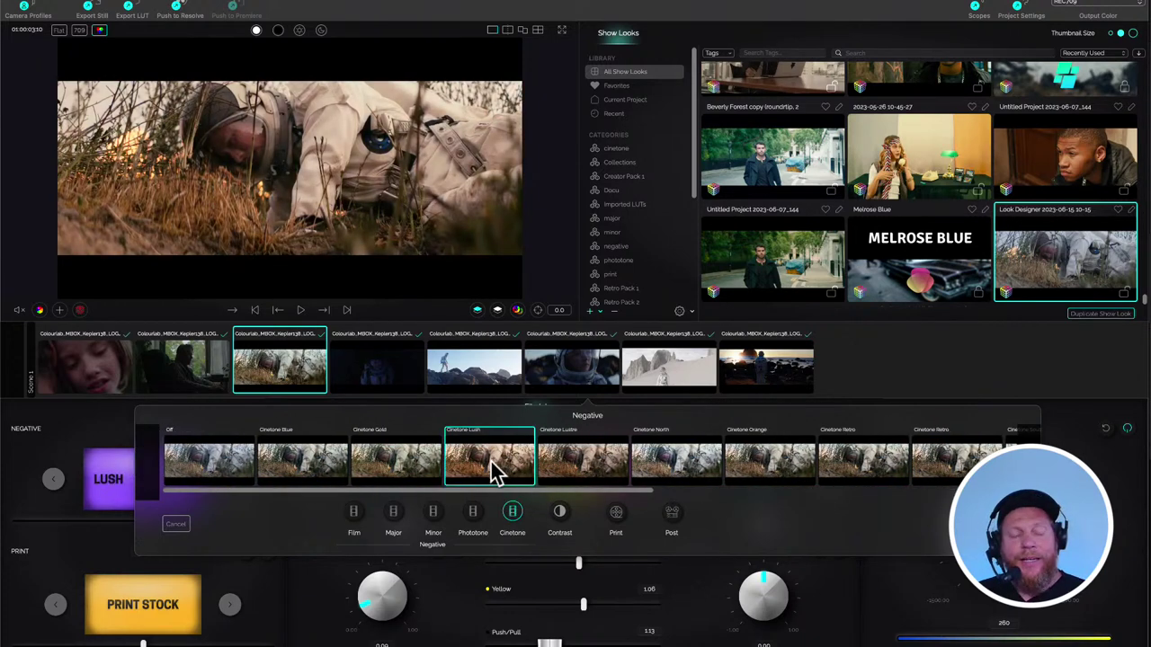
{"action": "left_click", "coordinate": [399, 471]}
{"action": "left_click", "coordinate": [304, 473]}
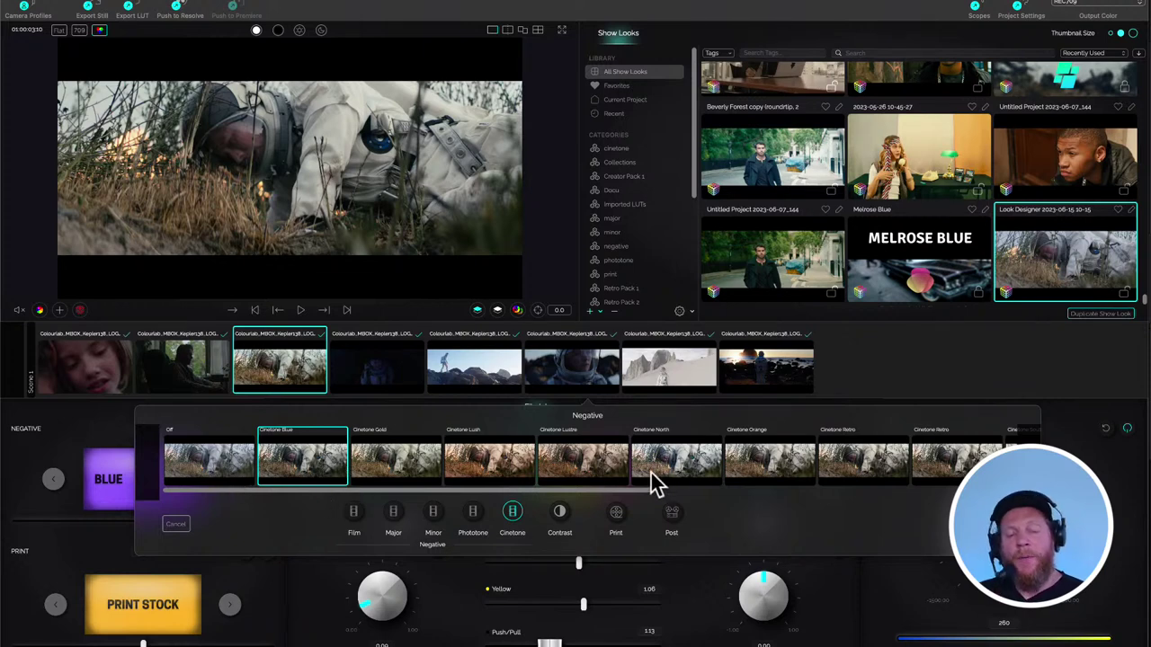
{"action": "left_click", "coordinate": [502, 467]}
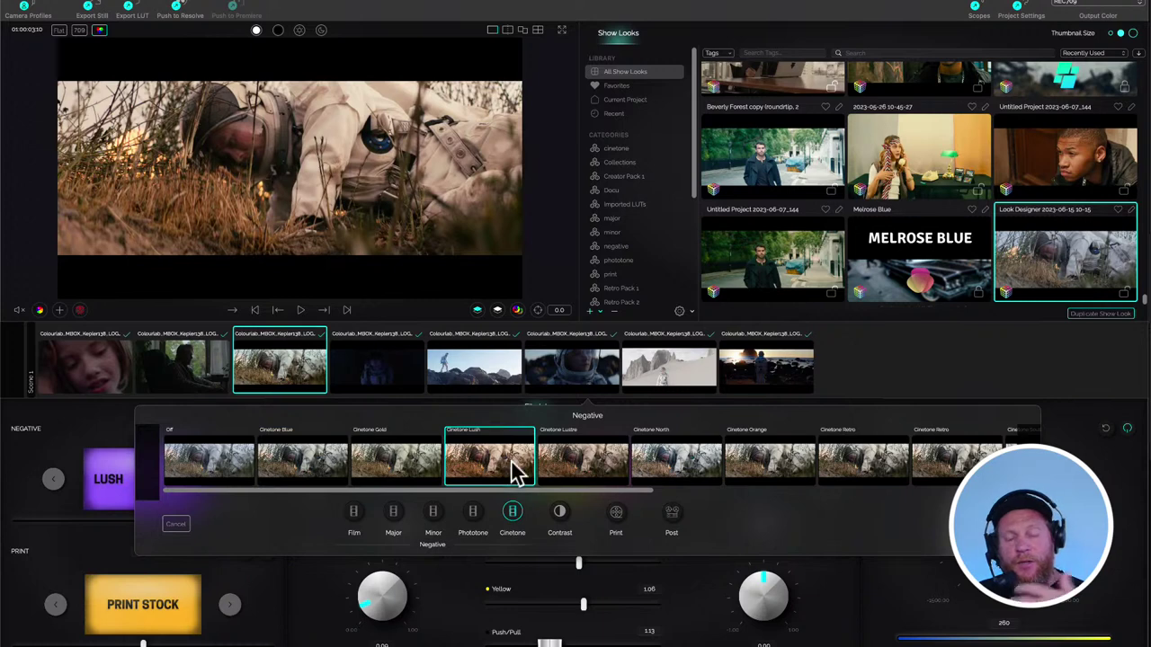
{"action": "left_click", "coordinate": [570, 471]}
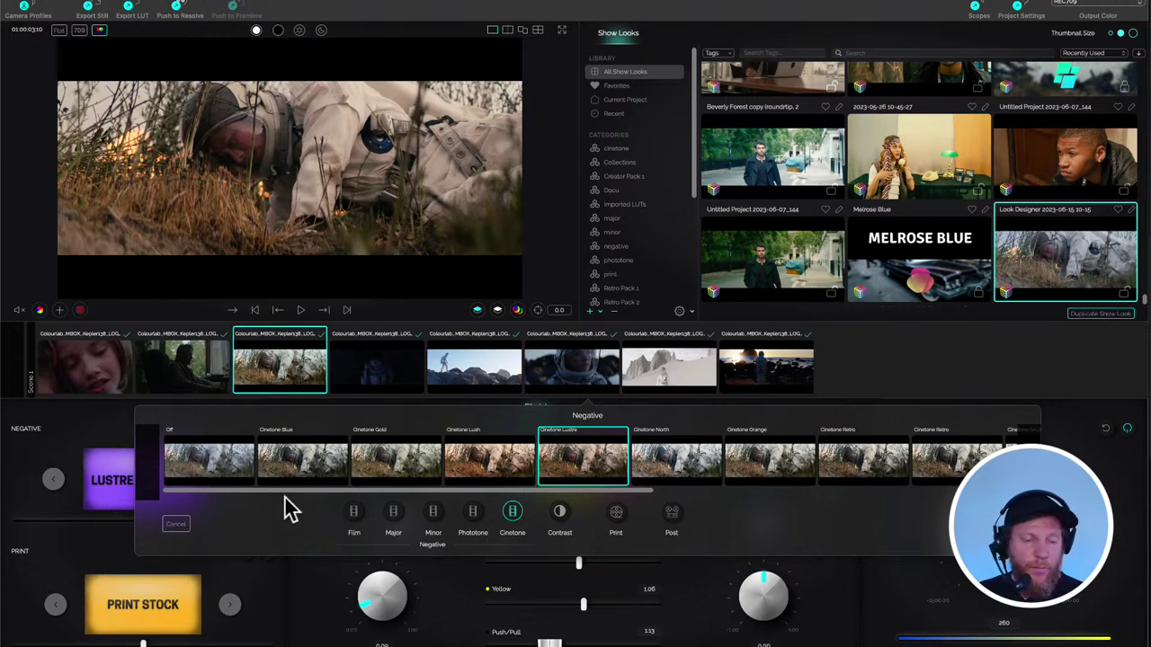
- Apply the Kodak Ektachrome 7294 Reversal film stock as the negative on the astronaut shot
{"action": "left_click", "coordinate": [353, 522]}
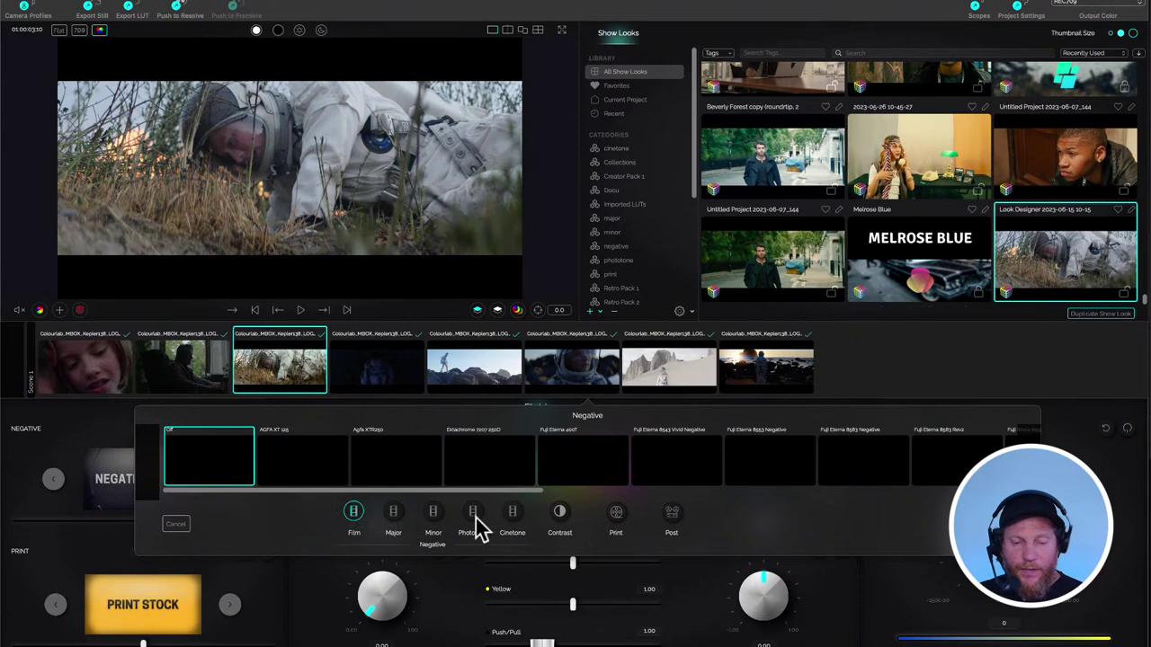
{"action": "left_click_drag", "start_coordinate": [487, 492], "coordinate": [931, 500]}
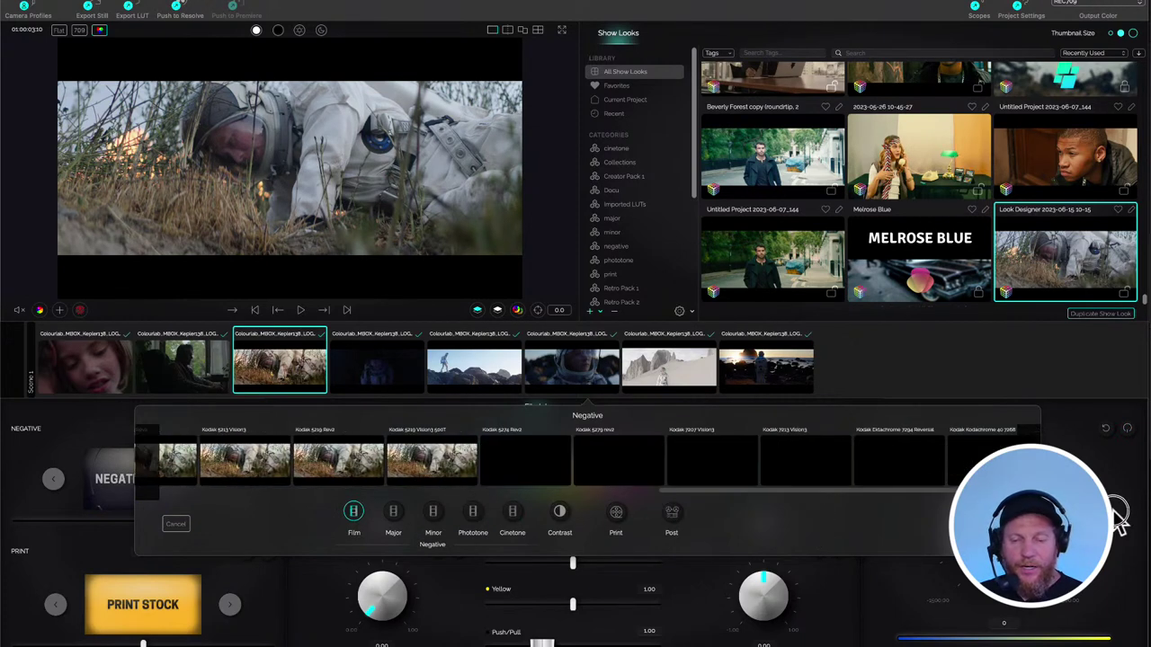
{"action": "left_click", "coordinate": [901, 470]}
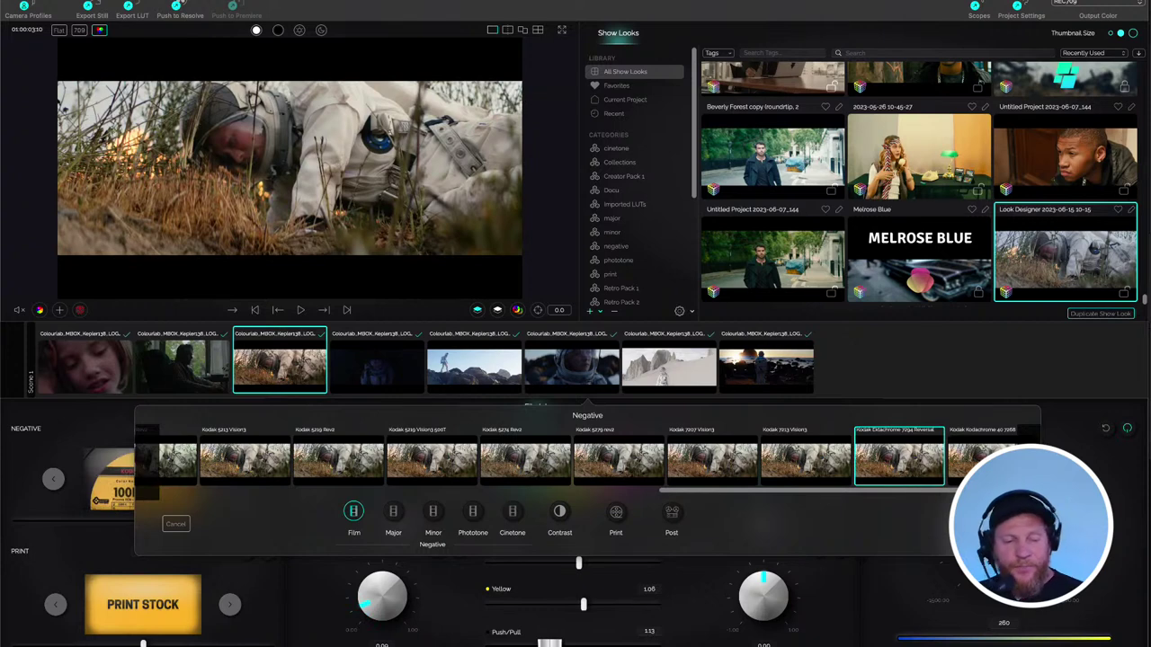
- Close the negative browser and fine-tune the Kodak 7294 negative's strength, trying values between 0.55 and 0.67
{"action": "key", "text": "Escape"}
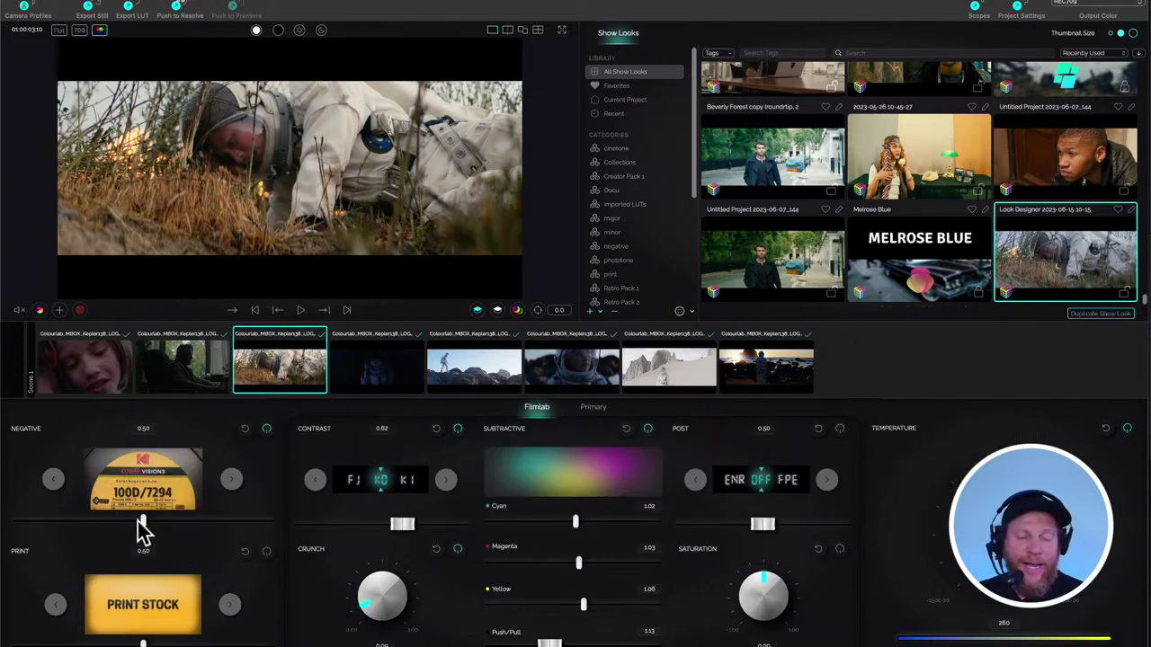
{"action": "left_click_drag", "start_coordinate": [141, 521], "coordinate": [146, 527]}
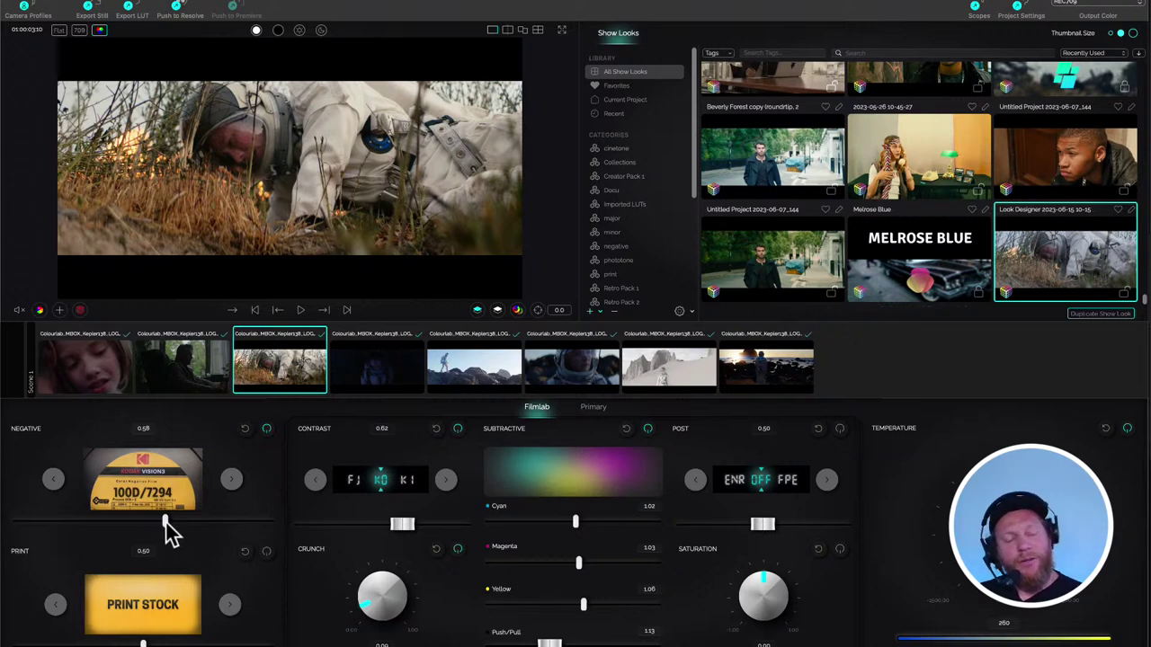
{"action": "left_click_drag", "start_coordinate": [166, 525], "coordinate": [162, 526]}
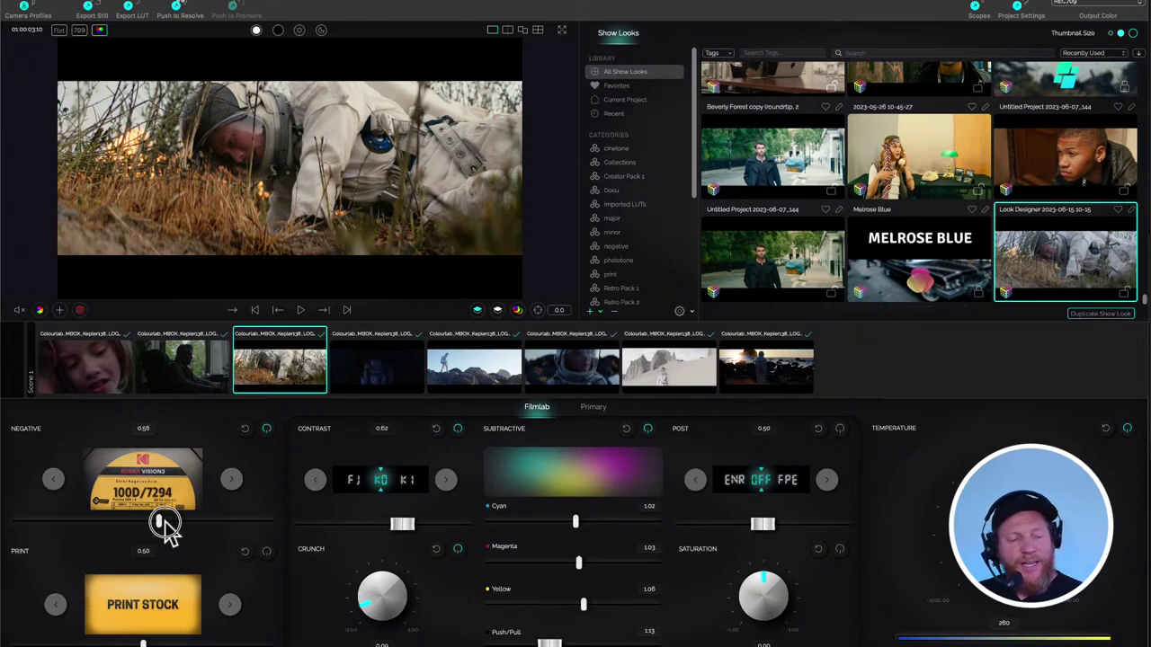
{"action": "left_click_drag", "start_coordinate": [163, 527], "coordinate": [162, 527]}
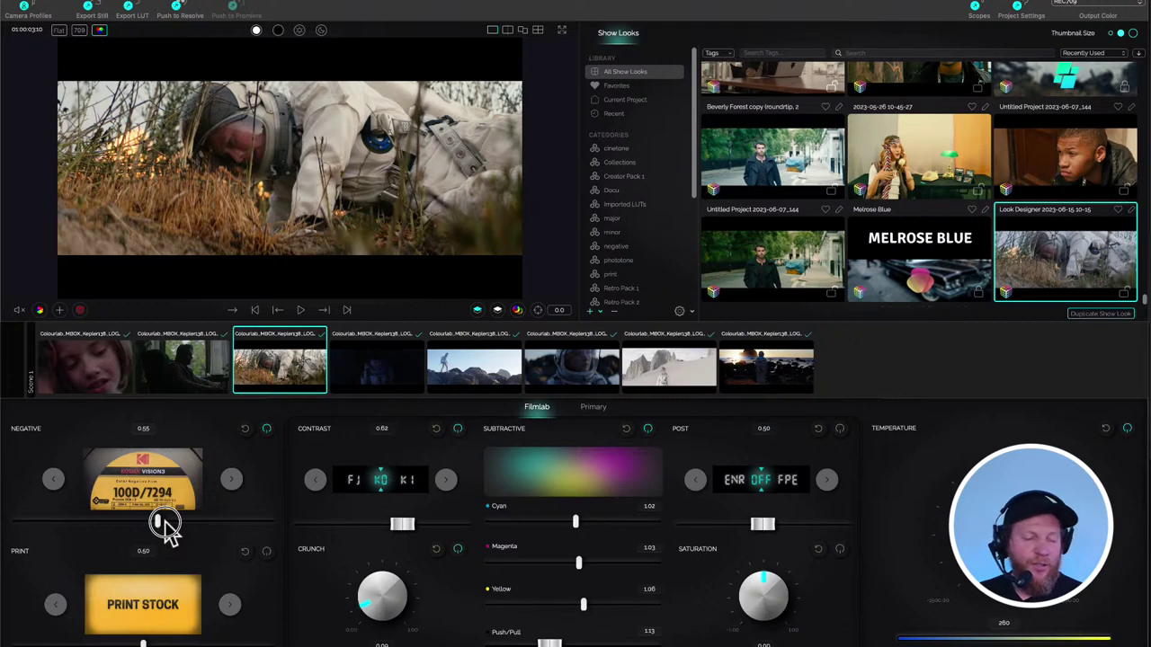
{"action": "double_click", "coordinate": [162, 527]}
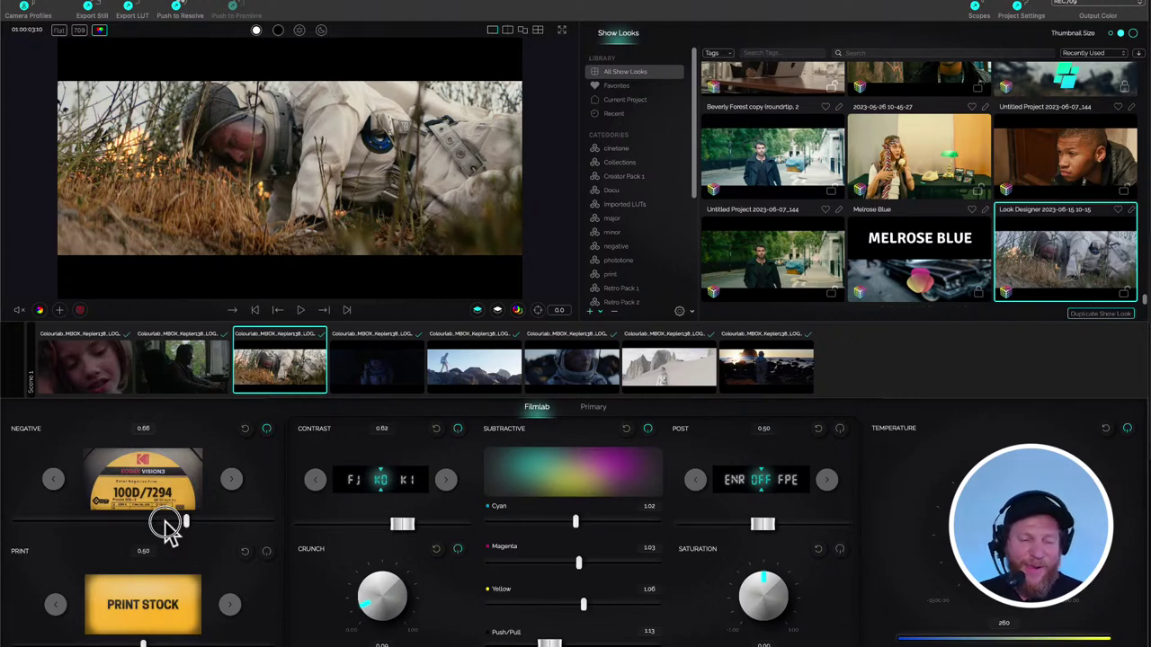
{"action": "left_click", "coordinate": [169, 527]}
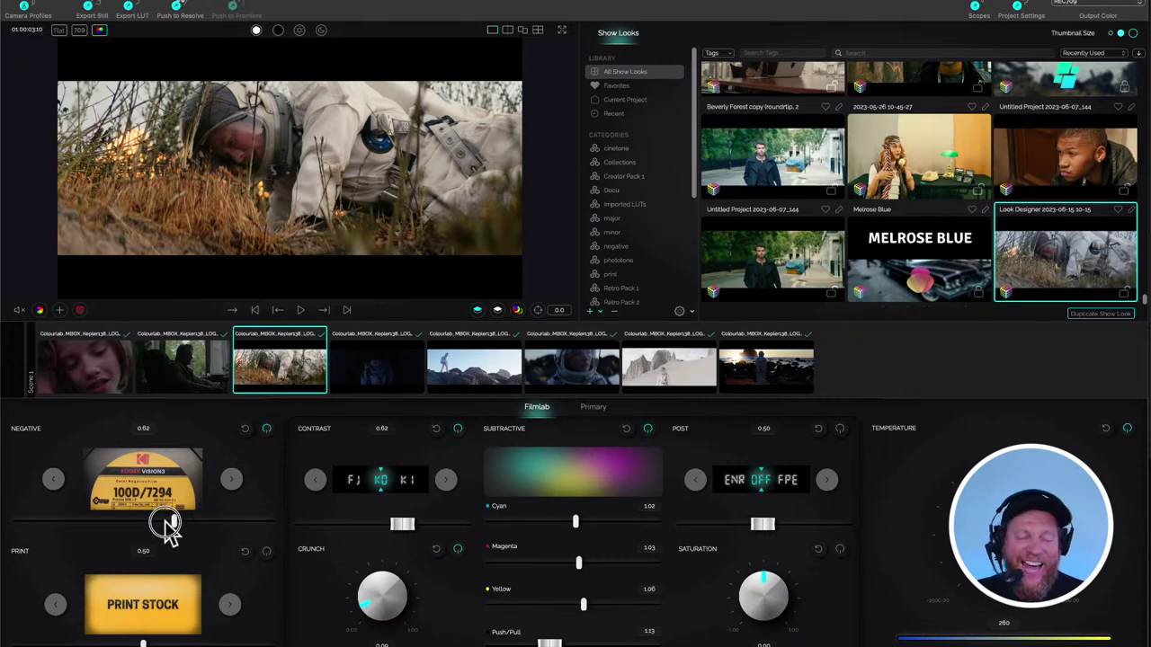
{"action": "double_click", "coordinate": [168, 527]}
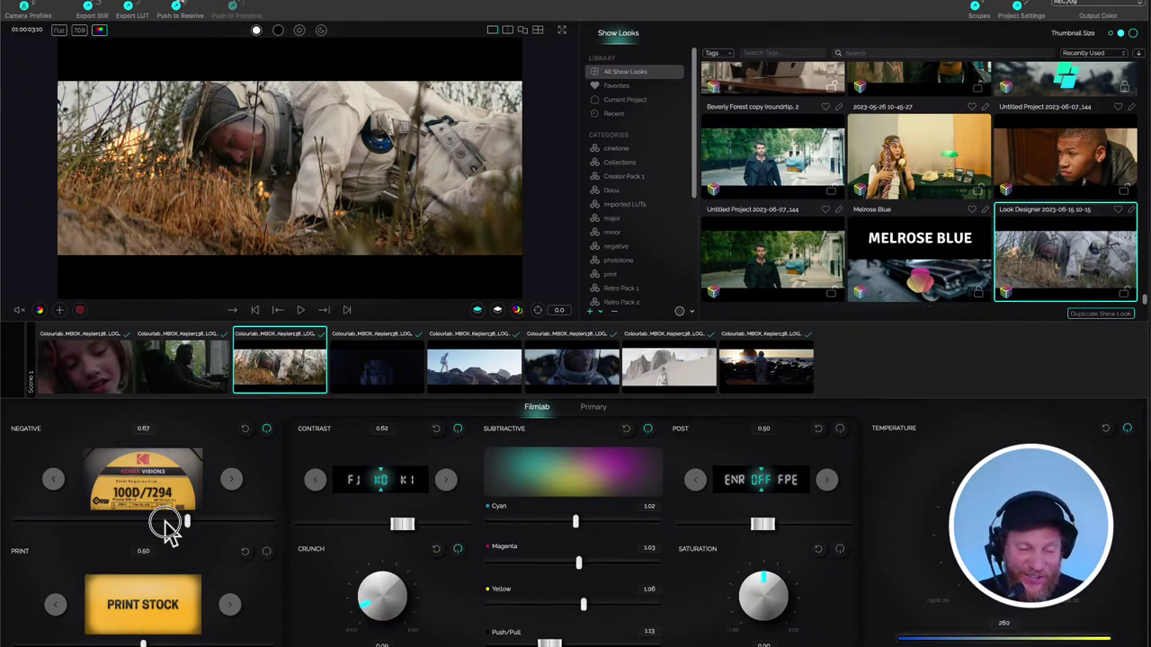
- Sweep the negative's strength down to 0.14 and back up, settling on 0.81
{"action": "scroll", "coordinate": [167, 527], "scroll_direction": "up", "scroll_amount": 2}
{"action": "scroll", "coordinate": [167, 527], "scroll_direction": "down", "scroll_amount": 8}
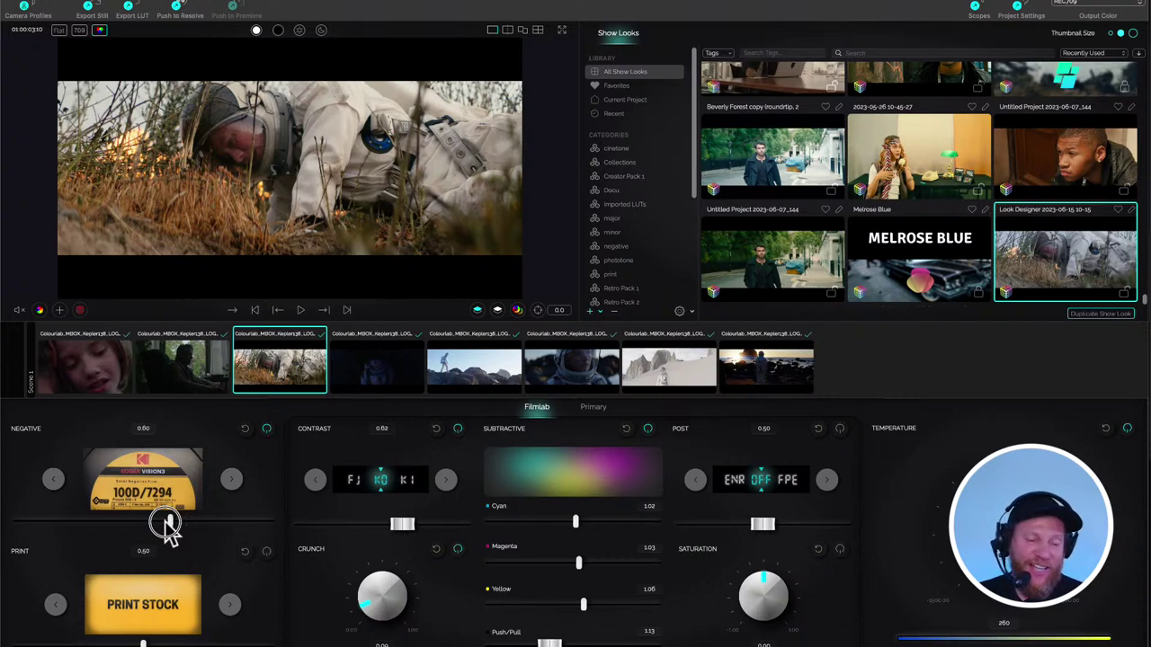
{"action": "scroll", "coordinate": [167, 527], "scroll_direction": "down", "scroll_amount": 4}
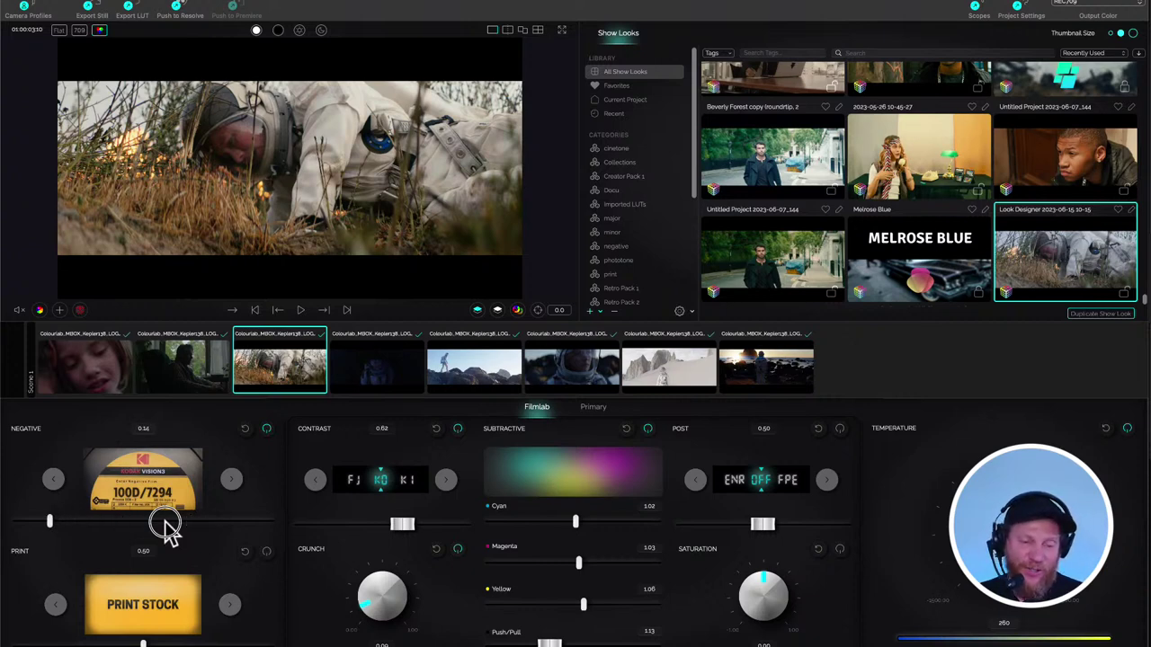
{"action": "scroll", "coordinate": [168, 527], "scroll_direction": "up", "scroll_amount": 12}
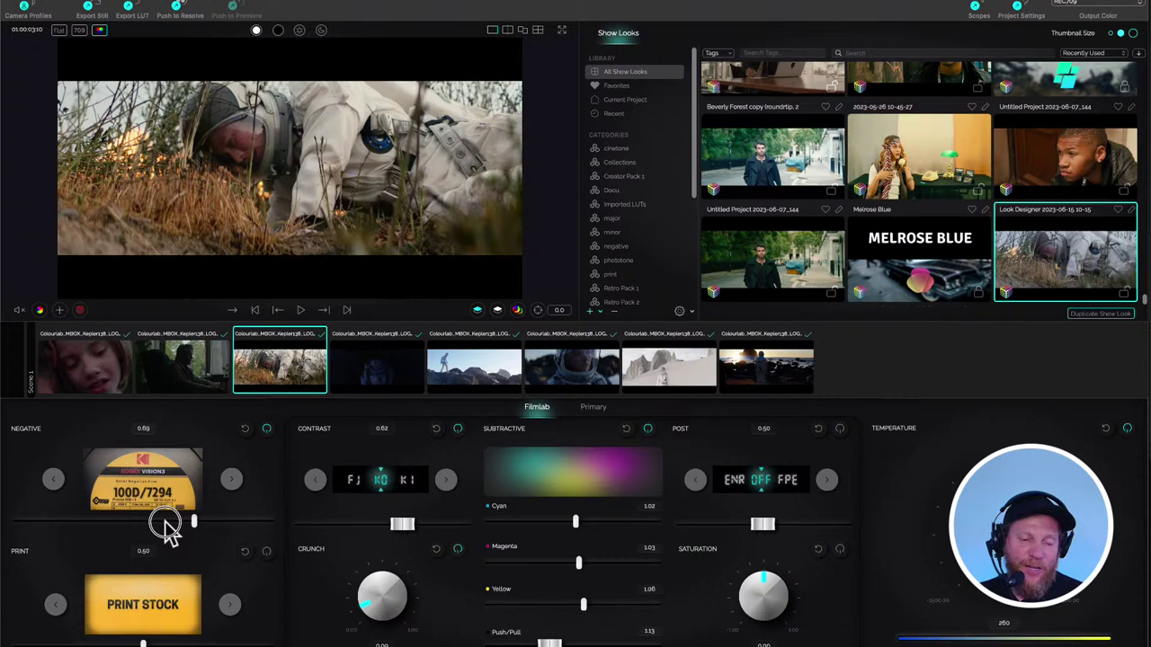
{"action": "scroll", "coordinate": [167, 527], "scroll_direction": "down", "scroll_amount": 4}
{"action": "scroll", "coordinate": [167, 527], "scroll_direction": "up", "scroll_amount": 4}
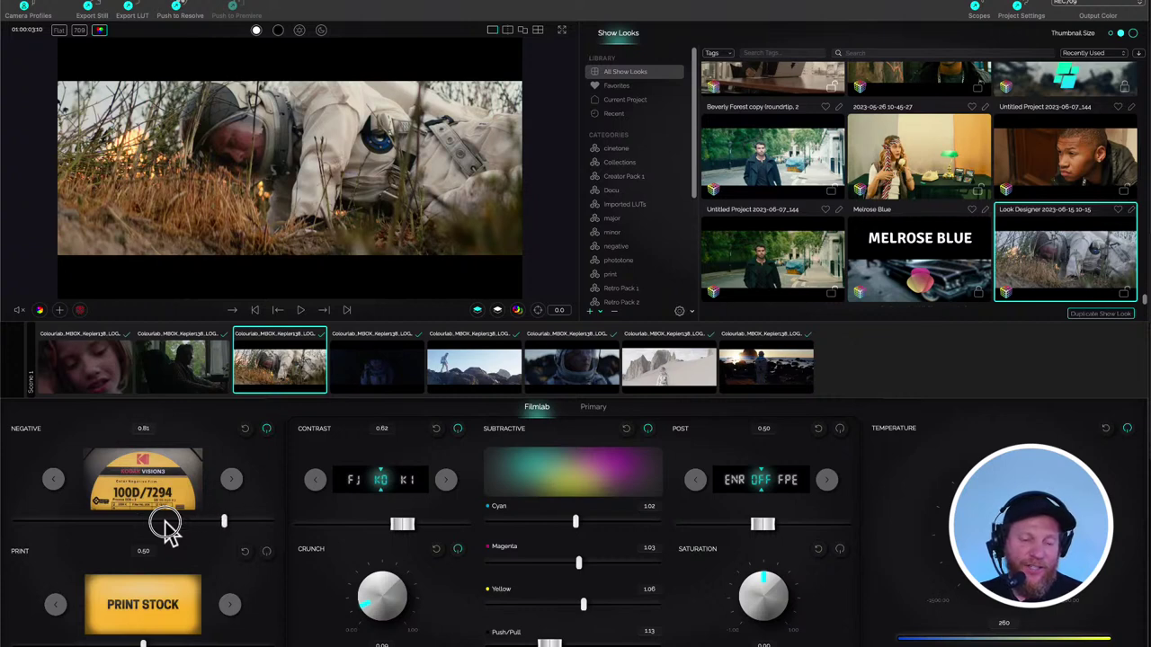
{"action": "scroll", "coordinate": [167, 527], "scroll_direction": "down", "scroll_amount": 1}
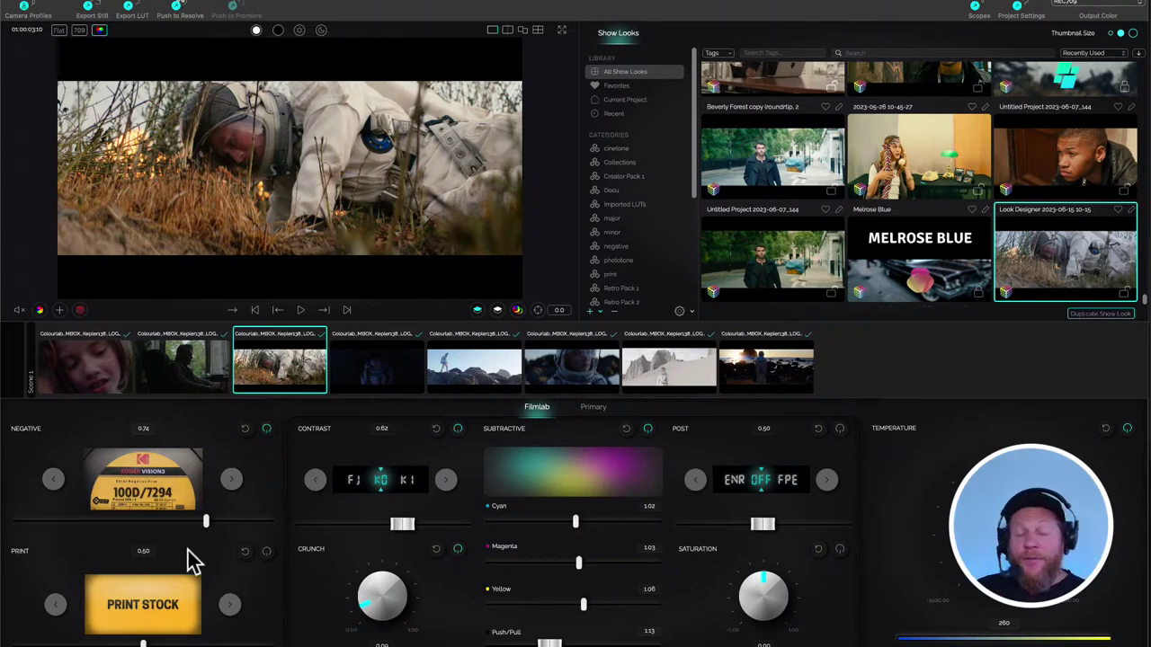
{"action": "left_click_drag", "start_coordinate": [204, 527], "coordinate": [206, 526]}
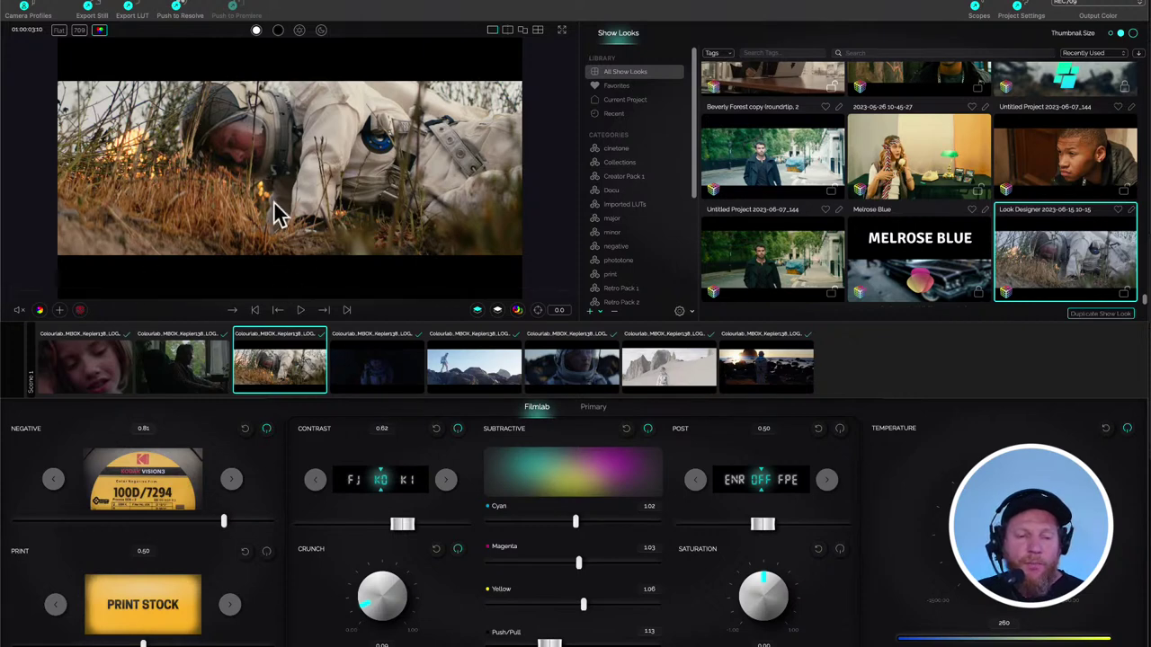
- Play the astronaut shot forward to a frame with more fire and toggle the negative to compare its effect
{"action": "key", "text": "space"}
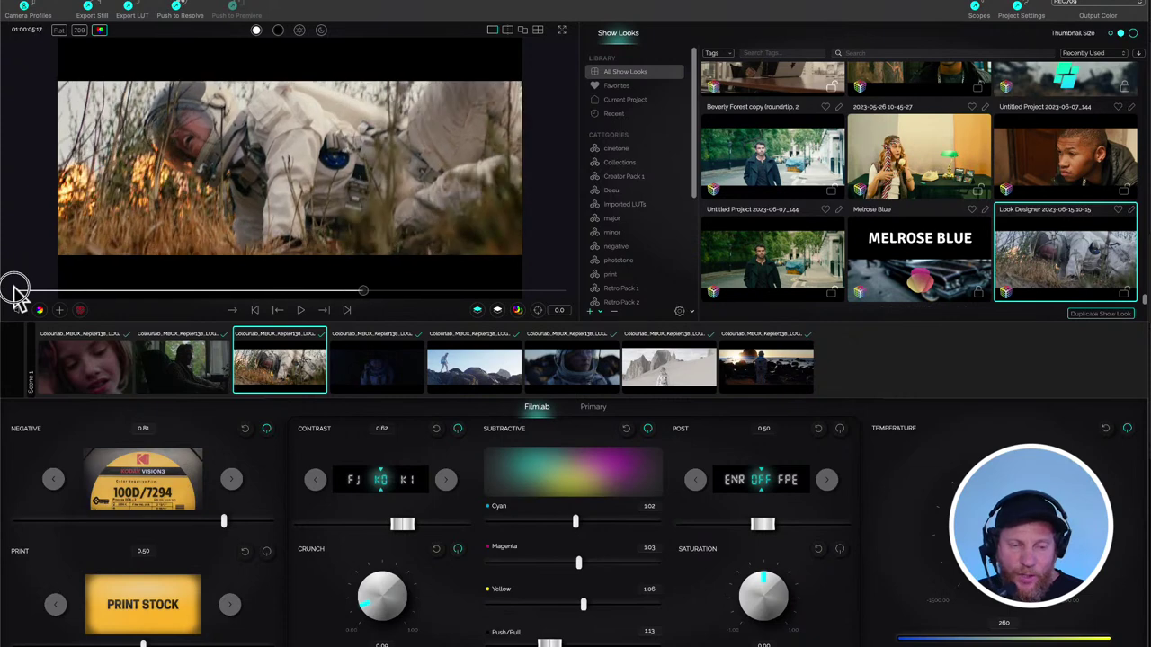
{"action": "key", "text": "space"}
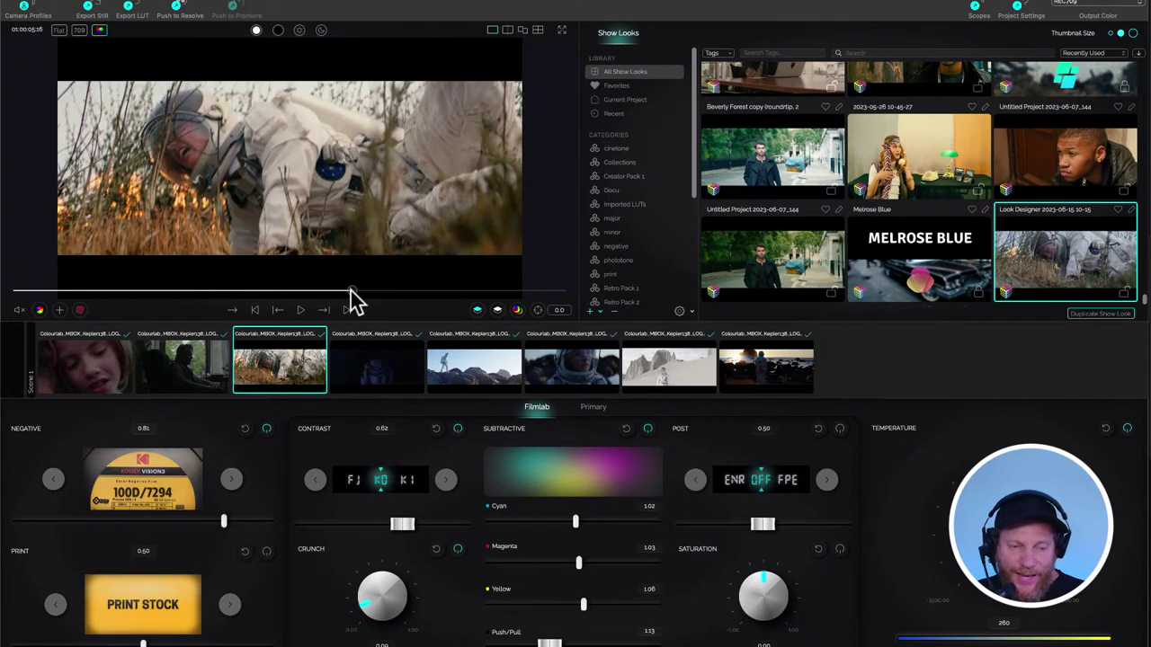
{"action": "left_click", "coordinate": [267, 430]}
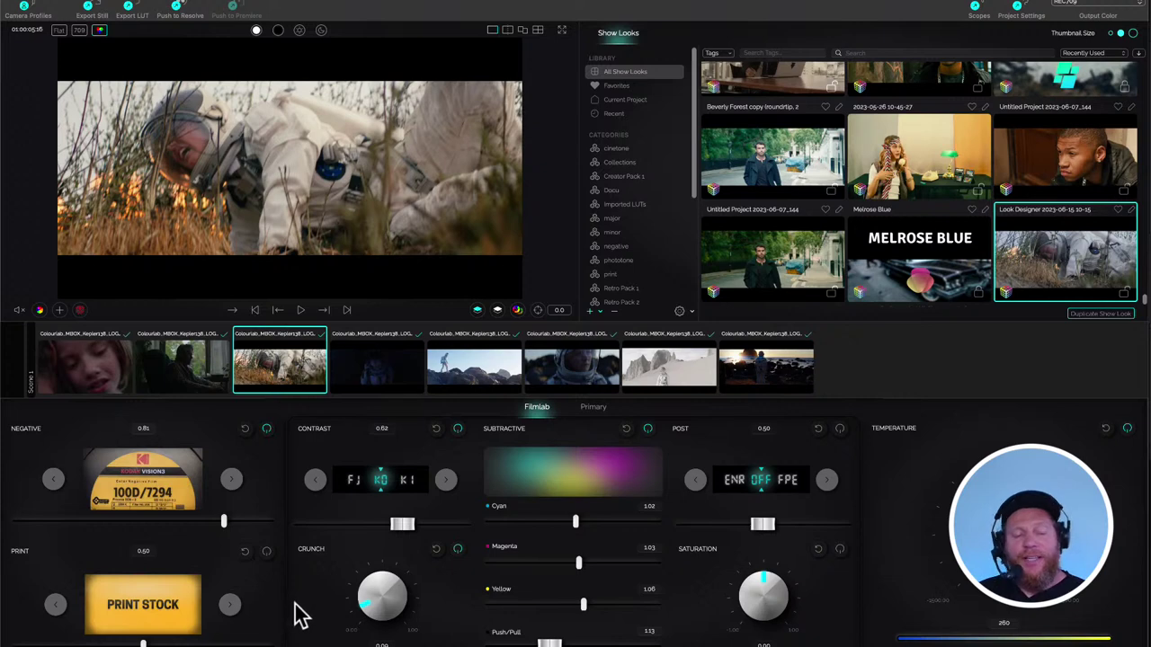
- Apply the Kodak Gen 1 print stock and scrub through the astronaut shot to review it, stopping at 01:00:05:05
{"action": "left_click", "coordinate": [231, 605]}
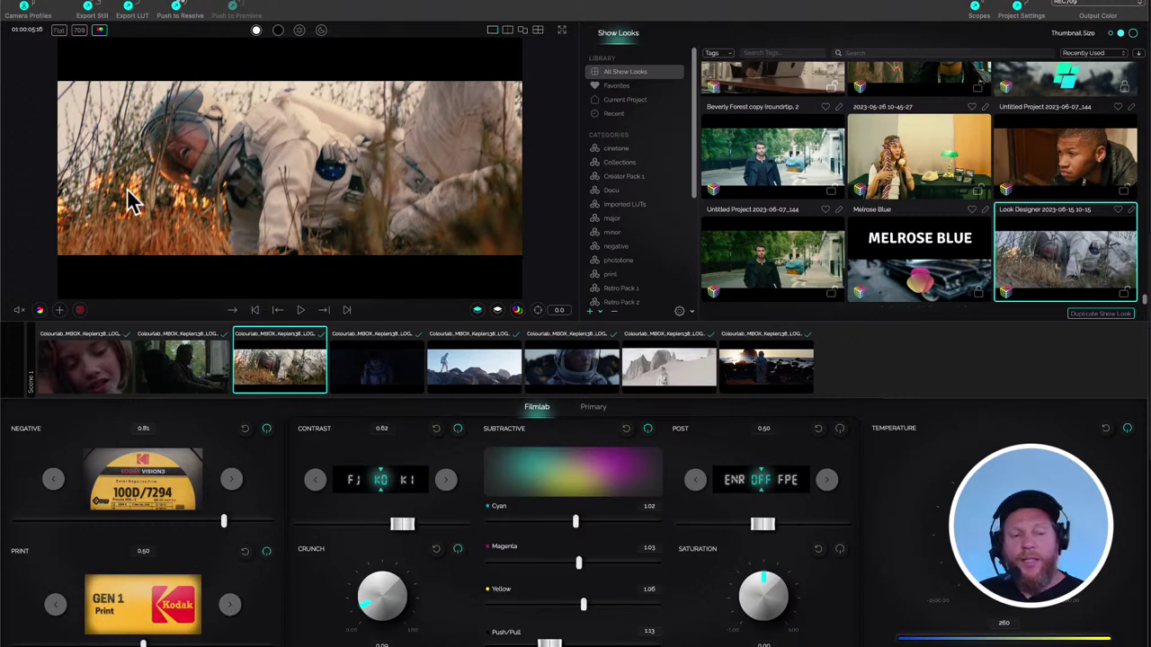
{"action": "left_click", "coordinate": [148, 154]}
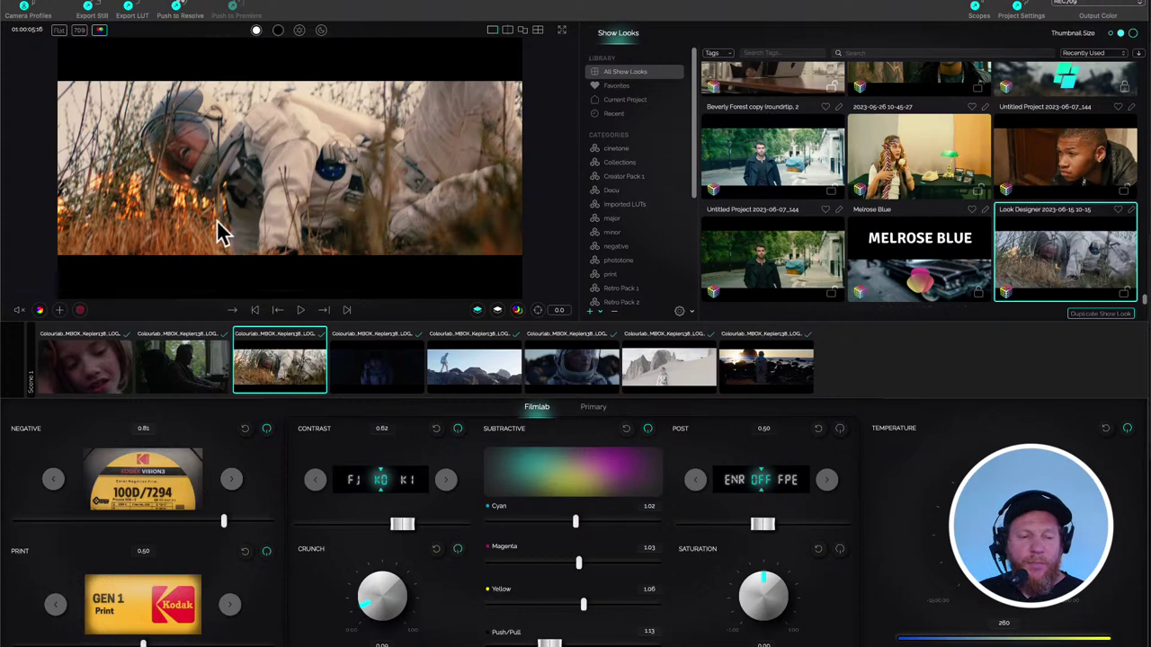
{"action": "mouse_move", "coordinate": [310, 306]}
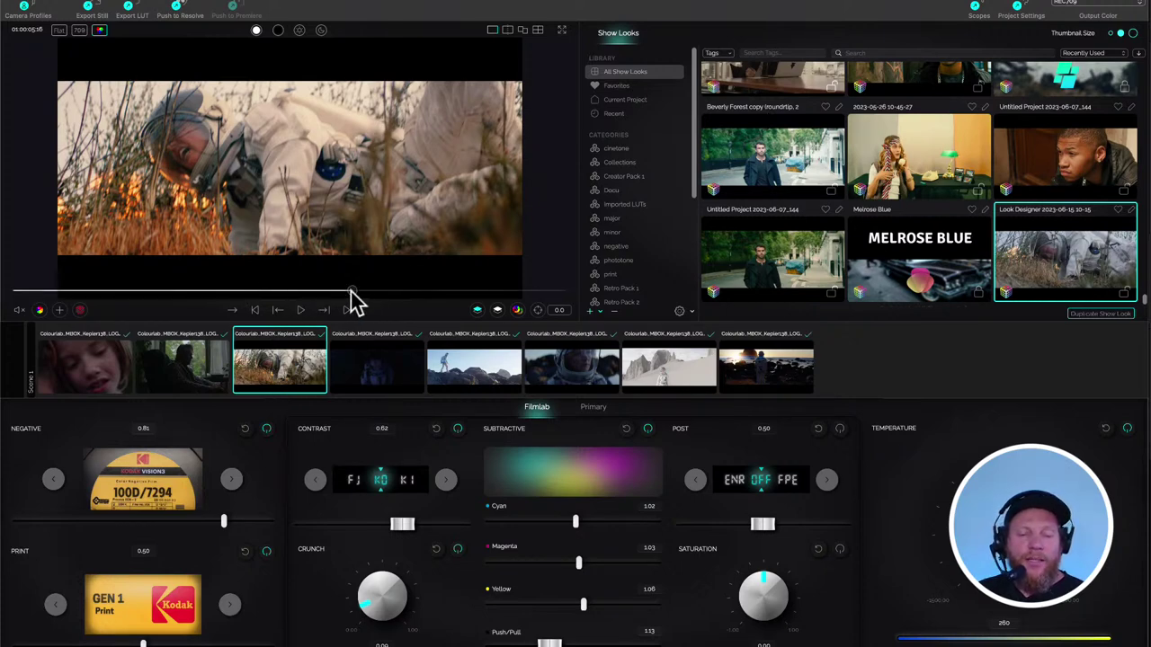
{"action": "left_click", "coordinate": [351, 290]}
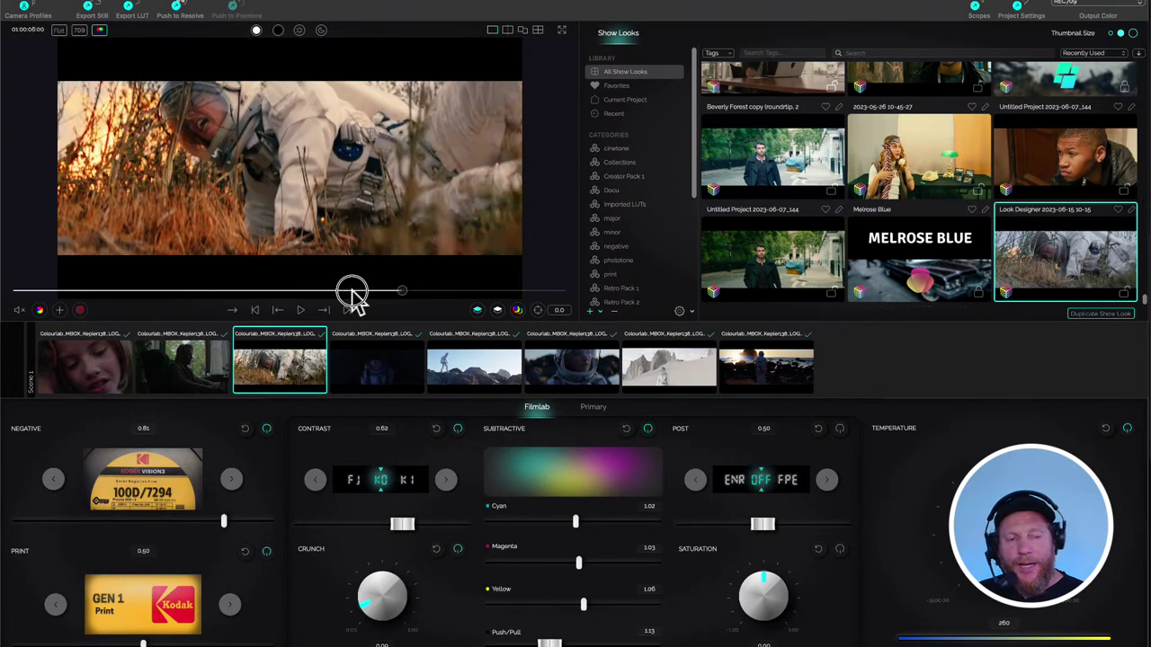
{"action": "left_click_drag", "start_coordinate": [352, 296], "coordinate": [284, 300]}
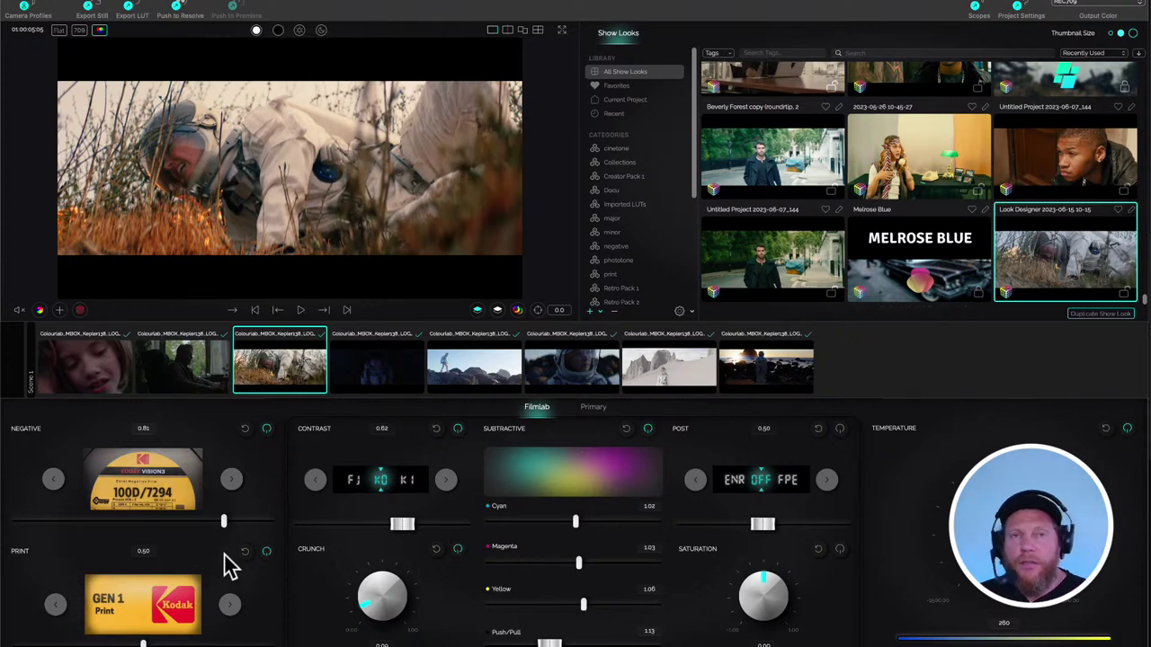
- Try the Fujifilm print stocks F-CP 2 3510, Eterna 2 8503, F-CP 3510, Eterna 8503 and Eterna Japan 8503
{"action": "left_click", "coordinate": [230, 606]}
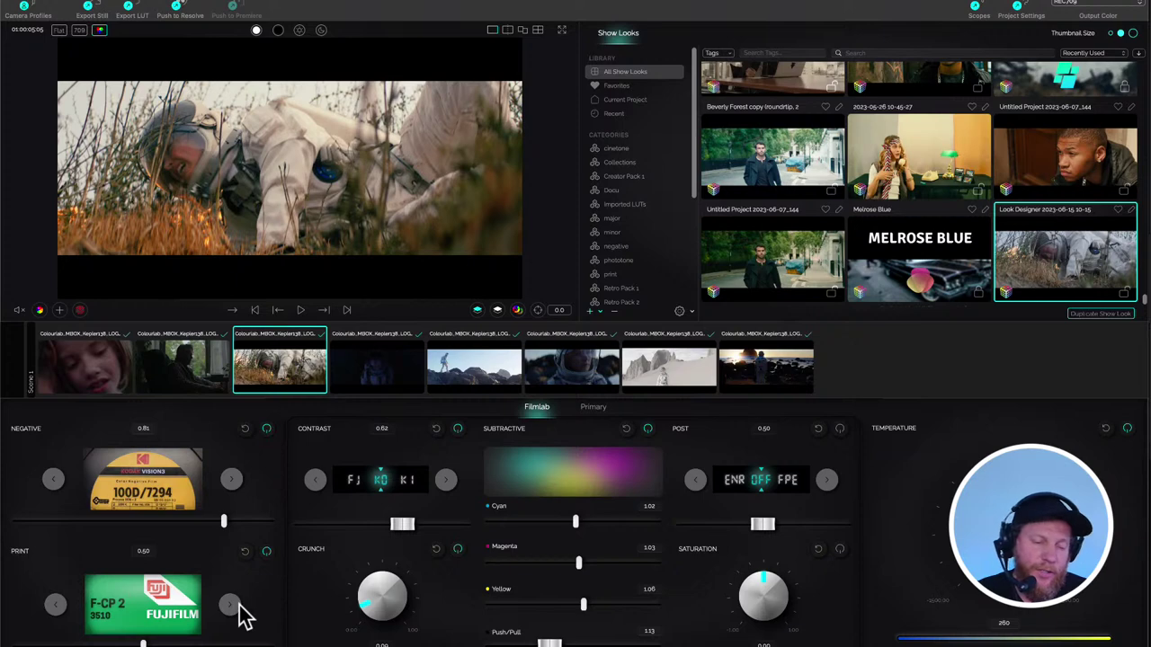
{"action": "left_click", "coordinate": [238, 608]}
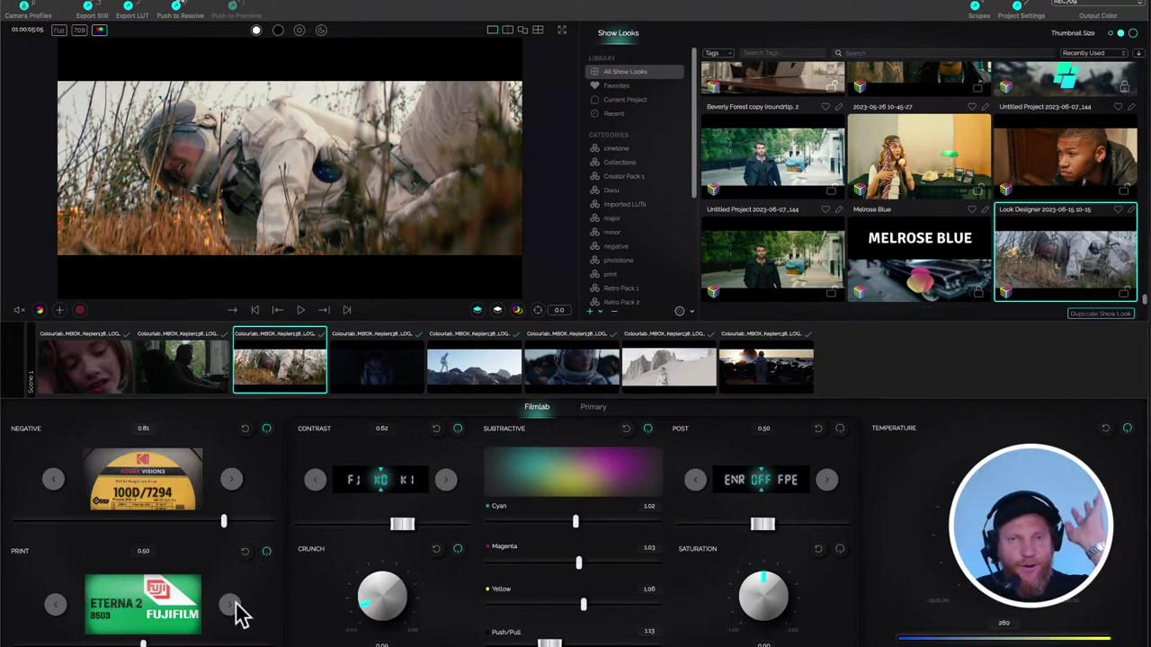
{"action": "left_click", "coordinate": [236, 608]}
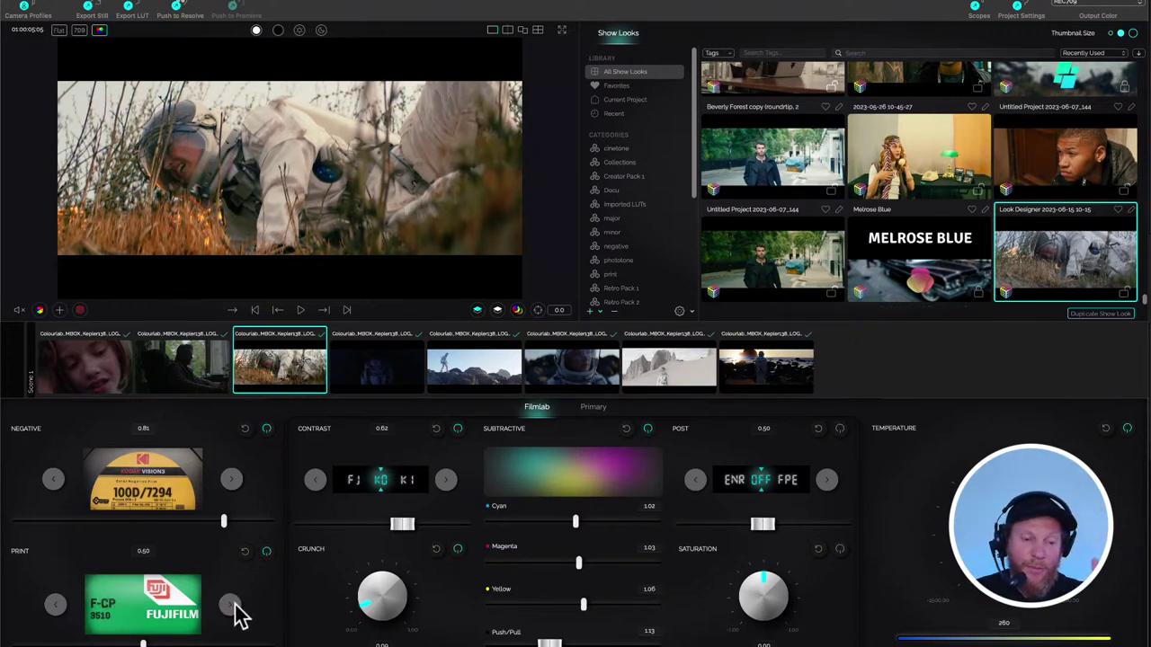
{"action": "left_click", "coordinate": [236, 608]}
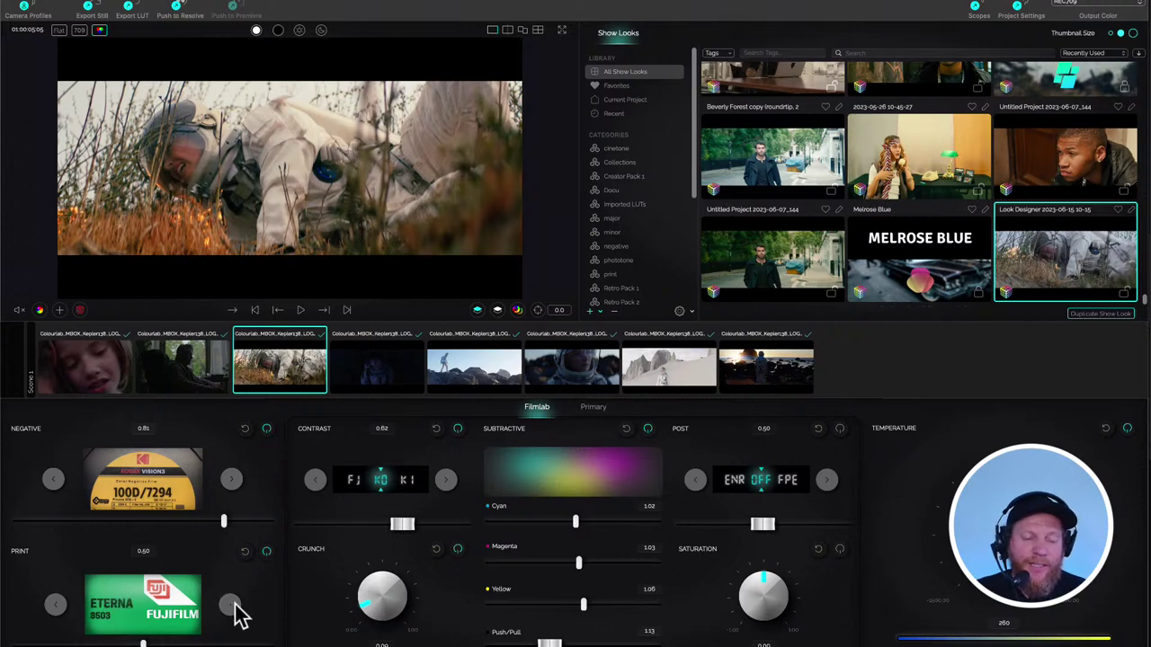
{"action": "left_click", "coordinate": [235, 608]}
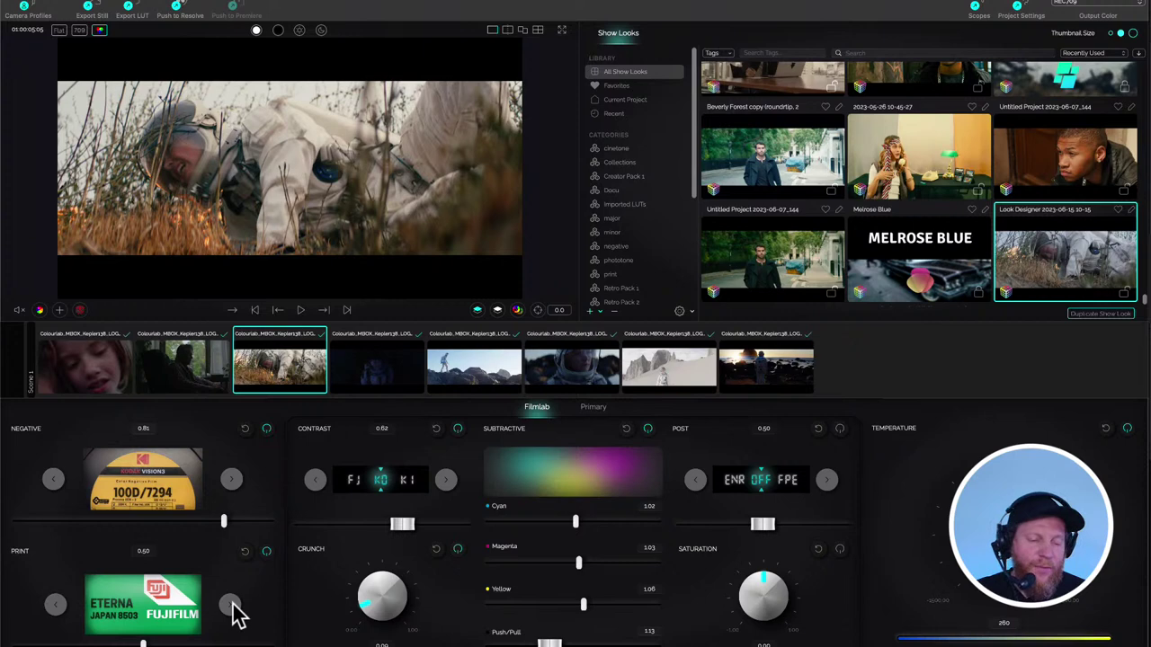
- Compare the Kodak 2383 Average, Classic, Modern and Old School print stocks, switching between Classic and Modern and finishing on Old School
{"action": "left_click", "coordinate": [231, 606]}
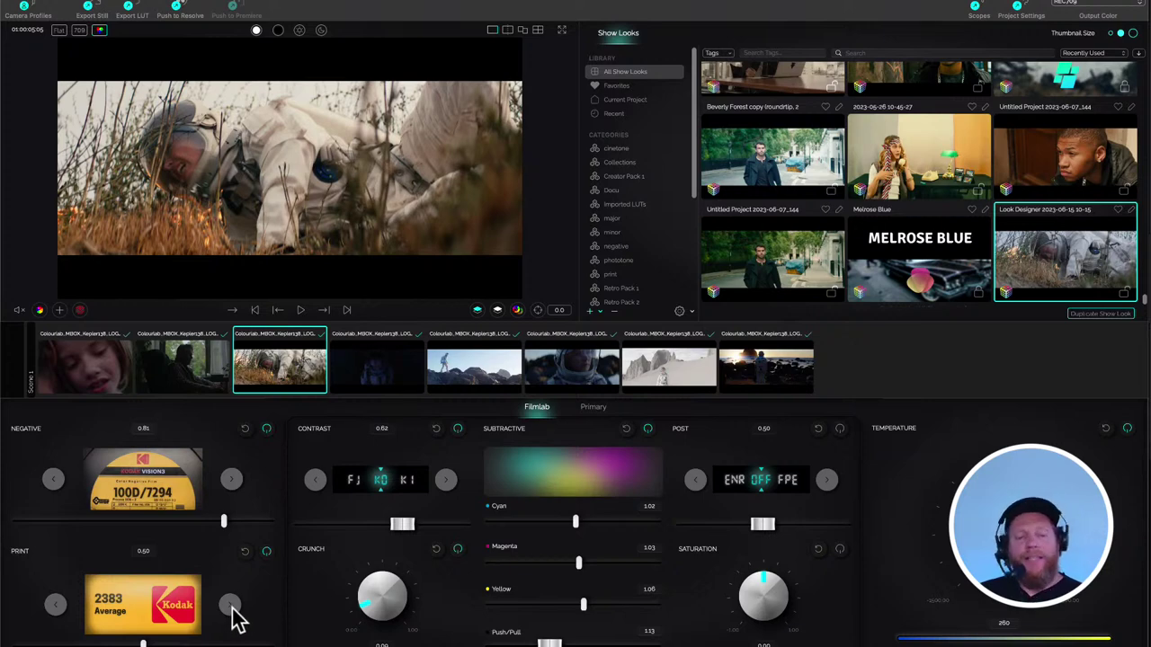
{"action": "left_click", "coordinate": [231, 606]}
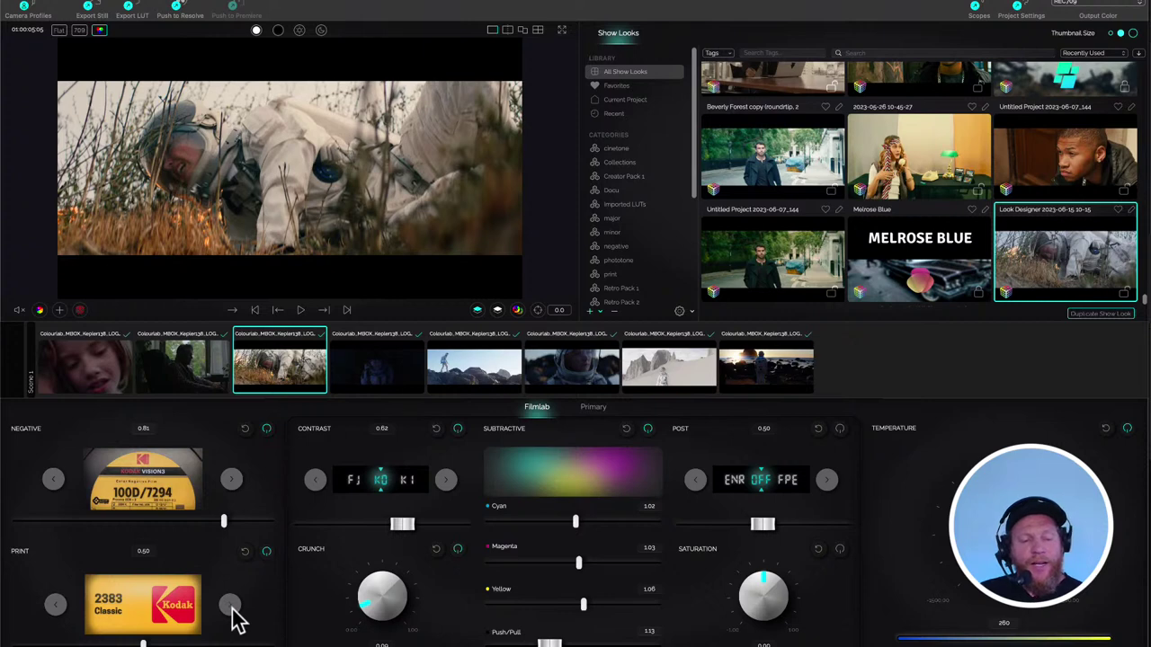
{"action": "left_click", "coordinate": [231, 606]}
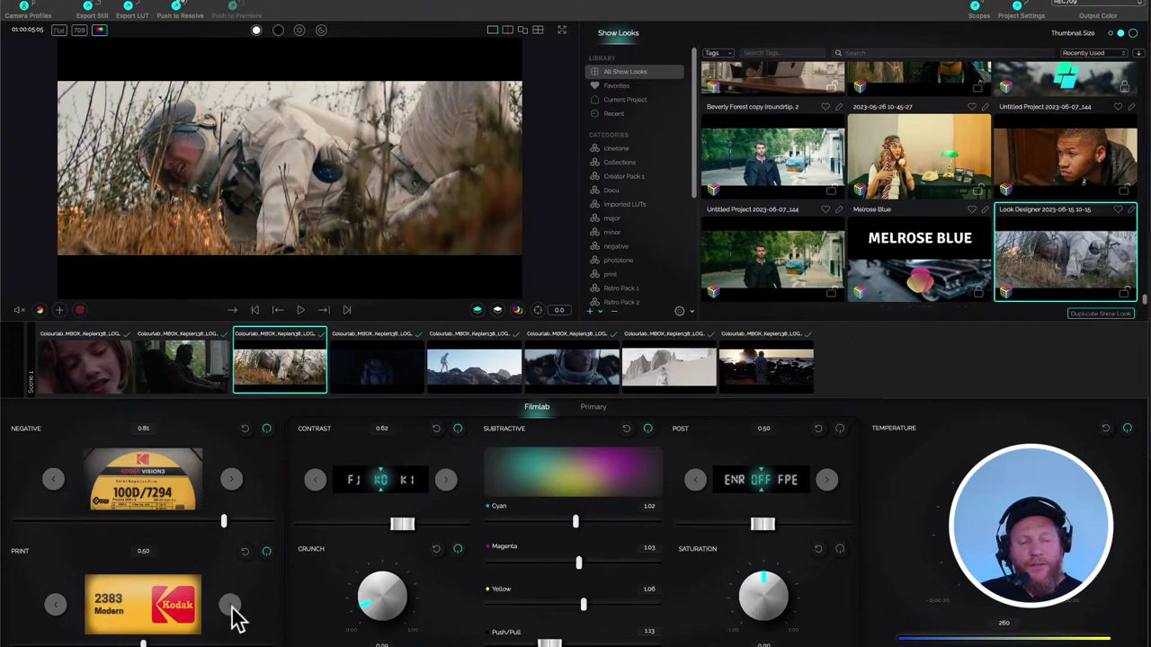
{"action": "left_click", "coordinate": [55, 606]}
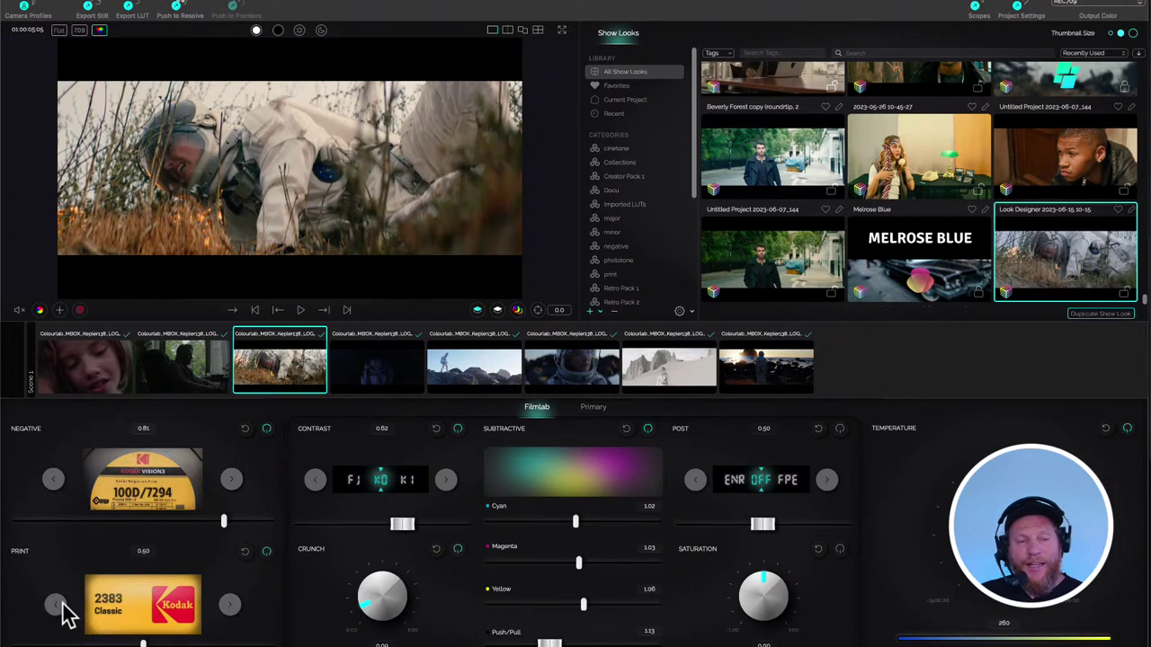
{"action": "left_click", "coordinate": [230, 608]}
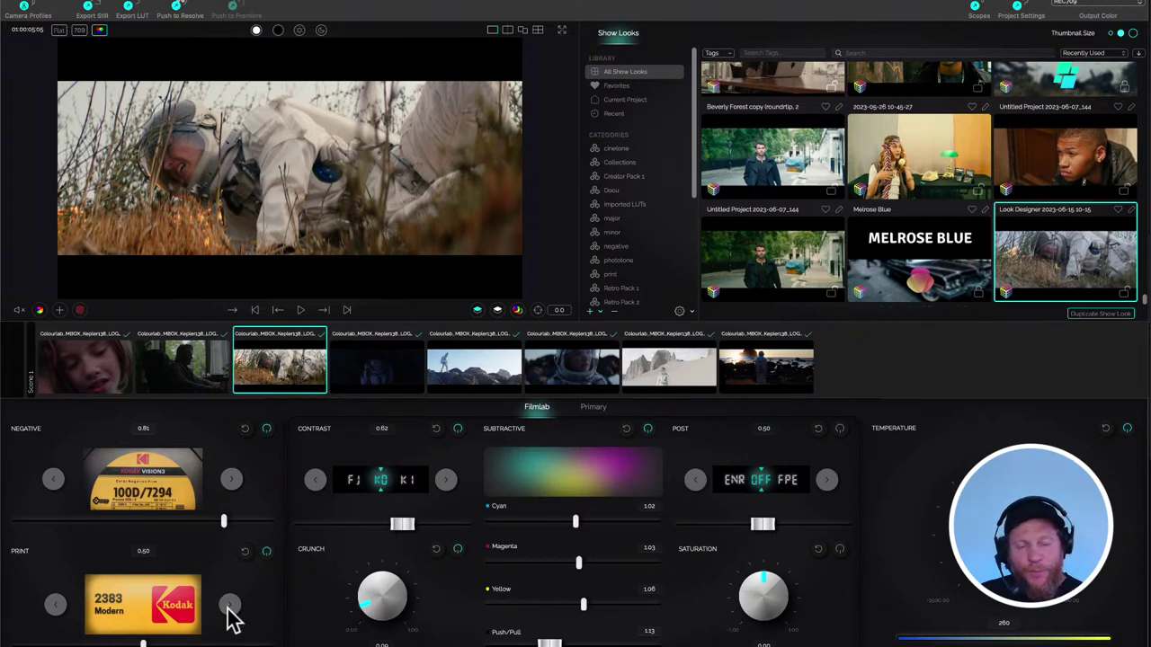
{"action": "left_click", "coordinate": [230, 608]}
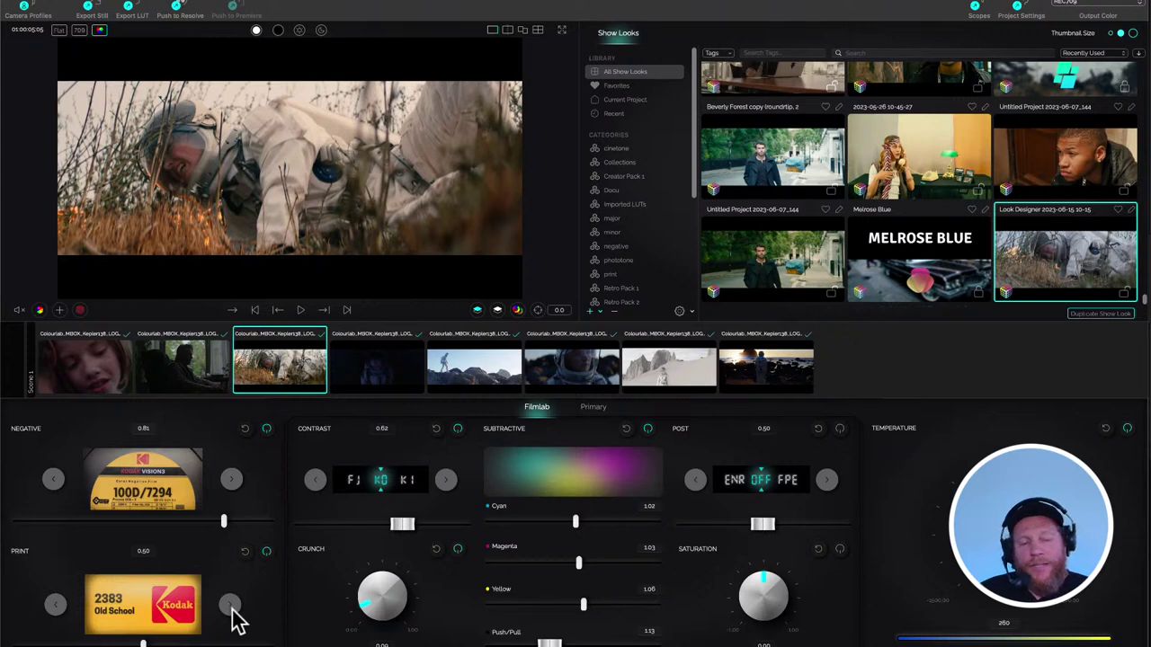
- Try the Kodak 2383 MPF and 2393 Gen 2 print stocks, finishing on 2383 Film Print
{"action": "left_click", "coordinate": [231, 608]}
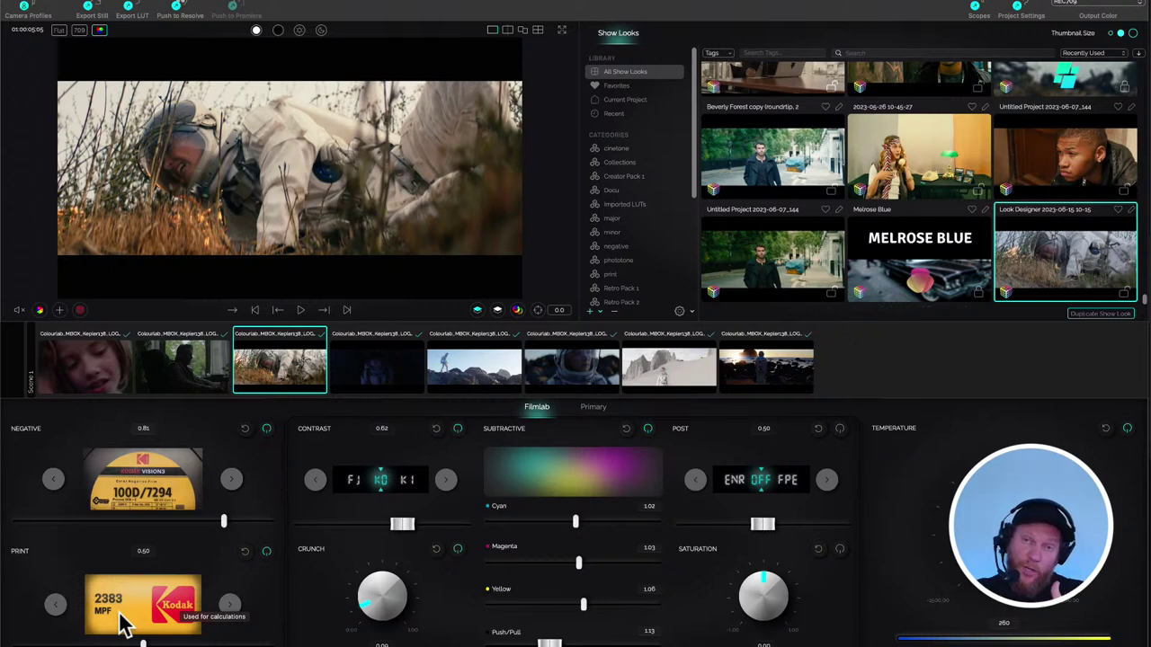
{"action": "left_click", "coordinate": [230, 606]}
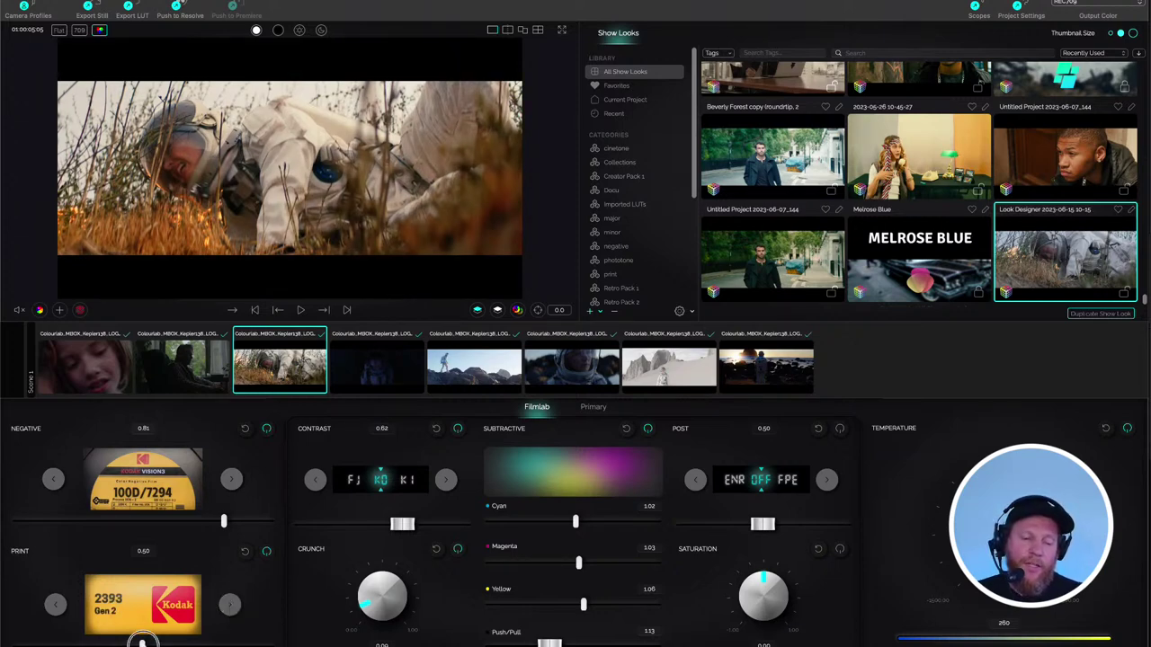
{"action": "left_click", "coordinate": [231, 605]}
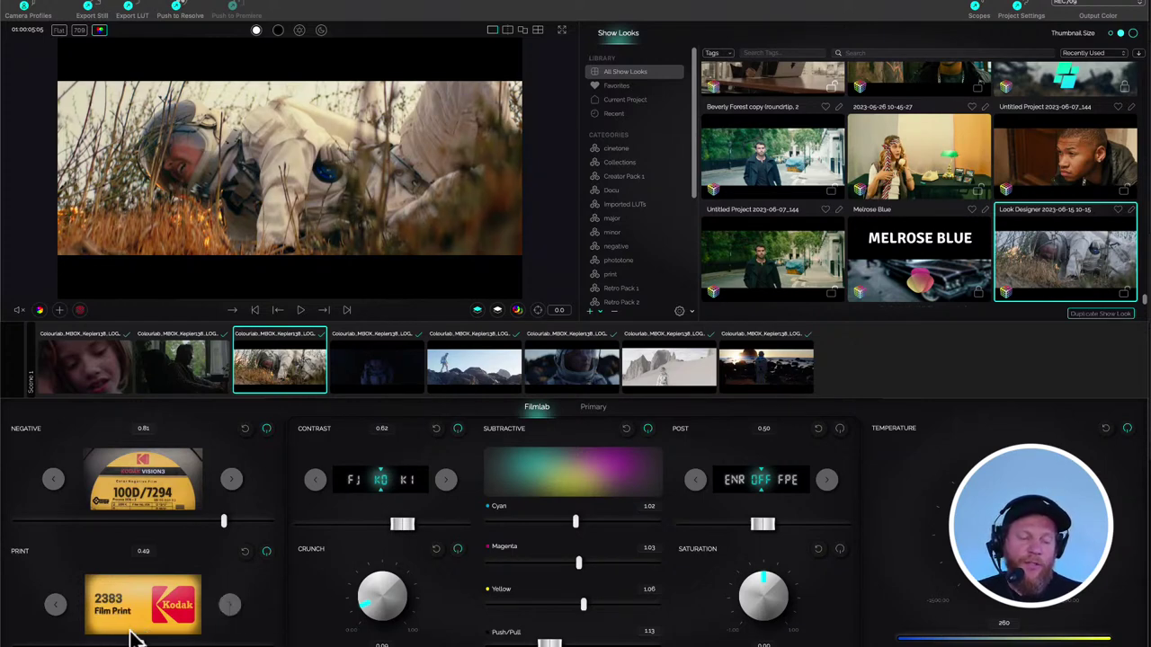
- Compare the Kodak 2393 Gen 2, 2383 Film Print, 2393 Film Print and no print stock, finishing on 2393 Gen 2
{"action": "left_click", "coordinate": [56, 605]}
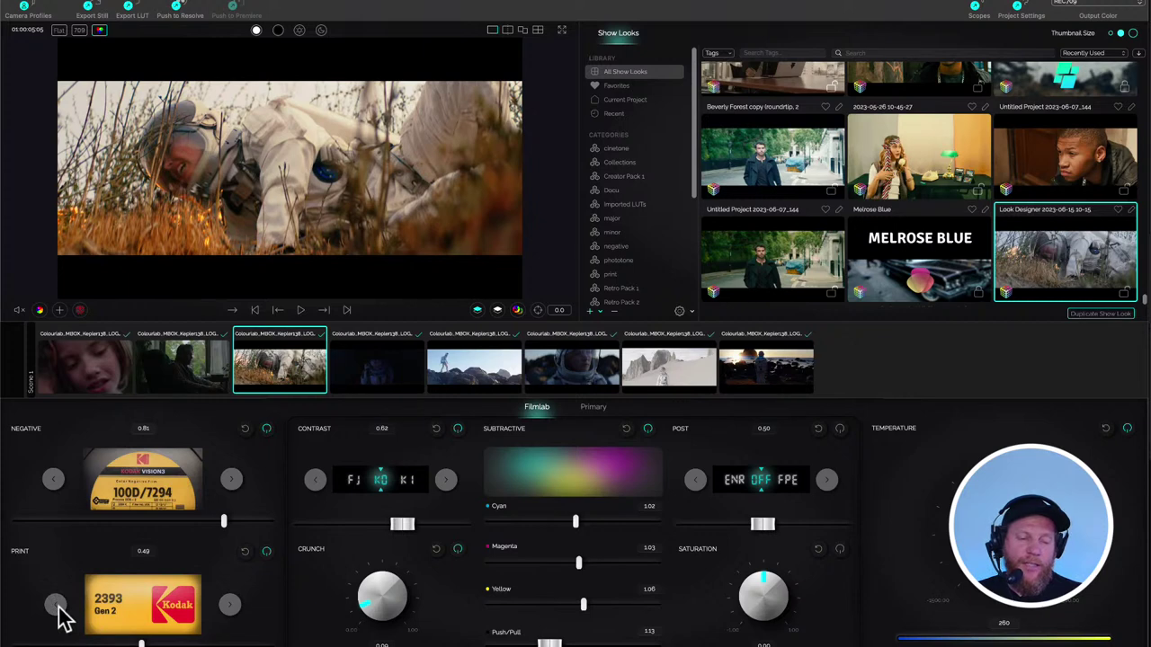
{"action": "left_click", "coordinate": [236, 606]}
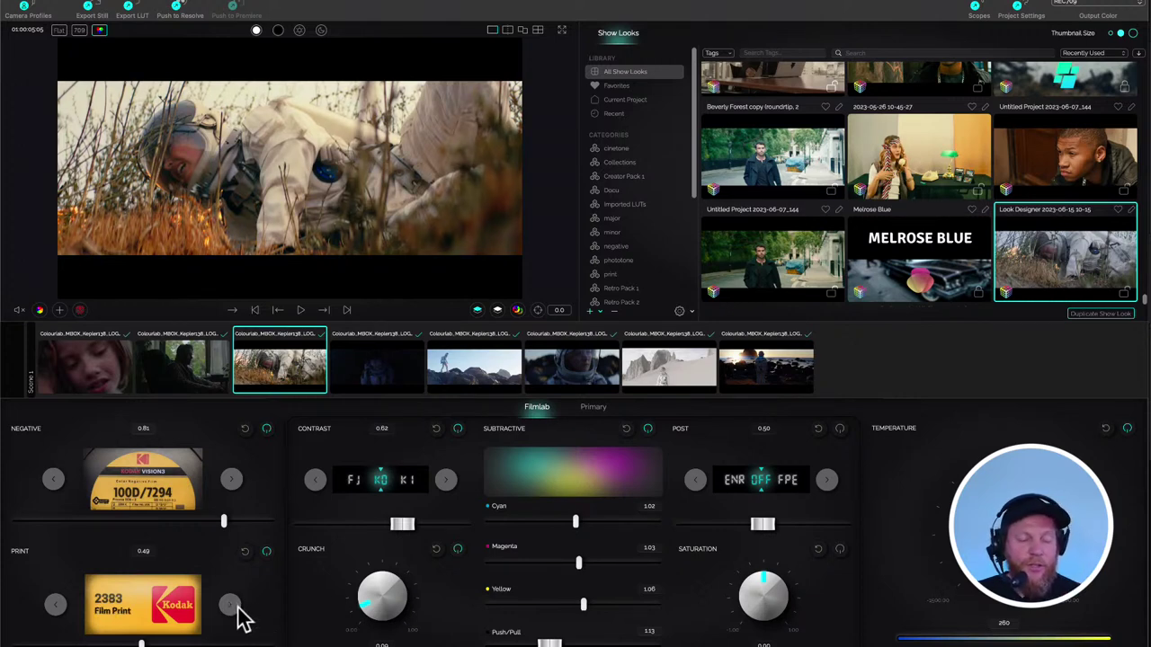
{"action": "left_click", "coordinate": [238, 608]}
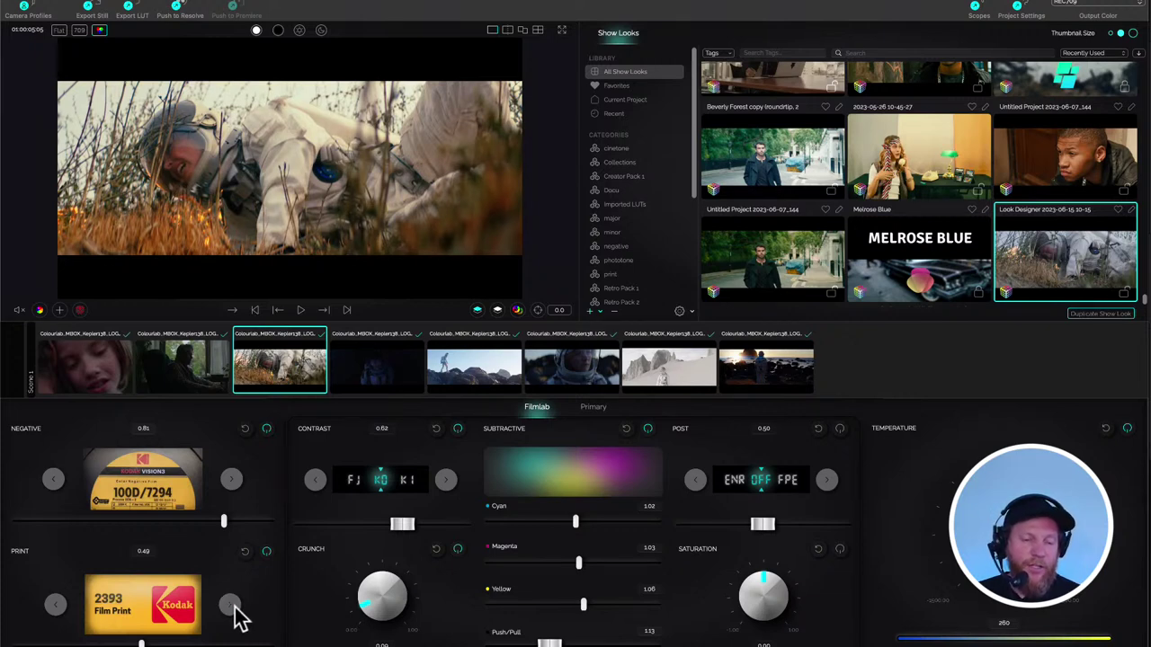
{"action": "left_click", "coordinate": [235, 609]}
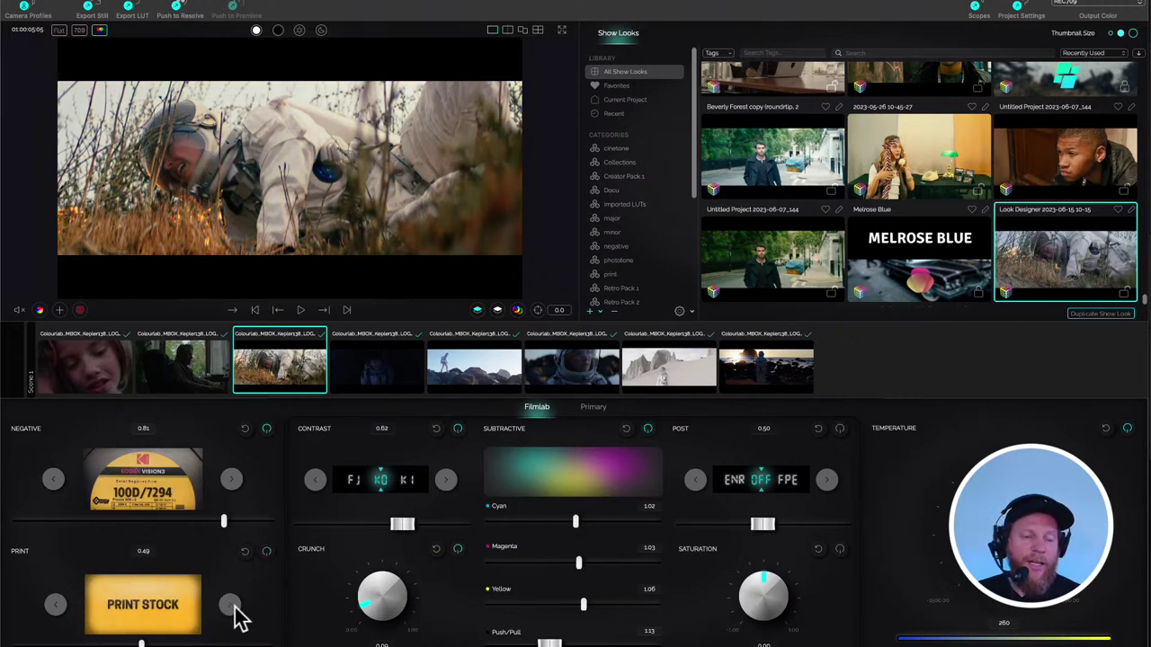
{"action": "left_click", "coordinate": [54, 608]}
{"action": "left_click", "coordinate": [53, 608]}
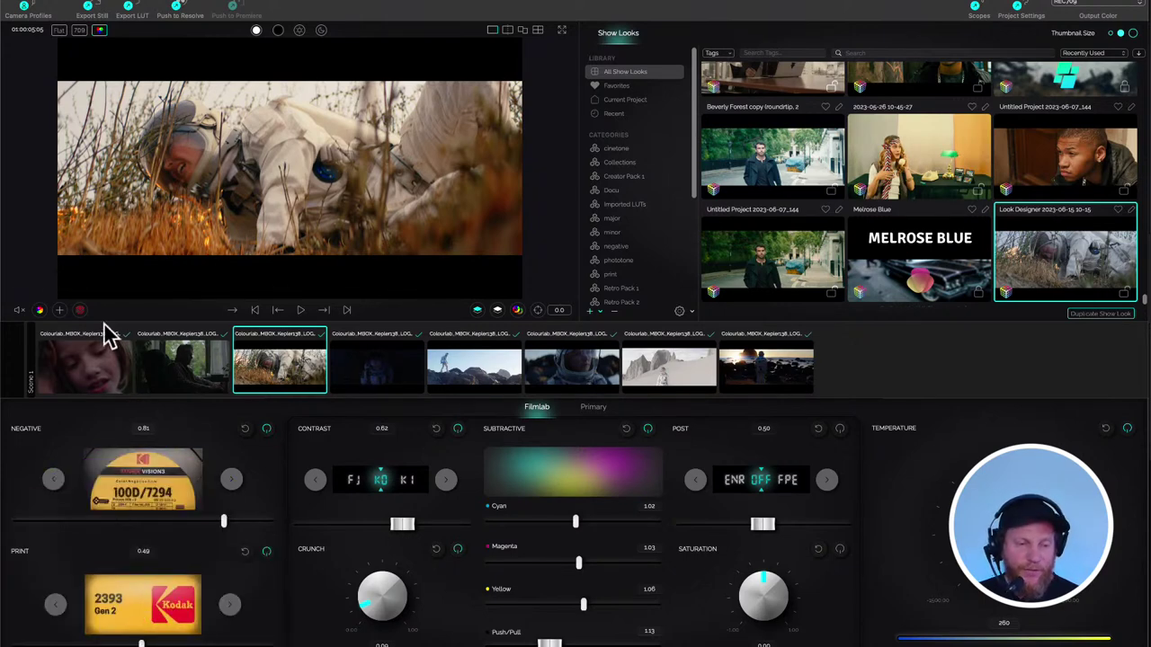
- Scrub the astronaut shot to 01:00:06:05 and review that frame in full screen
{"action": "left_click", "coordinate": [285, 291]}
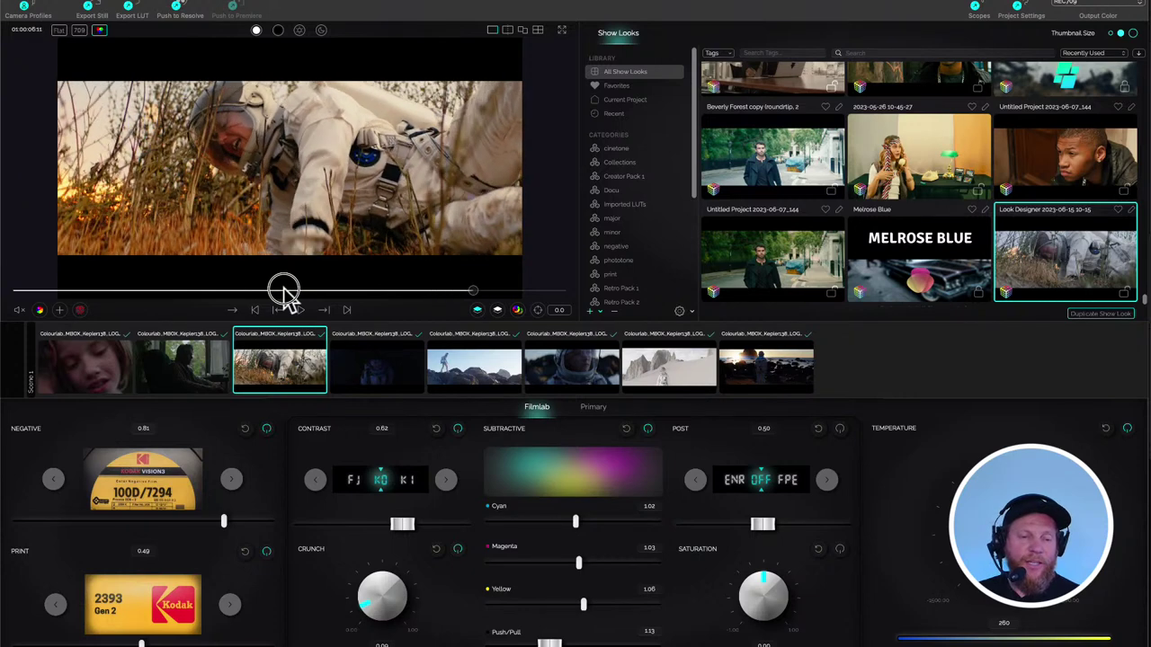
{"action": "left_click", "coordinate": [437, 290]}
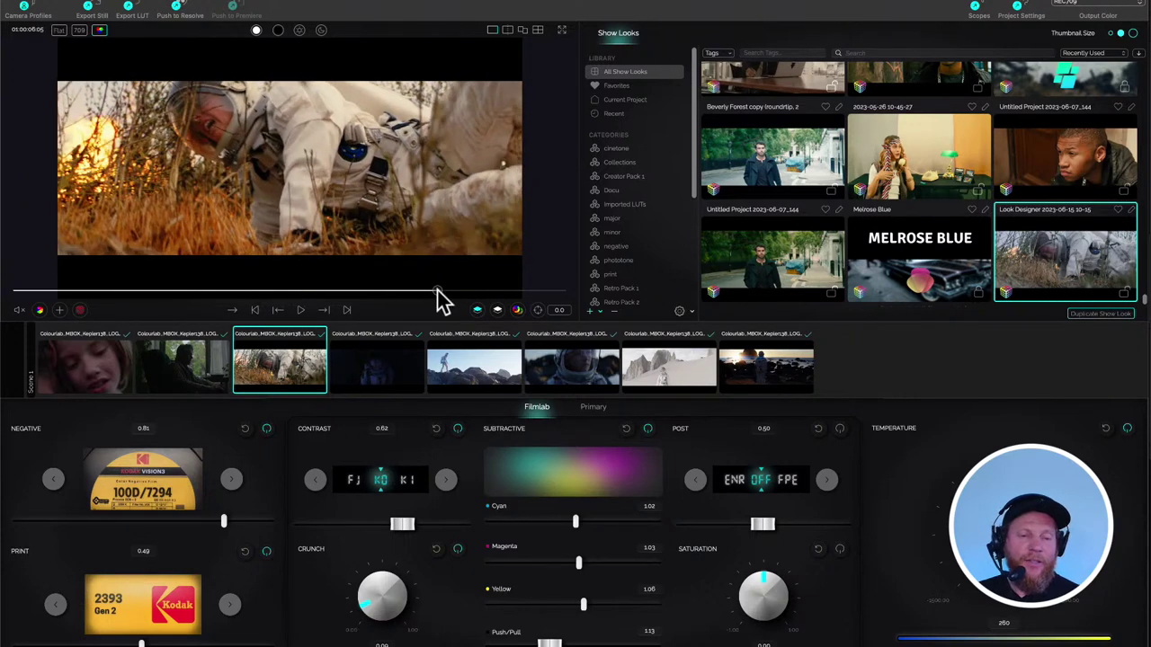
{"action": "left_click", "coordinate": [79, 32]}
{"action": "left_click", "coordinate": [79, 30]}
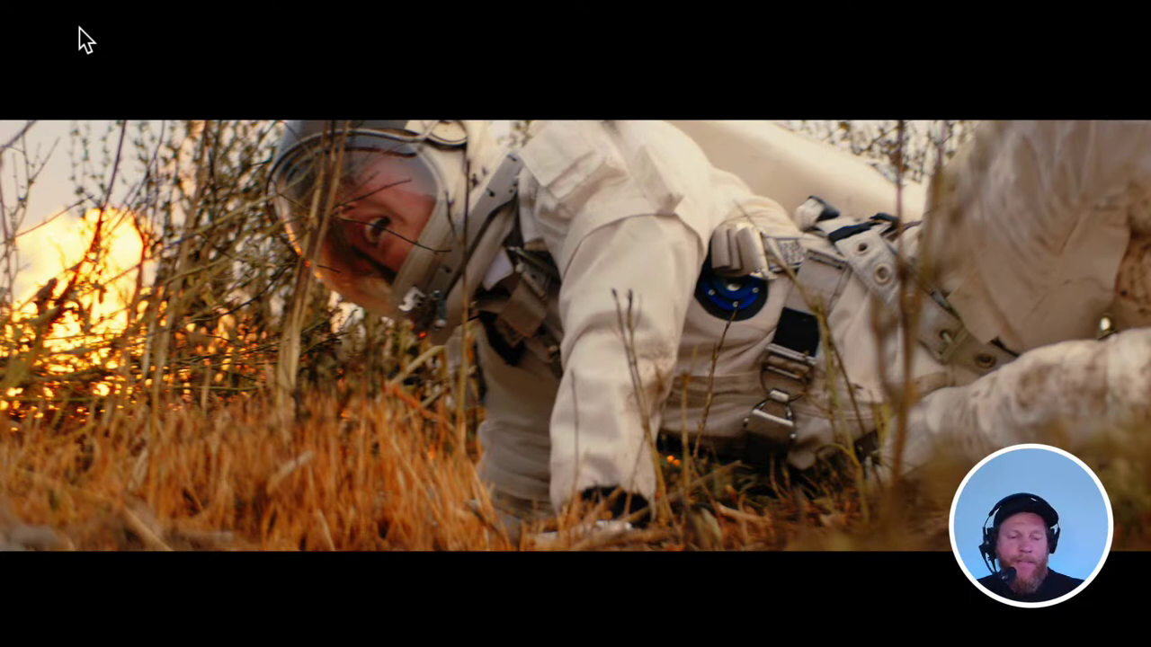
{"action": "key", "text": "Escape"}
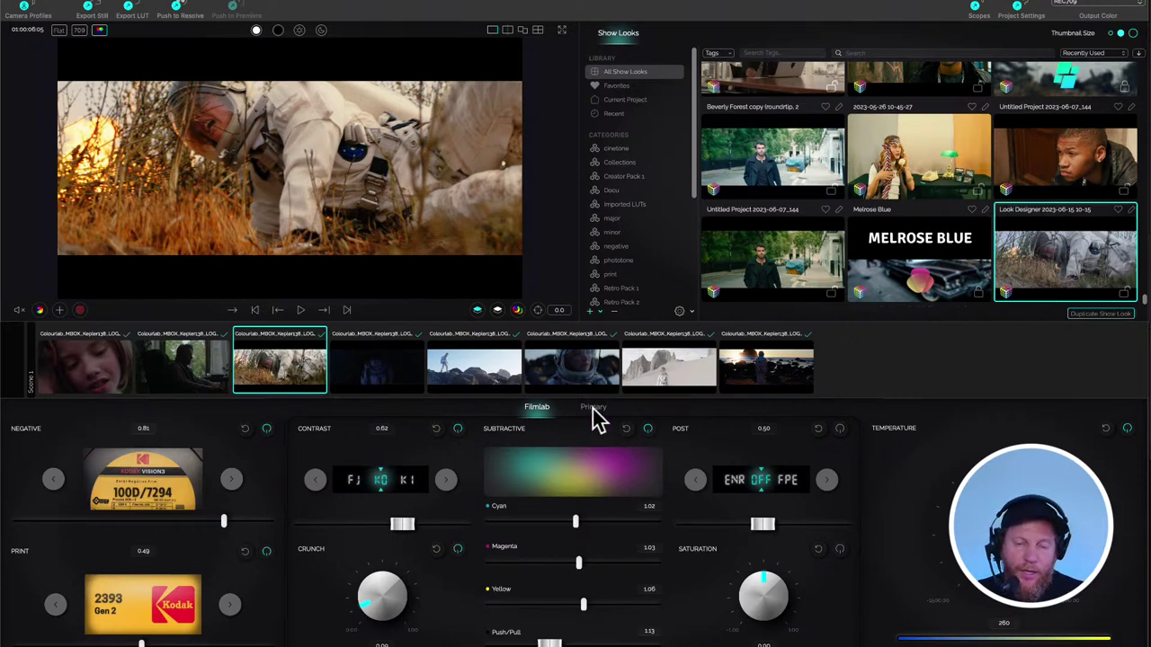
- Apply the FPE post process at an intensity of 0.27, toggling it off and on to compare the picture
{"action": "left_click", "coordinate": [827, 481]}
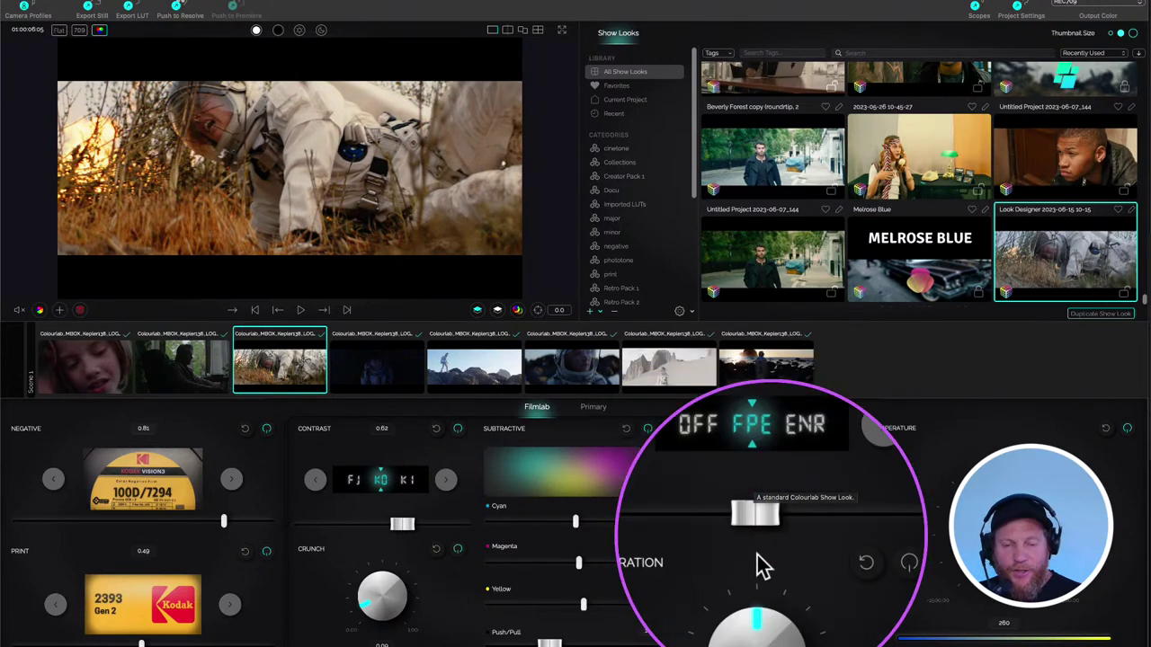
{"action": "left_click_drag", "start_coordinate": [763, 532], "coordinate": [763, 526]}
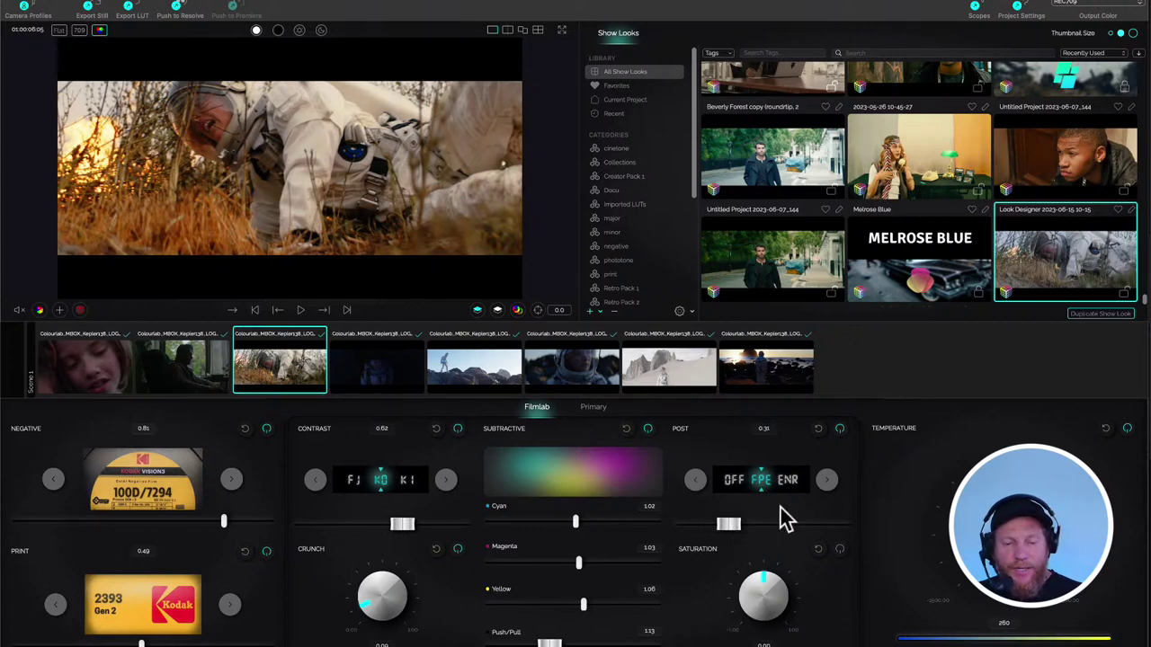
{"action": "left_click", "coordinate": [842, 428]}
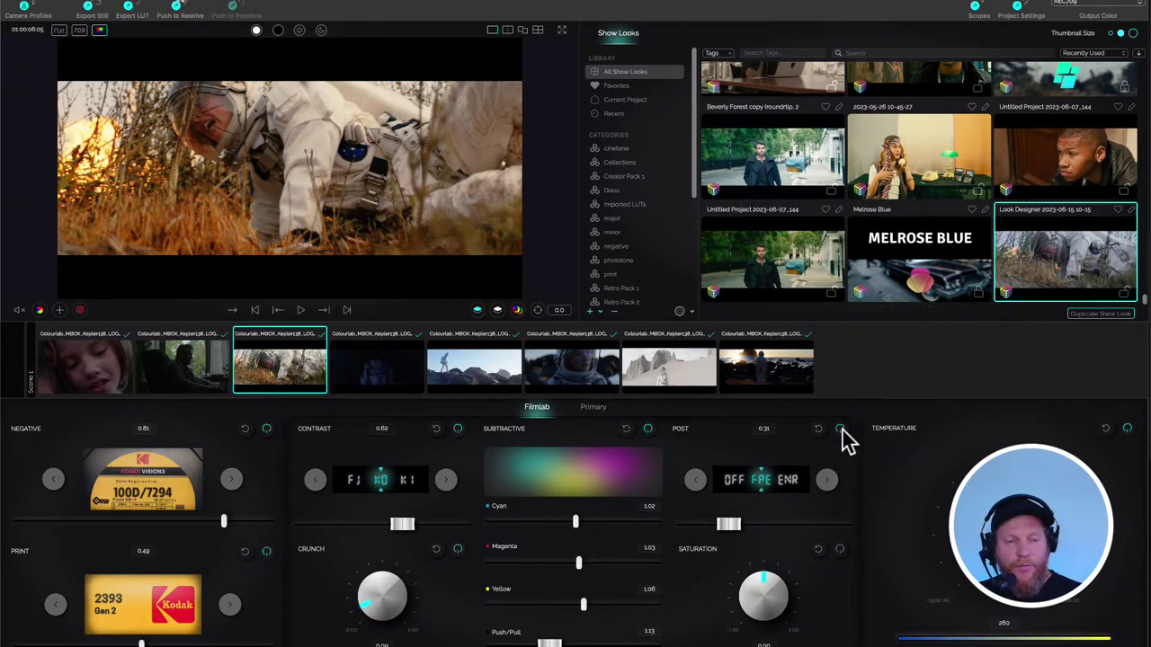
{"action": "left_click", "coordinate": [841, 430]}
{"action": "left_click", "coordinate": [842, 430]}
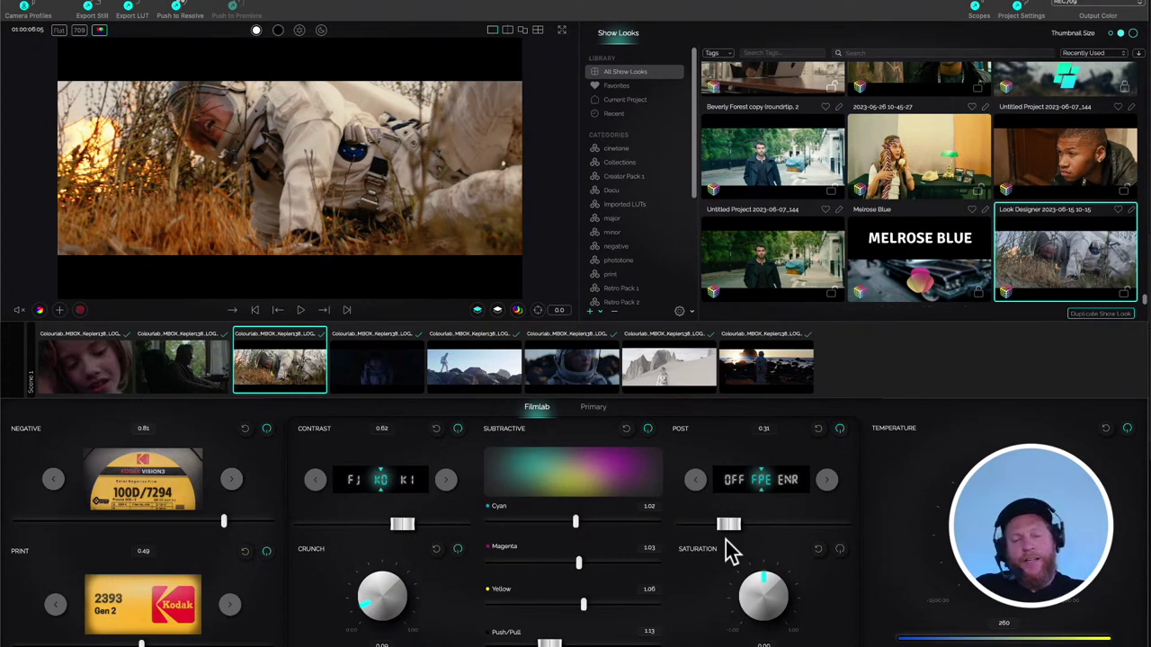
{"action": "left_click_drag", "start_coordinate": [734, 530], "coordinate": [728, 531]}
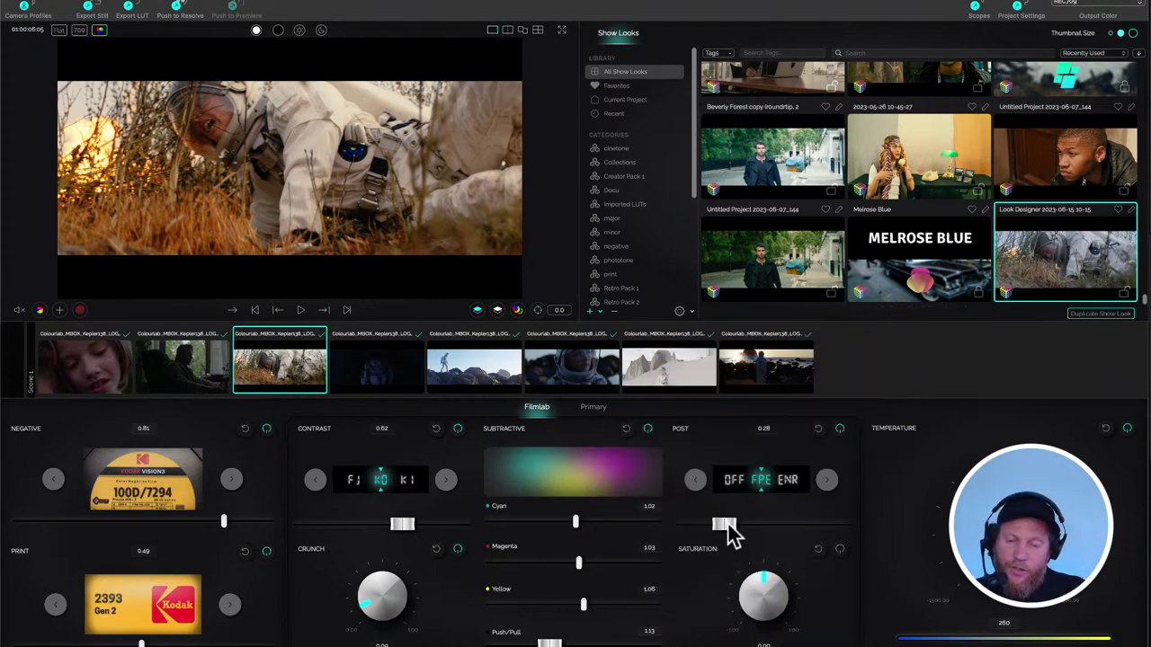
{"action": "left_click", "coordinate": [725, 526]}
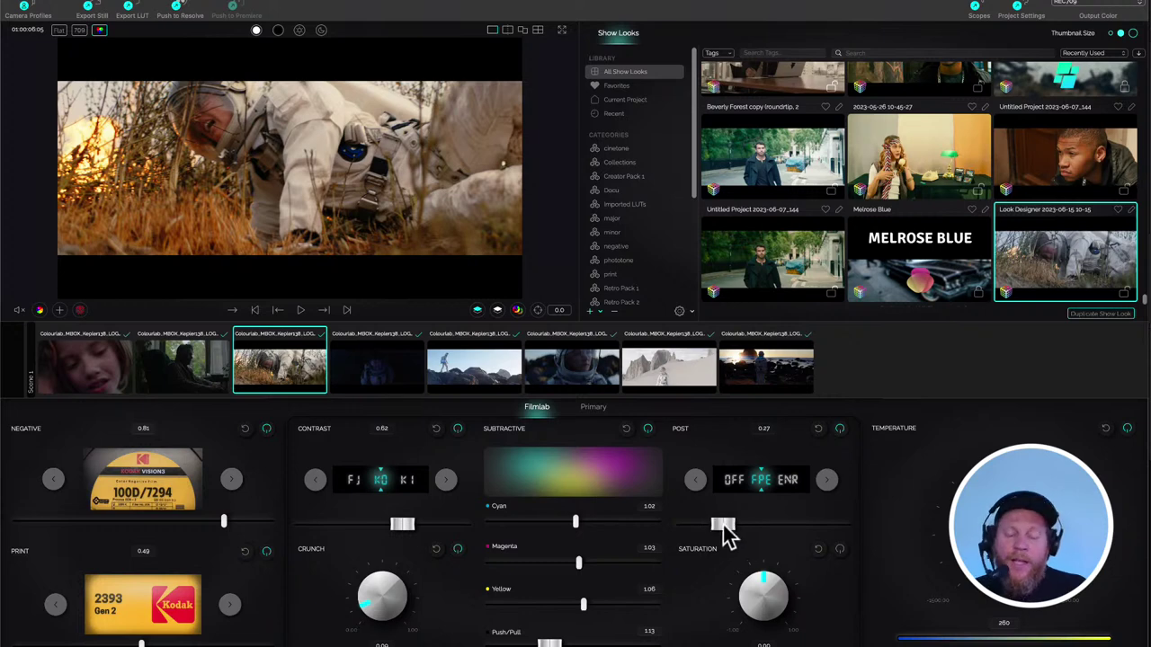
- Enable the Lift modifier in the primary controls and raise its cyan value to 0.03
{"action": "left_click", "coordinate": [589, 409]}
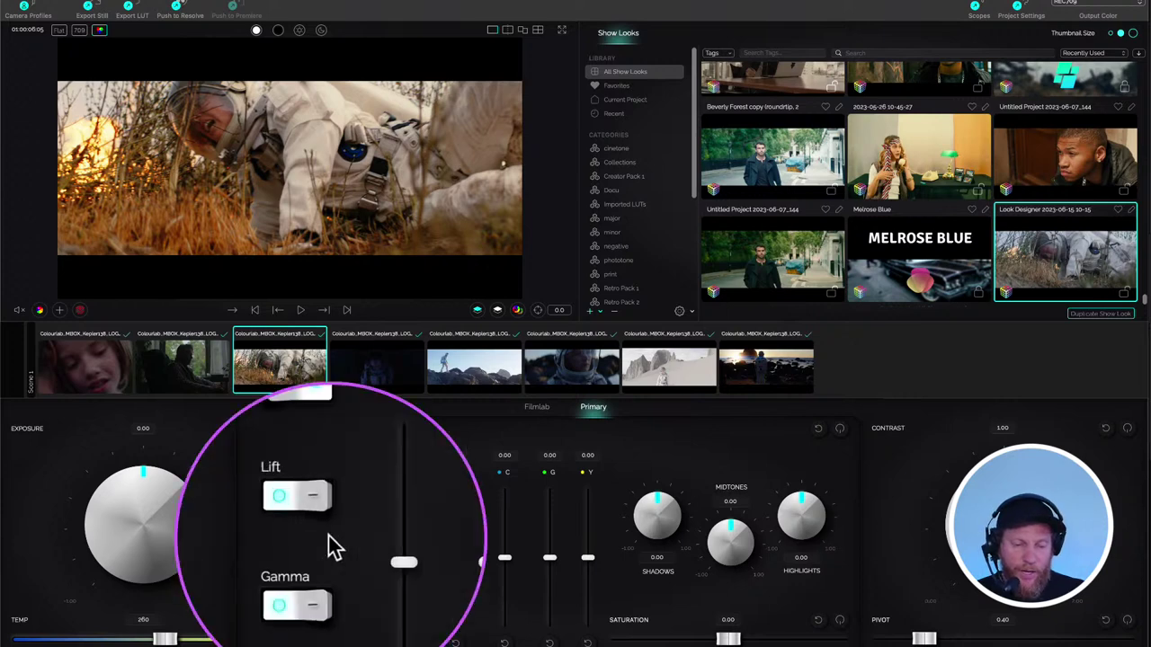
{"action": "left_click", "coordinate": [323, 526]}
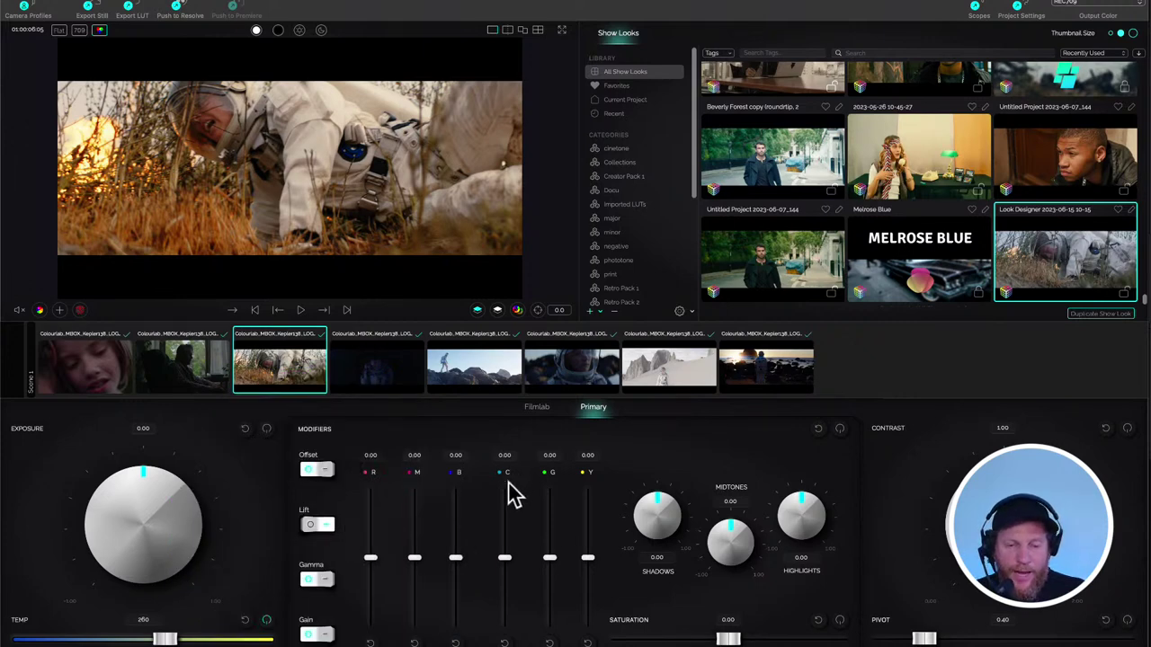
{"action": "left_click", "coordinate": [507, 561]}
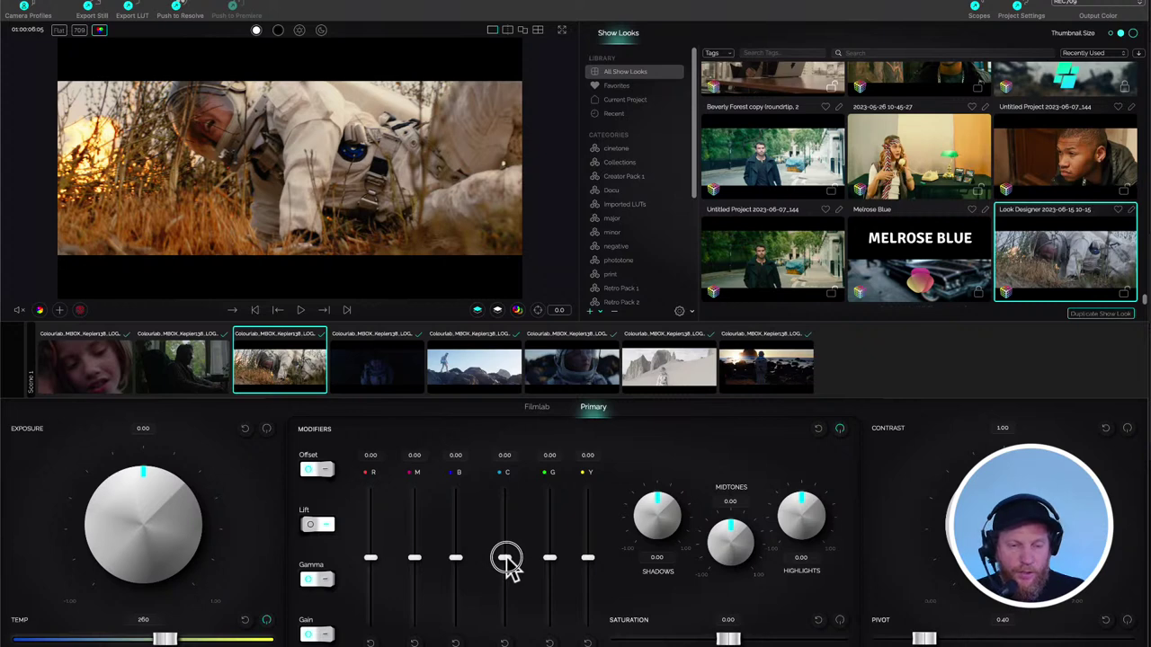
{"action": "left_click_drag", "start_coordinate": [510, 569], "coordinate": [509, 570]}
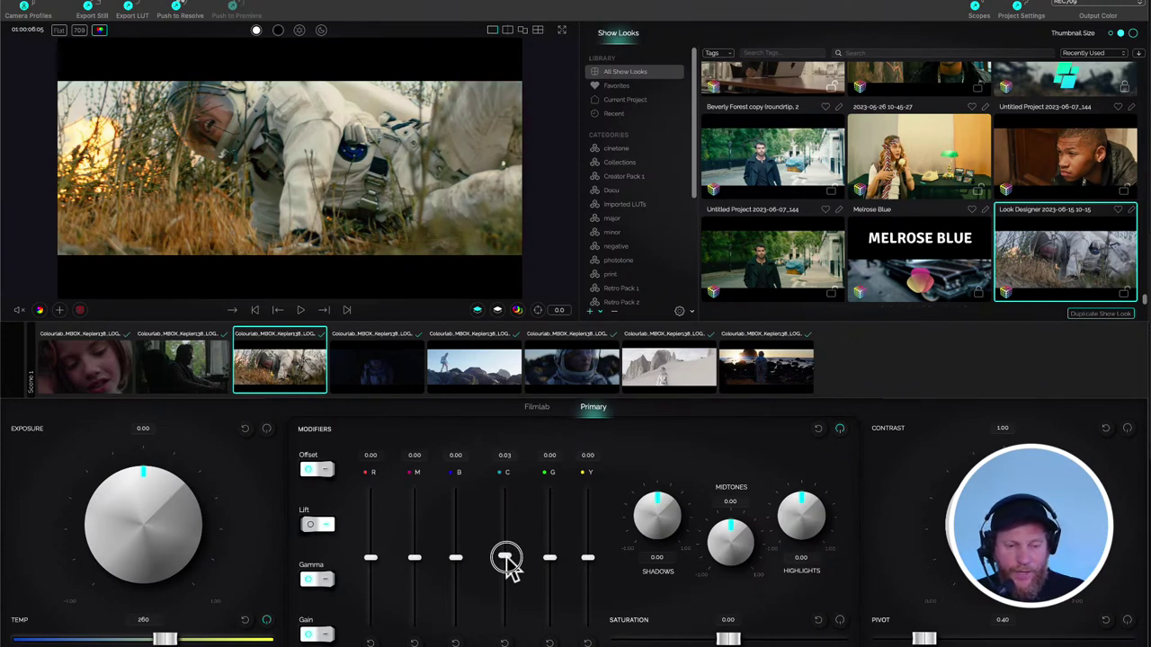
{"action": "left_click_drag", "start_coordinate": [509, 570], "coordinate": [507, 566]}
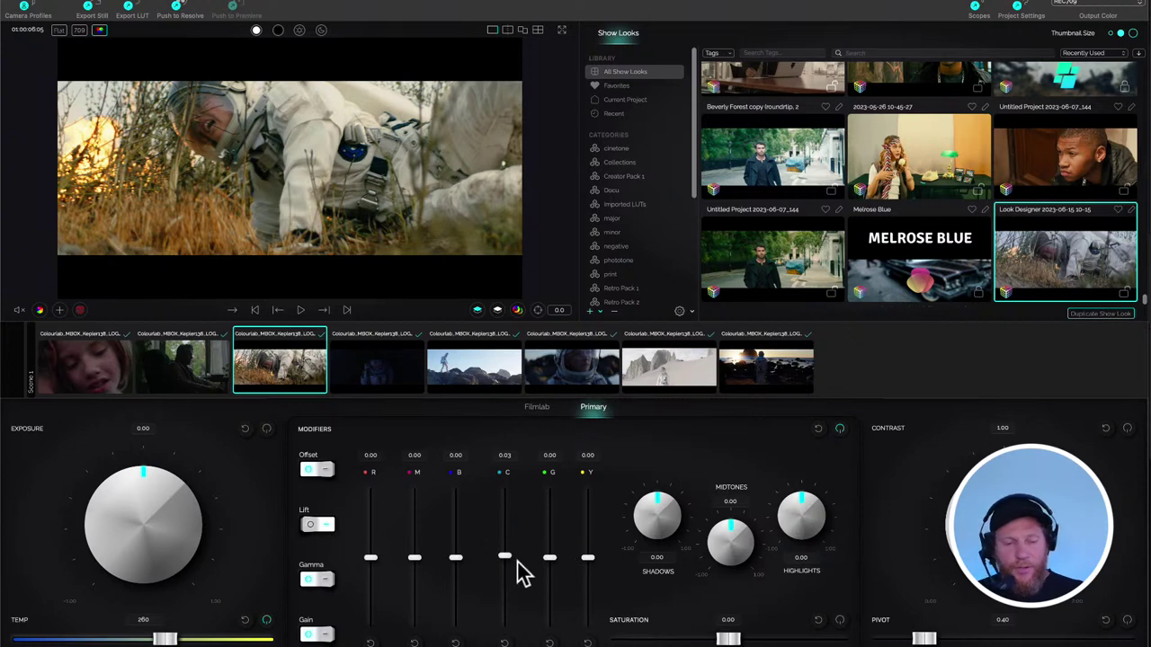
{"action": "left_click", "coordinate": [538, 409]}
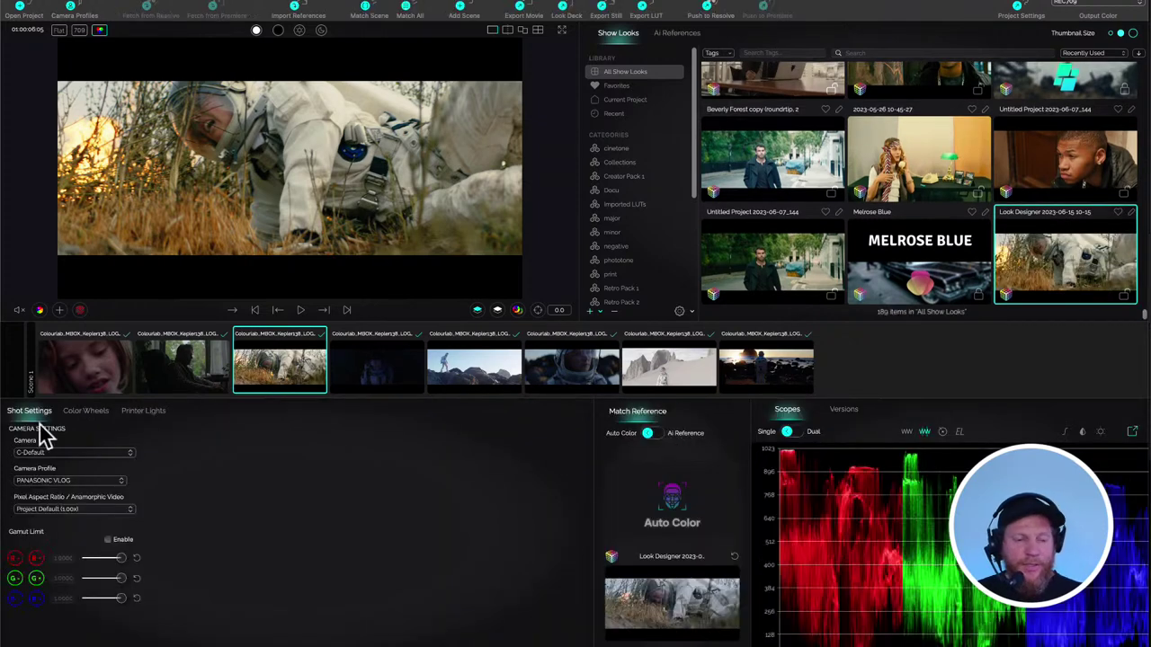
{"action": "left_click", "coordinate": [90, 414]}
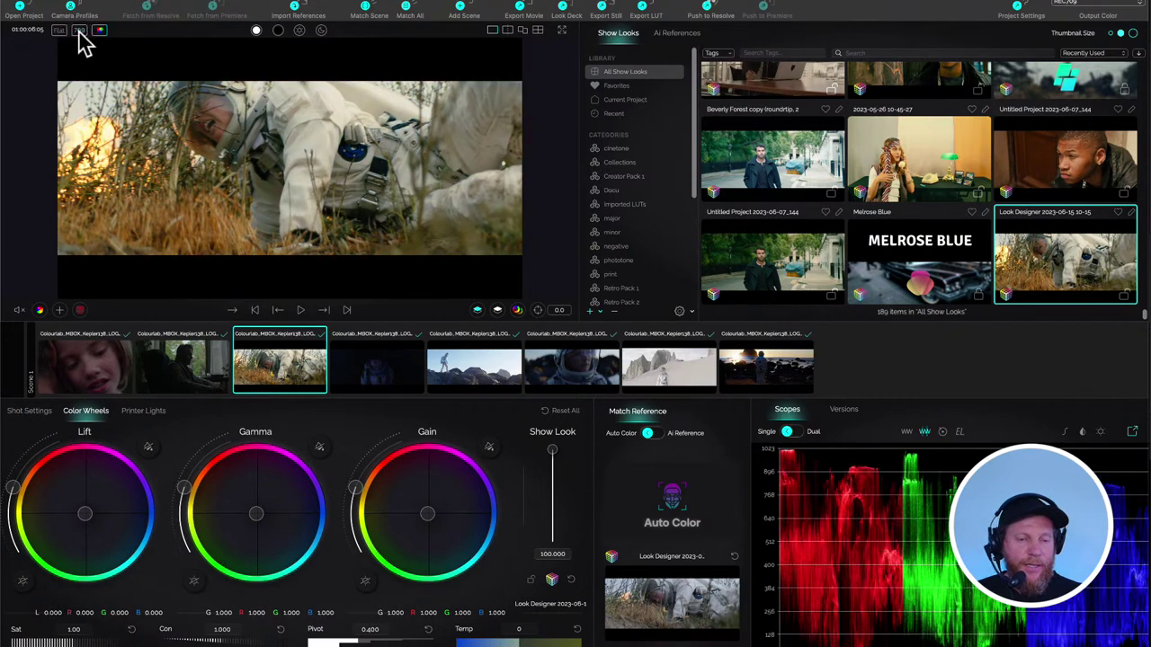
{"action": "right_click", "coordinate": [1065, 272]}
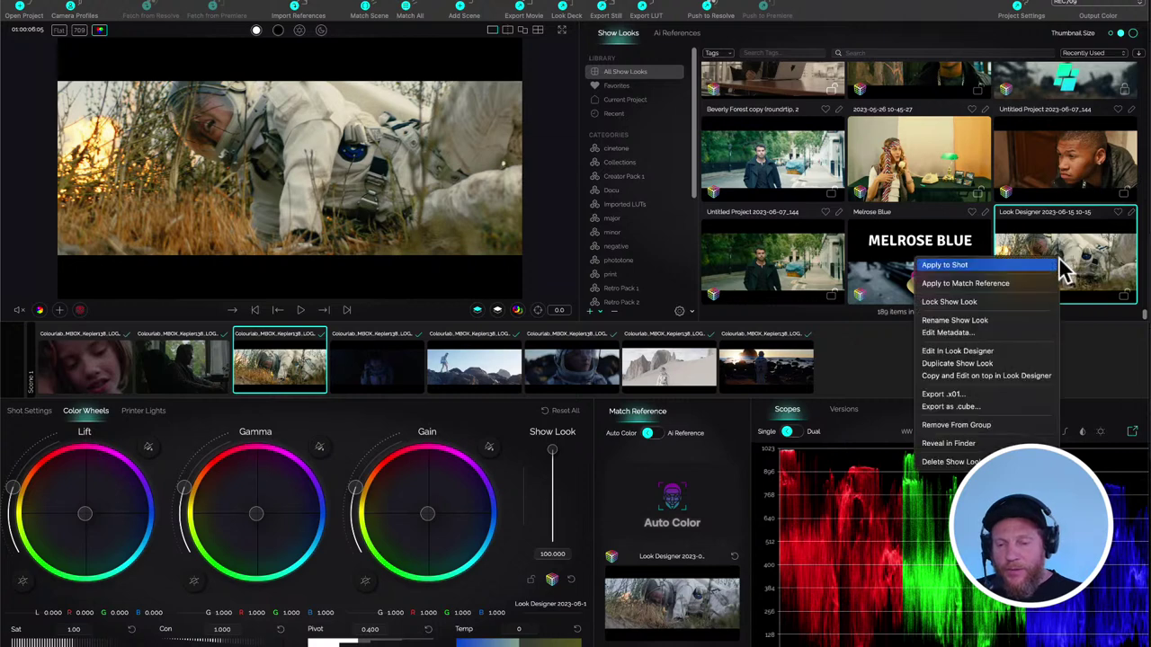
{"action": "left_click", "coordinate": [971, 406]}
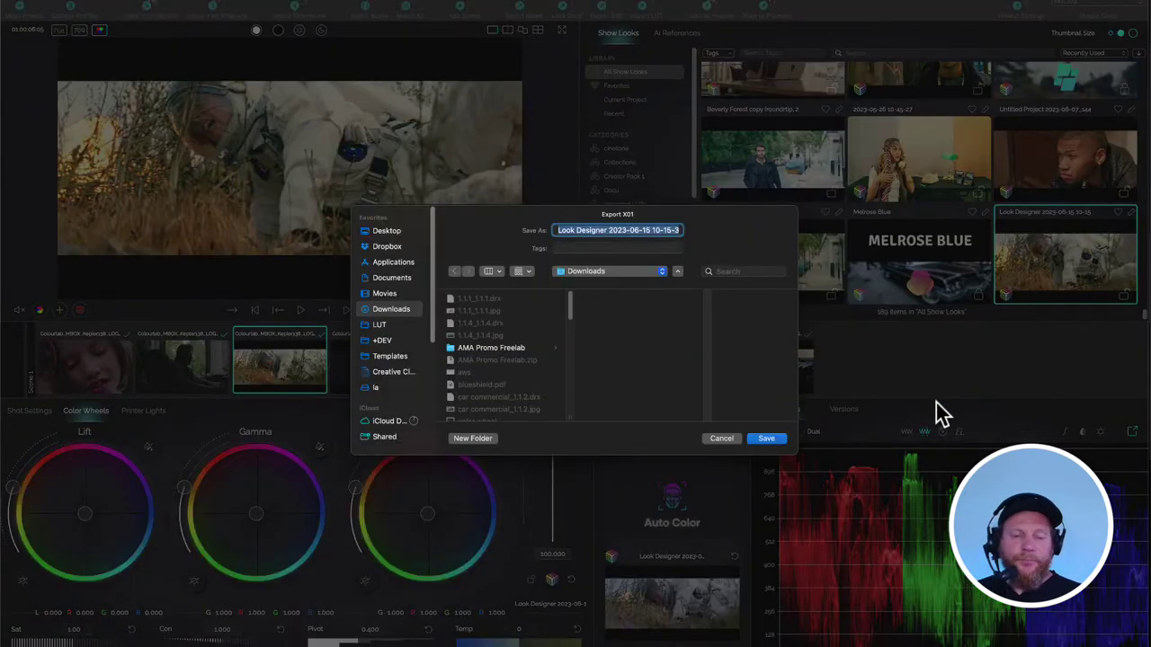
{"action": "left_click", "coordinate": [389, 236]}
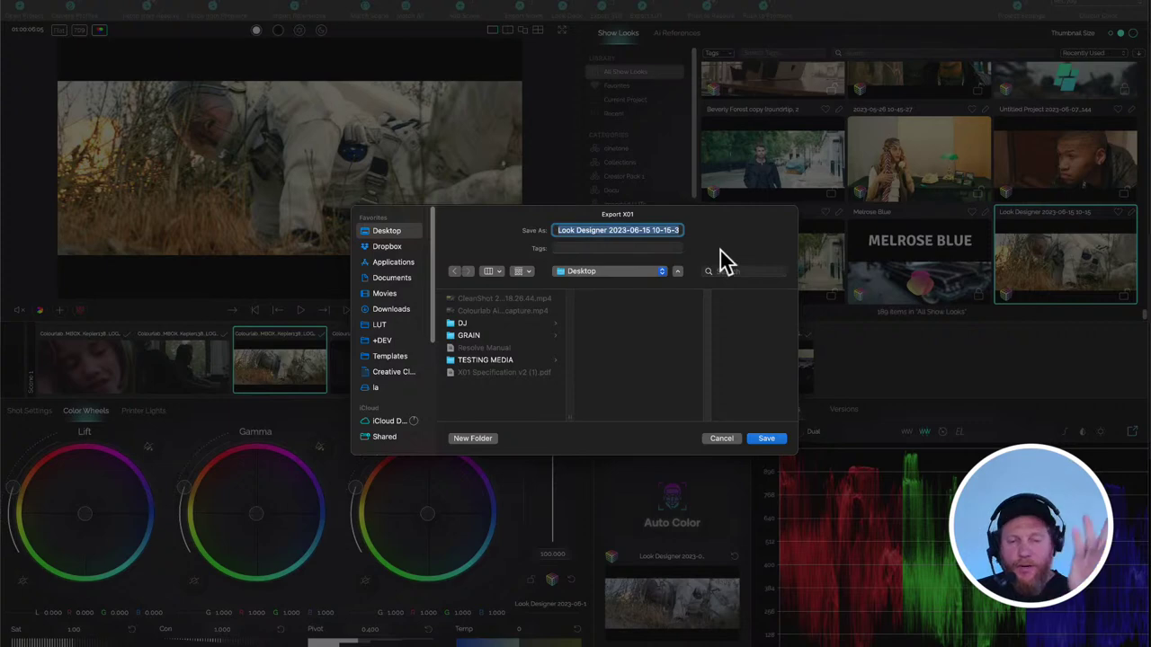
{"action": "left_click", "coordinate": [773, 439]}
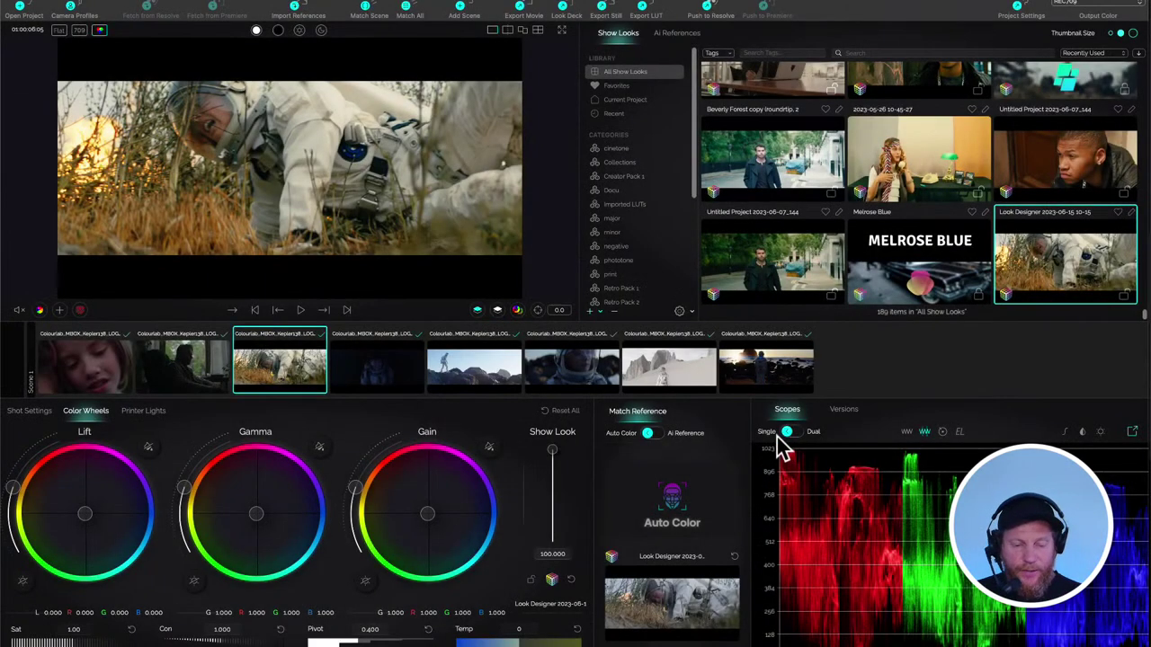
- Switch to DaVinci Resolve and add a second serial node with Look Designer 3.0.0 to astronaut clip 03
{"action": "key", "text": "super+Tab"}
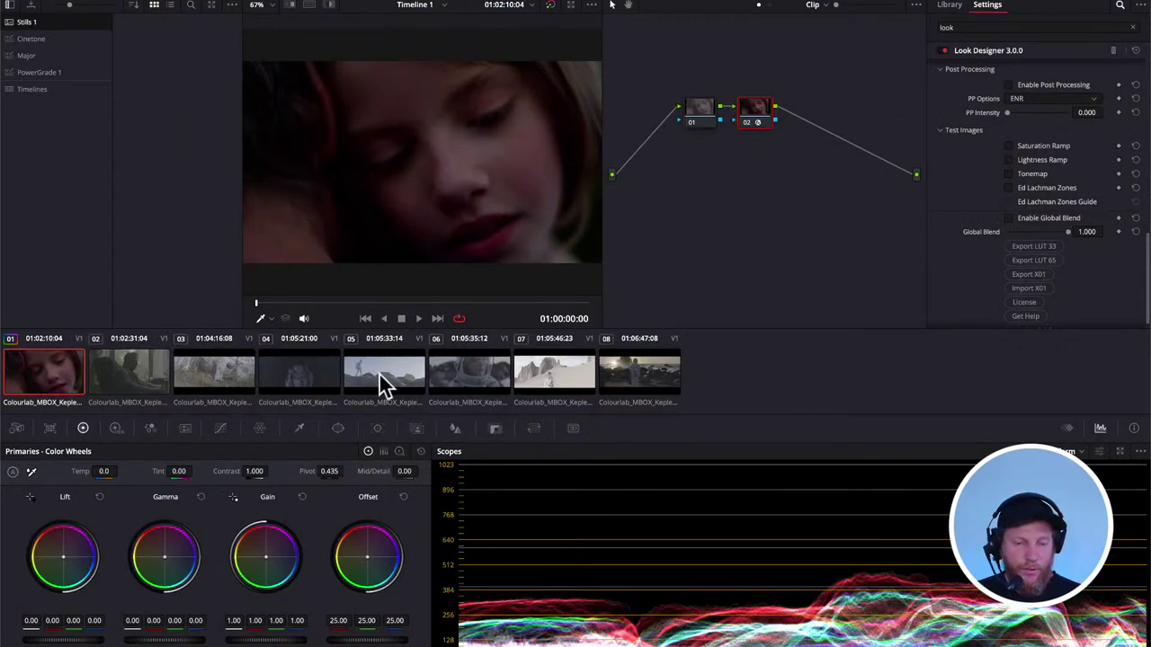
{"action": "left_click", "coordinate": [216, 386]}
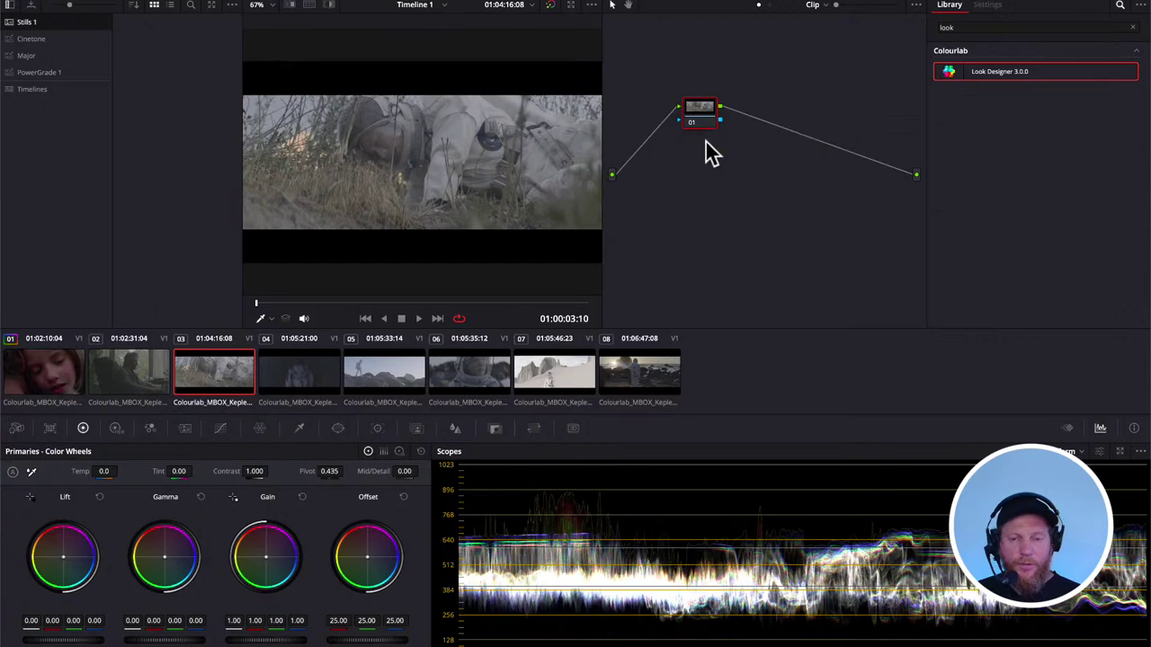
{"action": "key", "text": "alt+s"}
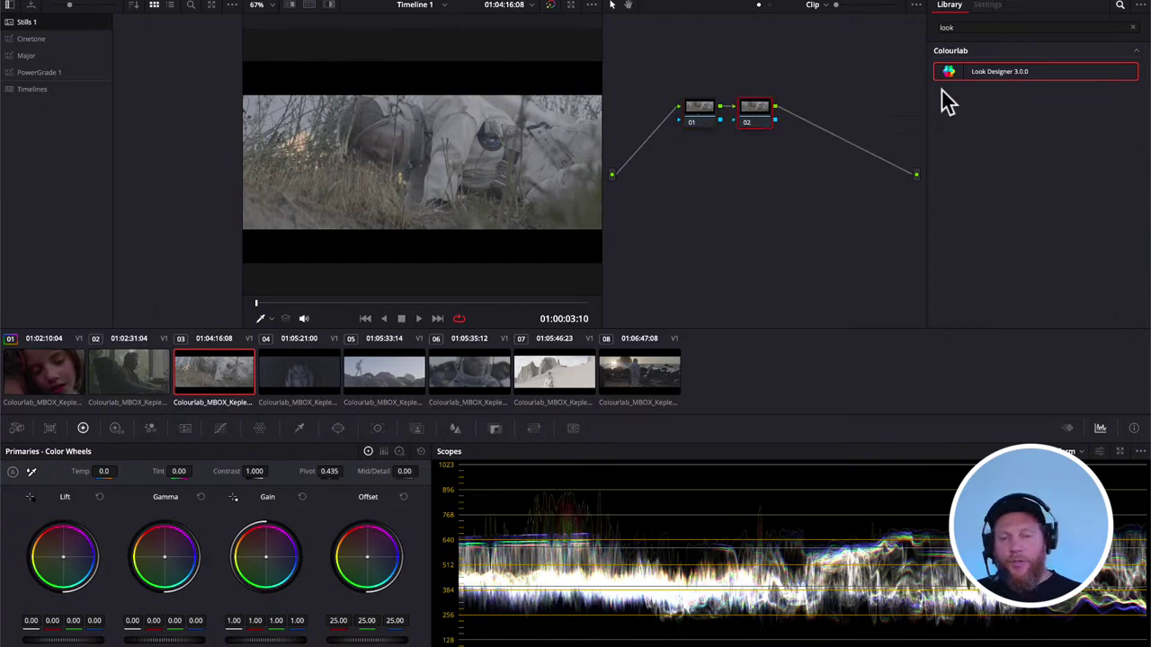
{"action": "left_click_drag", "start_coordinate": [954, 70], "coordinate": [754, 115]}
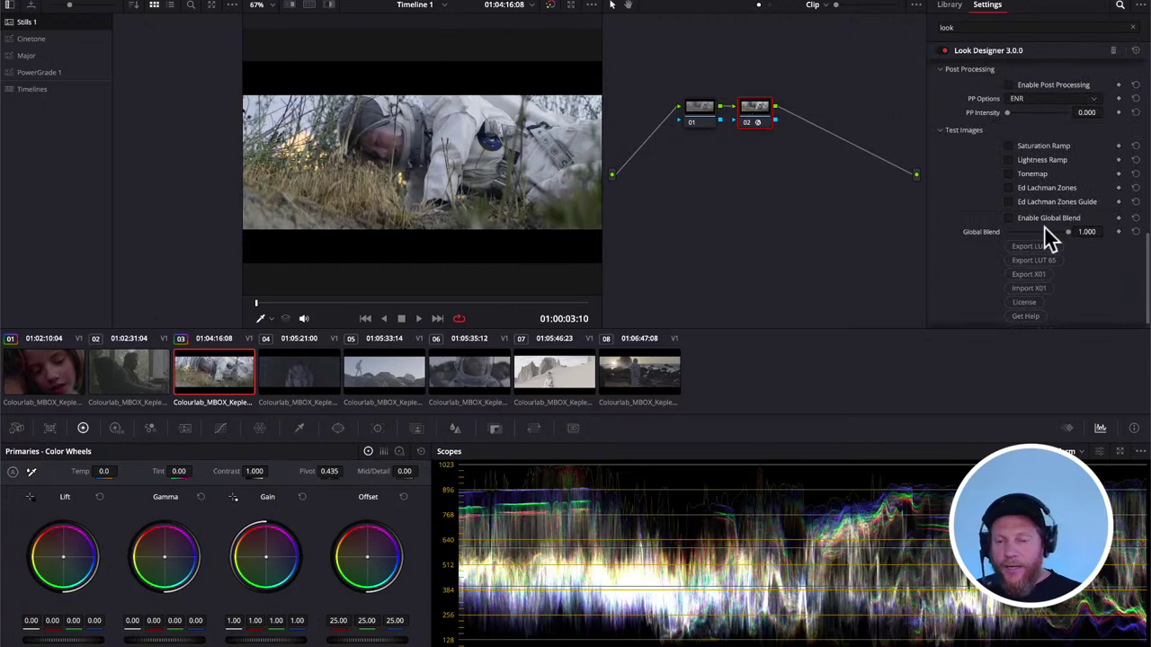
{"action": "left_click", "coordinate": [1029, 289]}
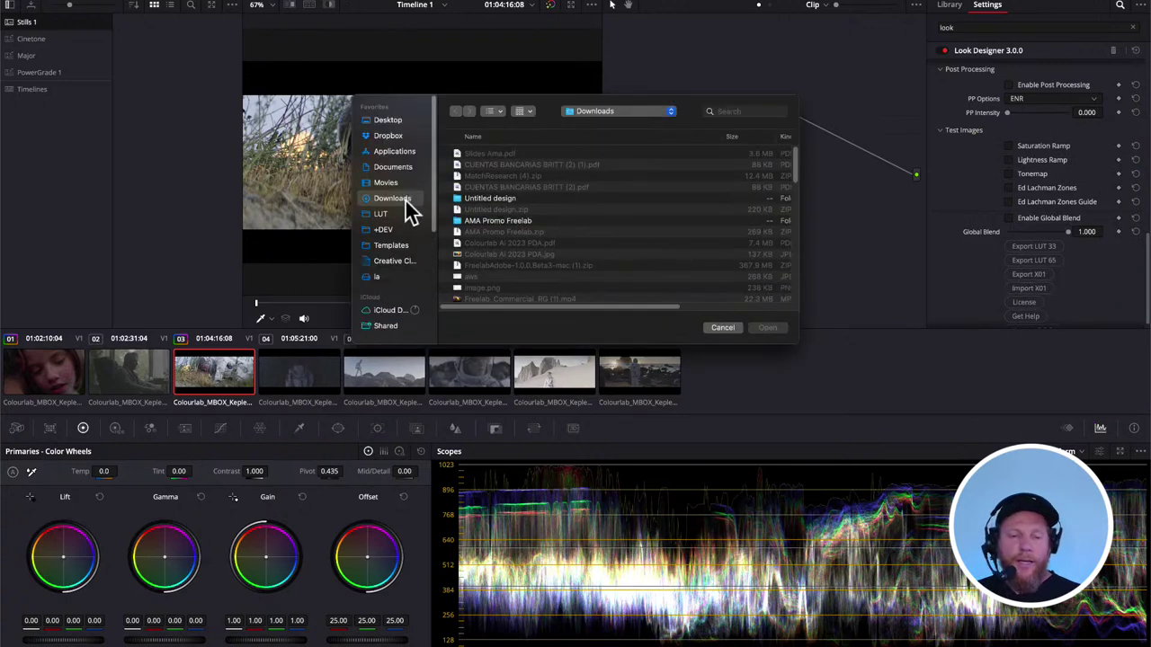
{"action": "left_click", "coordinate": [389, 120]}
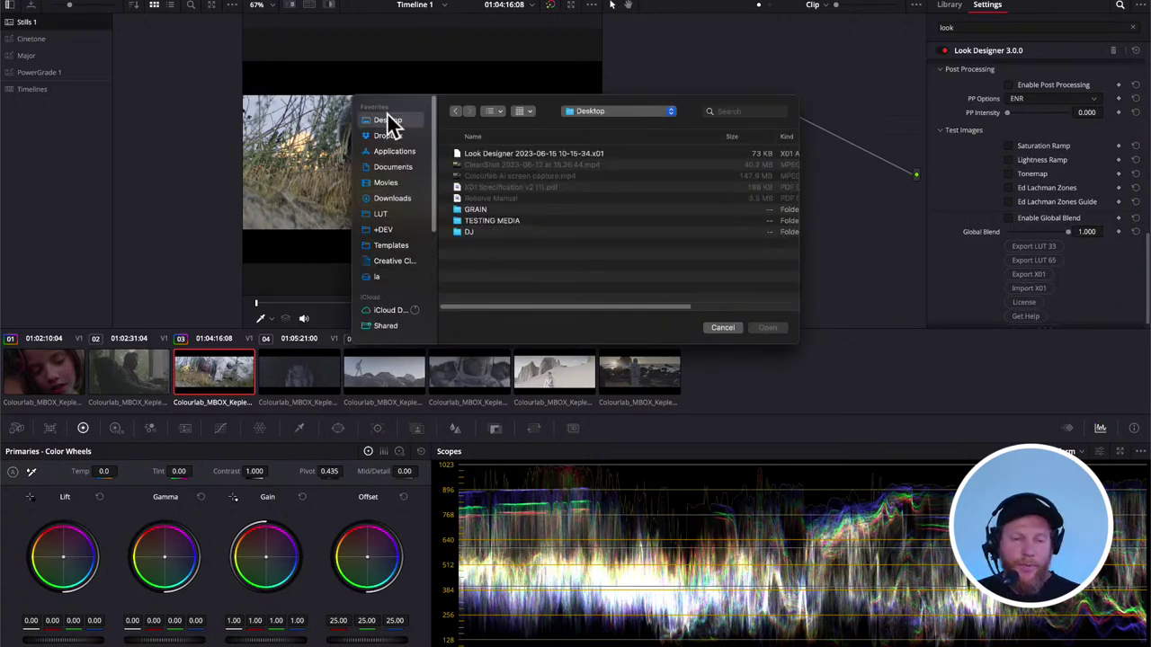
{"action": "left_click", "coordinate": [498, 153]}
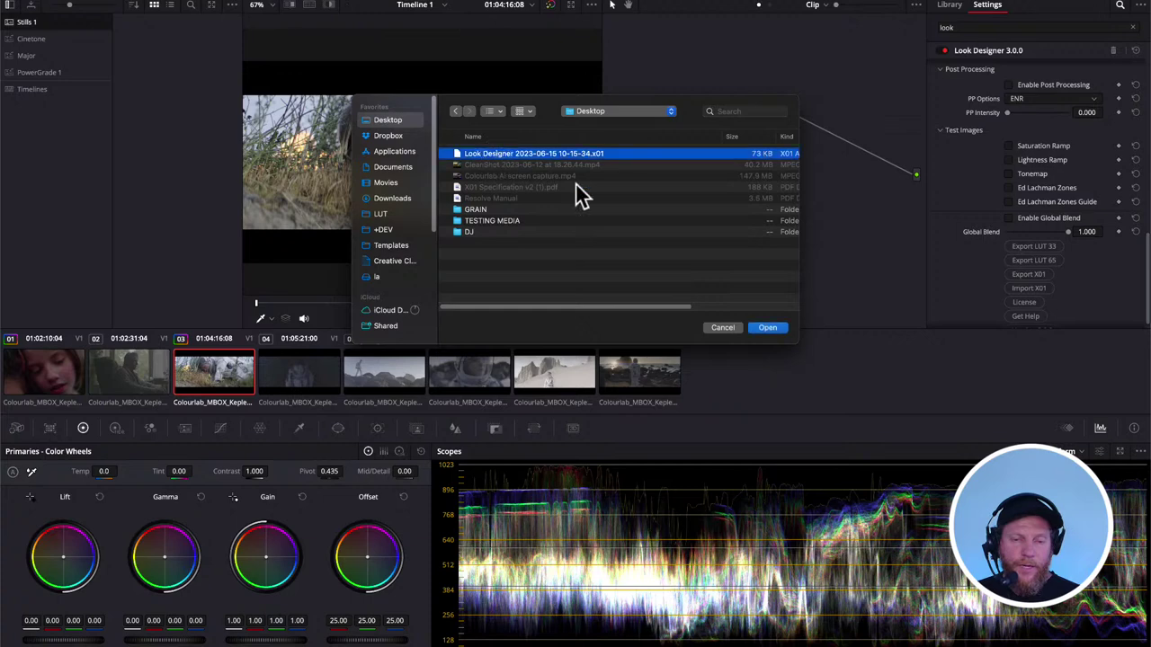
{"action": "left_click", "coordinate": [766, 328]}
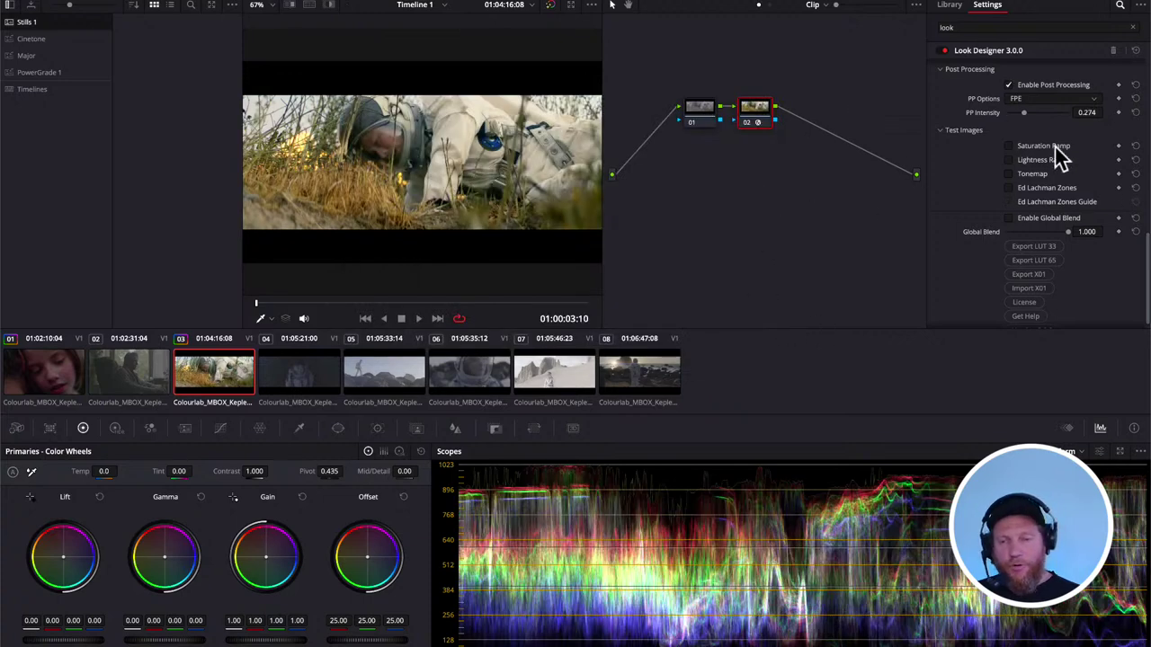
{"action": "scroll", "coordinate": [1057, 162], "scroll_direction": "up", "scroll_amount": 6}
{"action": "scroll", "coordinate": [1059, 164], "scroll_direction": "up", "scroll_amount": 3}
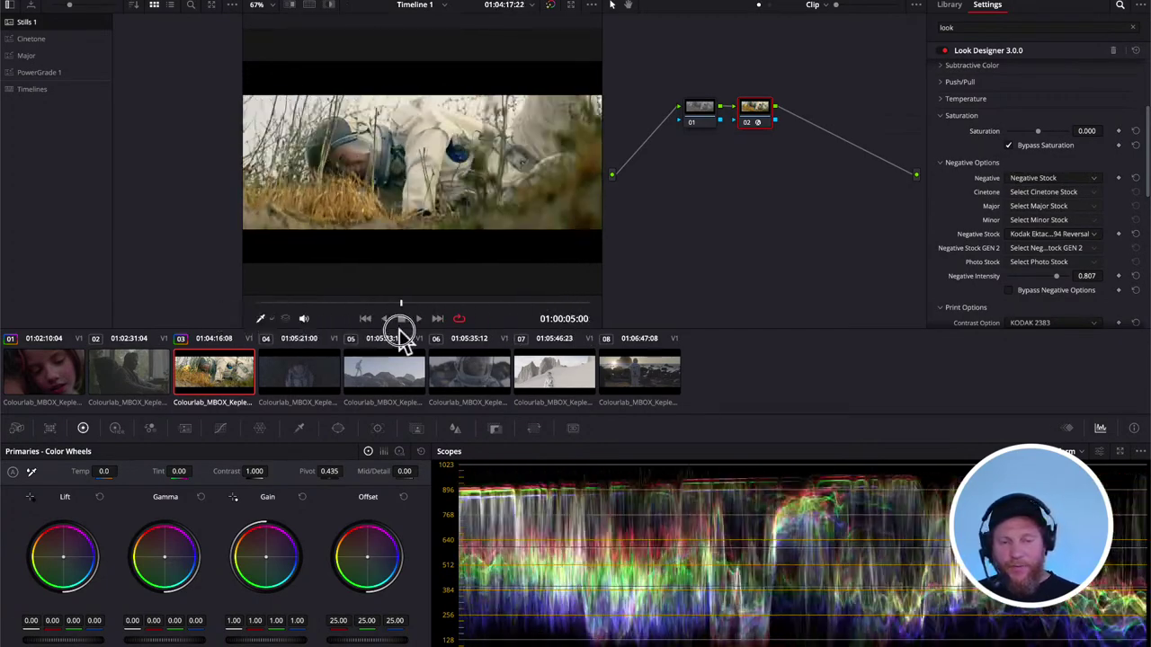
- Play astronaut clip 03 with the imported look in the full-screen viewer, and return to the grading view
{"action": "key", "text": "ctrl+f"}
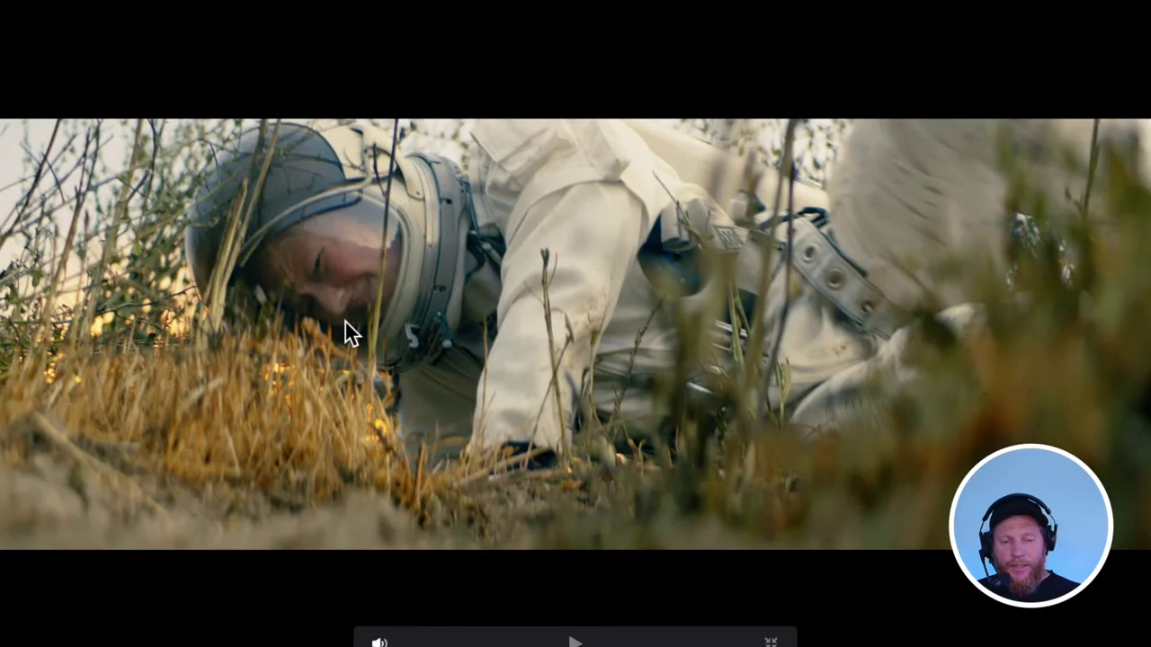
{"action": "key", "text": "space"}
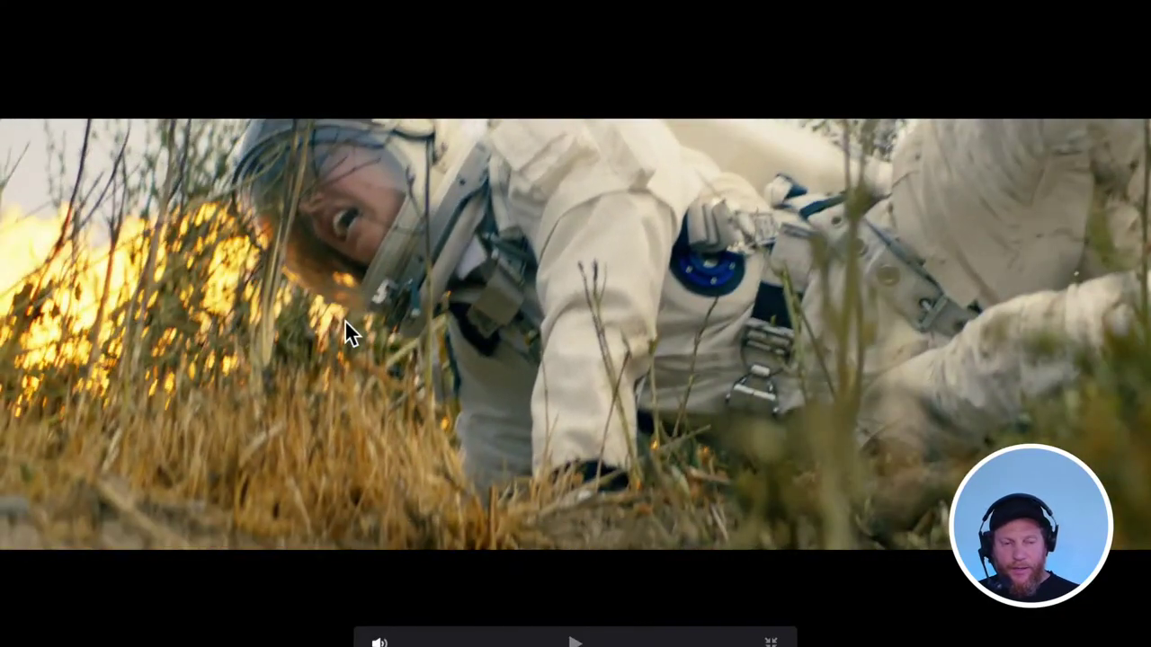
{"action": "key", "text": "ctrl+f"}
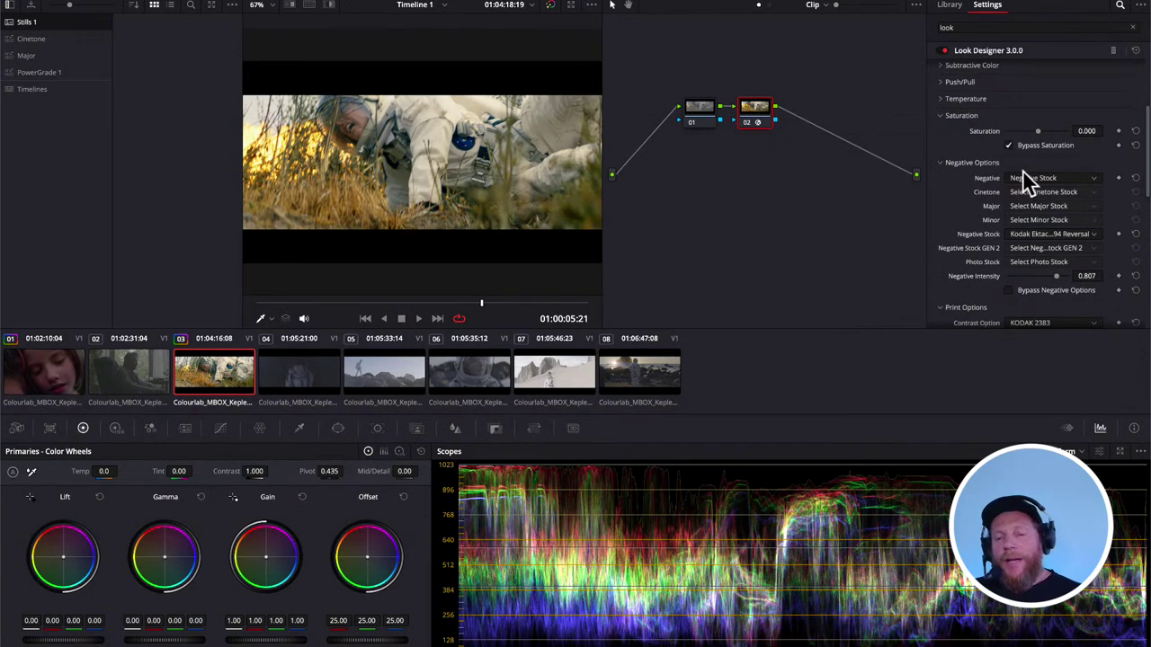
- Review the imported Look Designer settings from the profiles down, expanding Push/Pull and Subtractive Color
{"action": "scroll", "coordinate": [1056, 185], "scroll_direction": "up", "scroll_amount": 5}
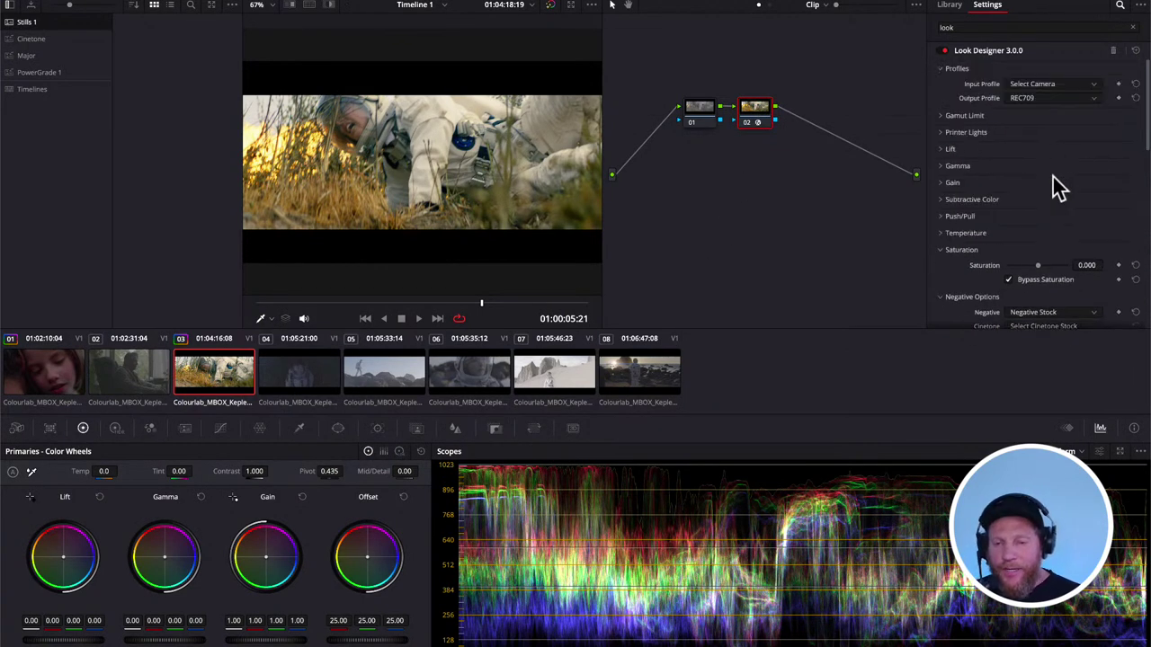
{"action": "scroll", "coordinate": [1057, 185], "scroll_direction": "down", "scroll_amount": 4}
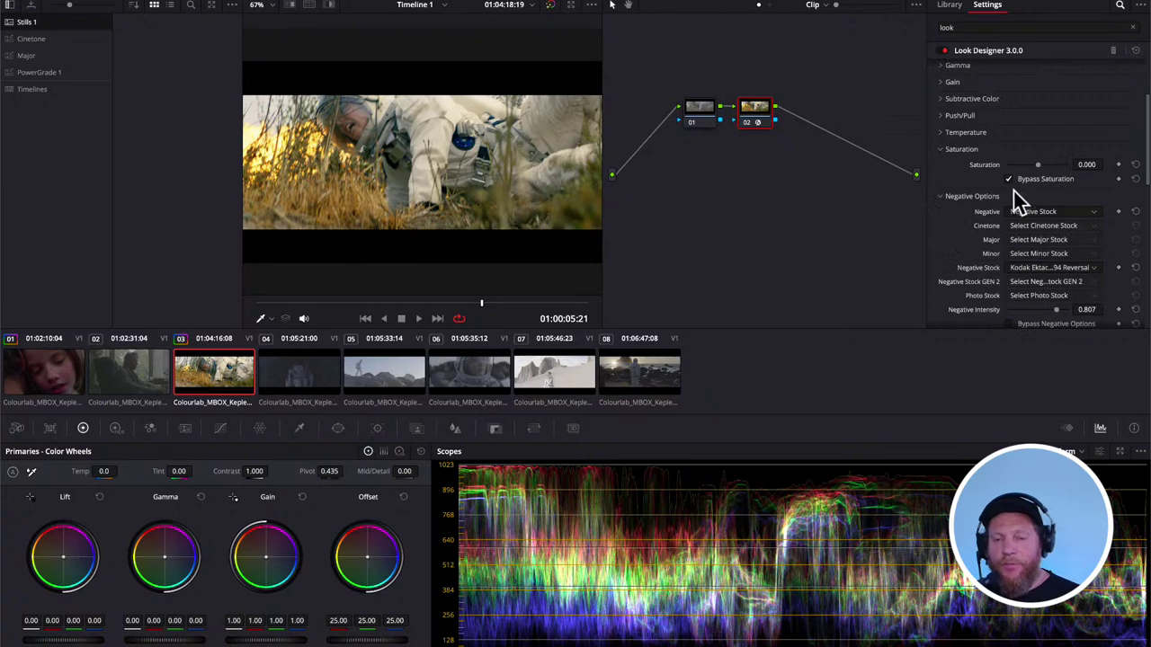
{"action": "left_click", "coordinate": [942, 115]}
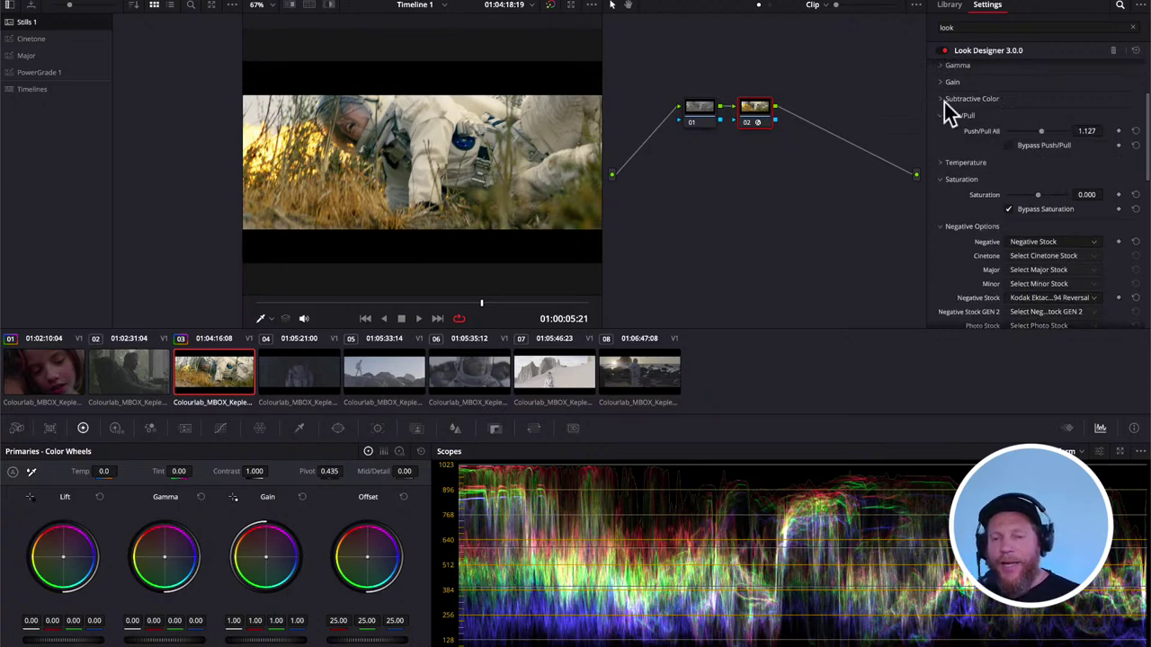
{"action": "left_click", "coordinate": [941, 99]}
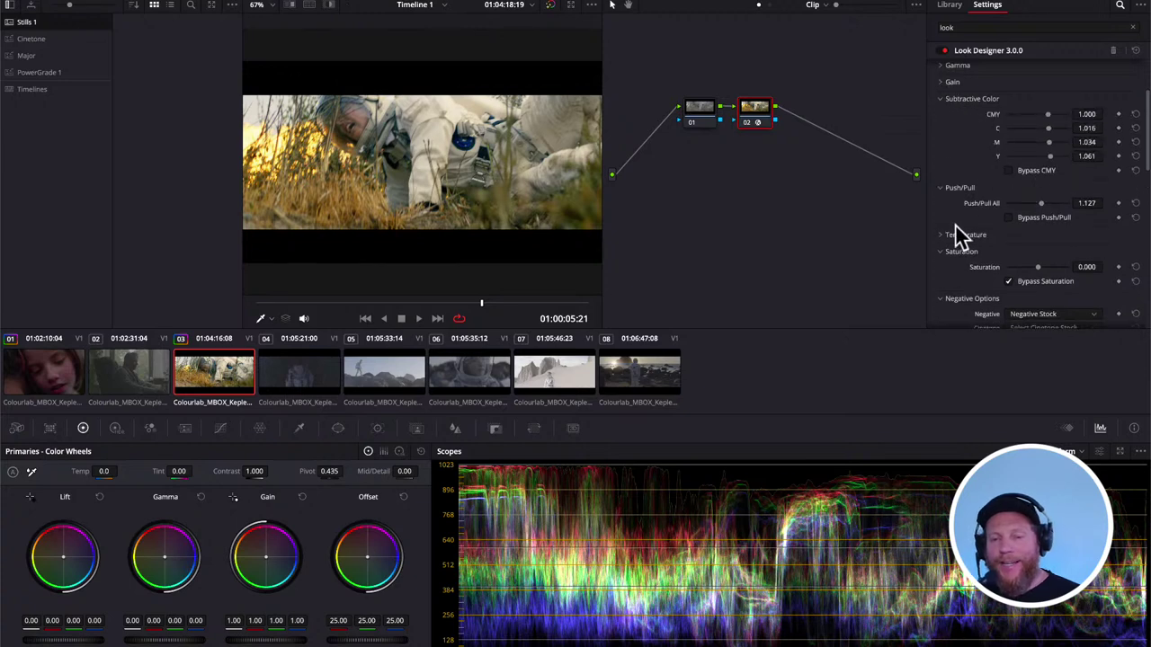
- Scrub and play through astronaut clip 03 in the viewer to check the look on different frames
{"action": "left_click_drag", "start_coordinate": [501, 306], "coordinate": [405, 310]}
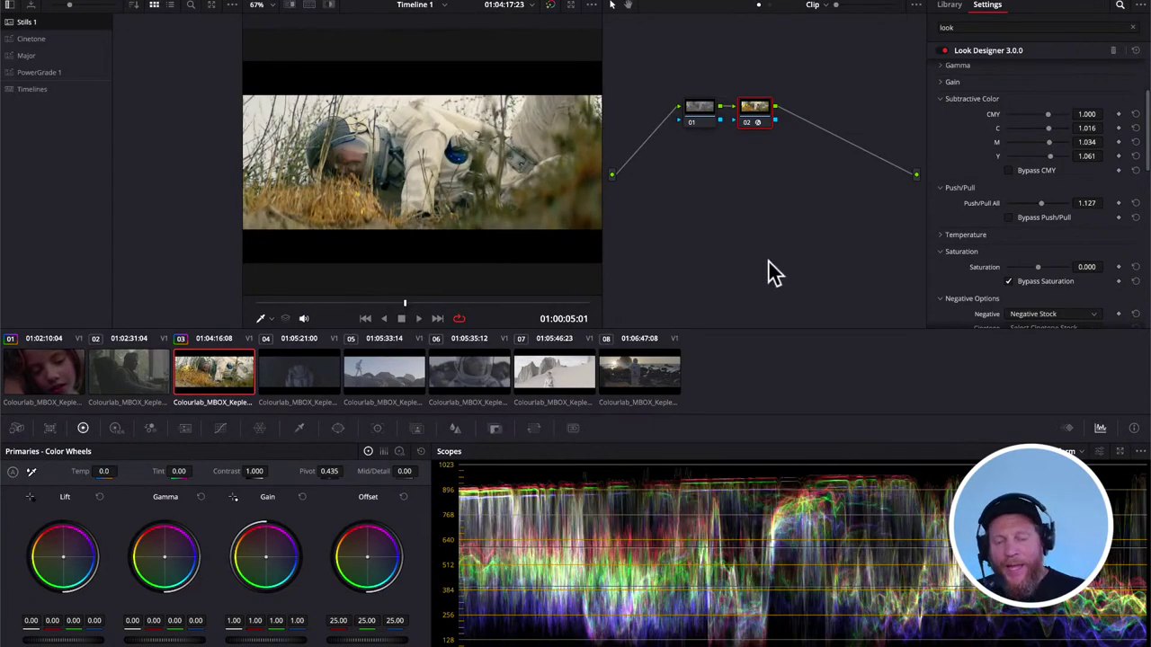
{"action": "mouse_move", "coordinate": [438, 314]}
{"action": "left_mouse_down"}
{"action": "mouse_move", "coordinate": [489, 308]}
{"action": "mouse_move", "coordinate": [440, 311]}
{"action": "left_mouse_up"}
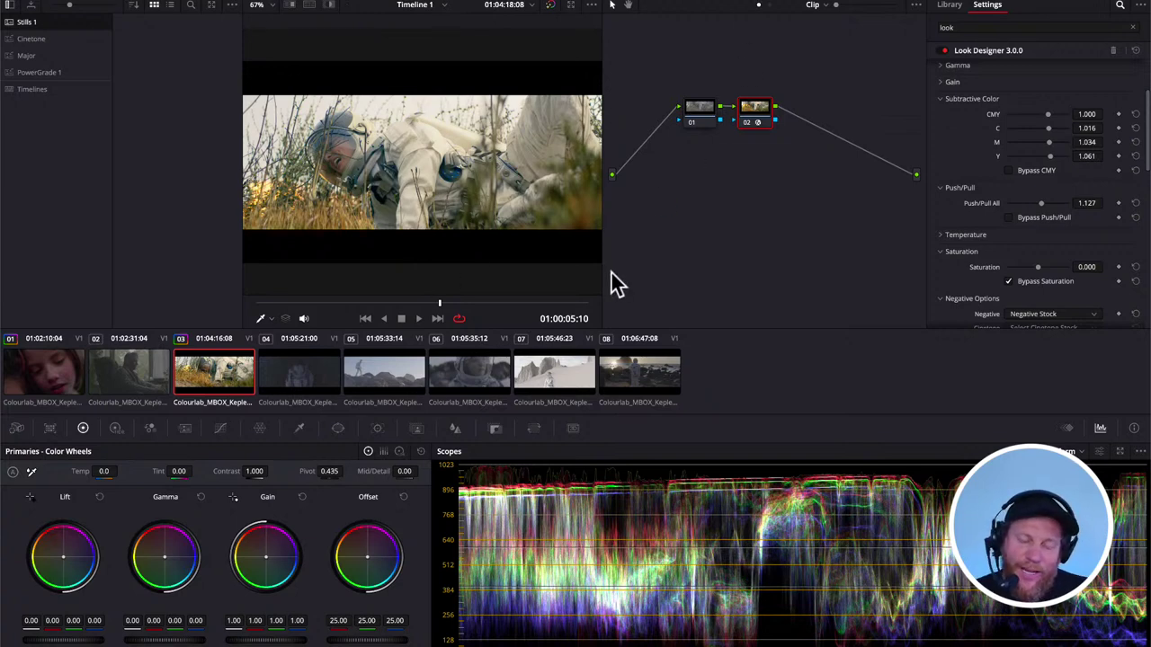
{"action": "left_click", "coordinate": [405, 315]}
{"action": "left_click", "coordinate": [419, 319]}
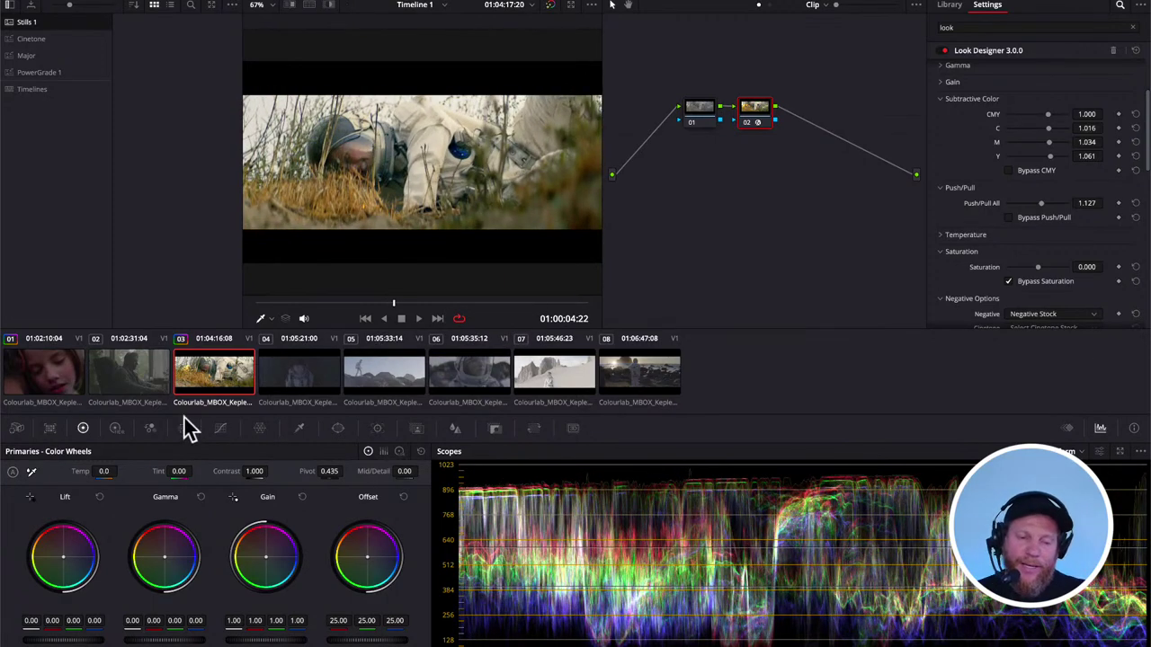
- Copy the grade from clip 03 to clip 02 and raise the gamma on its node 01 to 0.03
{"action": "left_click", "coordinate": [144, 385]}
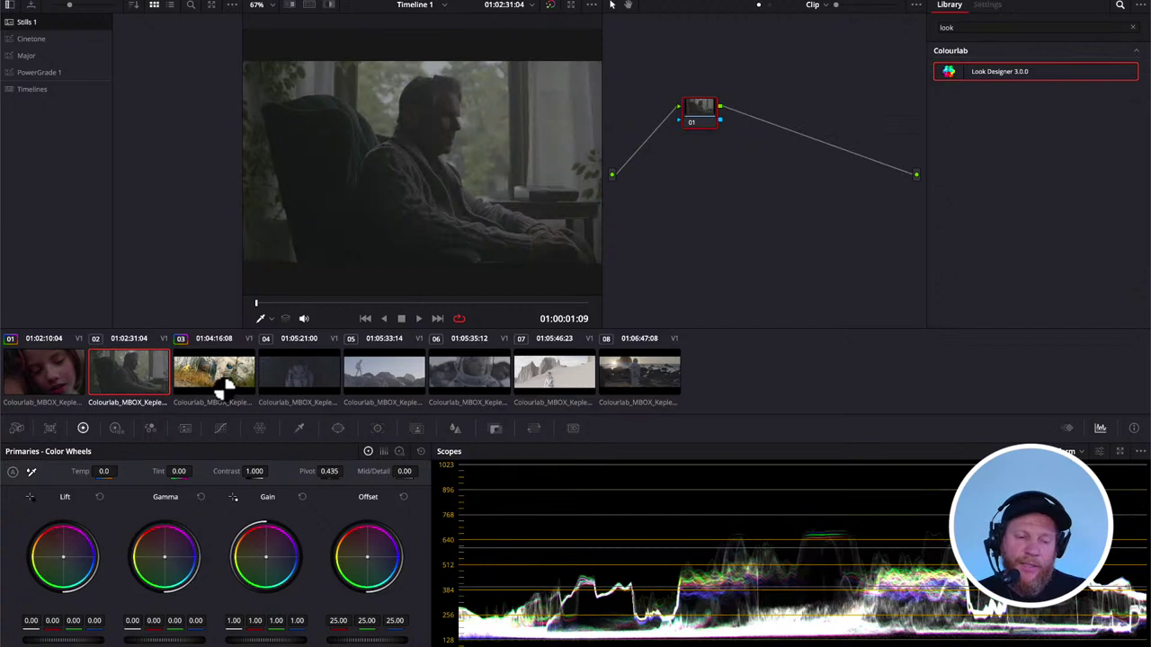
{"action": "left_click", "coordinate": [211, 370]}
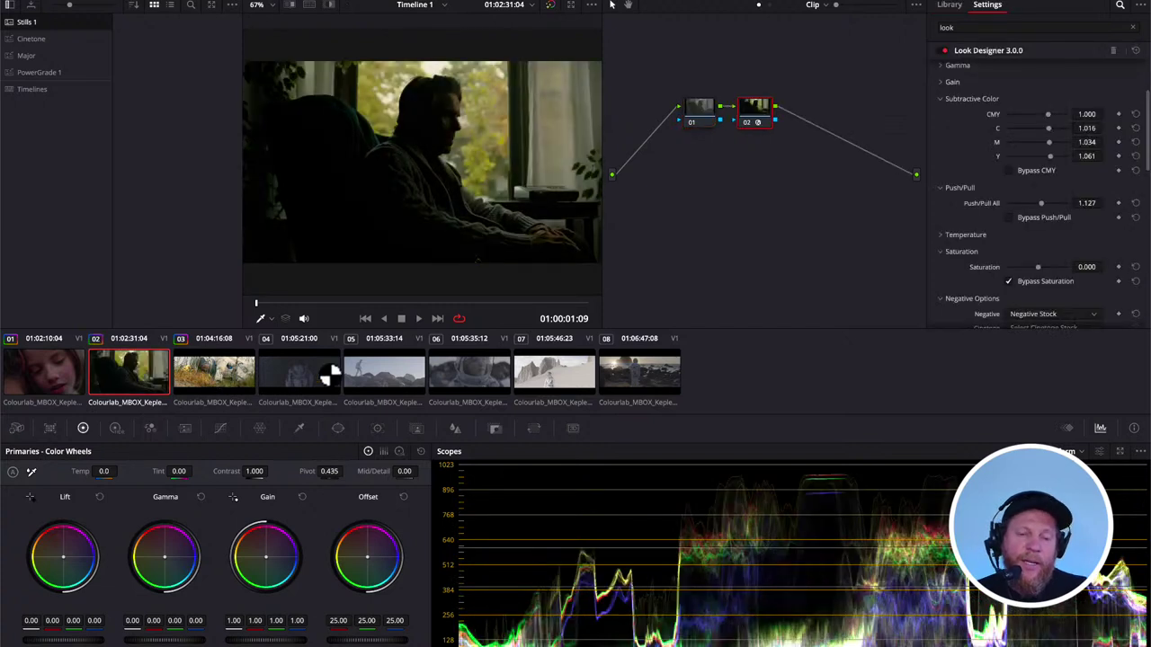
{"action": "left_click", "coordinate": [702, 130]}
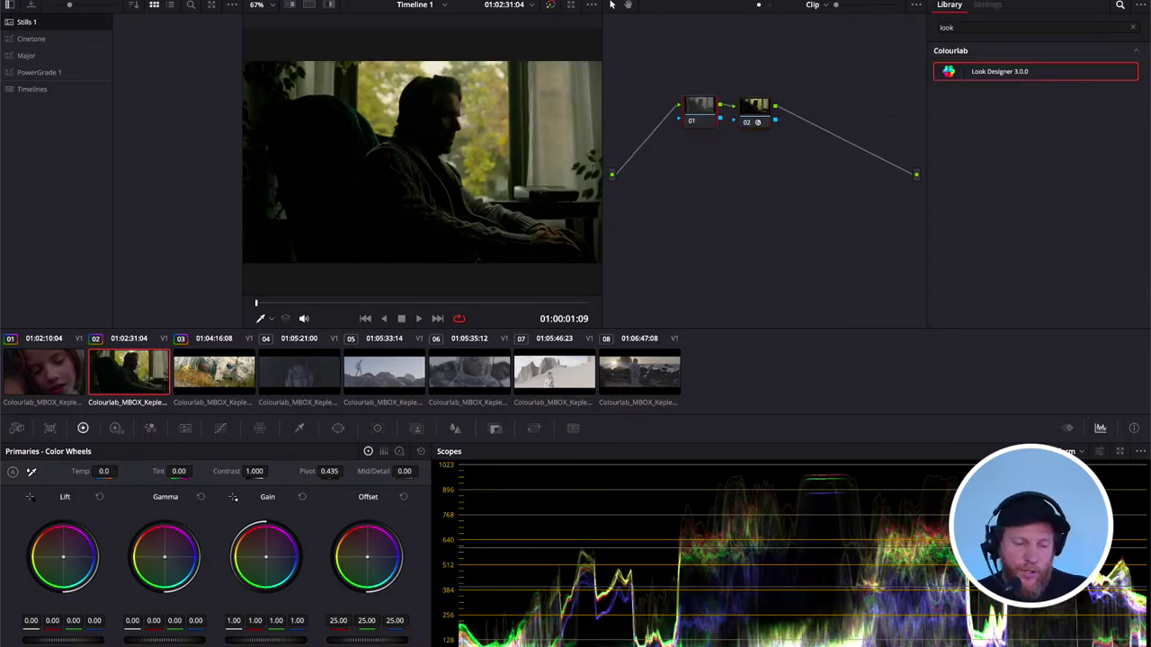
{"action": "left_click_drag", "start_coordinate": [153, 640], "coordinate": [205, 644]}
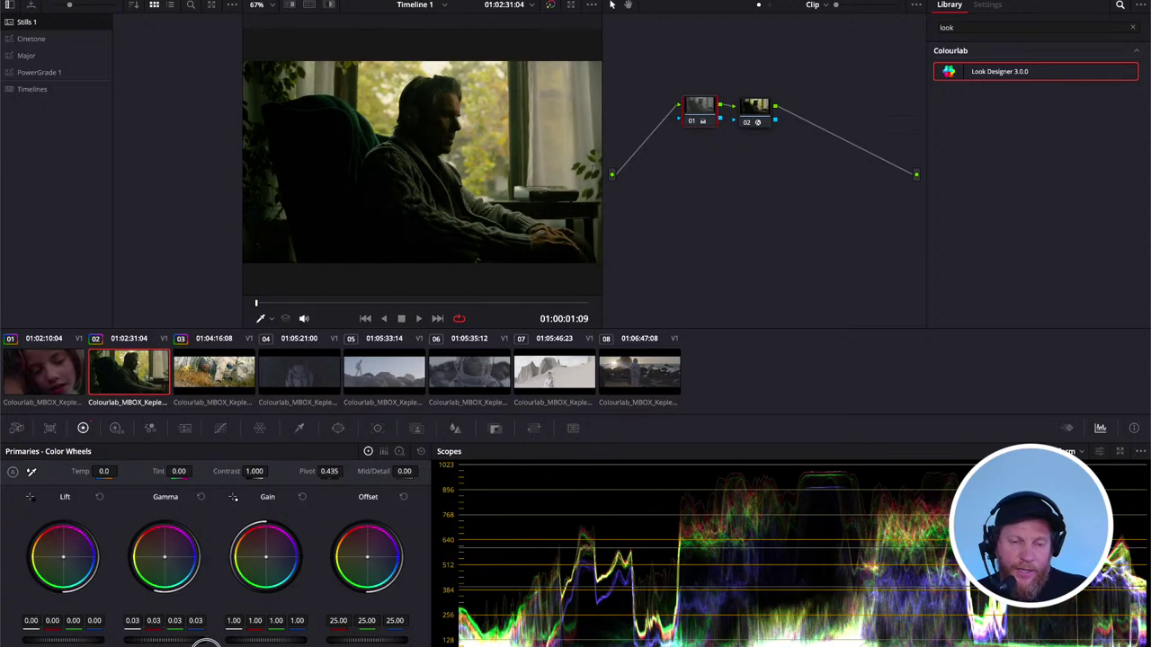
- Copy the adjusted grade from clip 02 to clip 01
{"action": "left_click", "coordinate": [51, 385]}
{"action": "middle_click", "coordinate": [142, 376]}
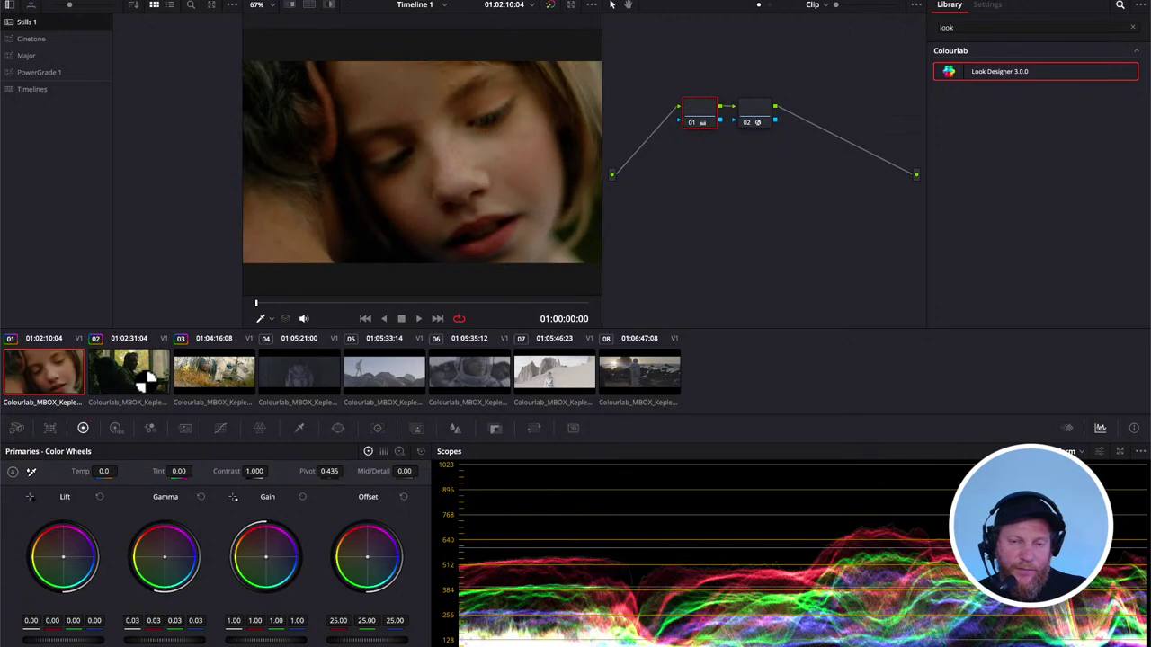
- Copy the grade from clip 03 to clip 04 and raise the gamma on its node 01 to 0.09
{"action": "left_click", "coordinate": [313, 389]}
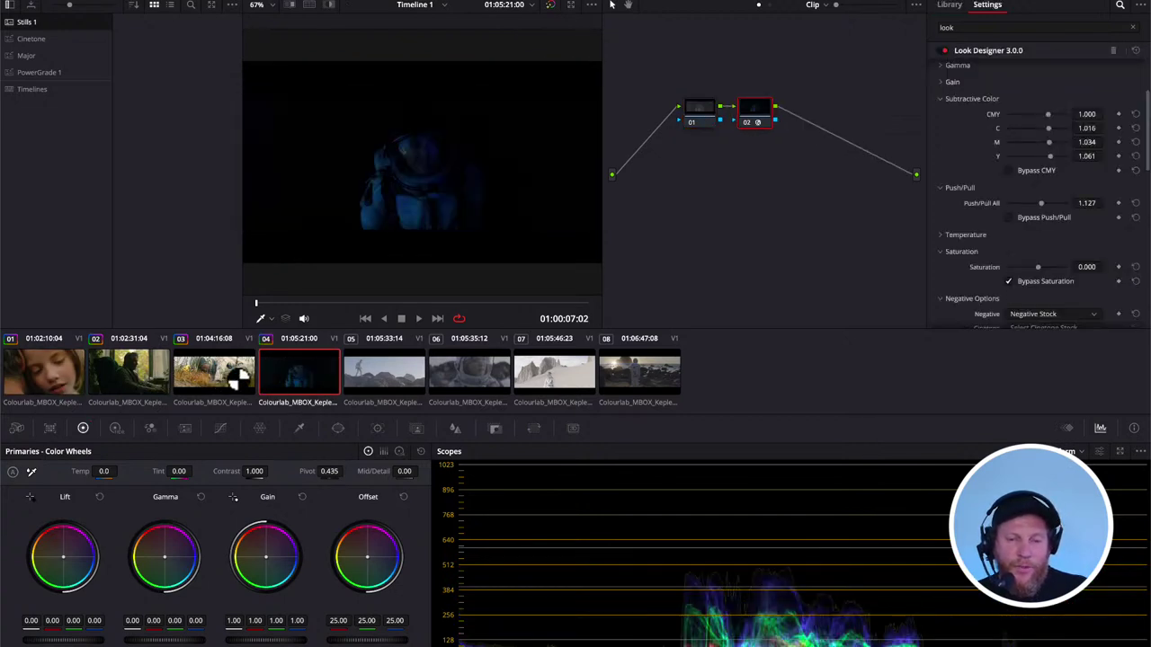
{"action": "left_click", "coordinate": [699, 113]}
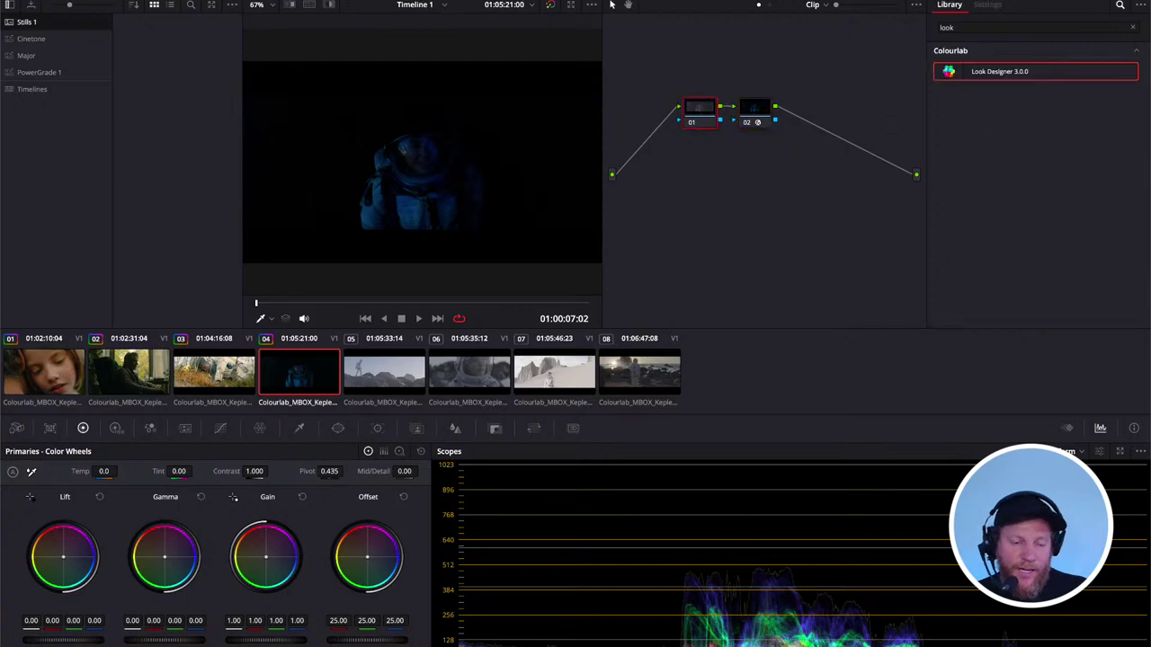
{"action": "left_click_drag", "start_coordinate": [200, 643], "coordinate": [220, 643]}
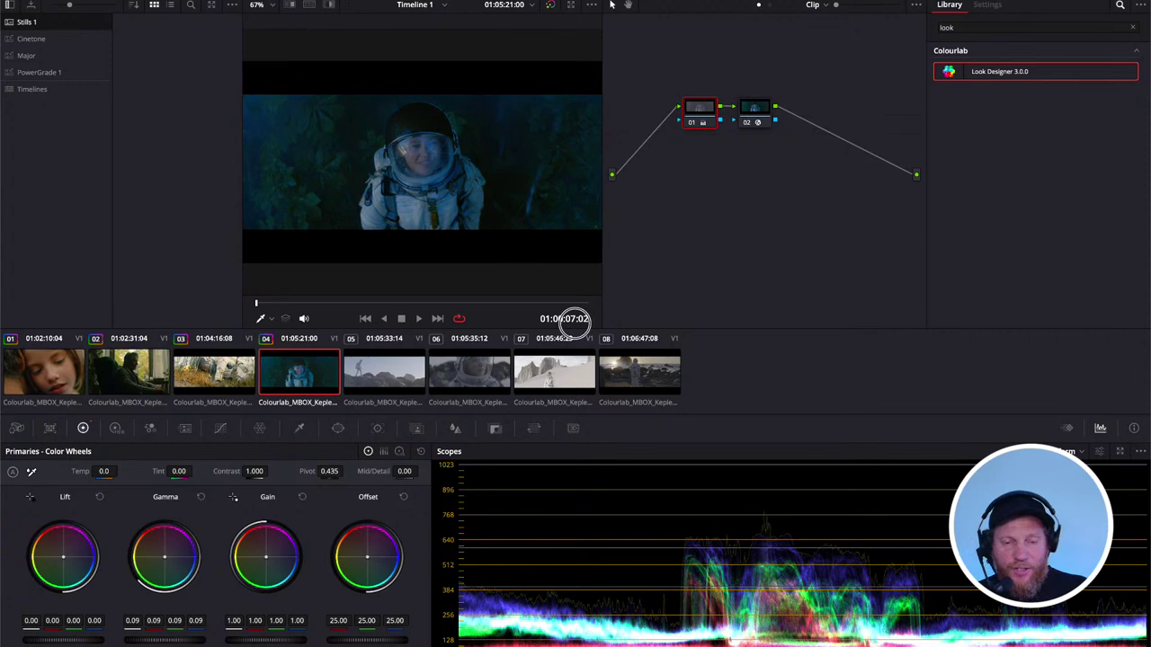
- Copy the clip 03 grade to clip 05 and from there to clip 06, raising the gamma on clip 06's node 01 to 0.04
{"action": "left_click", "coordinate": [390, 391]}
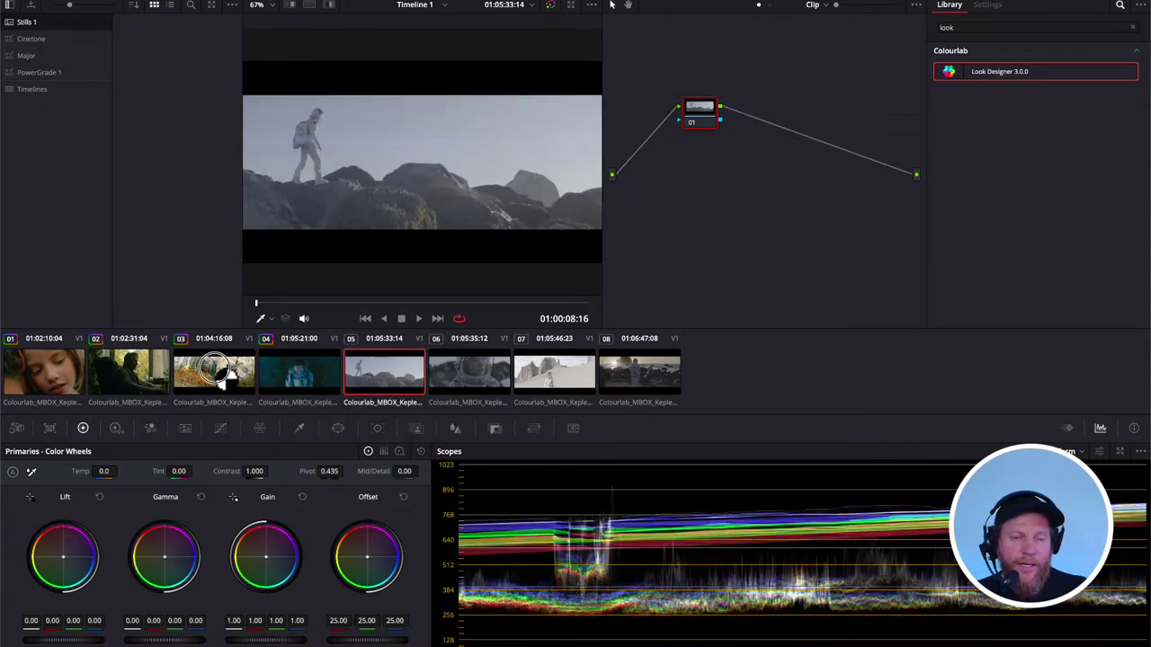
{"action": "left_click", "coordinate": [476, 384]}
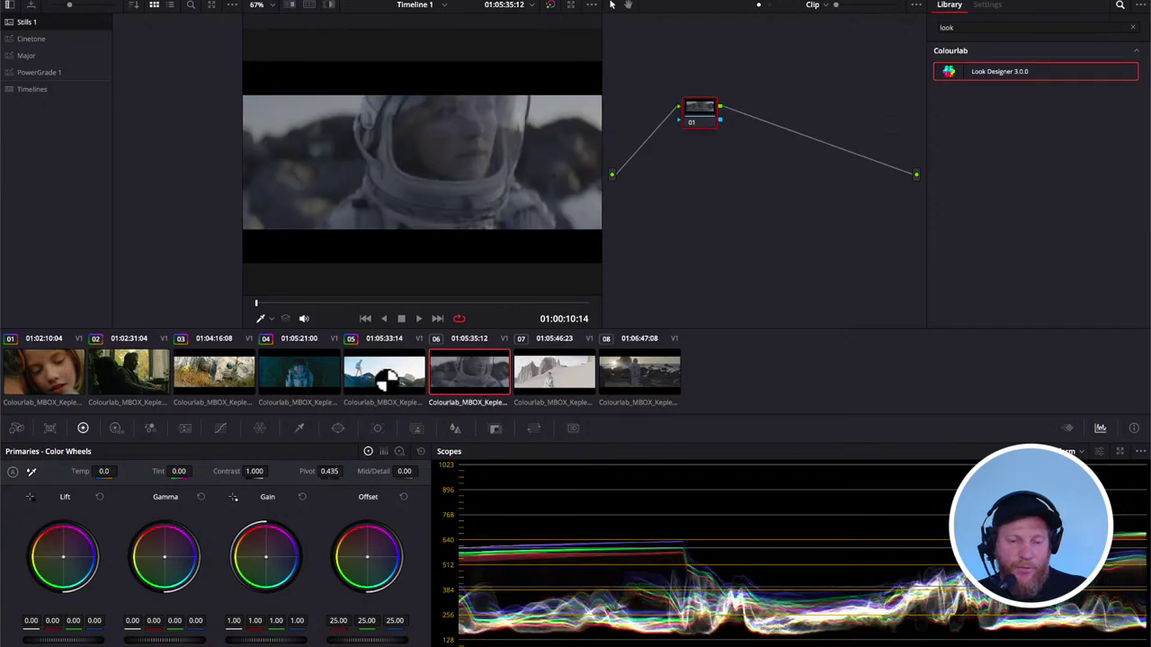
{"action": "middle_click", "coordinate": [385, 380]}
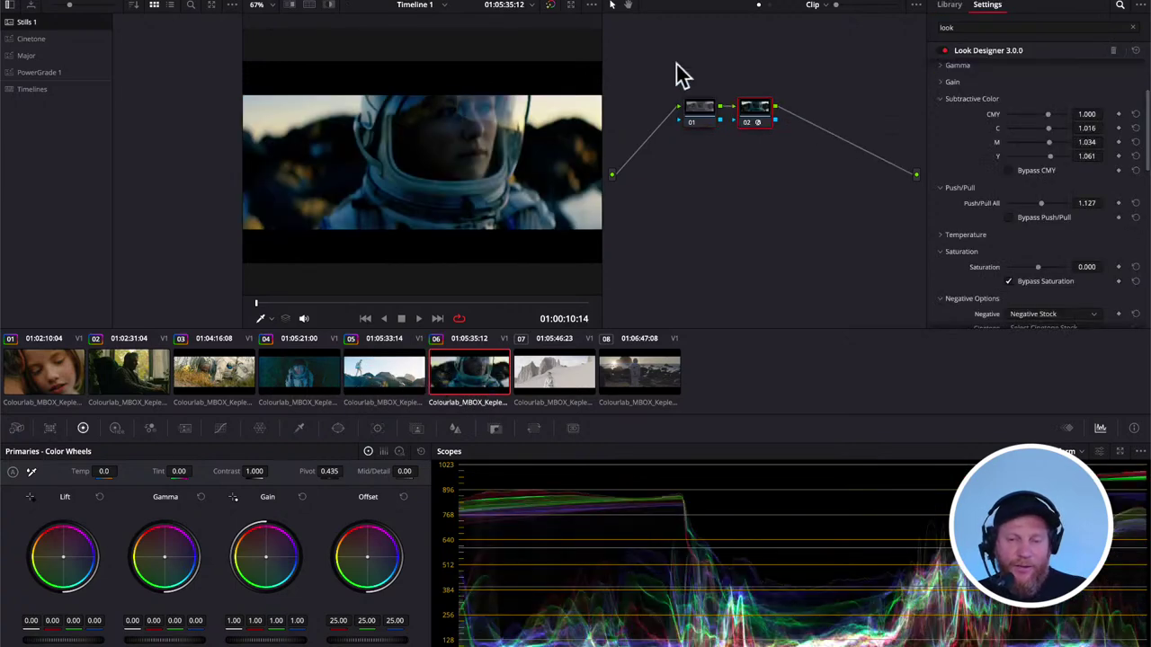
{"action": "left_click", "coordinate": [706, 115]}
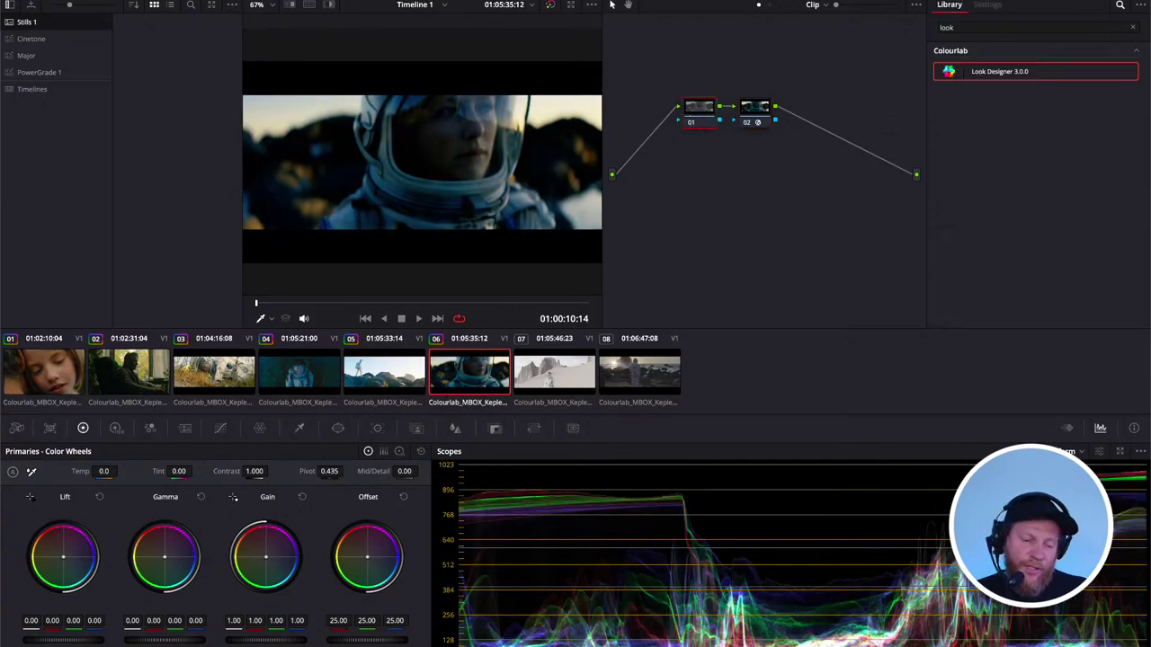
{"action": "left_click_drag", "start_coordinate": [162, 640], "coordinate": [231, 644]}
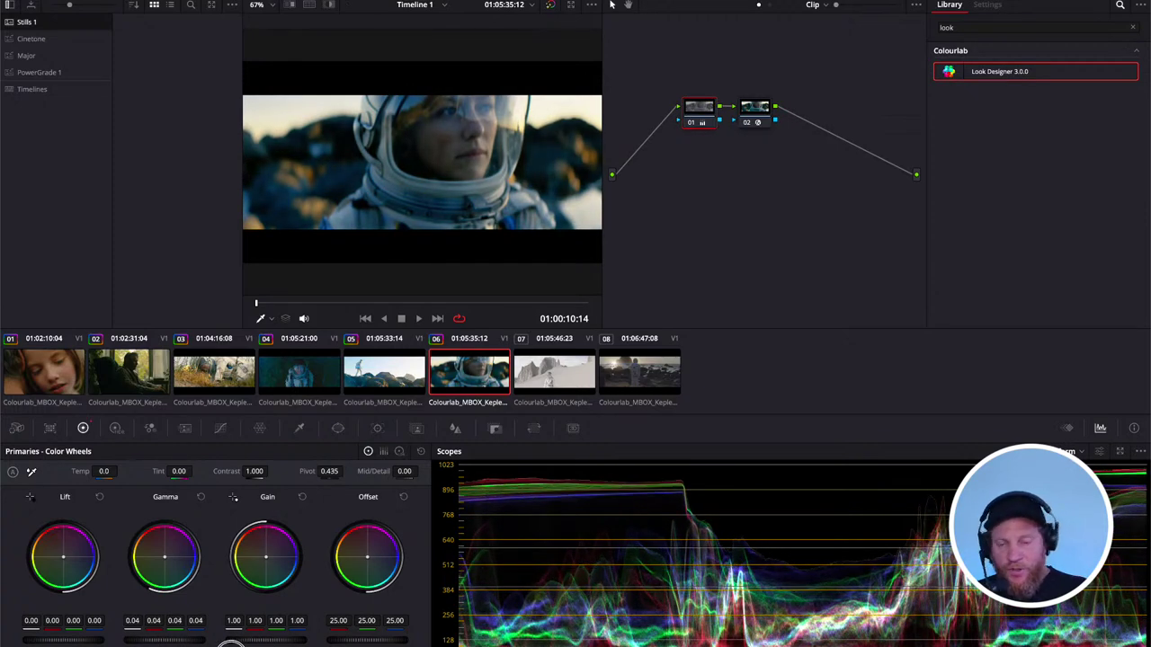
- Set the output profile of Look Designer on clip 06's node 02 to ARRI LOG-C
{"action": "left_click", "coordinate": [753, 111]}
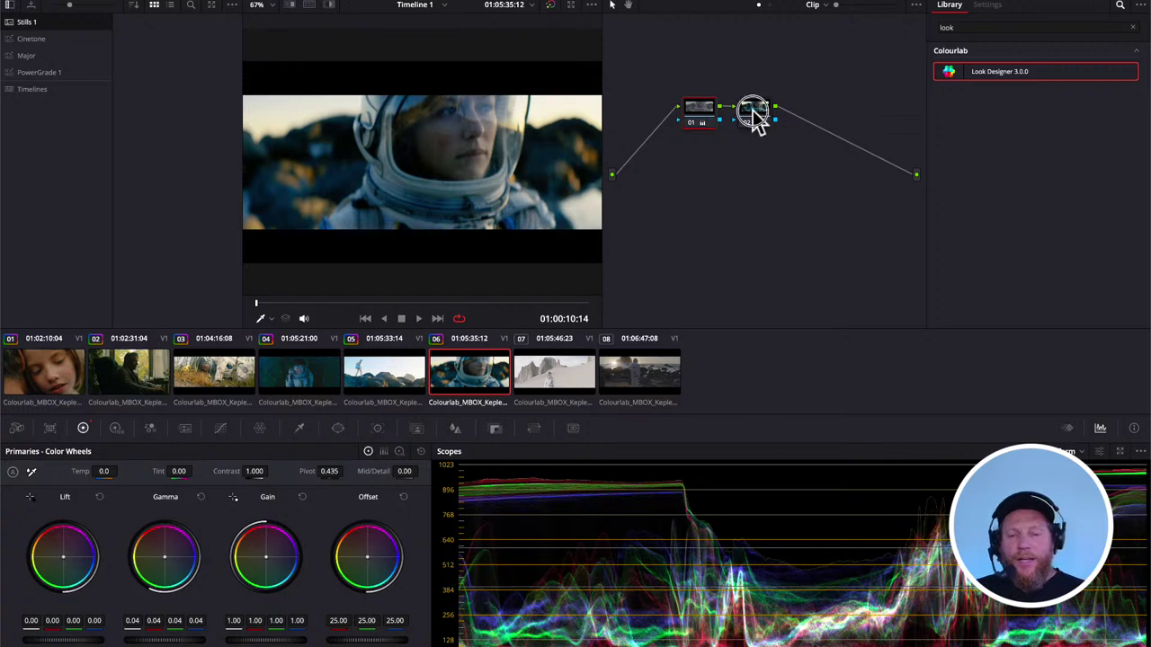
{"action": "scroll", "coordinate": [1061, 135], "scroll_direction": "up", "scroll_amount": 3}
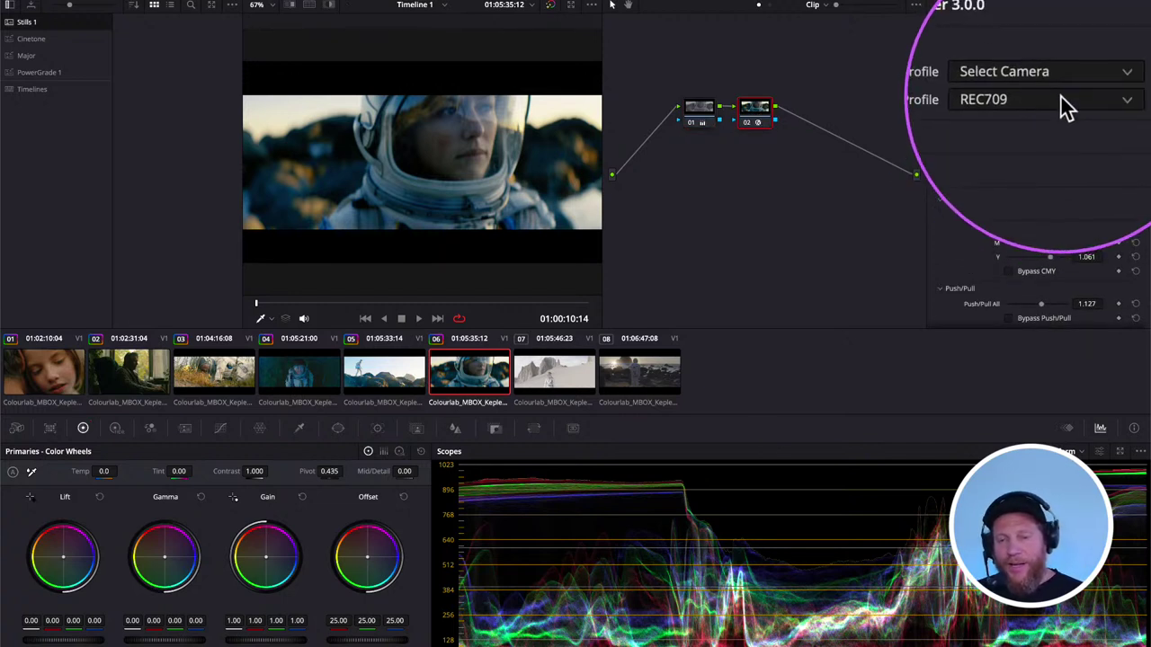
{"action": "left_click", "coordinate": [1058, 98]}
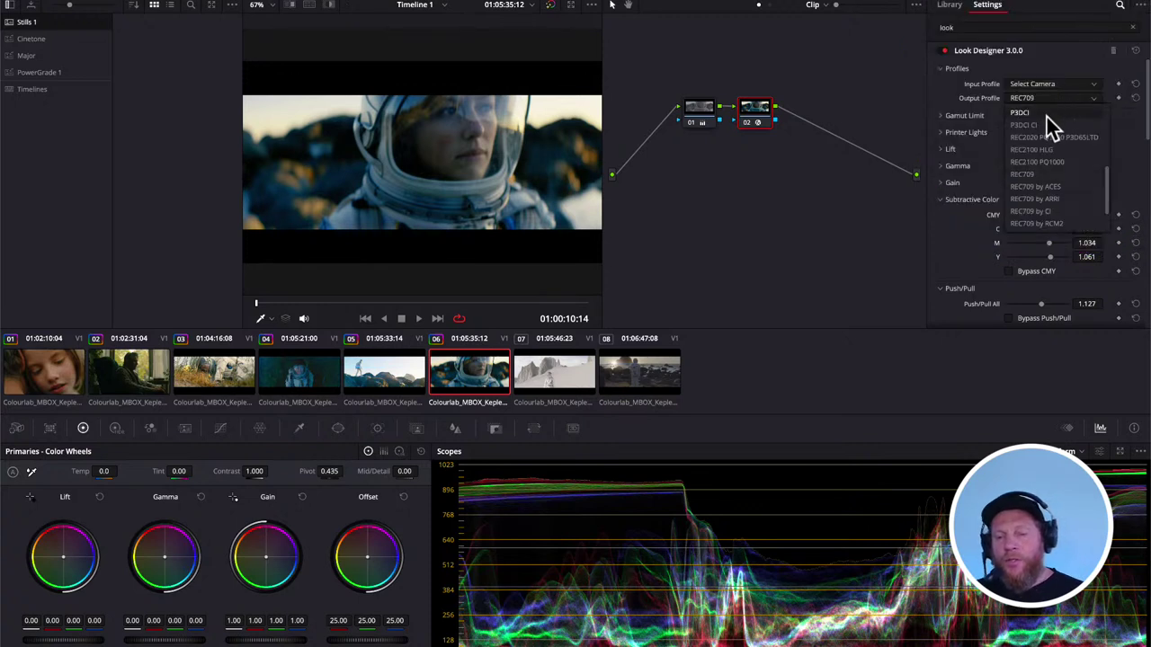
{"action": "scroll", "coordinate": [1074, 157], "scroll_direction": "up", "scroll_amount": 5}
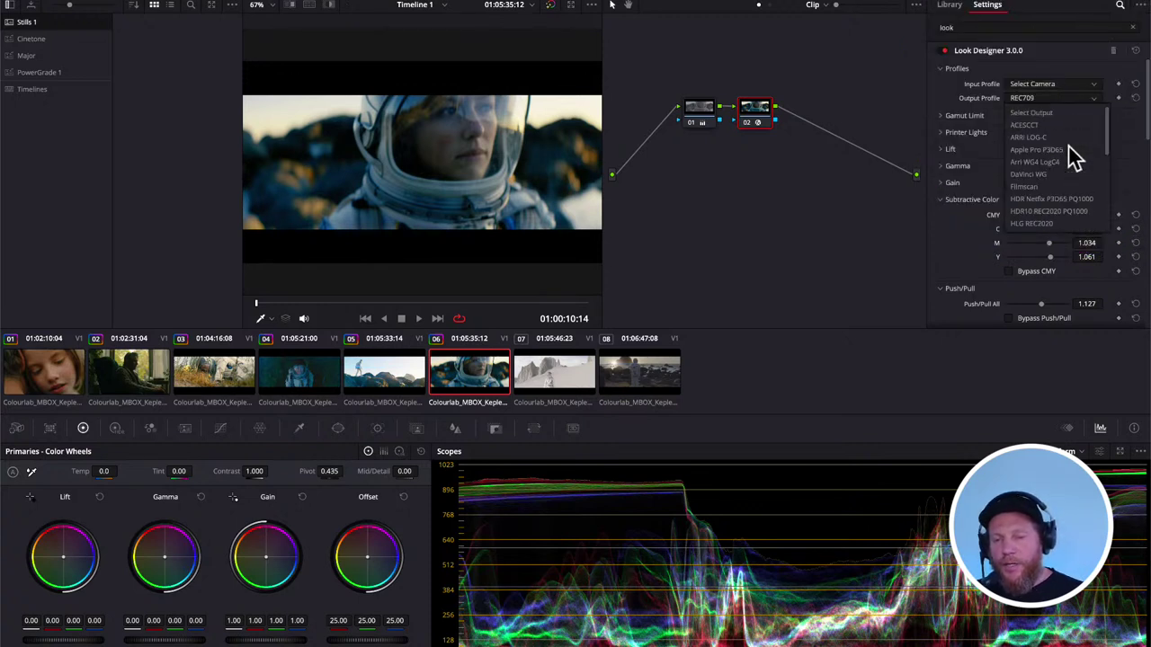
{"action": "left_click", "coordinate": [1049, 135]}
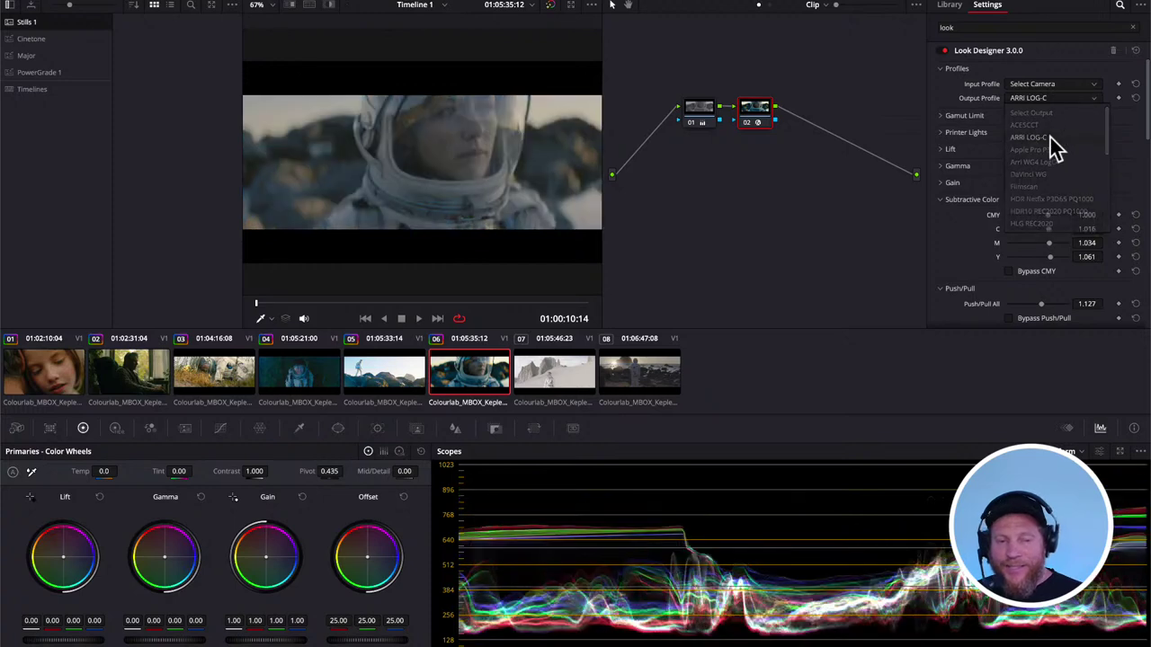
- Switch the node graph to timeline level, add a node with Look Designer 3.0.0, and disable it
{"action": "left_click", "coordinate": [770, 5]}
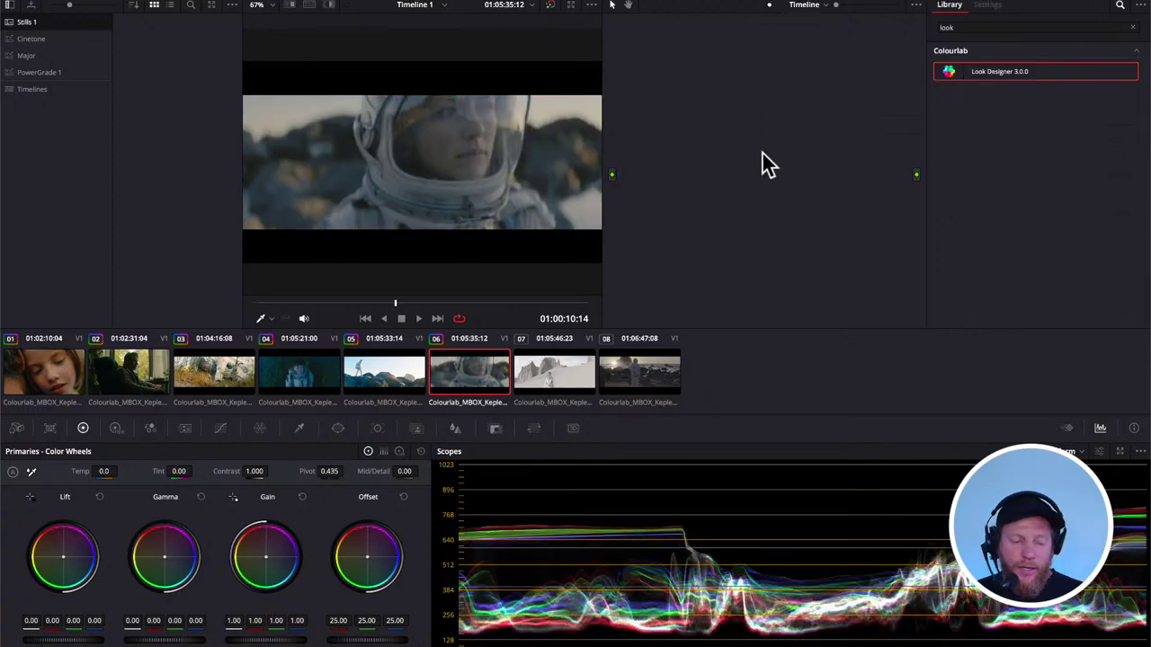
{"action": "key", "text": "alt+s"}
{"action": "left_click_drag", "start_coordinate": [719, 123], "coordinate": [746, 145]}
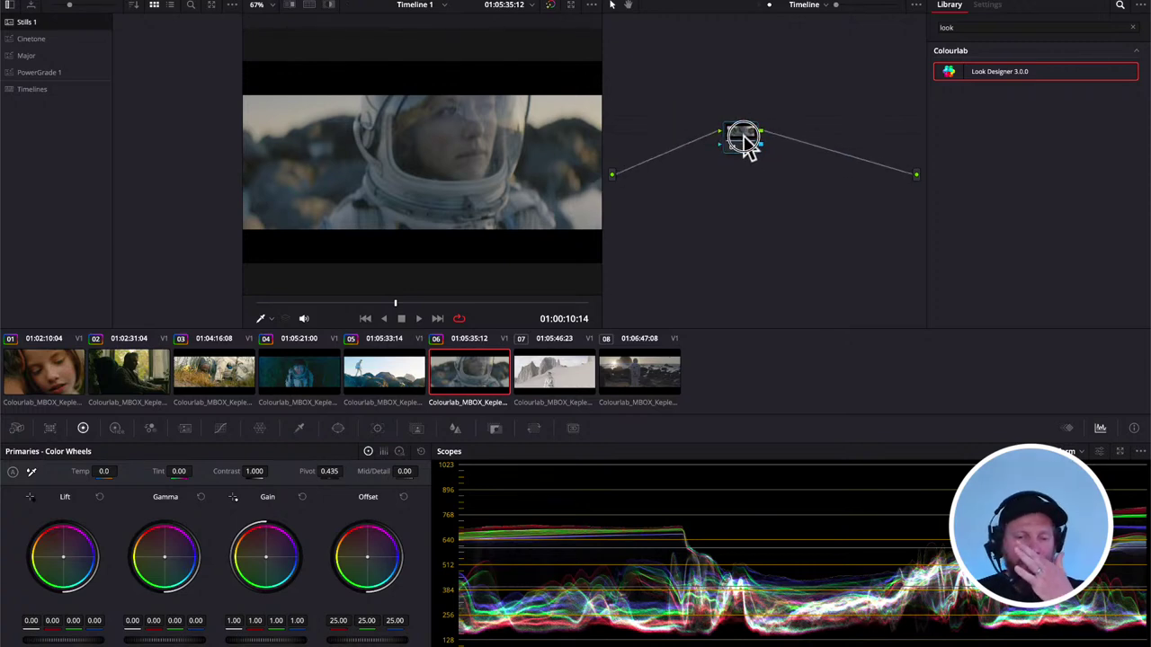
{"action": "left_click_drag", "start_coordinate": [954, 65], "coordinate": [735, 141]}
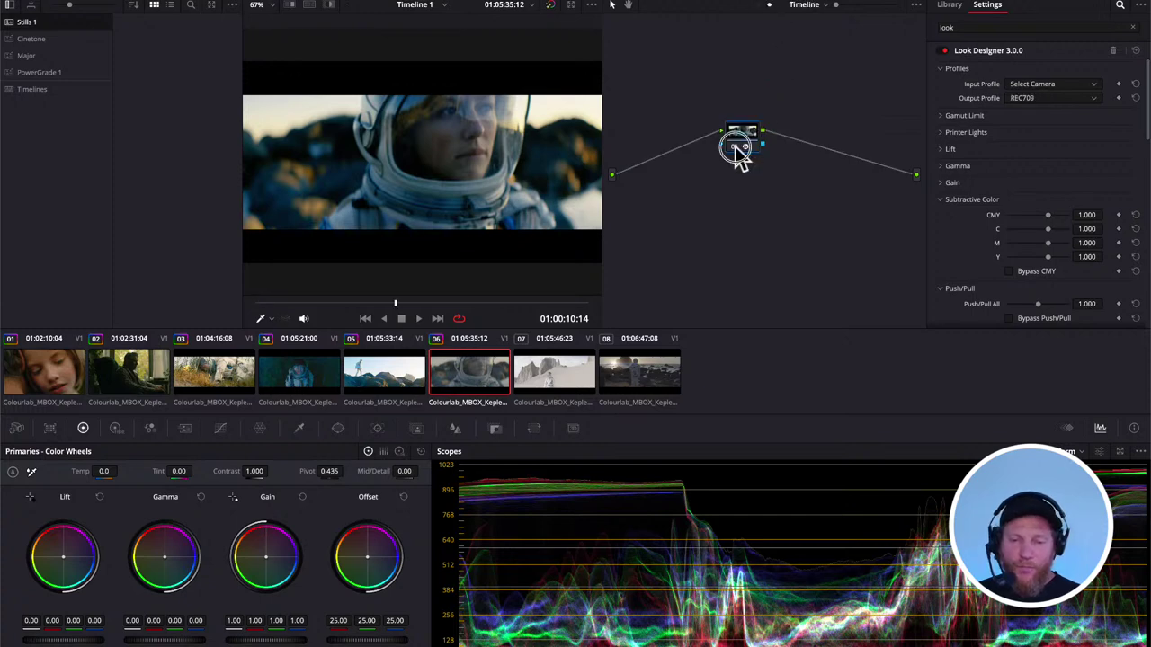
{"action": "left_click", "coordinate": [736, 146]}
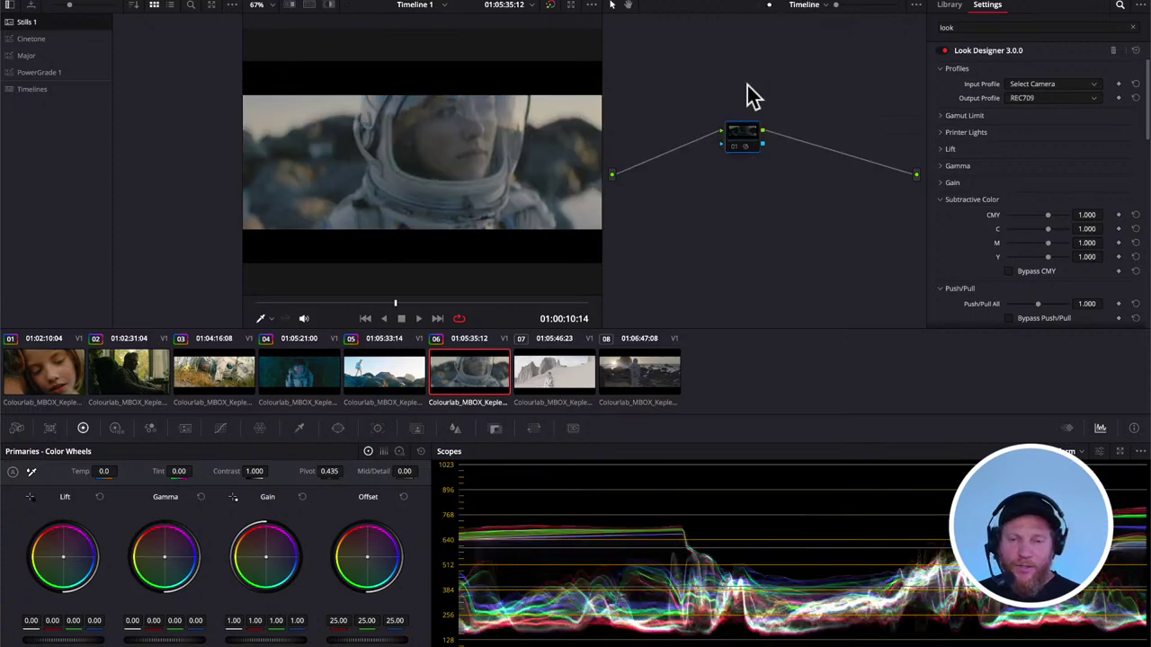
- Return to the clip-level node graph and raise the gamma on clip 06's node 01 to 0.05
{"action": "left_click", "coordinate": [761, 11]}
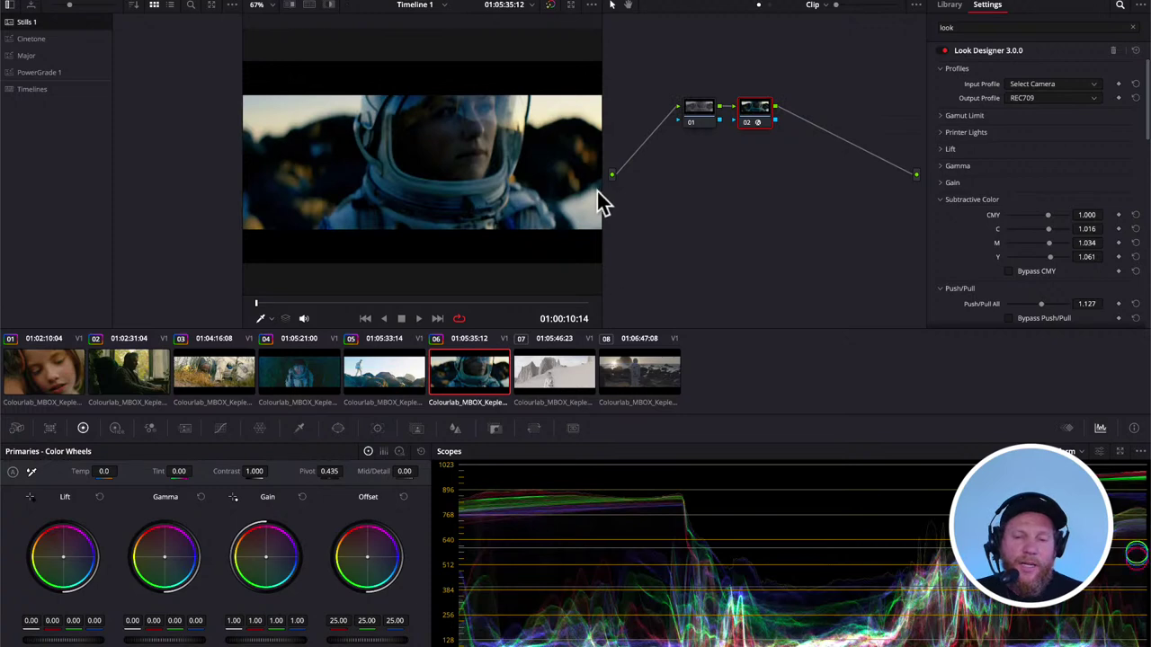
{"action": "left_click", "coordinate": [699, 112]}
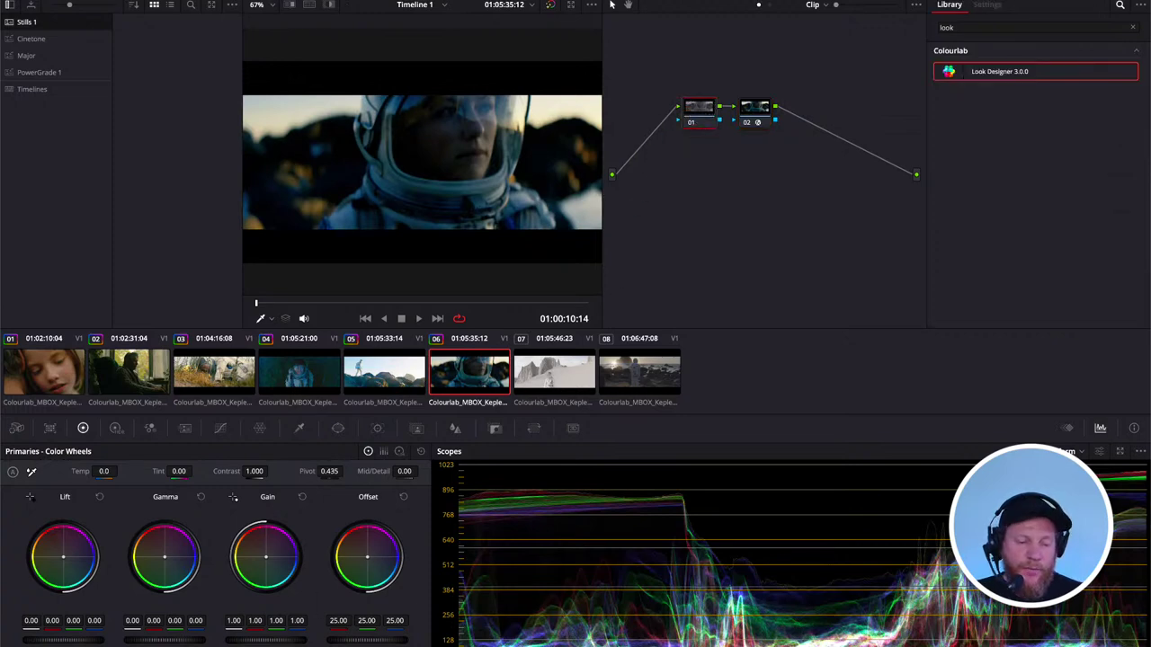
{"action": "left_click_drag", "start_coordinate": [150, 640], "coordinate": [236, 641]}
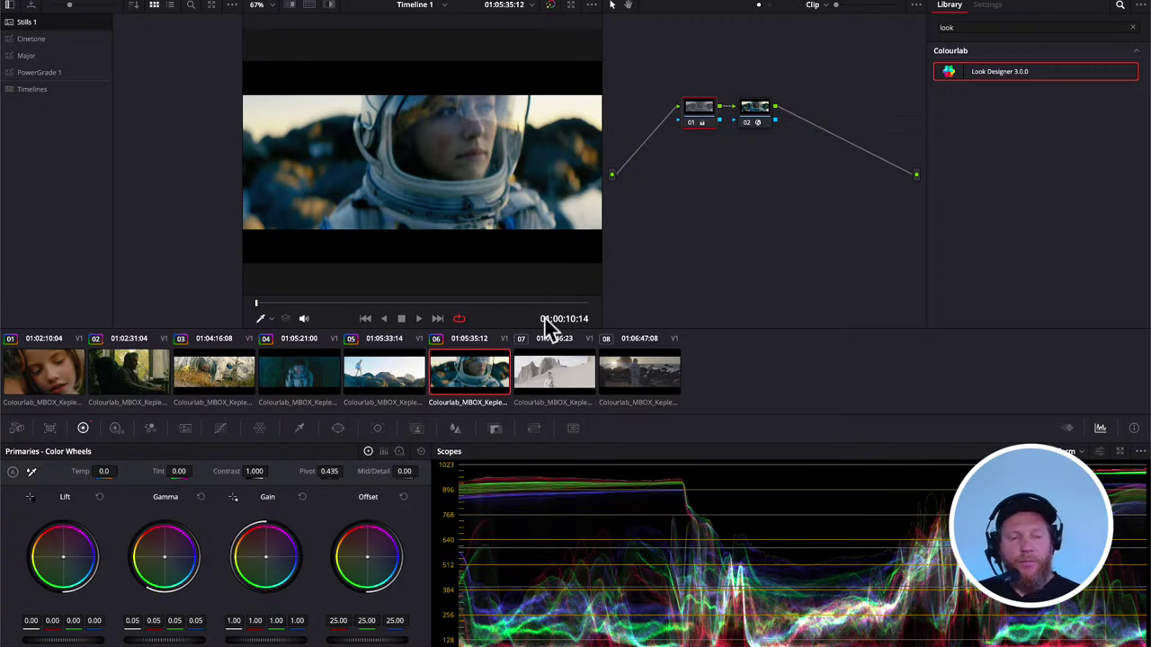
- Select clip 07, switch to Colourlab Ai, and examine the look's tone curve on the grayscale test pattern in a floating scopes window
{"action": "left_click", "coordinate": [562, 373]}
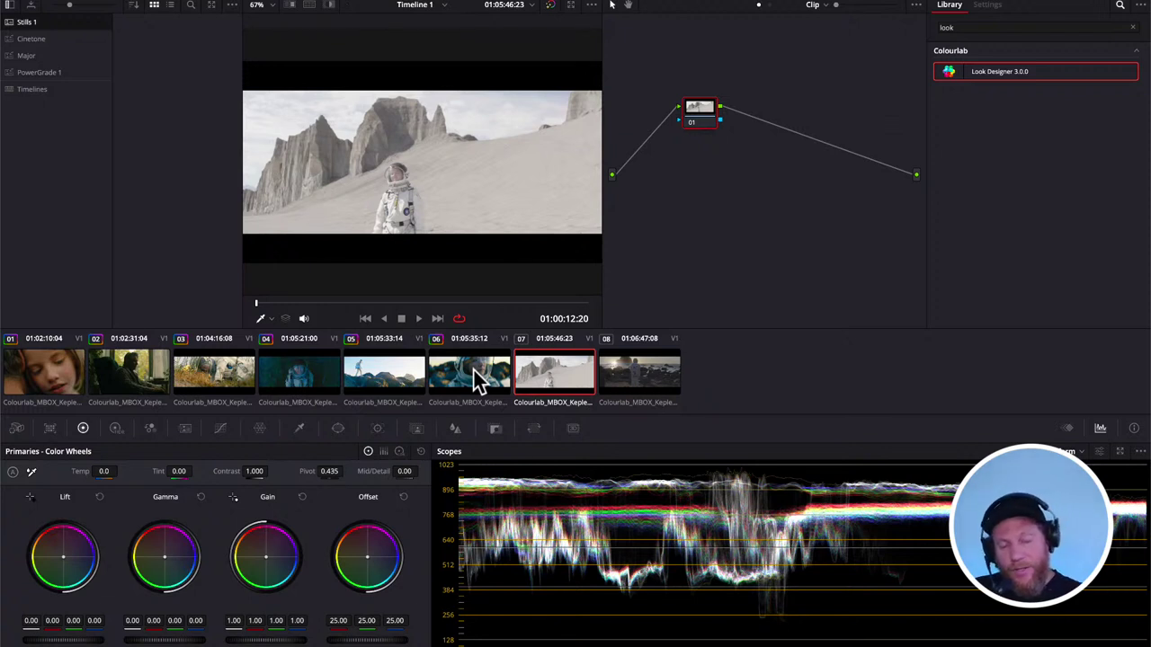
{"action": "key", "text": "super+Tab"}
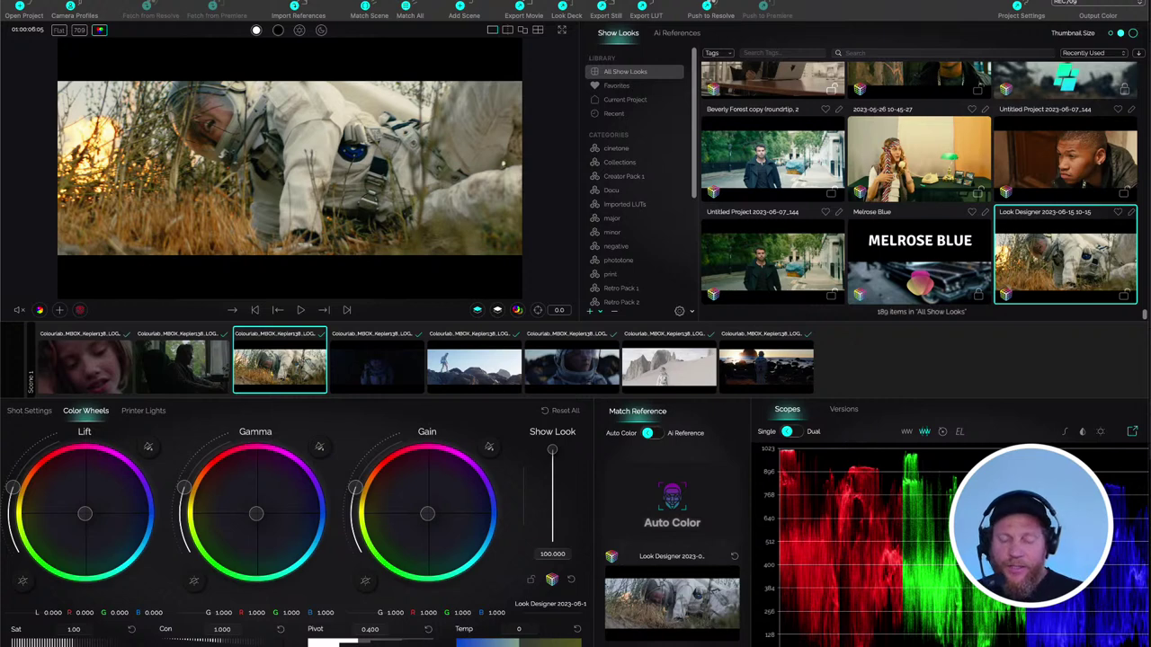
{"action": "left_click", "coordinate": [1066, 434]}
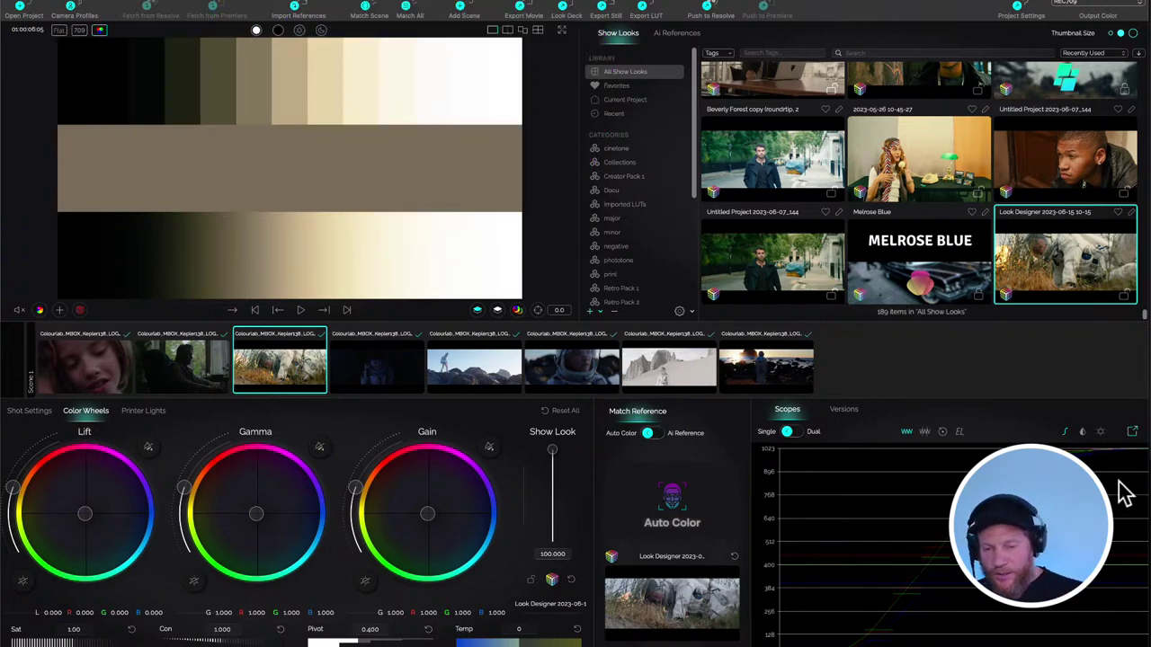
{"action": "left_click", "coordinate": [1132, 433]}
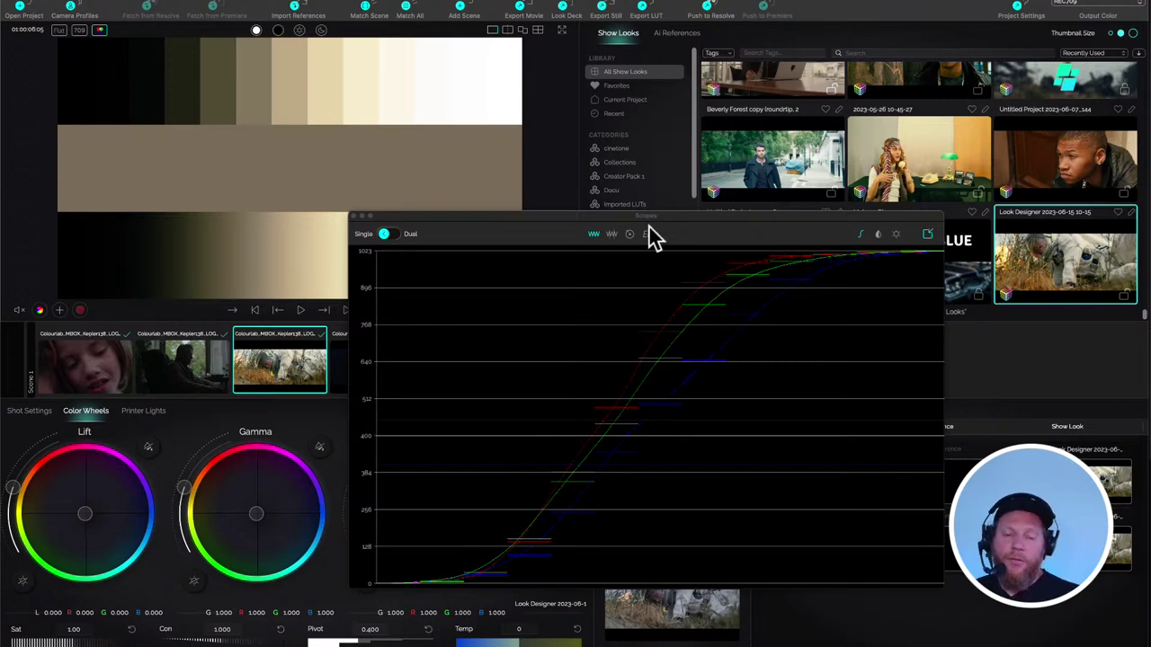
{"action": "left_click_drag", "start_coordinate": [668, 219], "coordinate": [695, 141]}
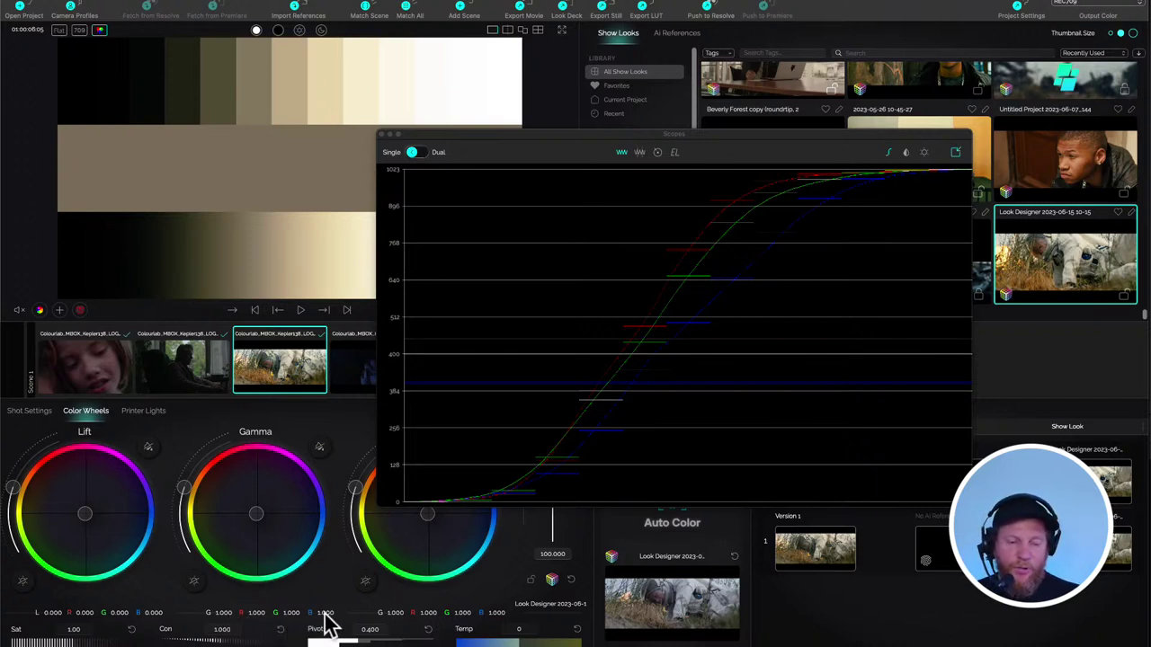
- Set the blue gamma of the selected shot to 1.078 to neutralise the grayscale's midtones
{"action": "left_click_drag", "start_coordinate": [327, 615], "coordinate": [311, 620]}
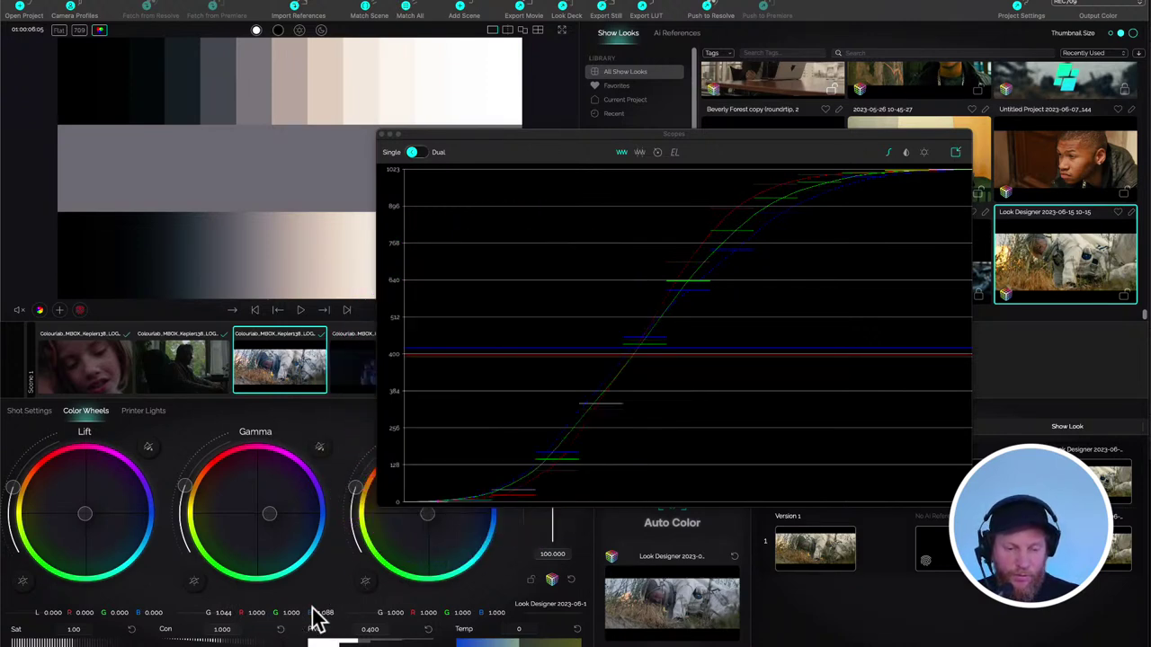
{"action": "left_click_drag", "start_coordinate": [327, 617], "coordinate": [325, 619]}
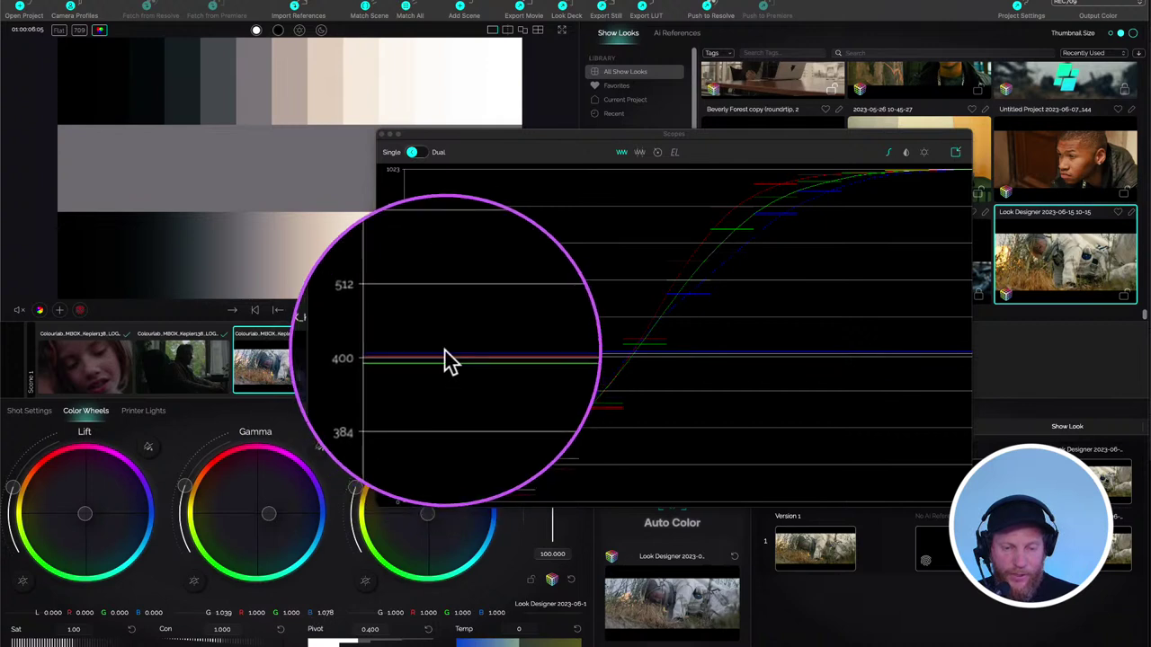
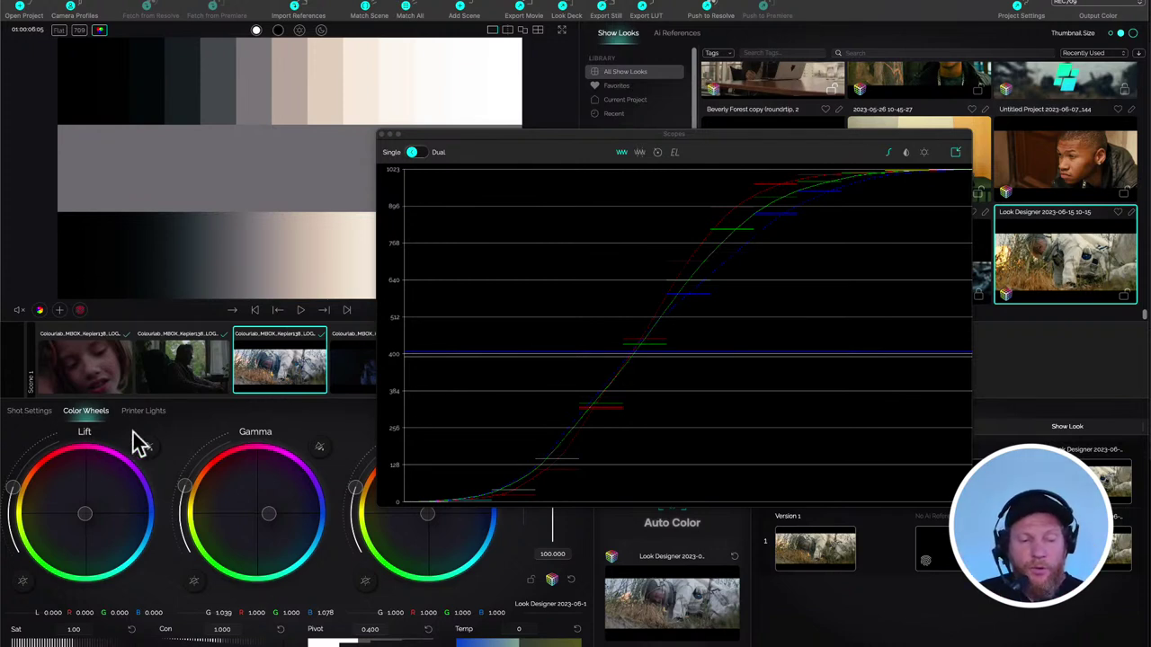
- Lower the shot's luminance printer light to -8.000 to test the exposure shift, and reset it
{"action": "left_click", "coordinate": [155, 411]}
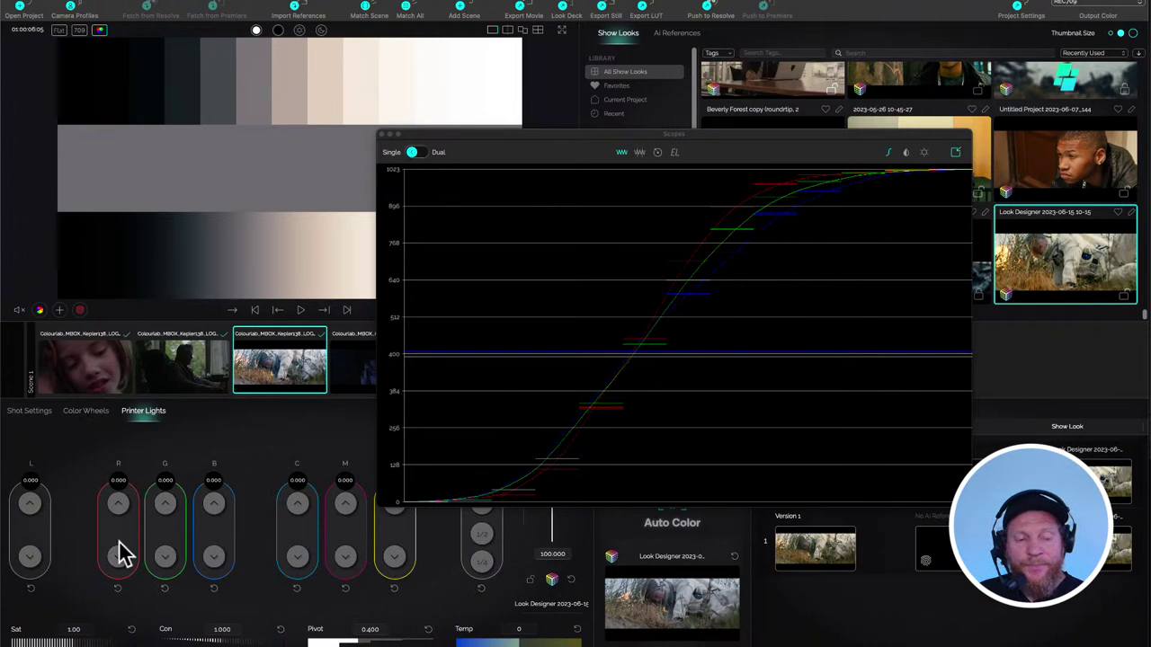
{"action": "left_click", "coordinate": [30, 558]}
{"action": "left_click", "coordinate": [29, 557]}
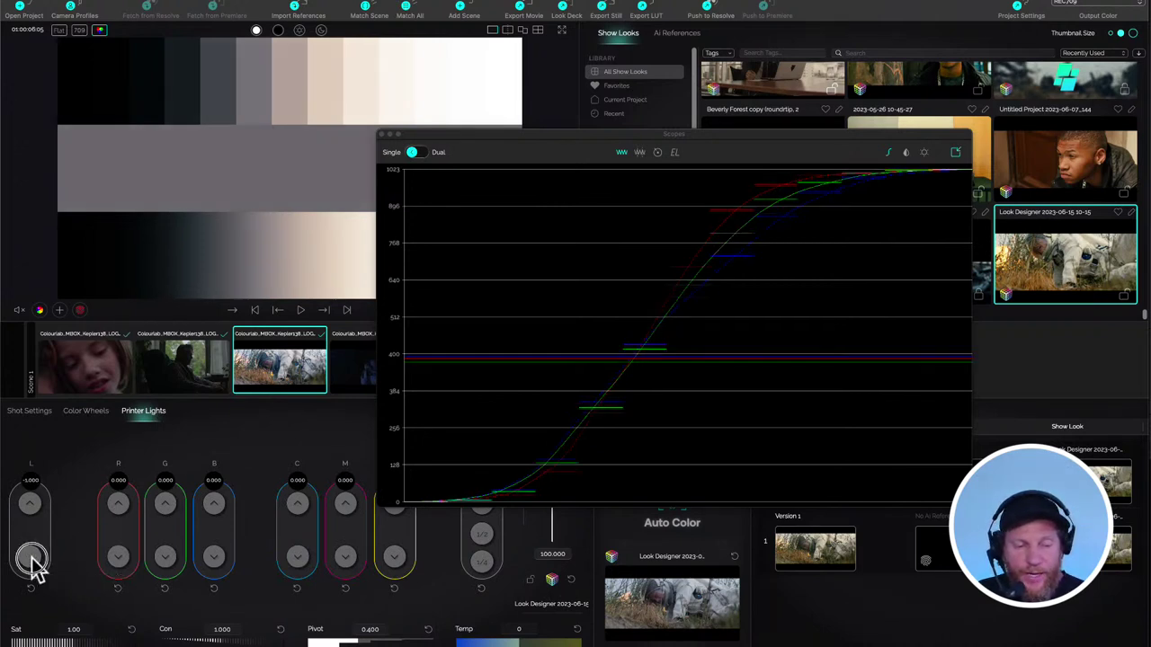
{"action": "left_click", "coordinate": [29, 557]}
{"action": "left_click", "coordinate": [30, 558]}
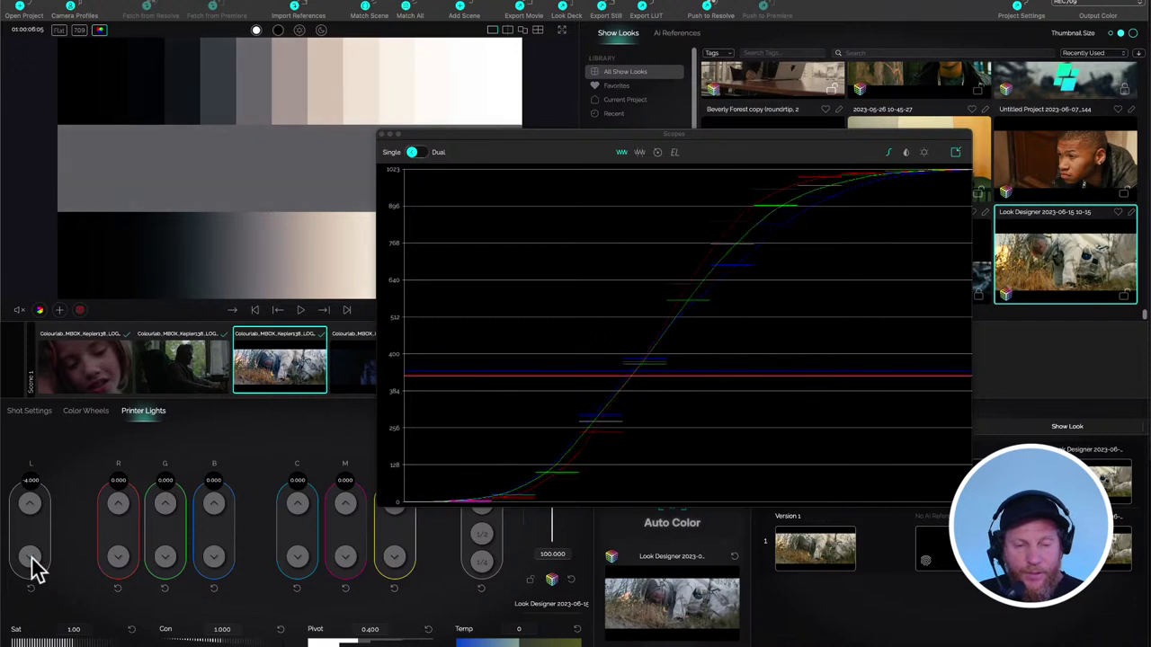
{"action": "left_click", "coordinate": [29, 558]}
{"action": "left_click", "coordinate": [30, 558]}
{"action": "left_click", "coordinate": [29, 558]}
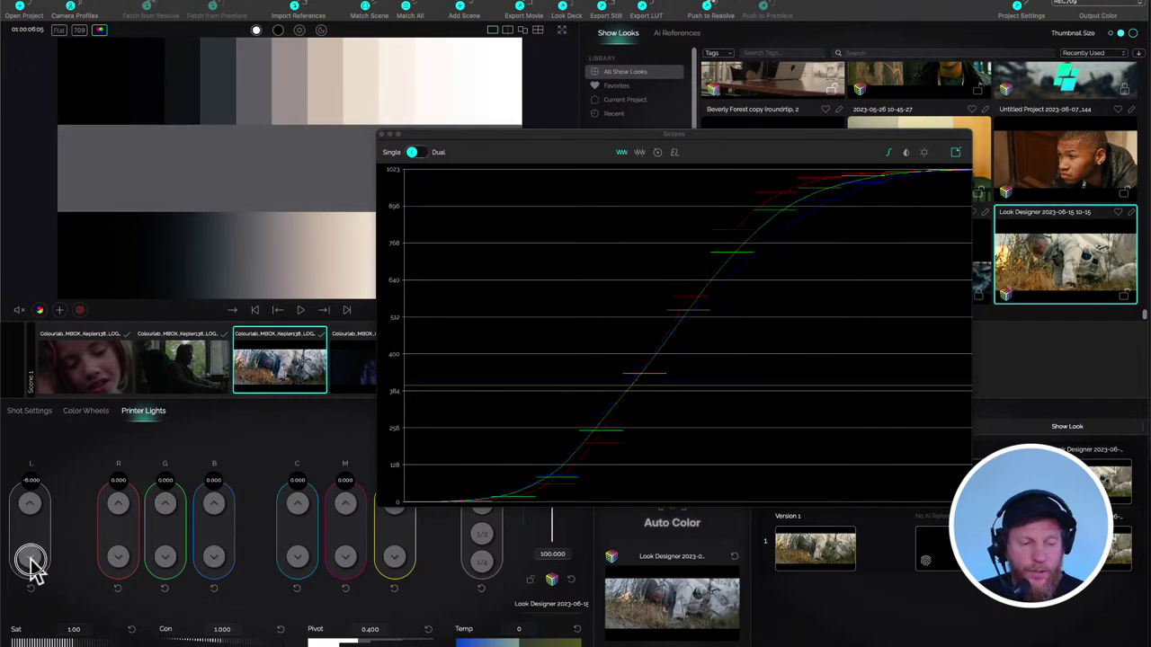
{"action": "left_click", "coordinate": [29, 557]}
{"action": "left_click", "coordinate": [30, 557]}
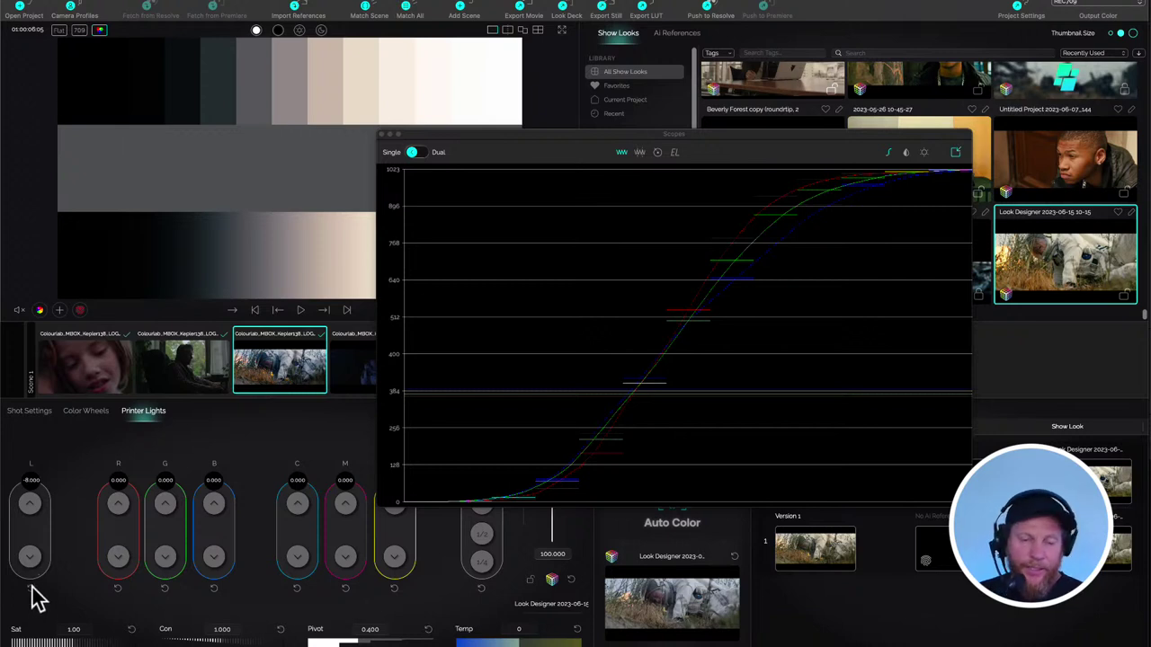
{"action": "left_click", "coordinate": [30, 588]}
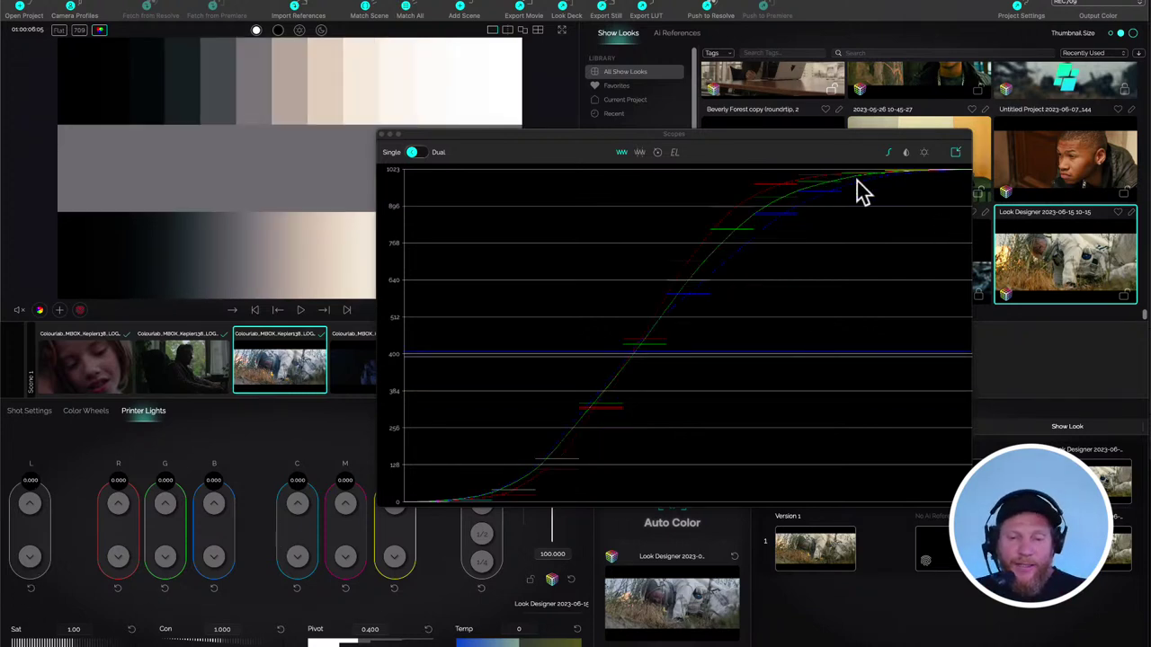
- Change the output color to AWG LOG-C to inspect the look's log curve, and return it to REC709
{"action": "left_click_drag", "start_coordinate": [570, 144], "coordinate": [524, 171]}
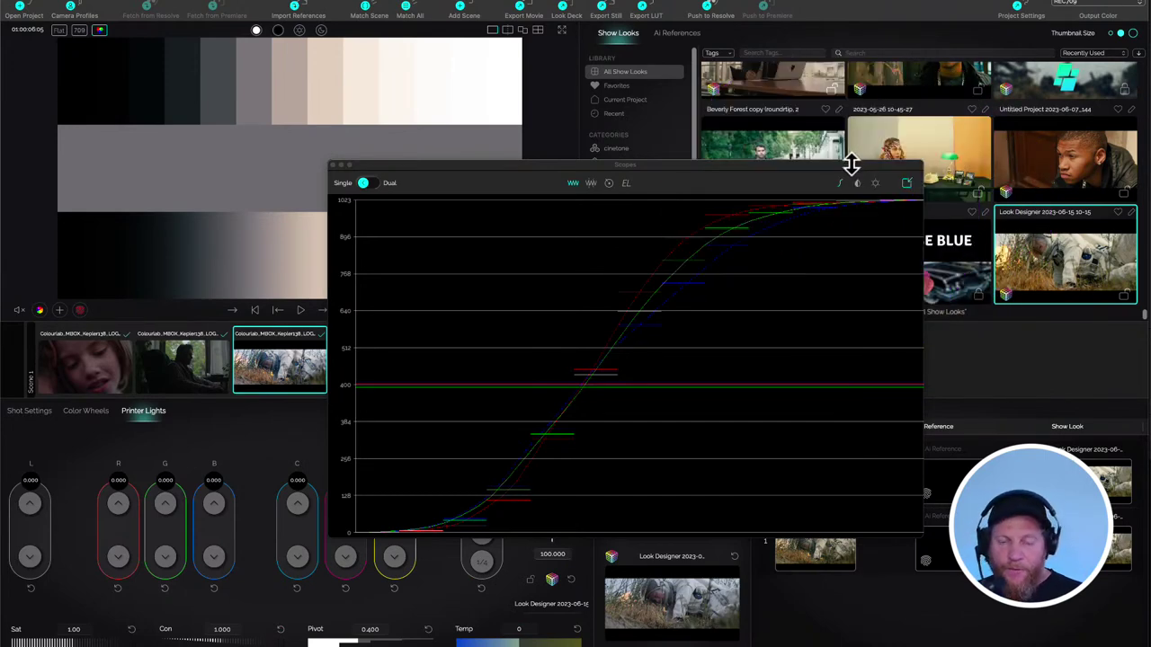
{"action": "left_click_drag", "start_coordinate": [850, 165], "coordinate": [689, 216]}
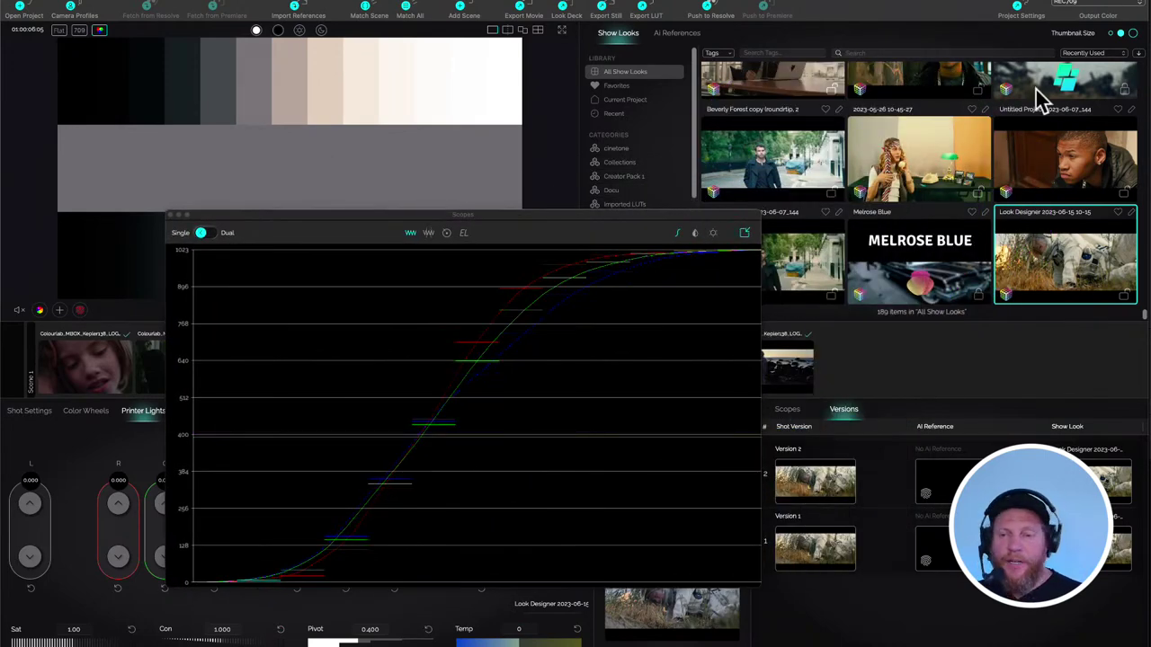
{"action": "left_click", "coordinate": [1090, 11]}
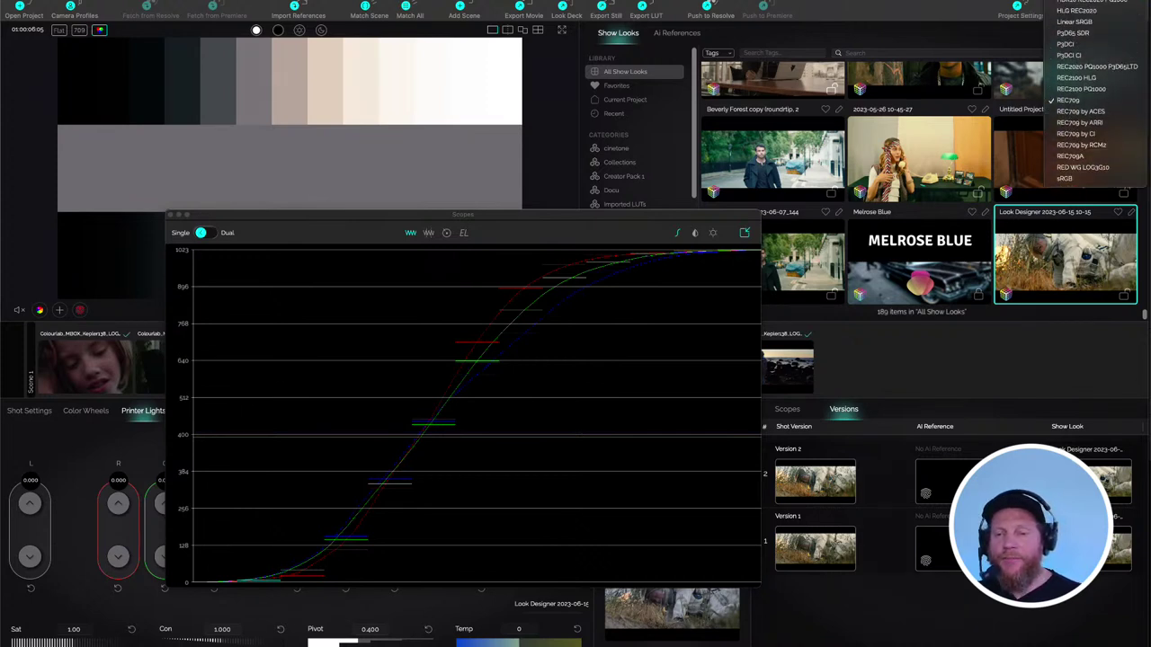
{"action": "scroll", "coordinate": [1093, 135], "scroll_direction": "up", "scroll_amount": 3}
{"action": "left_click", "coordinate": [1088, 7]}
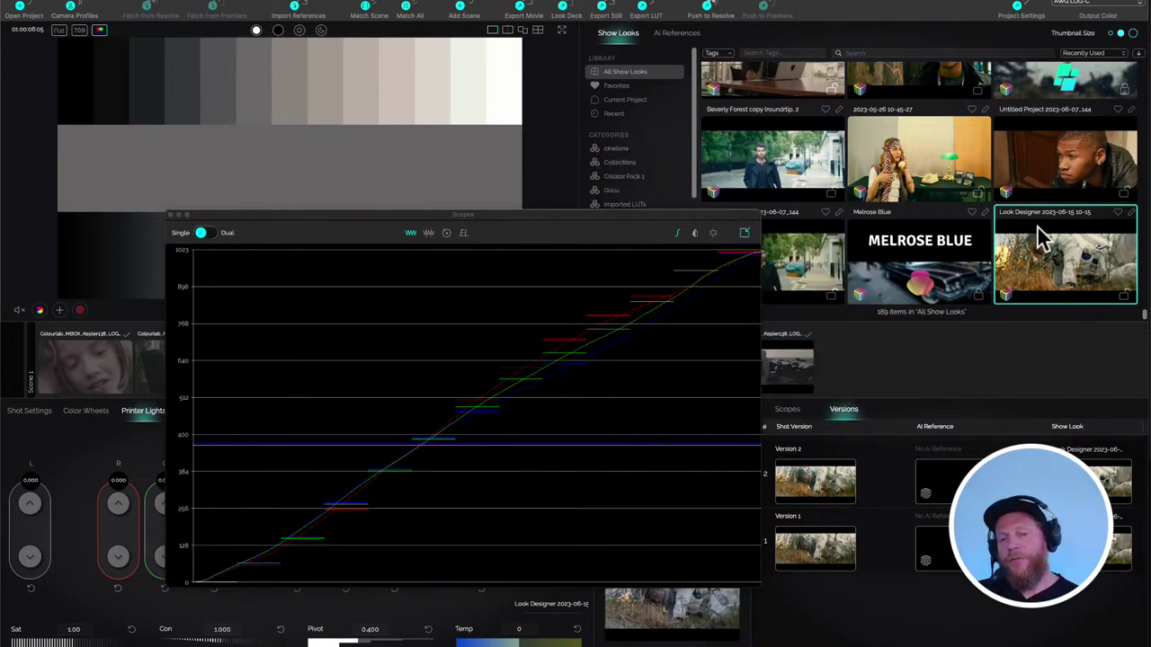
{"action": "left_click", "coordinate": [1077, 5]}
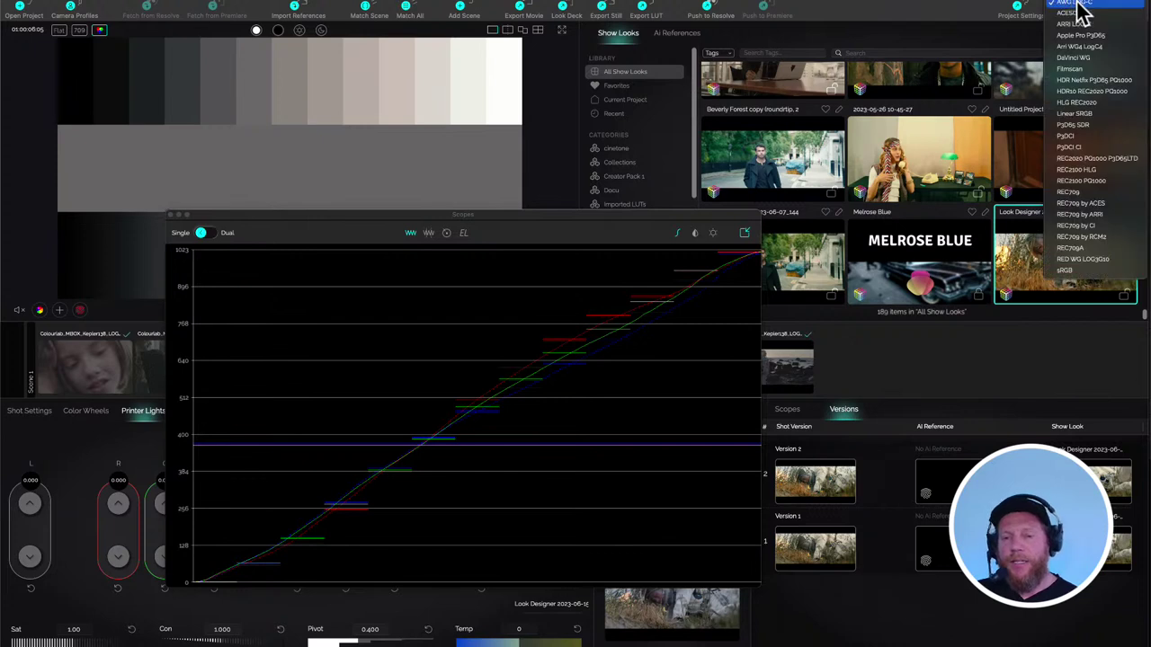
{"action": "left_click", "coordinate": [1090, 195]}
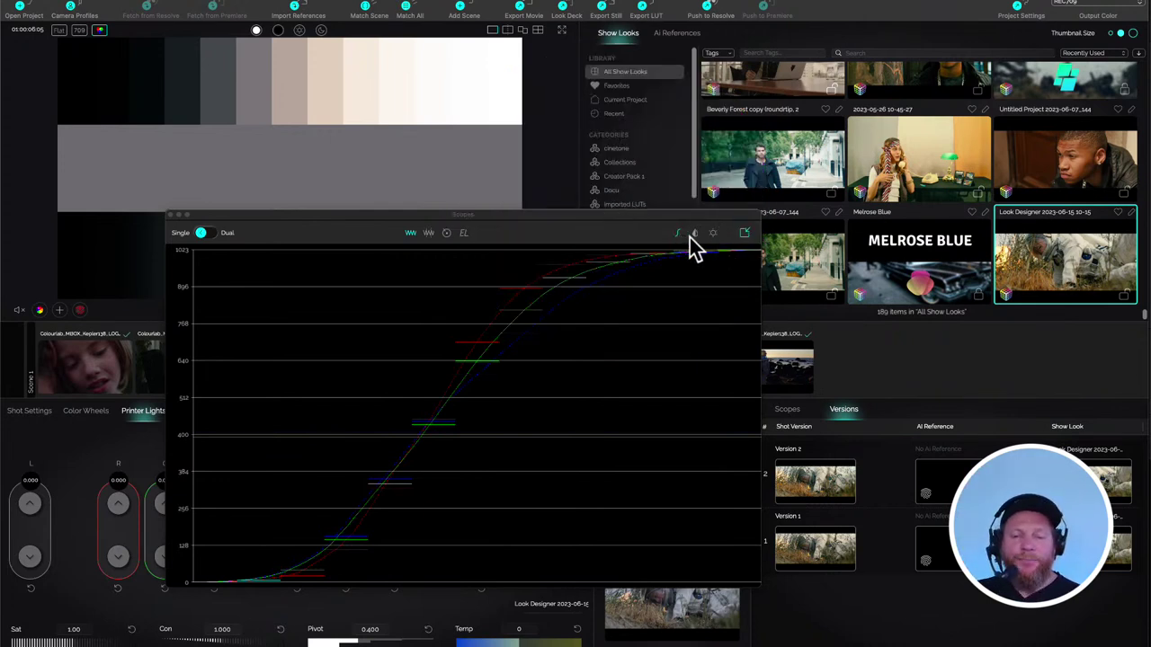
- Show the color test pattern with its vectorscope, keeping the scopes window clear of the viewer
{"action": "left_click", "coordinate": [694, 236]}
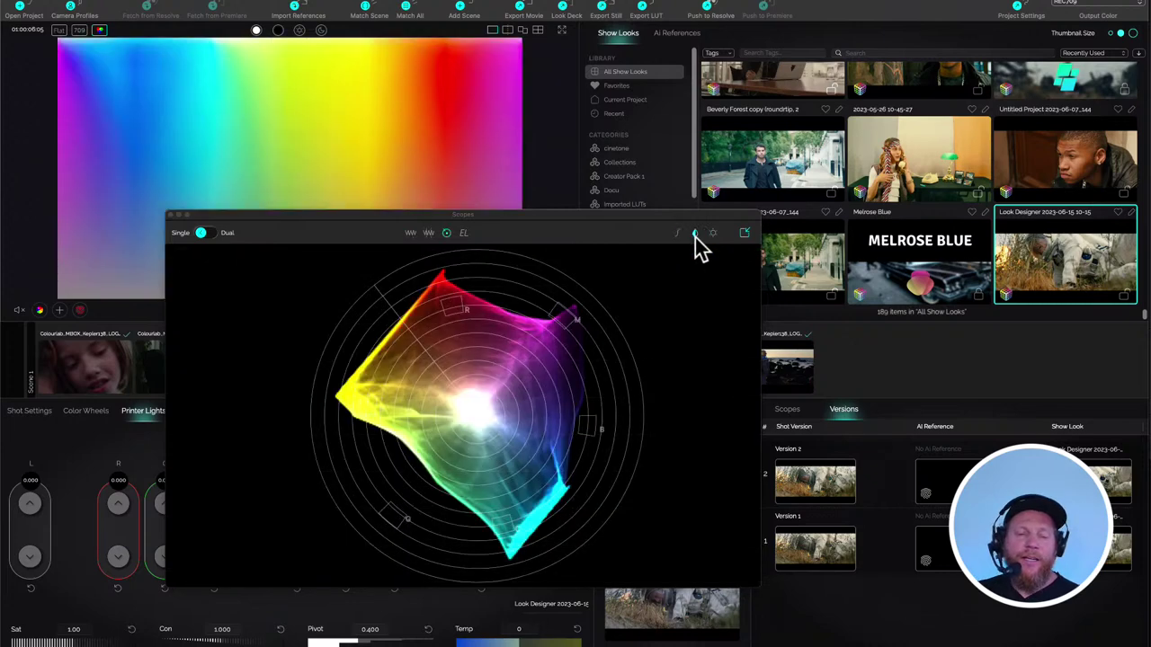
{"action": "left_click_drag", "start_coordinate": [521, 218], "coordinate": [893, 215]}
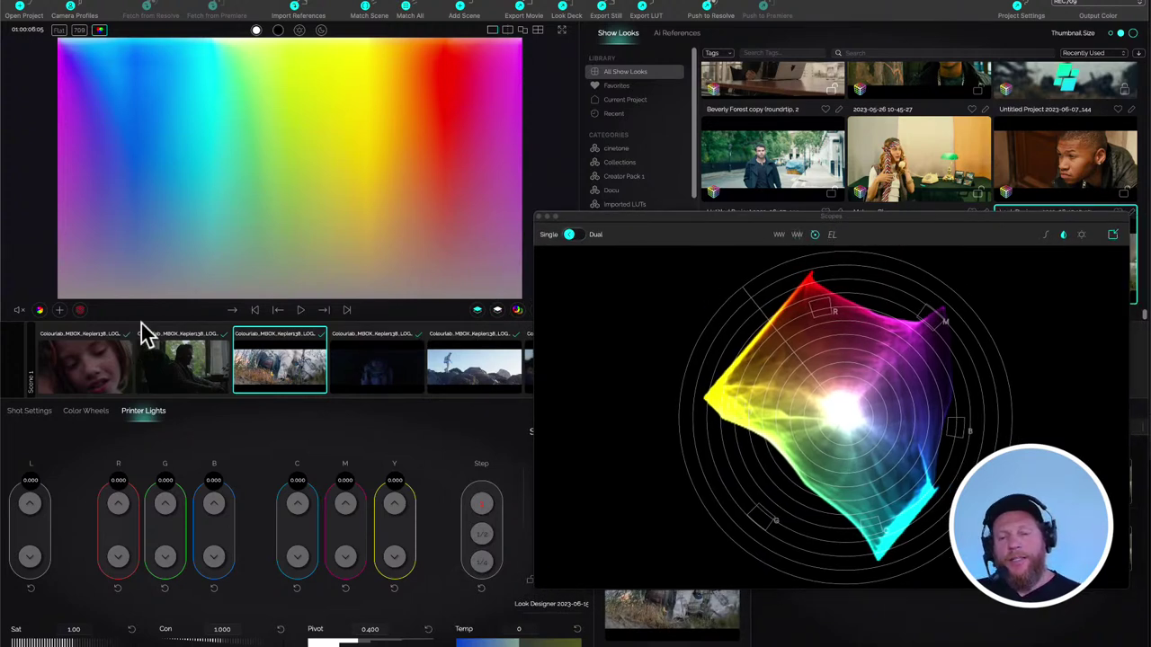
{"action": "left_click", "coordinate": [1080, 236]}
{"action": "left_click", "coordinate": [1068, 238]}
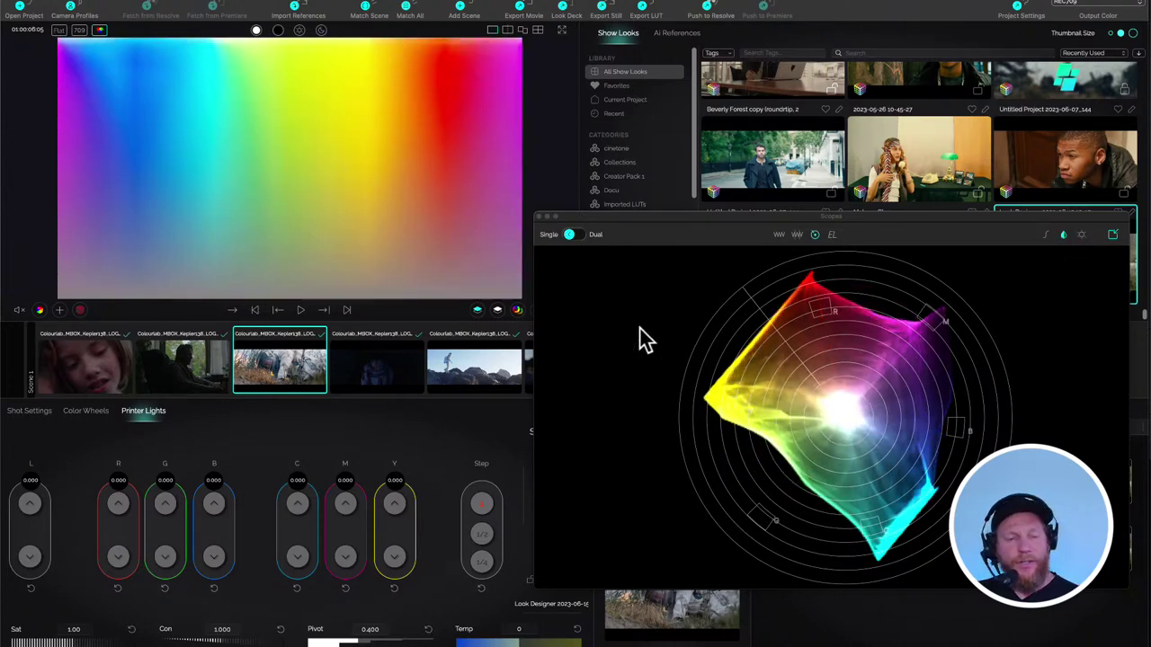
- Compare the color test pattern and its vectorscope with and without the look by repeatedly toggling the plain 709 view
{"action": "mouse_move", "coordinate": [245, 307]}
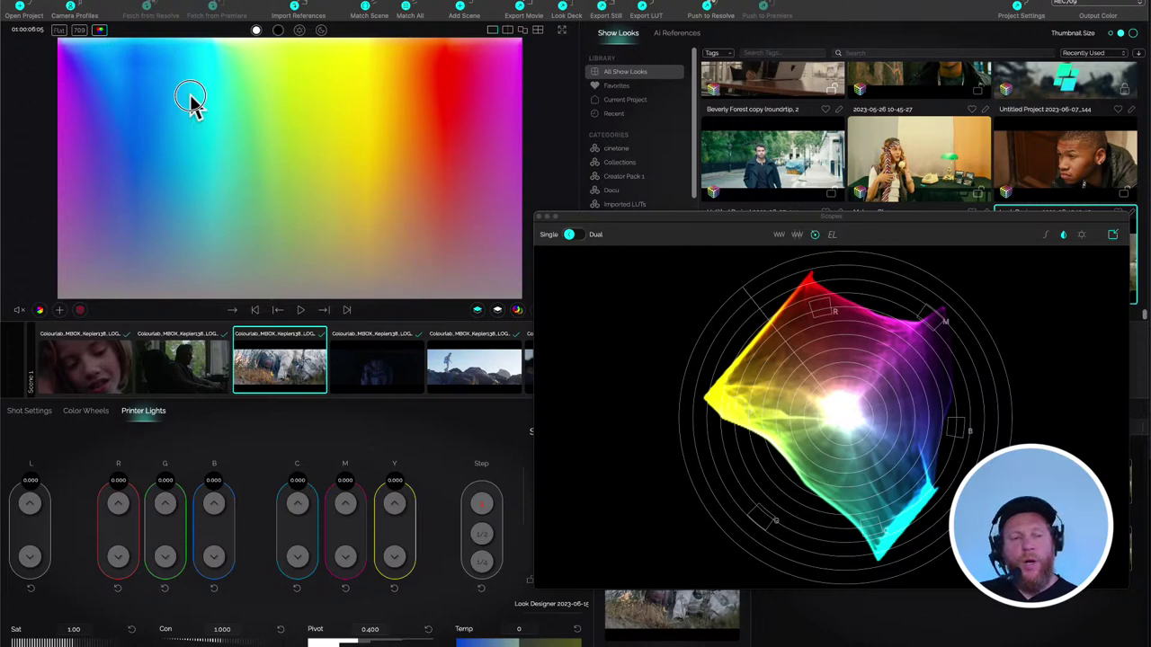
{"action": "left_click", "coordinate": [79, 27]}
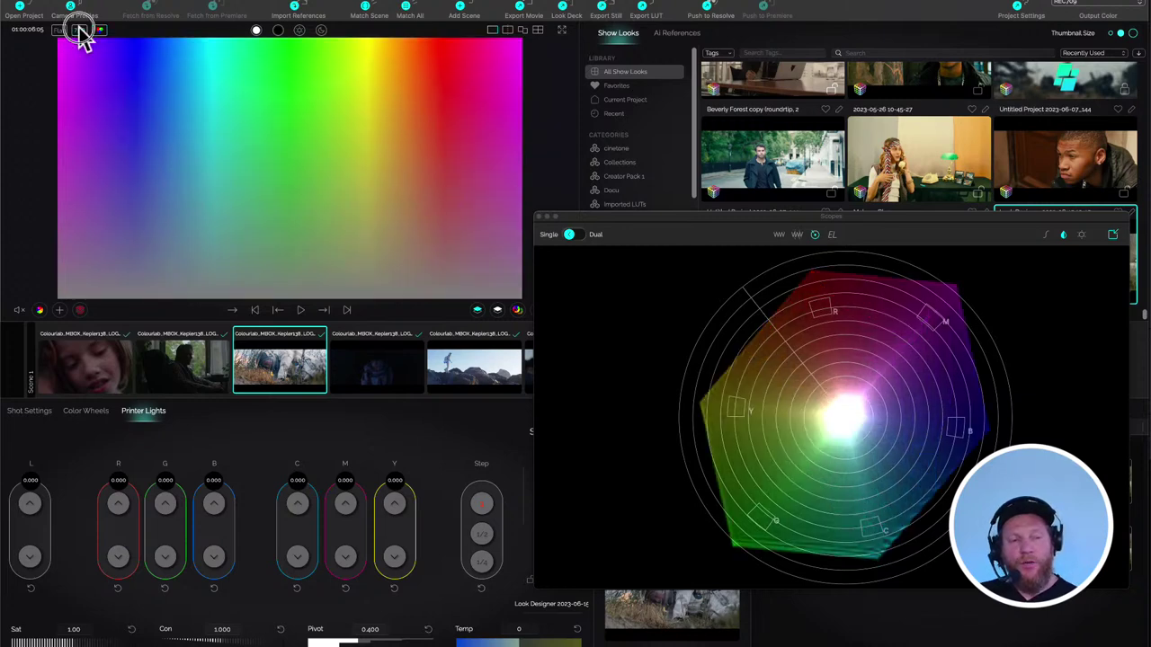
{"action": "left_click", "coordinate": [78, 27]}
{"action": "left_click", "coordinate": [79, 27]}
{"action": "left_click", "coordinate": [79, 27]}
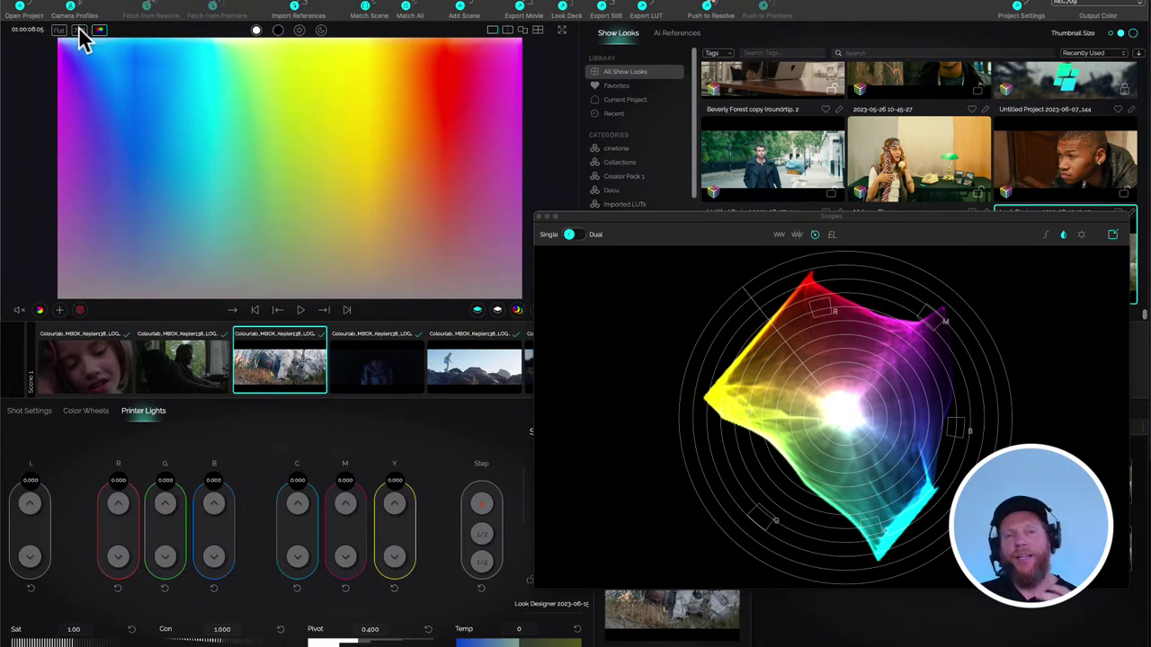
{"action": "left_click", "coordinate": [79, 27]}
{"action": "left_click", "coordinate": [78, 27]}
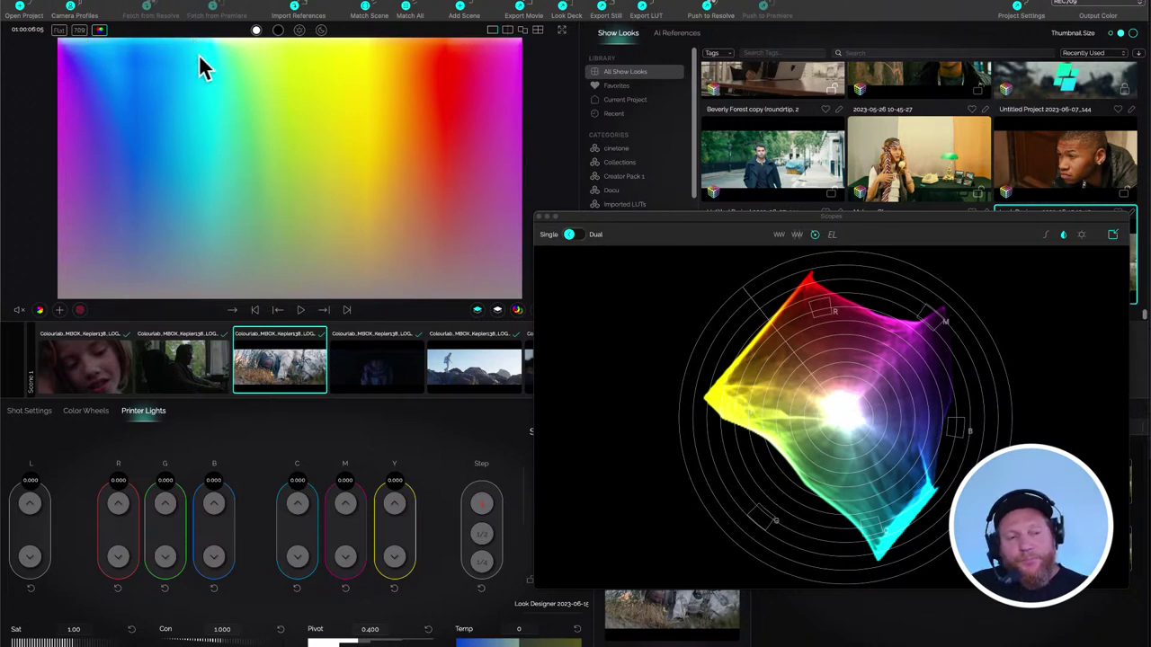
{"action": "left_click", "coordinate": [80, 31]}
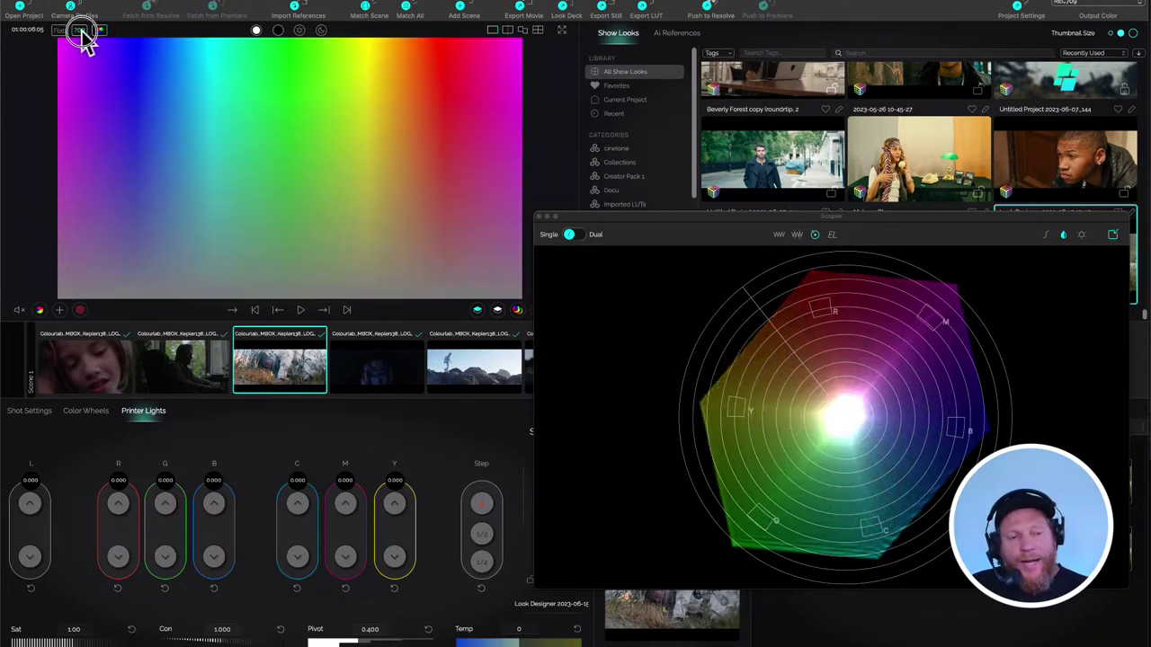
{"action": "left_click", "coordinate": [80, 31]}
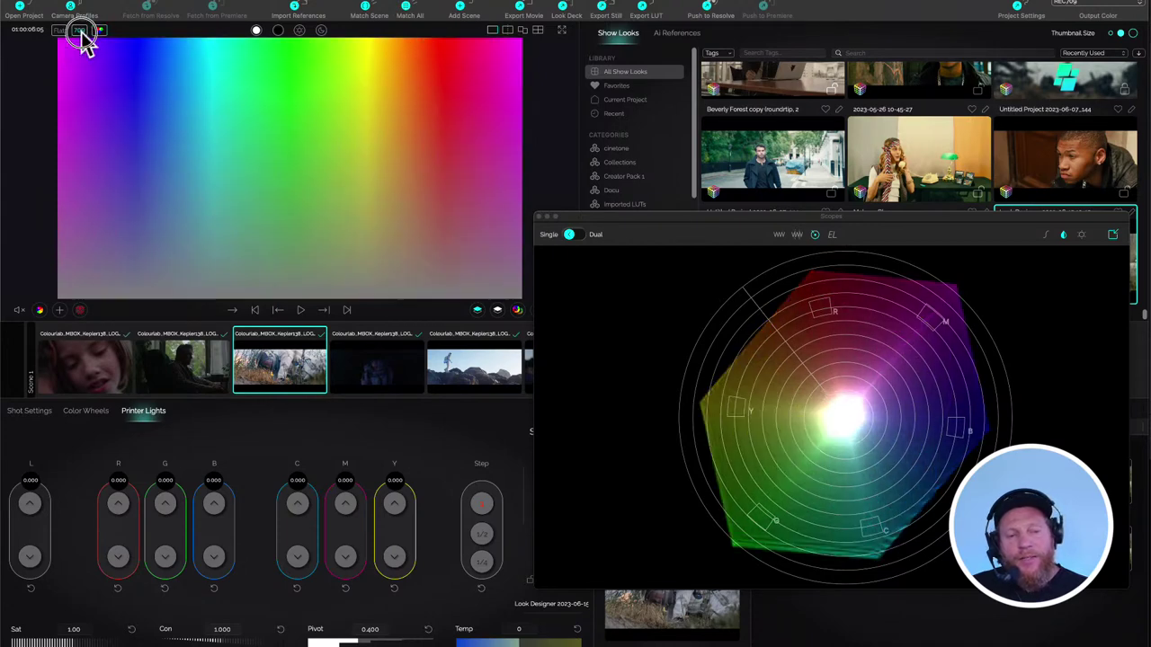
{"action": "left_click", "coordinate": [80, 32]}
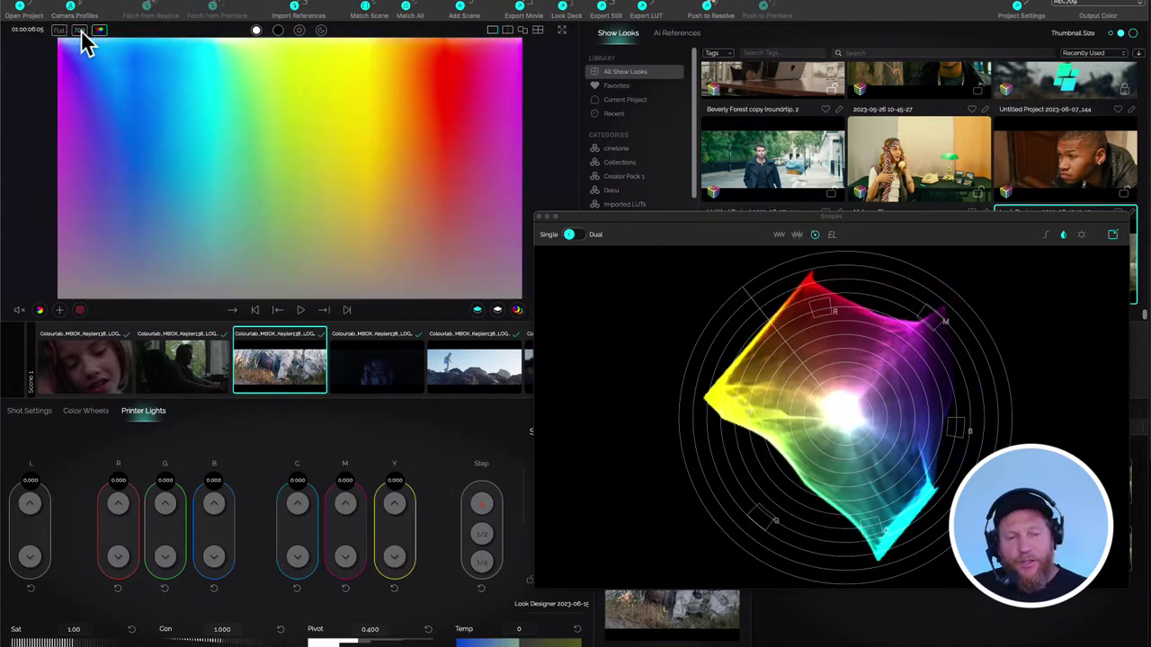
{"action": "left_click", "coordinate": [81, 31]}
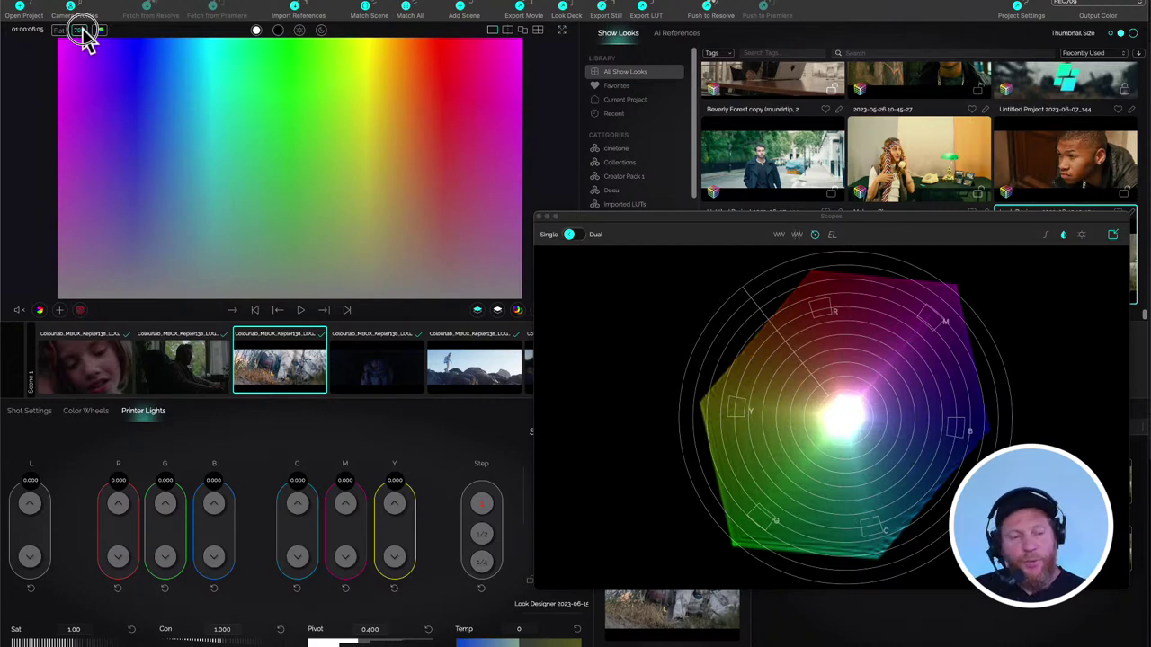
{"action": "left_click", "coordinate": [81, 31]}
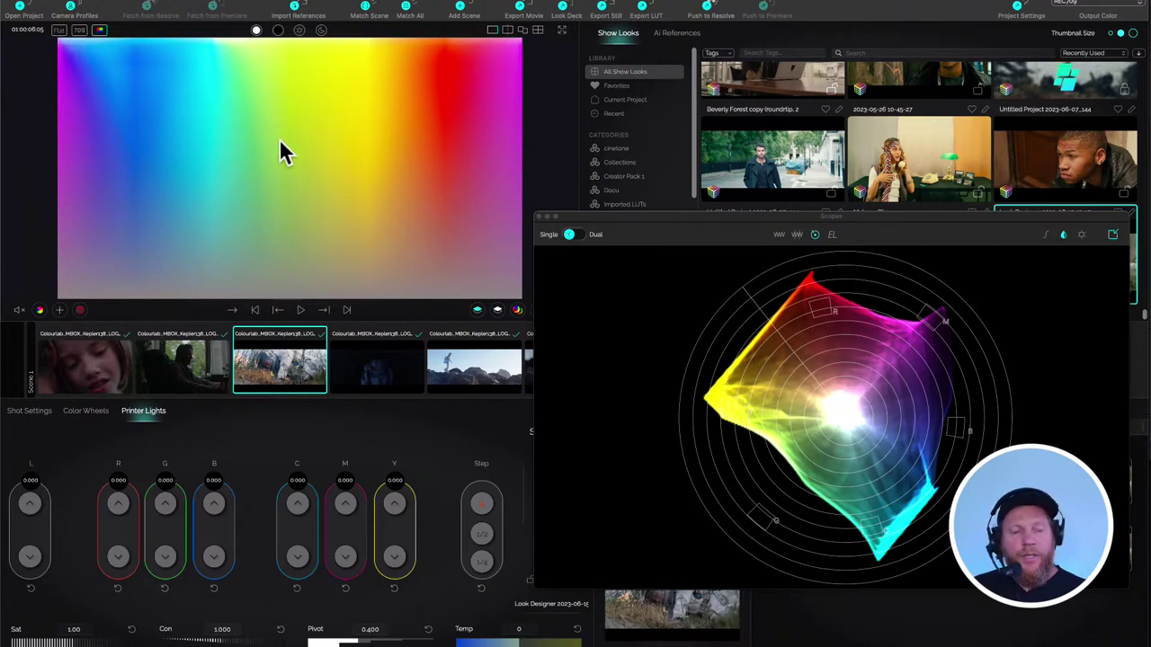
{"action": "left_click_drag", "start_coordinate": [279, 147], "coordinate": [103, 39]}
{"action": "left_click", "coordinate": [78, 30]}
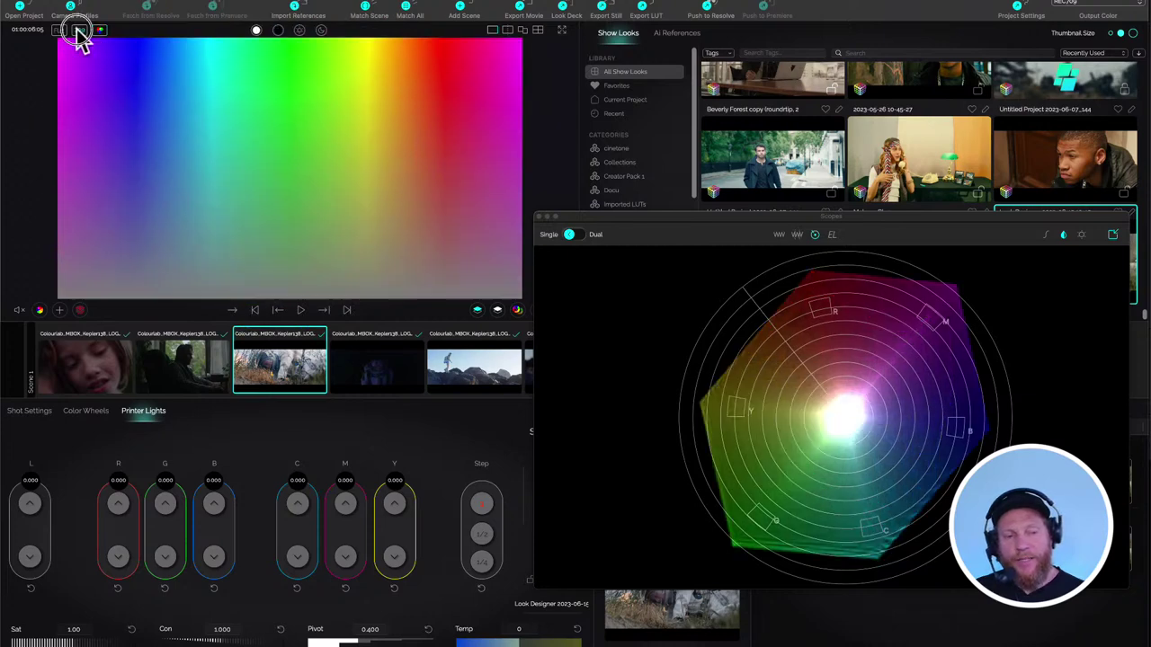
{"action": "left_click", "coordinate": [78, 30]}
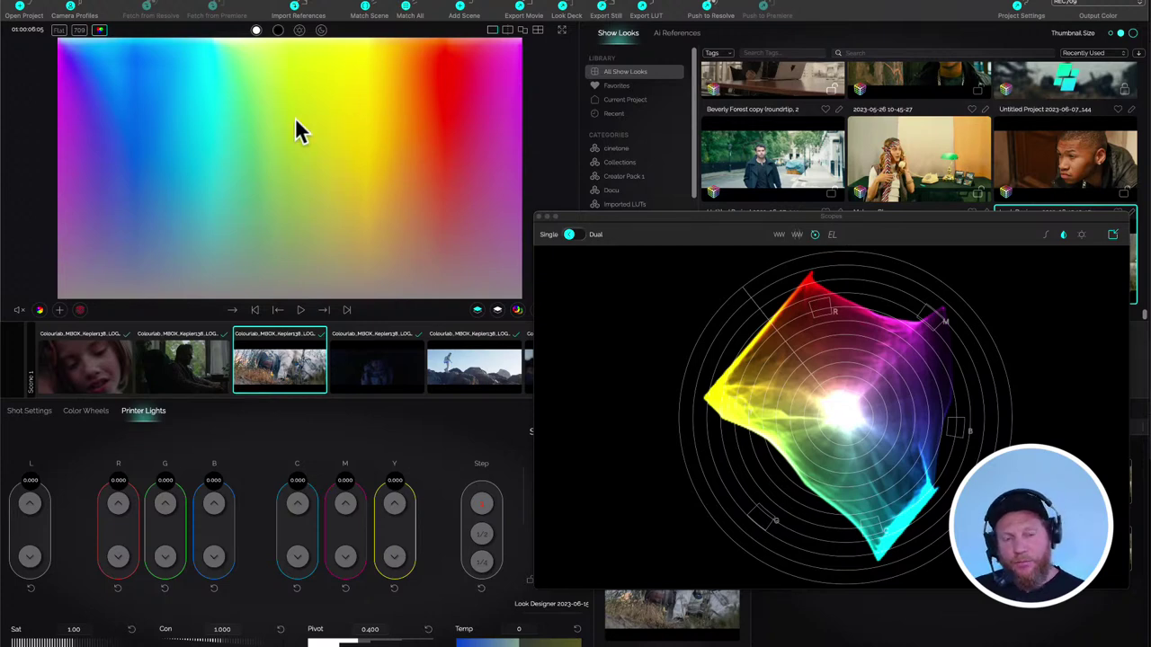
{"action": "left_click", "coordinate": [78, 30]}
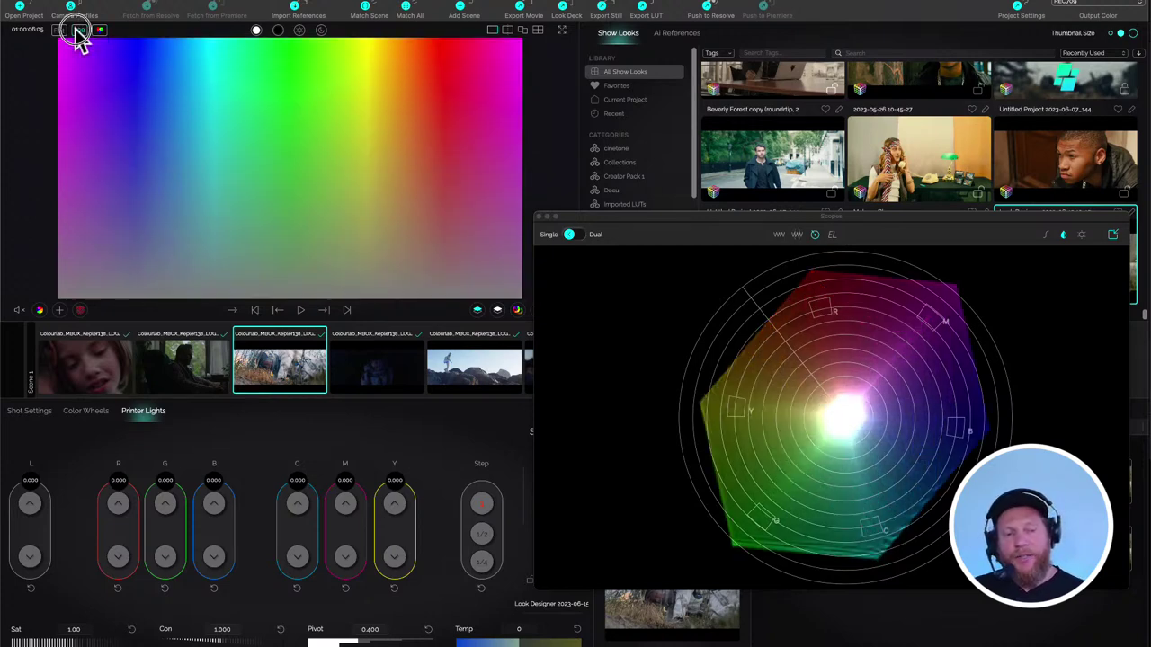
- Examine how the look reshapes the saturation test pattern's hues and vectorscope trace, switching the ungraded 709 preview on and off
{"action": "left_click", "coordinate": [78, 30]}
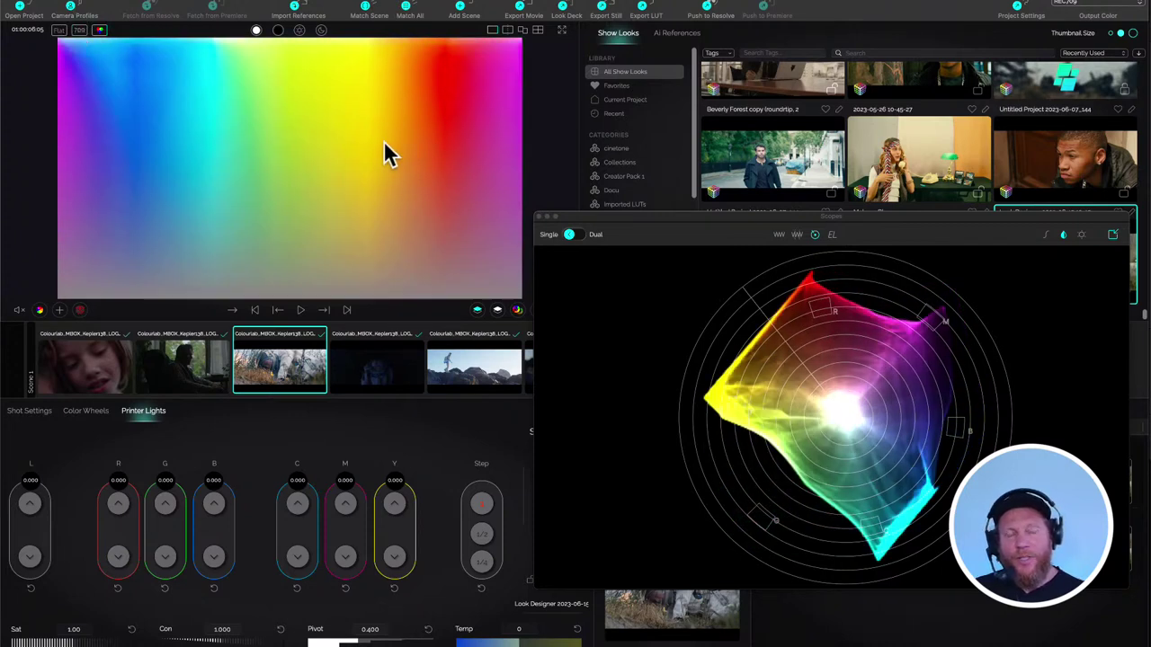
{"action": "left_click", "coordinate": [81, 29]}
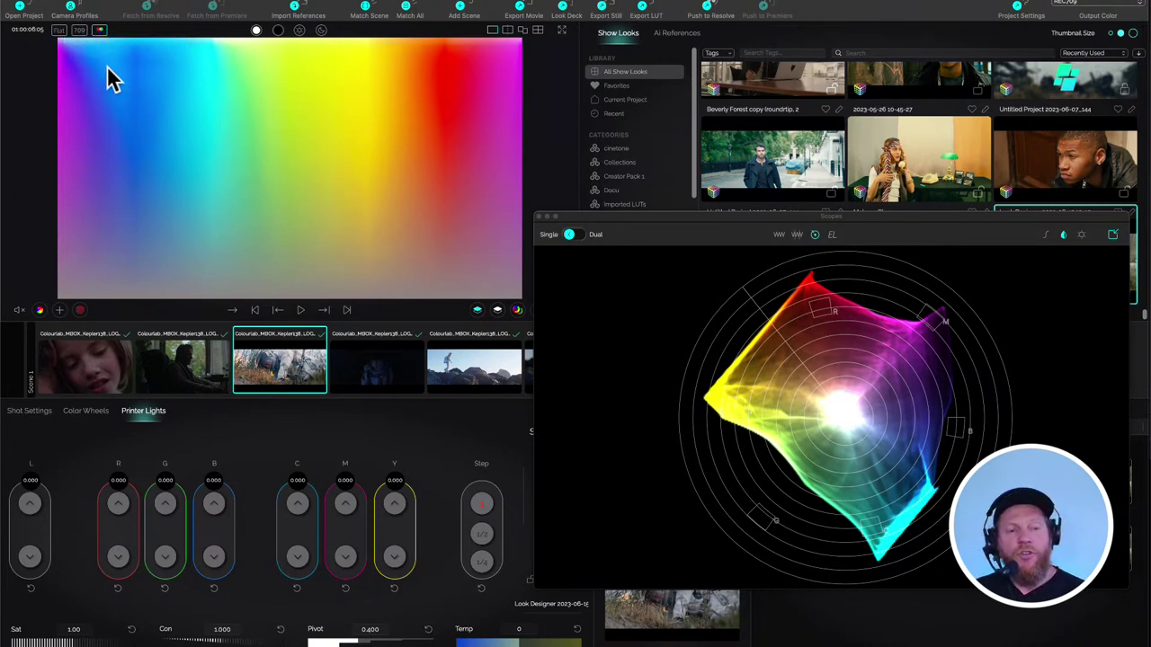
{"action": "left_click", "coordinate": [80, 30]}
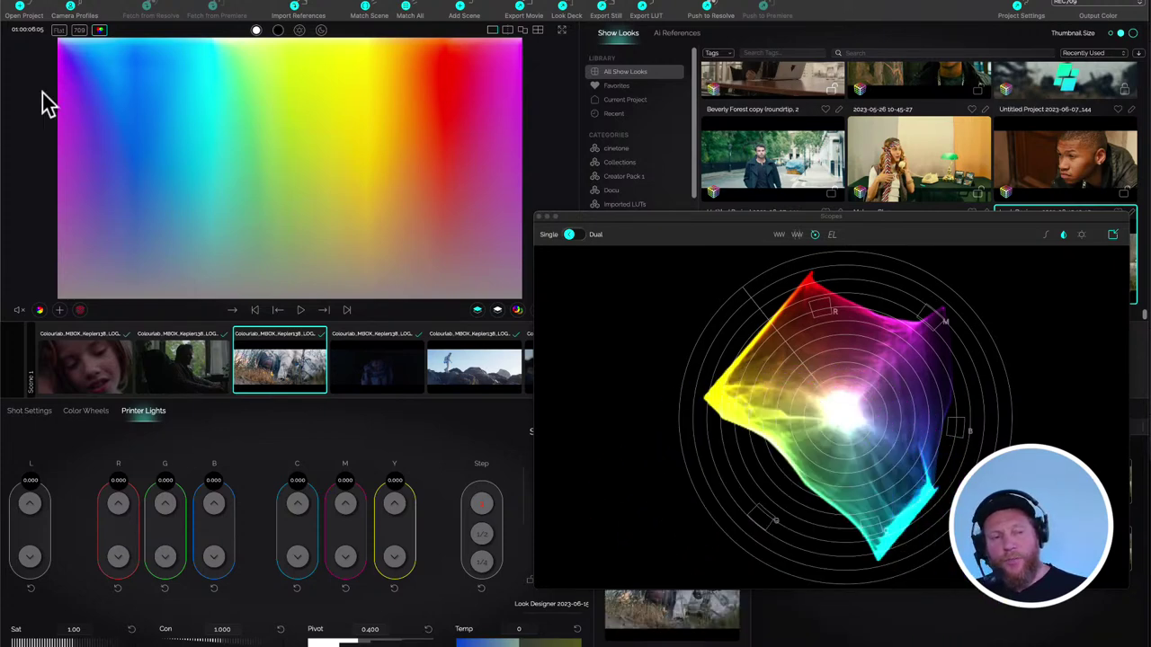
{"action": "left_click", "coordinate": [79, 30]}
{"action": "left_click", "coordinate": [79, 28]}
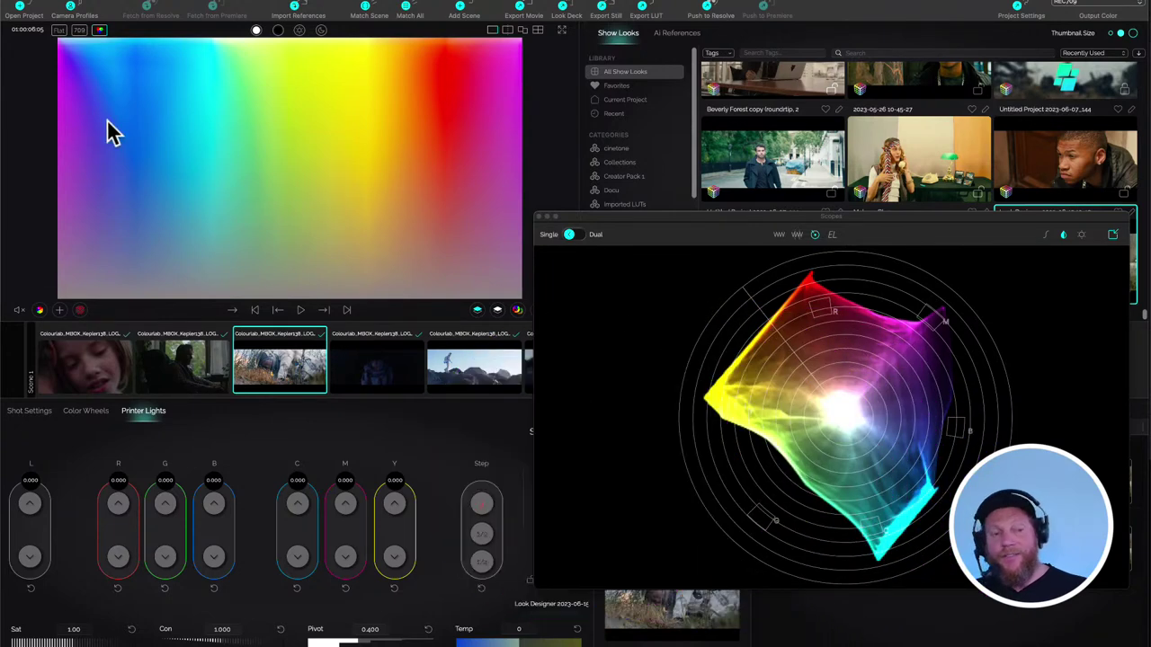
{"action": "left_click", "coordinate": [82, 30]}
{"action": "left_click", "coordinate": [83, 29]}
{"action": "left_click", "coordinate": [83, 29]}
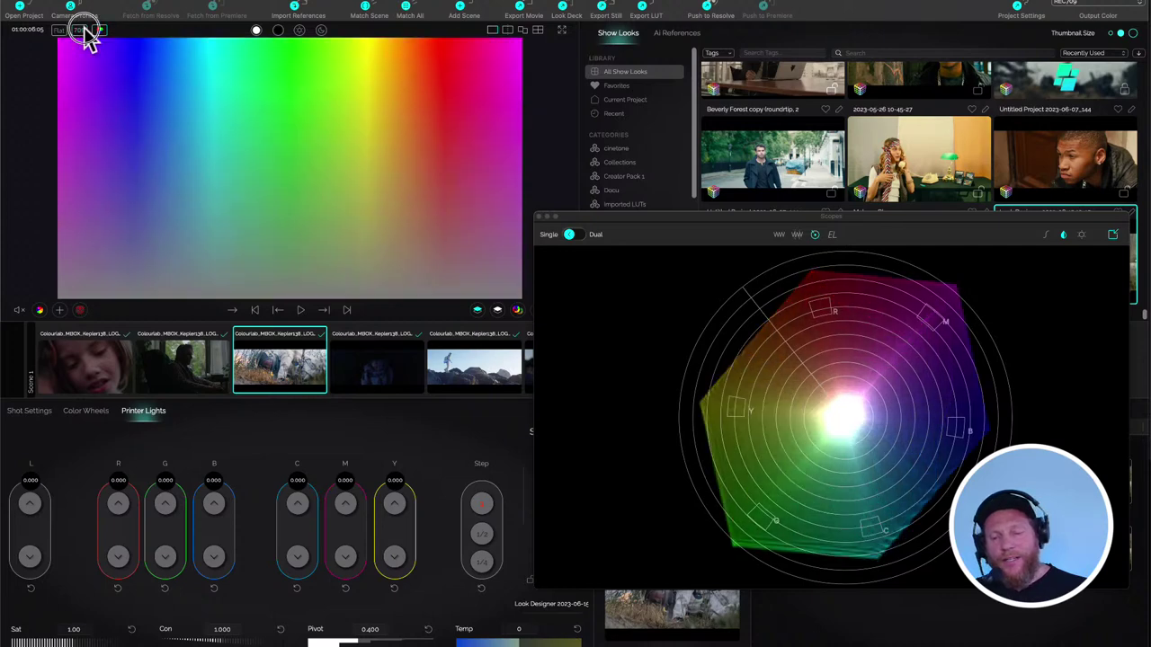
{"action": "left_click", "coordinate": [82, 29]}
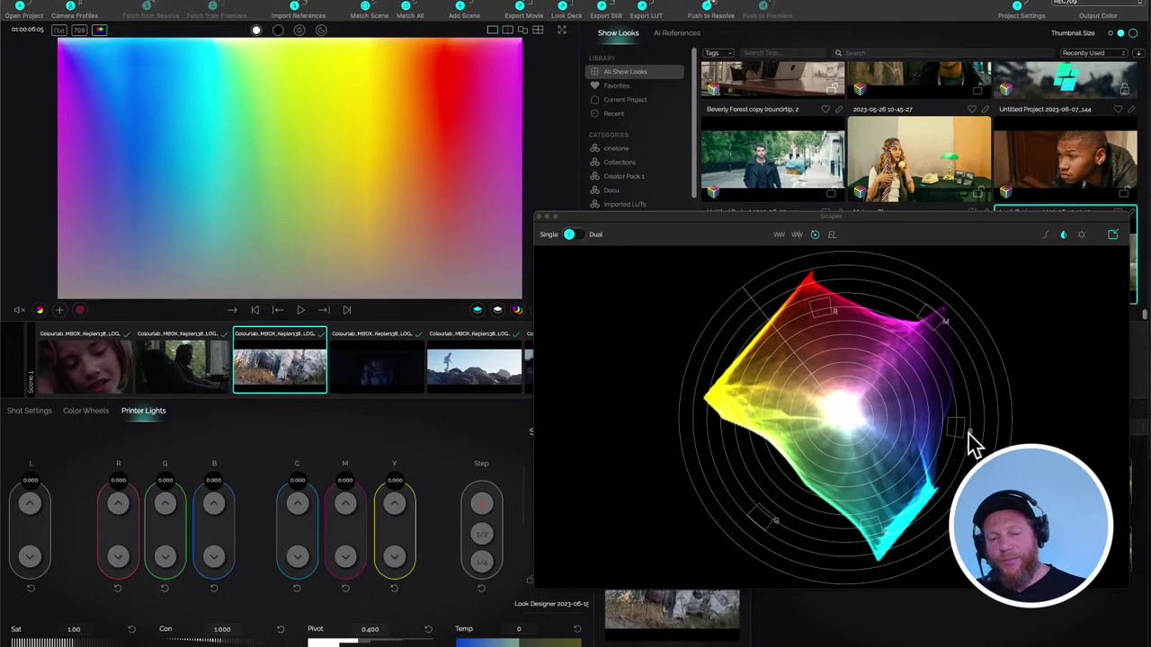
{"action": "mouse_move", "coordinate": [965, 439]}
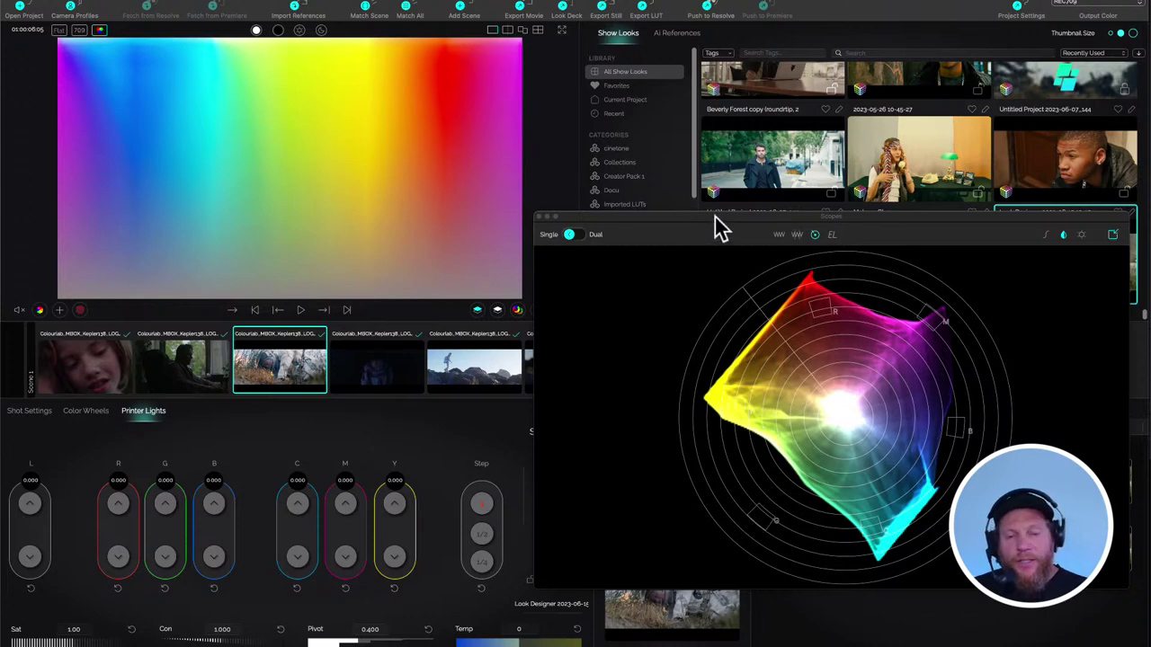
- Move the scopes window clear of the Show Look strength control and lower the look's strength to 97.040
{"action": "left_click_drag", "start_coordinate": [714, 221], "coordinate": [752, 111]}
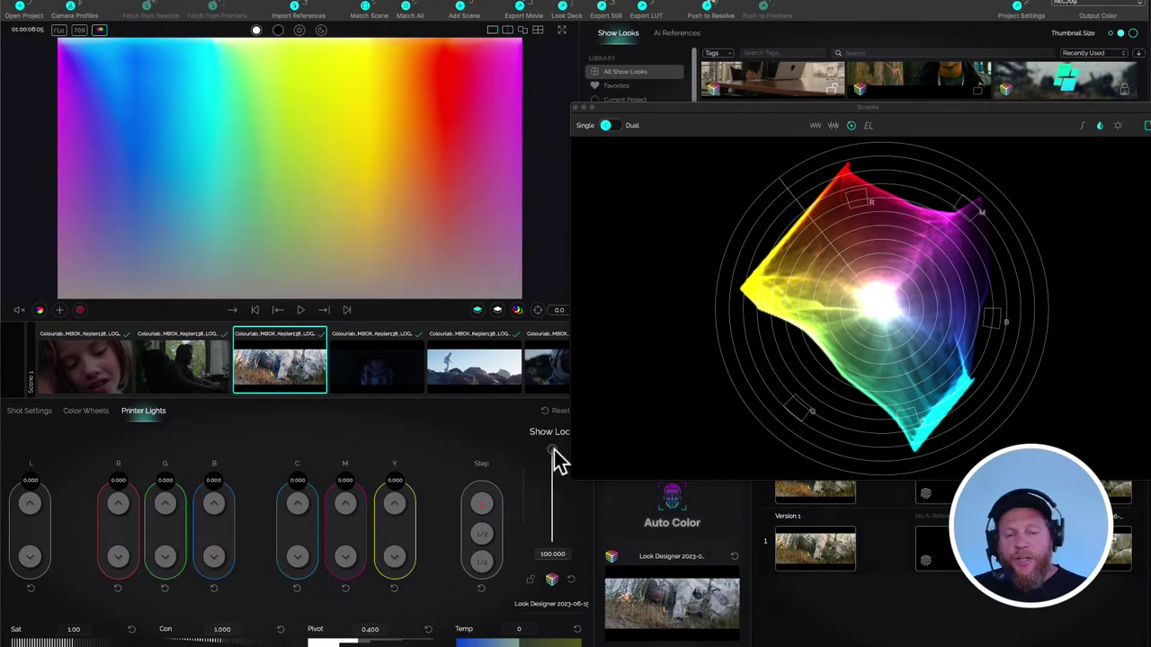
{"action": "left_click_drag", "start_coordinate": [554, 450], "coordinate": [555, 457]}
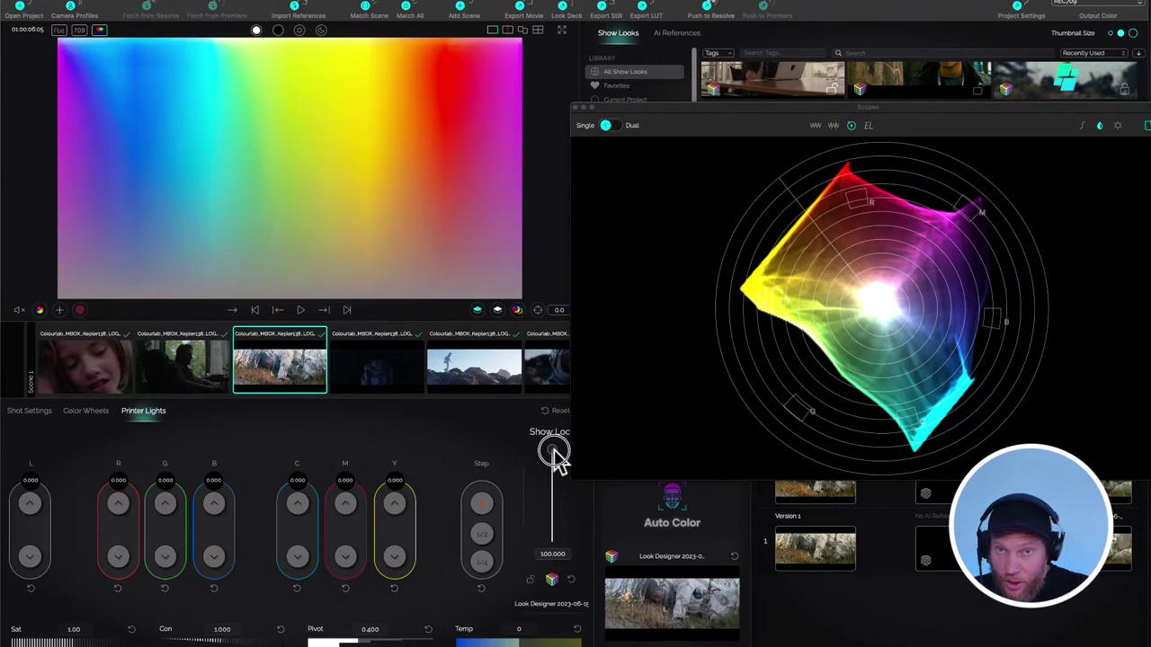
{"action": "left_click_drag", "start_coordinate": [556, 457], "coordinate": [555, 456]}
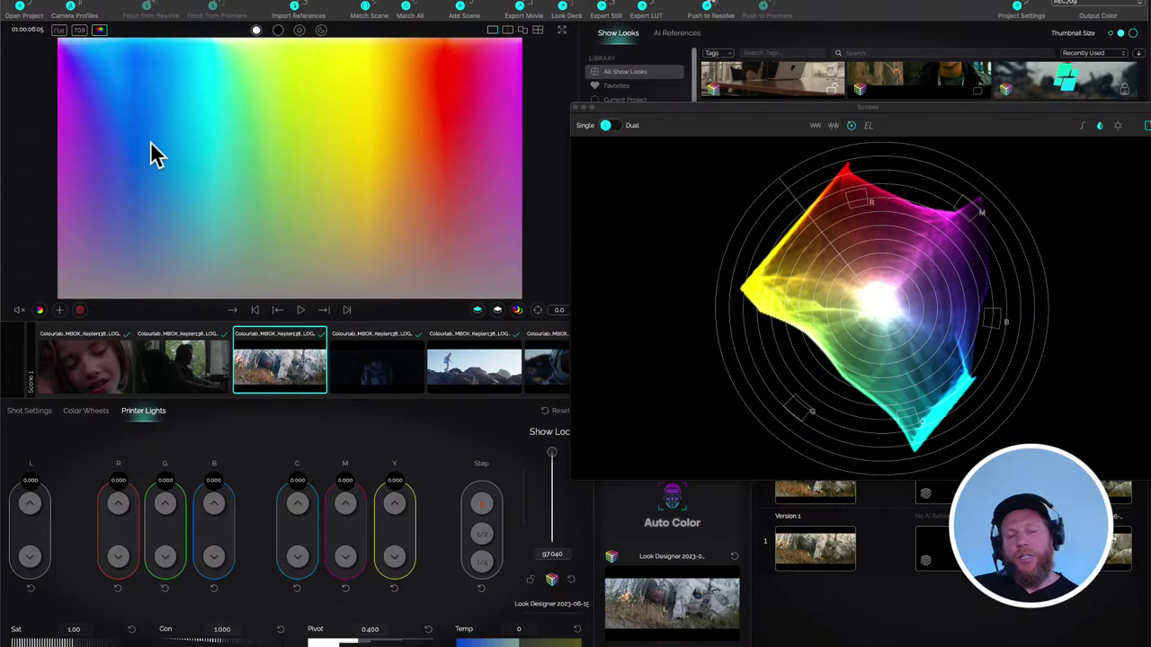
{"action": "mouse_move", "coordinate": [423, 141]}
{"action": "left_mouse_down"}
{"action": "mouse_move", "coordinate": [216, 136]}
{"action": "mouse_move", "coordinate": [93, 116]}
{"action": "mouse_move", "coordinate": [172, 85]}
{"action": "mouse_move", "coordinate": [395, 128]}
{"action": "mouse_move", "coordinate": [441, 125]}
{"action": "left_mouse_up"}
- Show the lightness test pattern with its vectorscope, keeping the scopes window clear of the viewer
{"action": "left_click", "coordinate": [904, 116]}
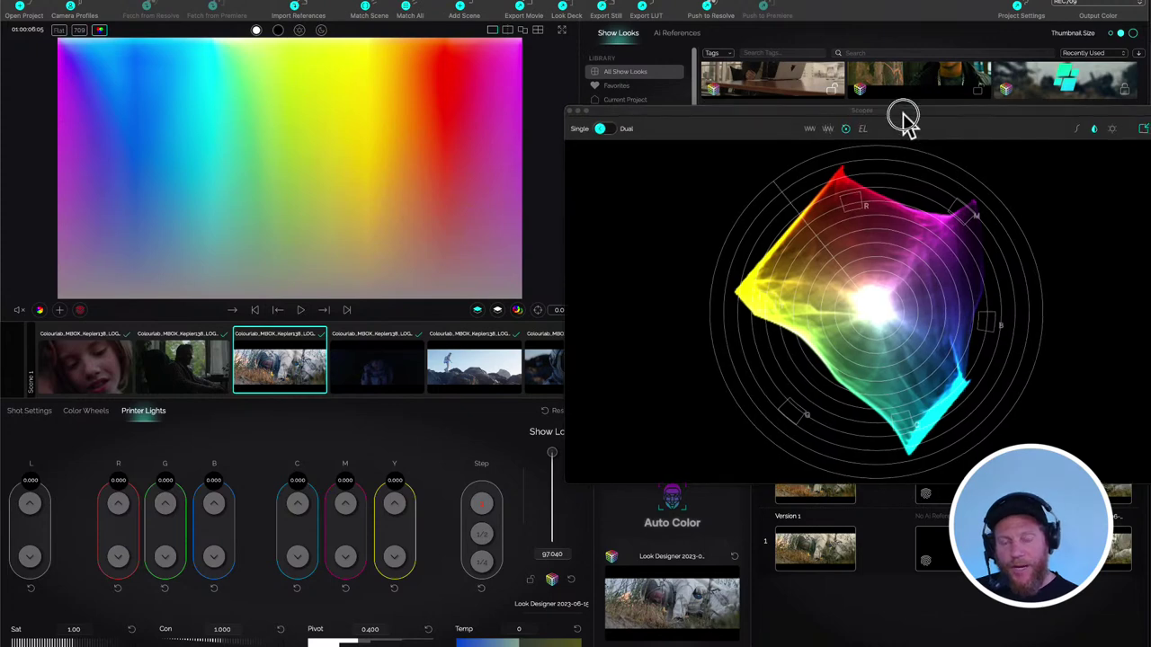
{"action": "left_click_drag", "start_coordinate": [903, 116], "coordinate": [654, 247]}
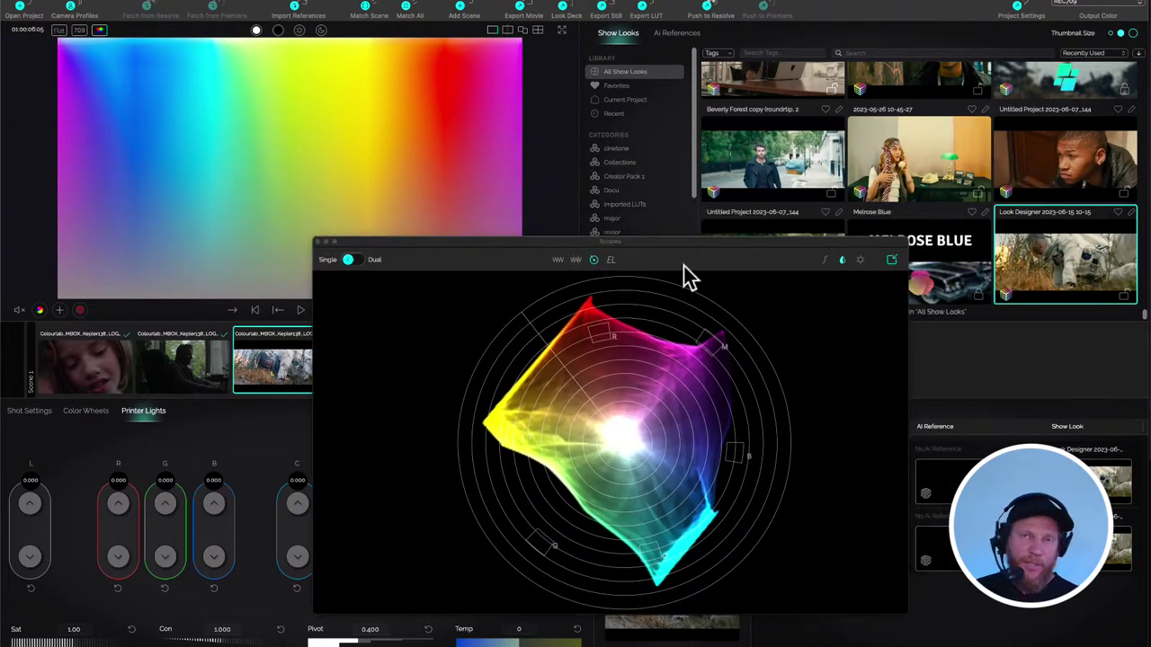
{"action": "left_click", "coordinate": [860, 261]}
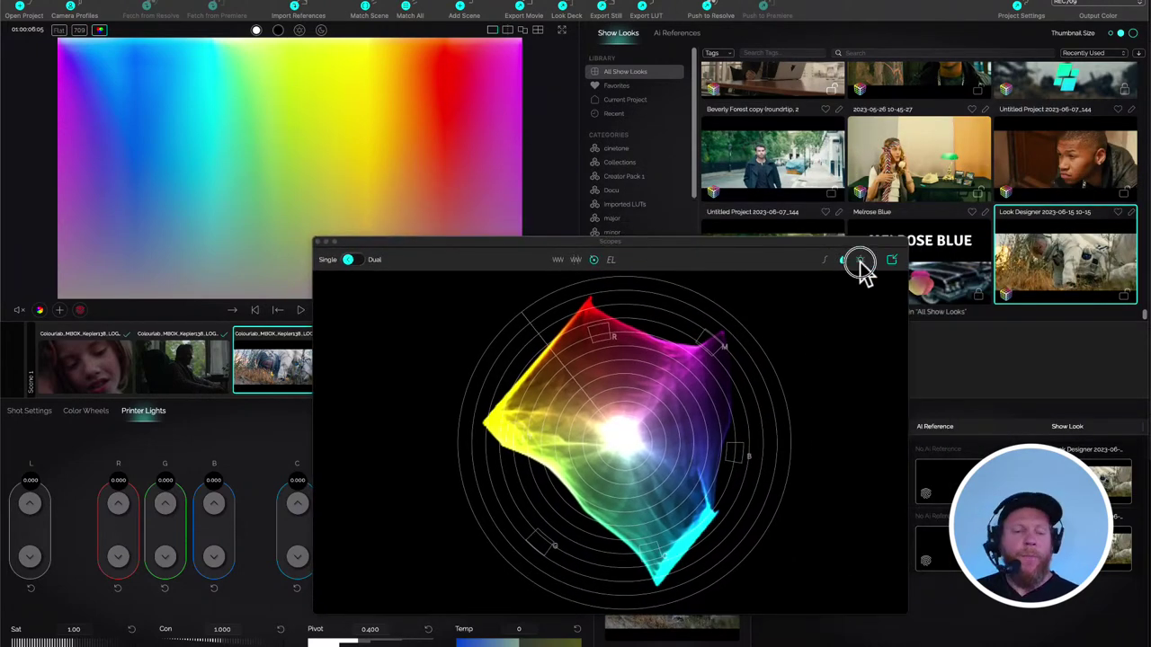
{"action": "left_click_drag", "start_coordinate": [674, 248], "coordinate": [891, 152]}
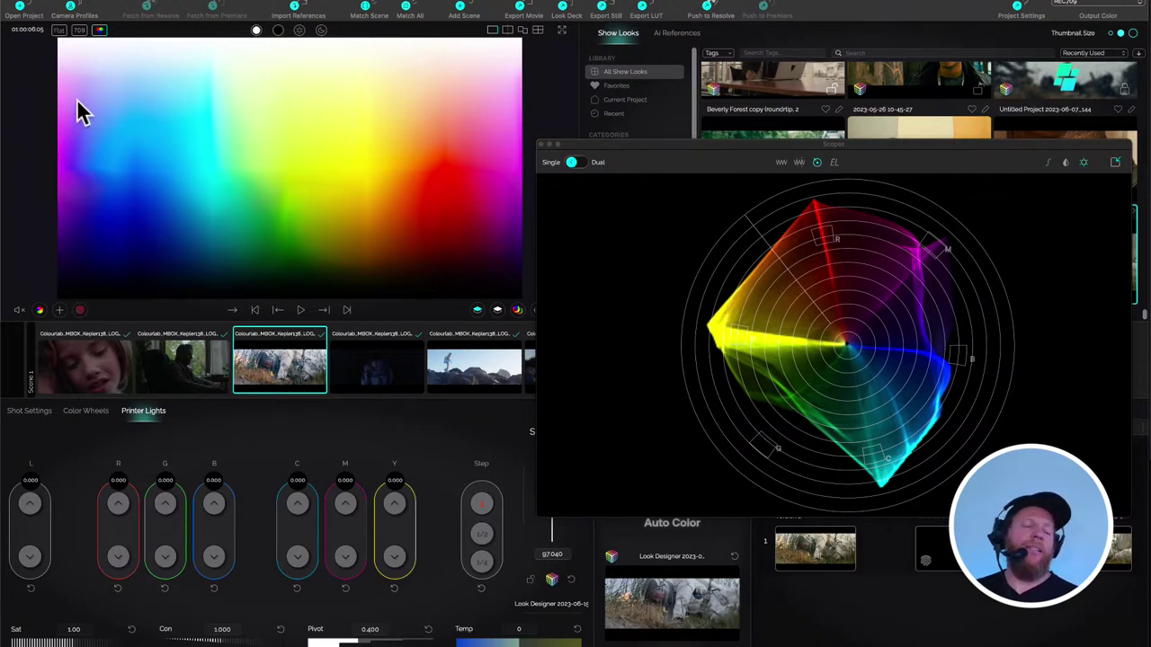
{"action": "left_click", "coordinate": [80, 309]}
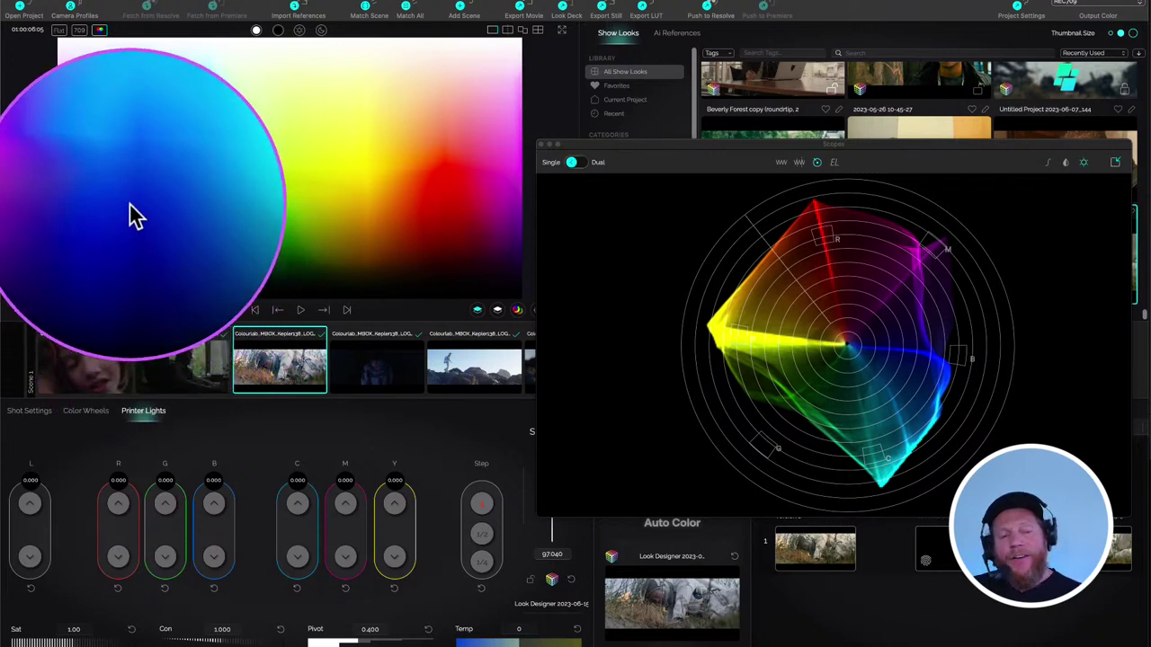
- Compare the lightness test pattern and its vectorscope with and without the look using the ungraded 709 preview
{"action": "left_click", "coordinate": [81, 30]}
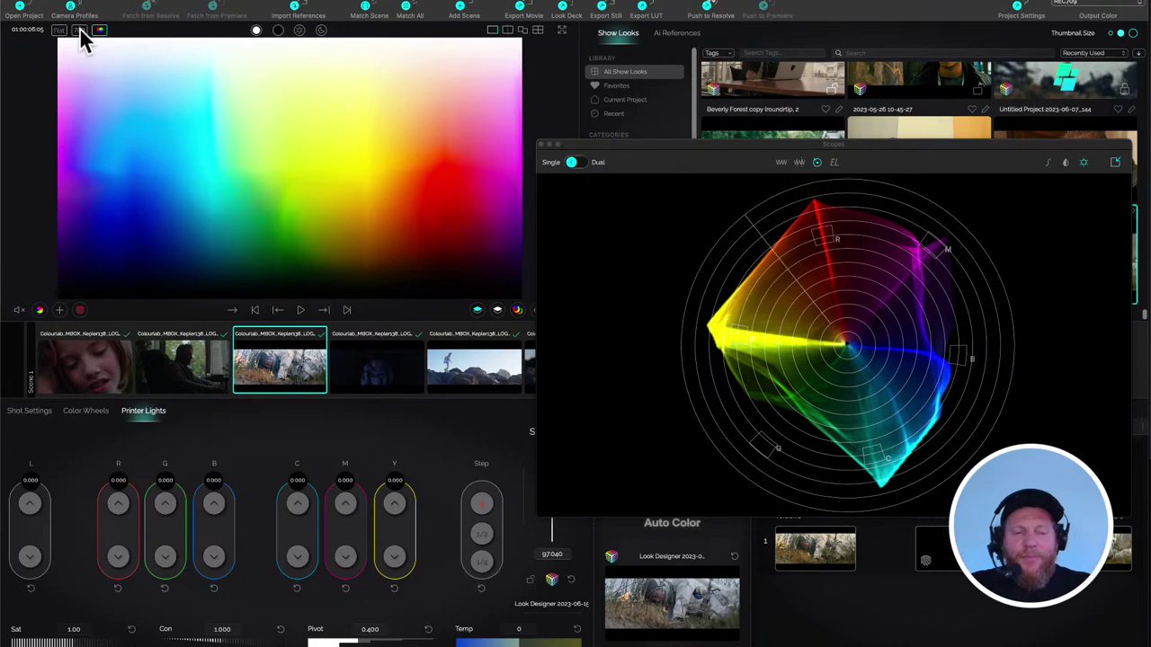
{"action": "left_click", "coordinate": [79, 29]}
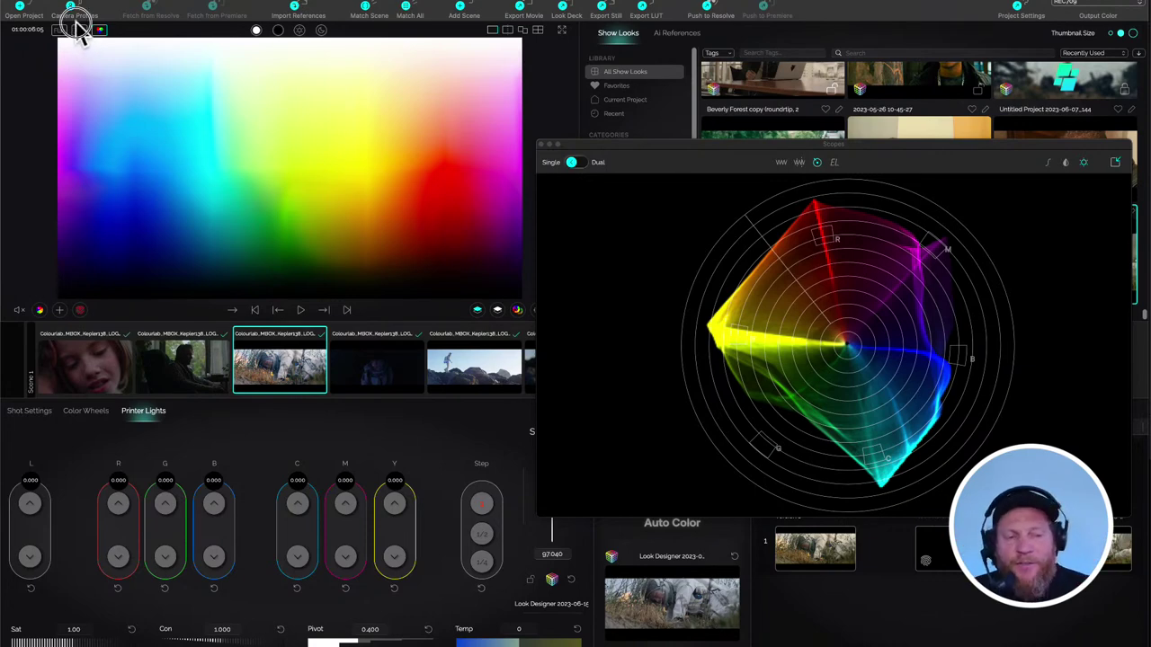
{"action": "left_click", "coordinate": [79, 31]}
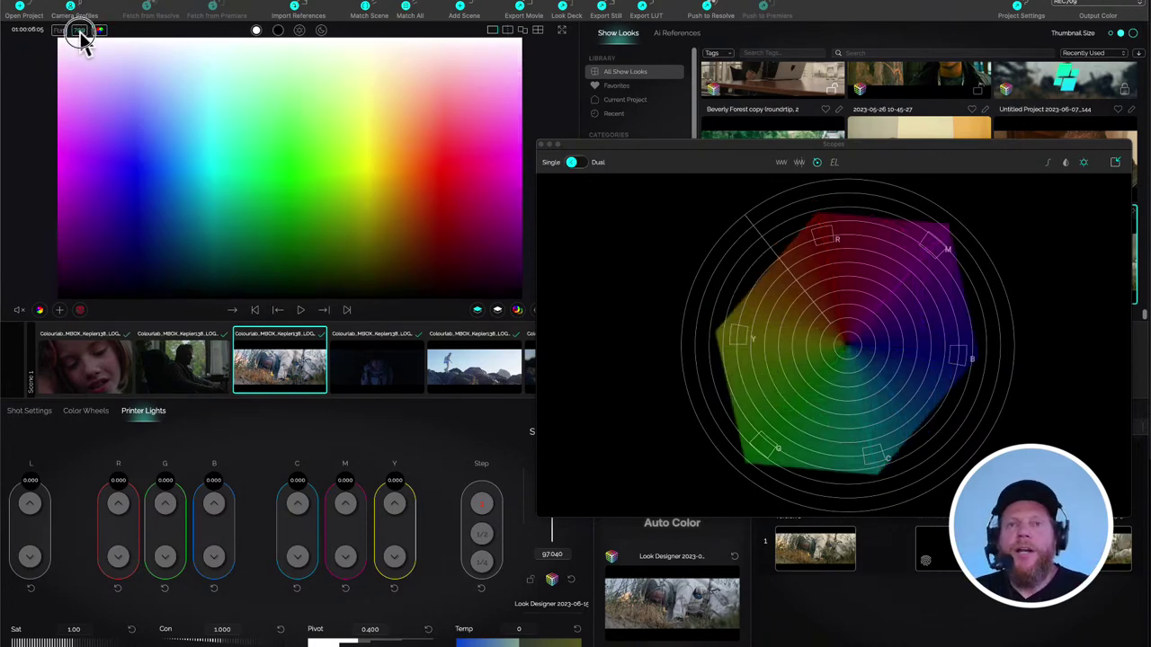
{"action": "left_click", "coordinate": [79, 31]}
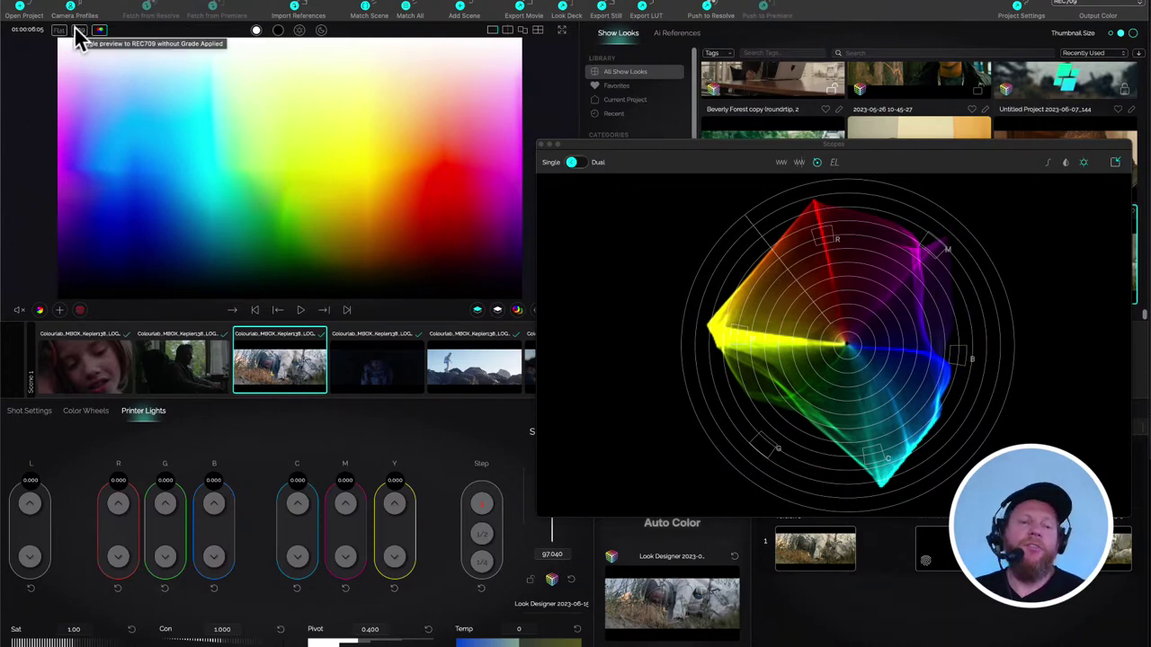
{"action": "left_click", "coordinate": [79, 31]}
{"action": "left_click", "coordinate": [79, 30]}
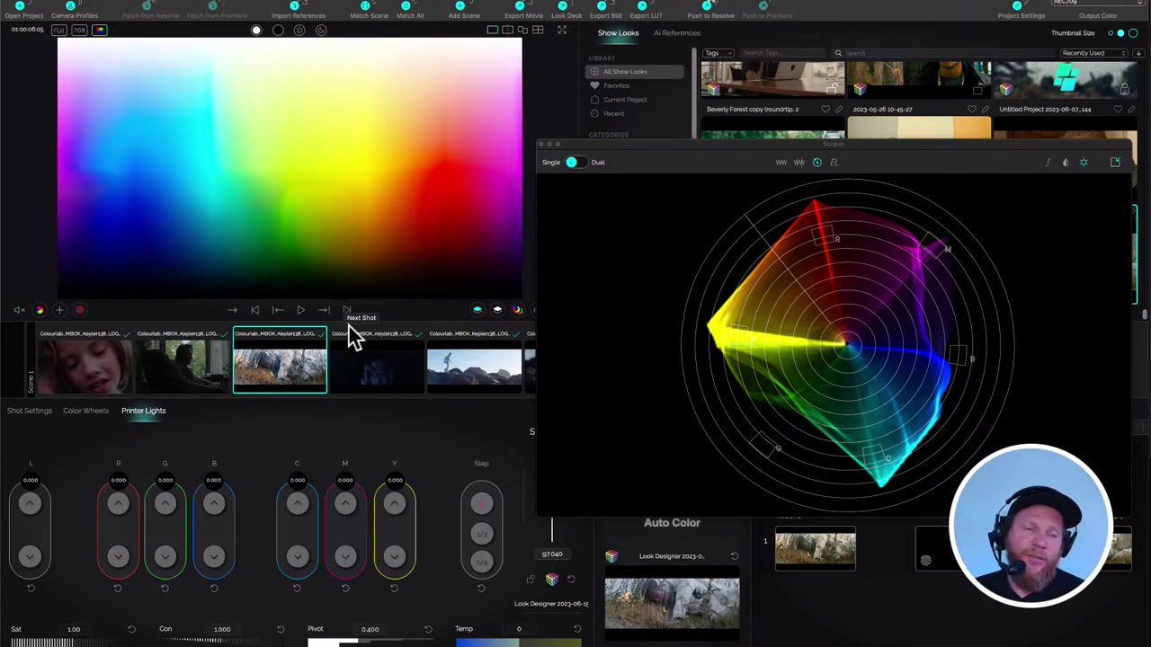
{"action": "left_click", "coordinate": [79, 31]}
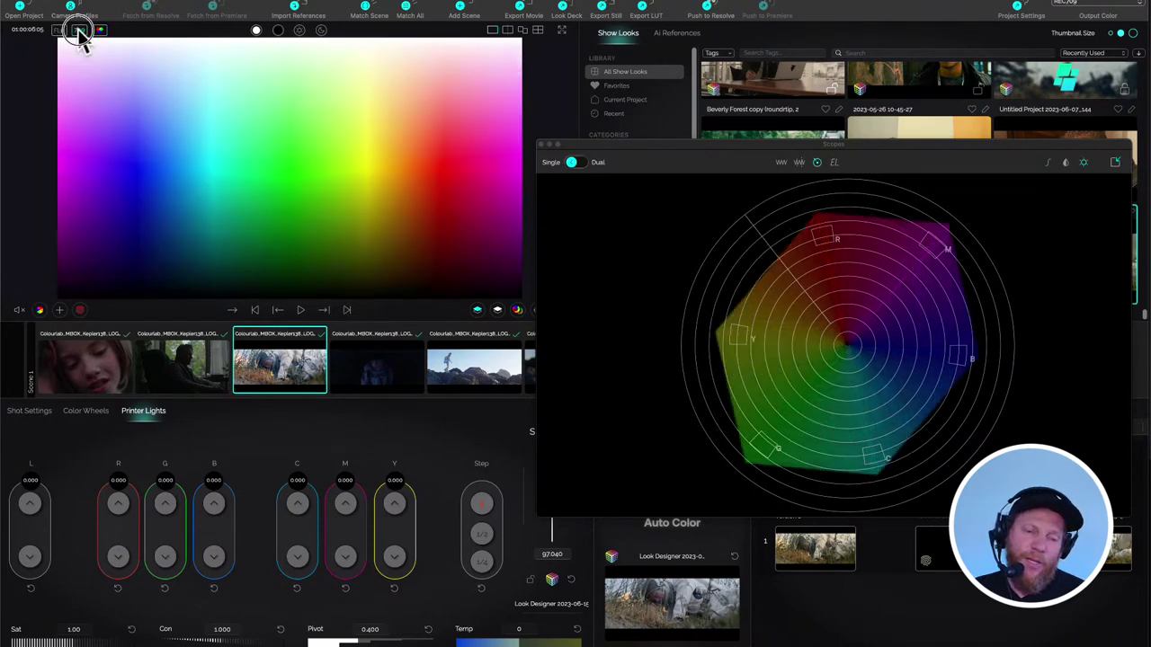
{"action": "left_click", "coordinate": [79, 33]}
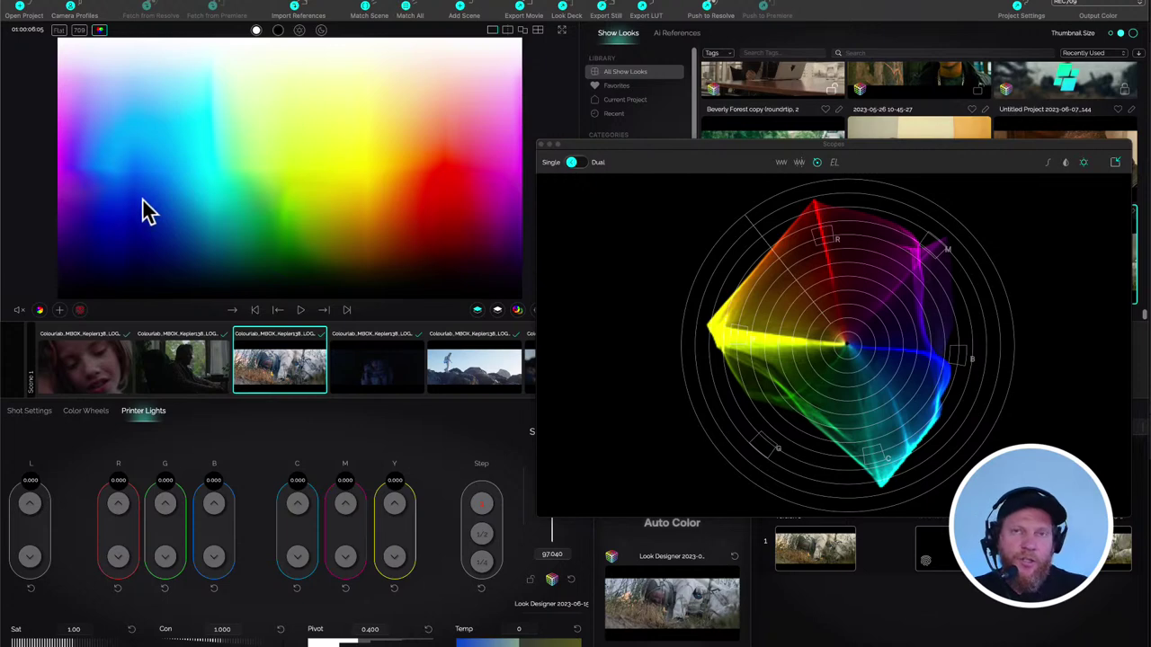
{"action": "left_click_drag", "start_coordinate": [144, 209], "coordinate": [203, 220]}
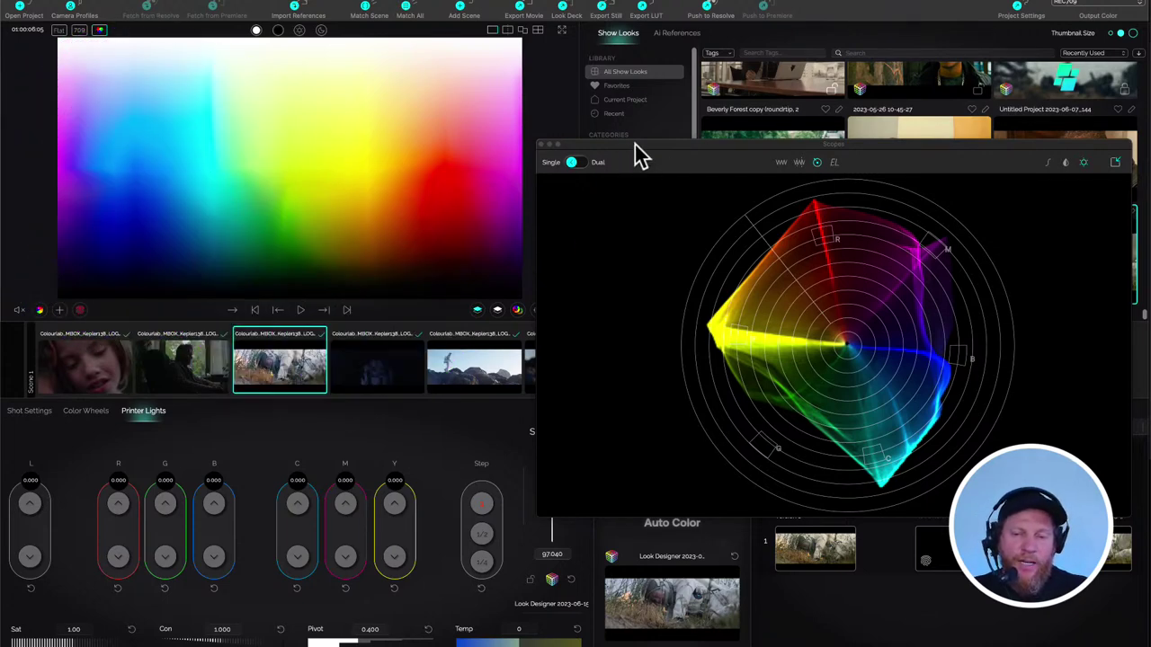
- Uncover the Show Look strength control behind the scopes window and reduce the look's strength to 85.661
{"action": "left_click_drag", "start_coordinate": [635, 149], "coordinate": [653, 118]}
{"action": "left_click_drag", "start_coordinate": [215, 187], "coordinate": [142, 223]}
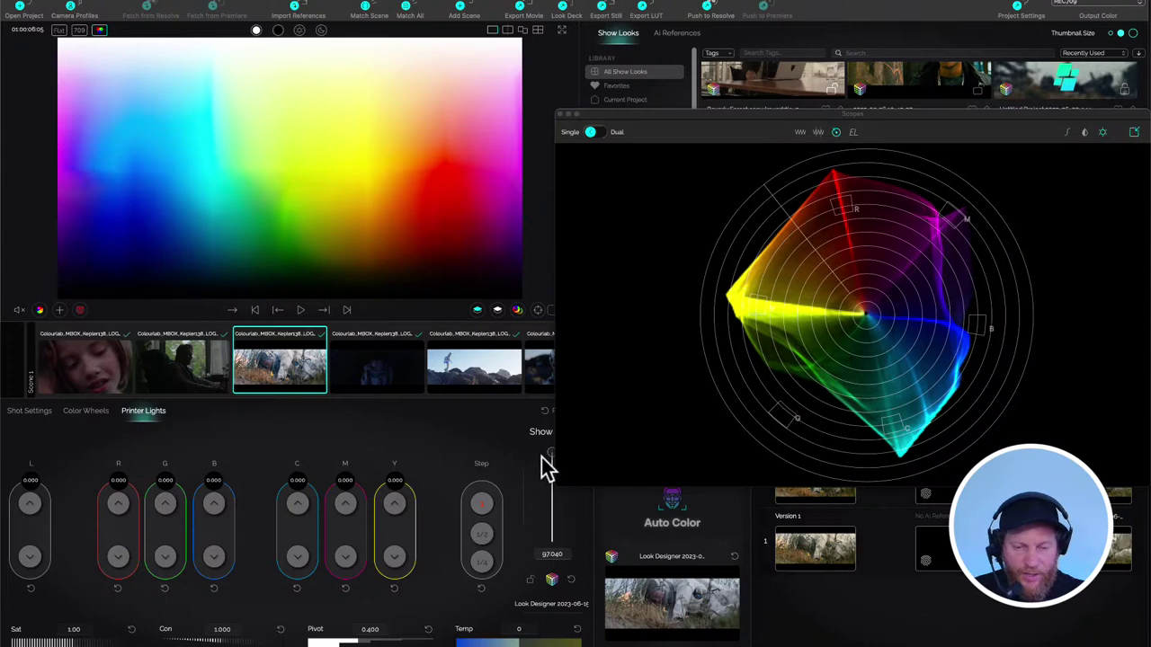
{"action": "left_click_drag", "start_coordinate": [548, 455], "coordinate": [549, 463]}
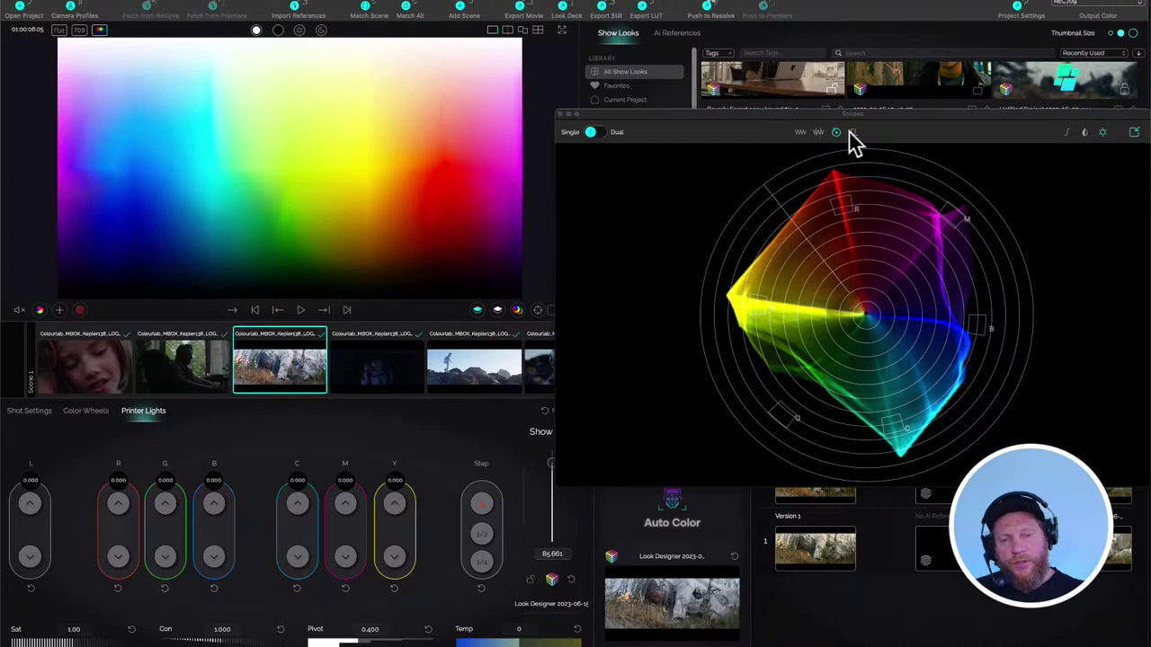
- Turn off the lightness test pattern to return to the astronaut shot, and move the scopes window off the viewer
{"action": "left_click_drag", "start_coordinate": [966, 121], "coordinate": [778, 136]}
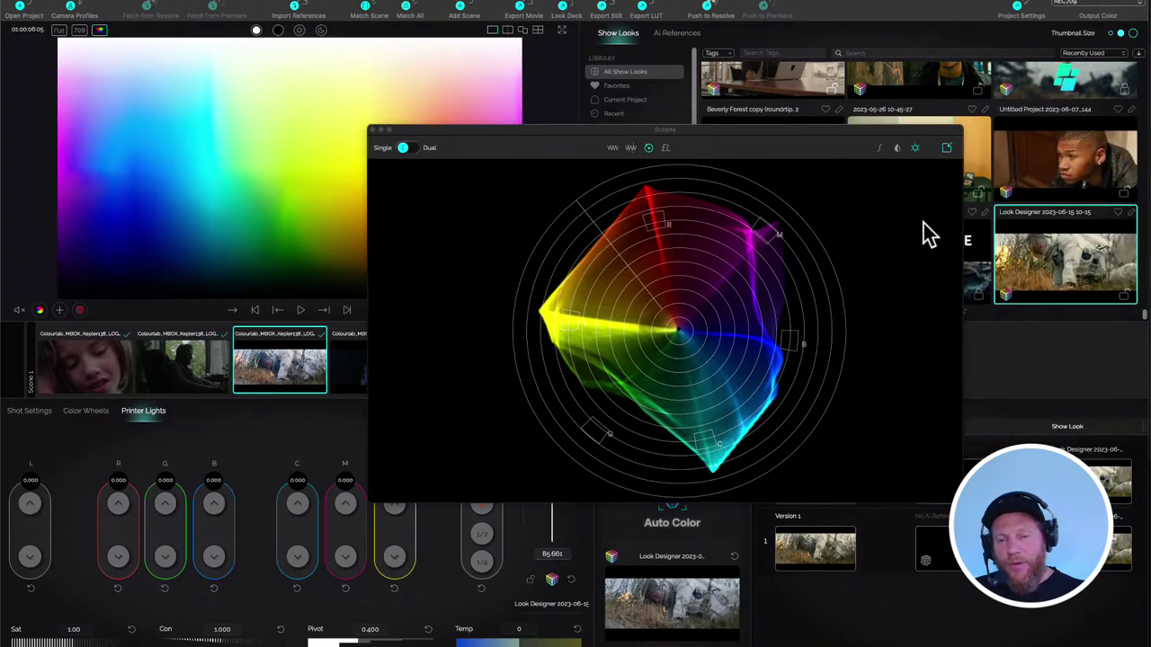
{"action": "left_click", "coordinate": [913, 149]}
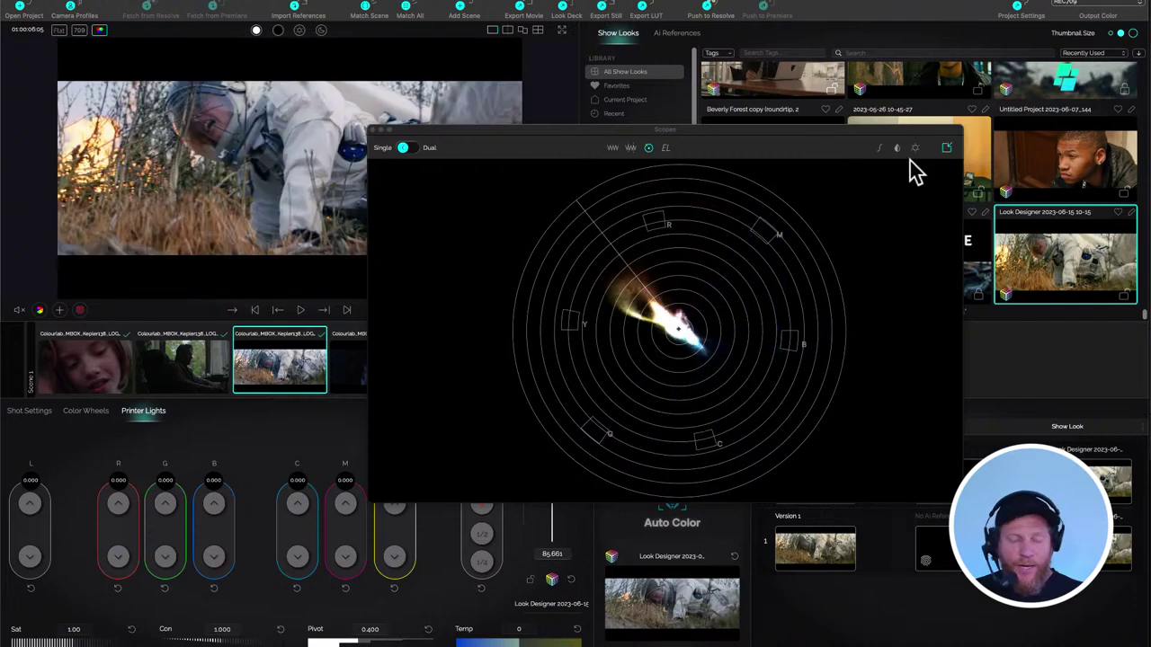
{"action": "left_click_drag", "start_coordinate": [544, 141], "coordinate": [640, 146]}
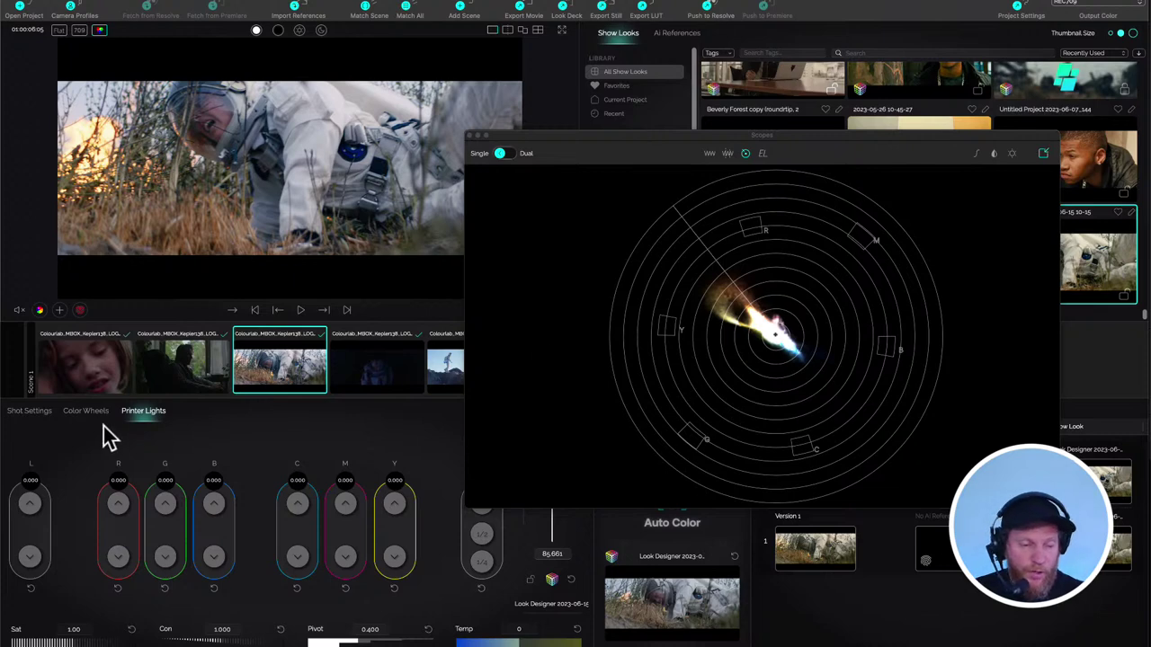
- Switch to DaVinci Resolve and set the input profile of clip 03's Look Designer node to PANASONIC VLOG
{"action": "key", "text": "super+Tab"}
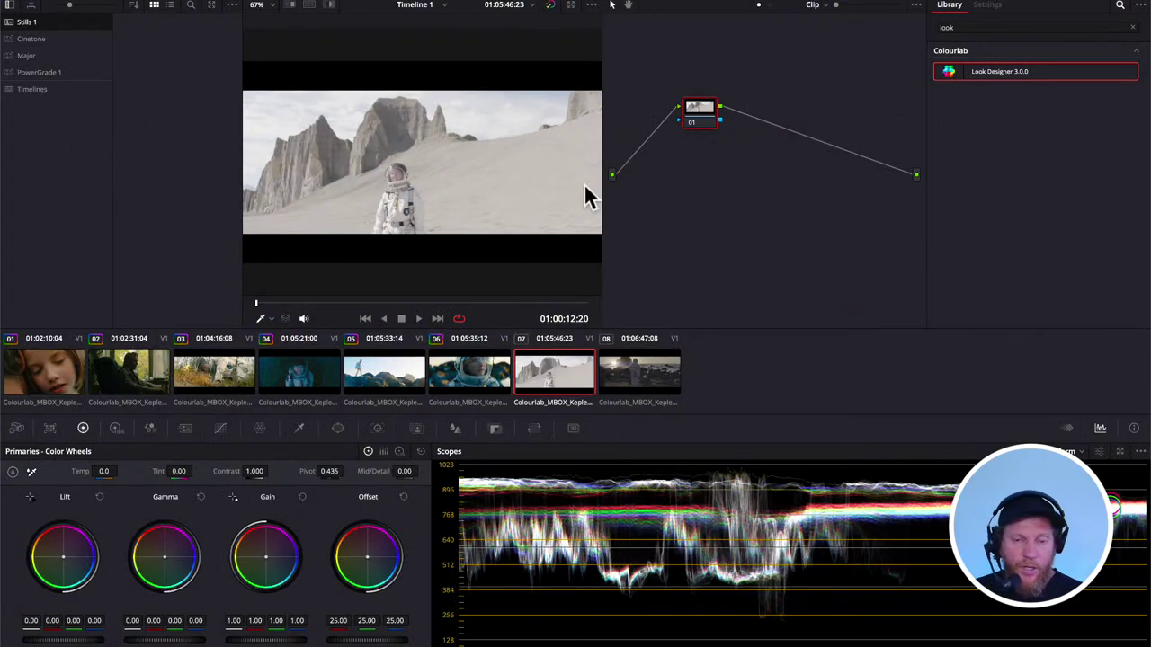
{"action": "left_click", "coordinate": [221, 373]}
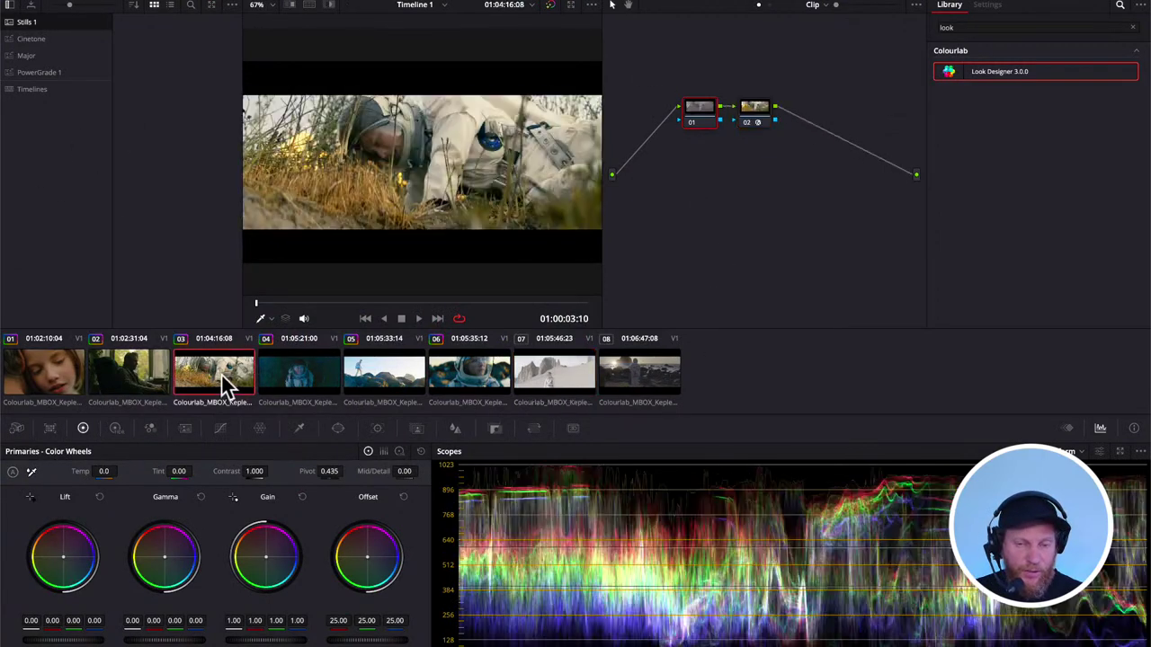
{"action": "left_click", "coordinate": [759, 129]}
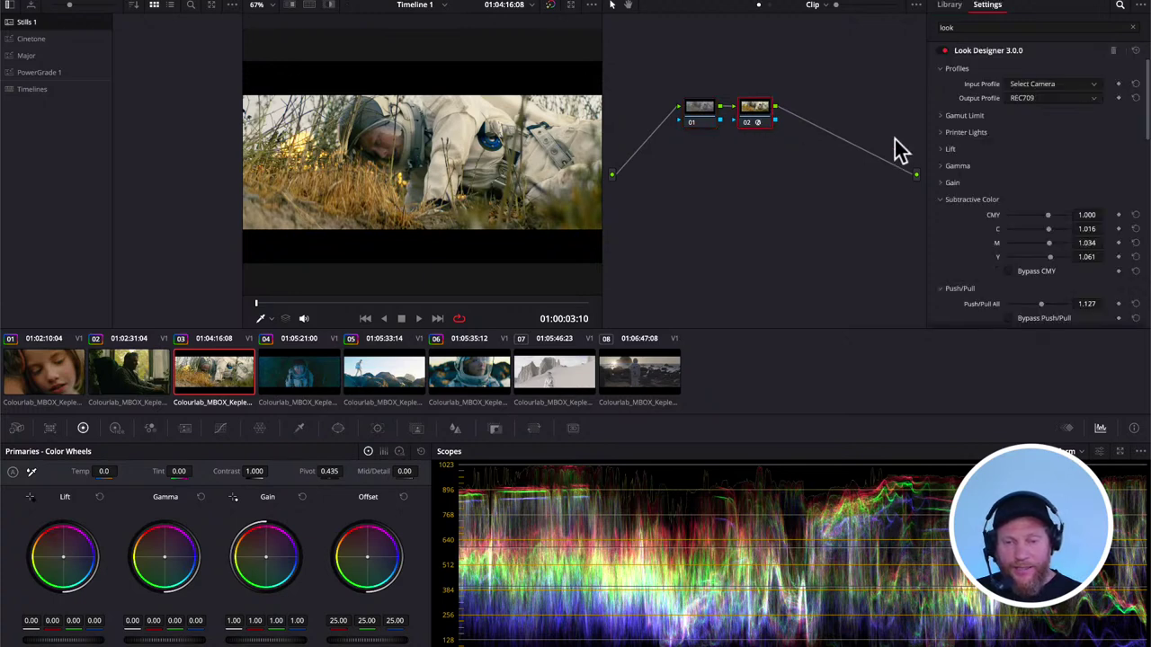
{"action": "left_click", "coordinate": [1049, 84]}
{"action": "scroll", "coordinate": [1074, 202], "scroll_direction": "down", "scroll_amount": 10}
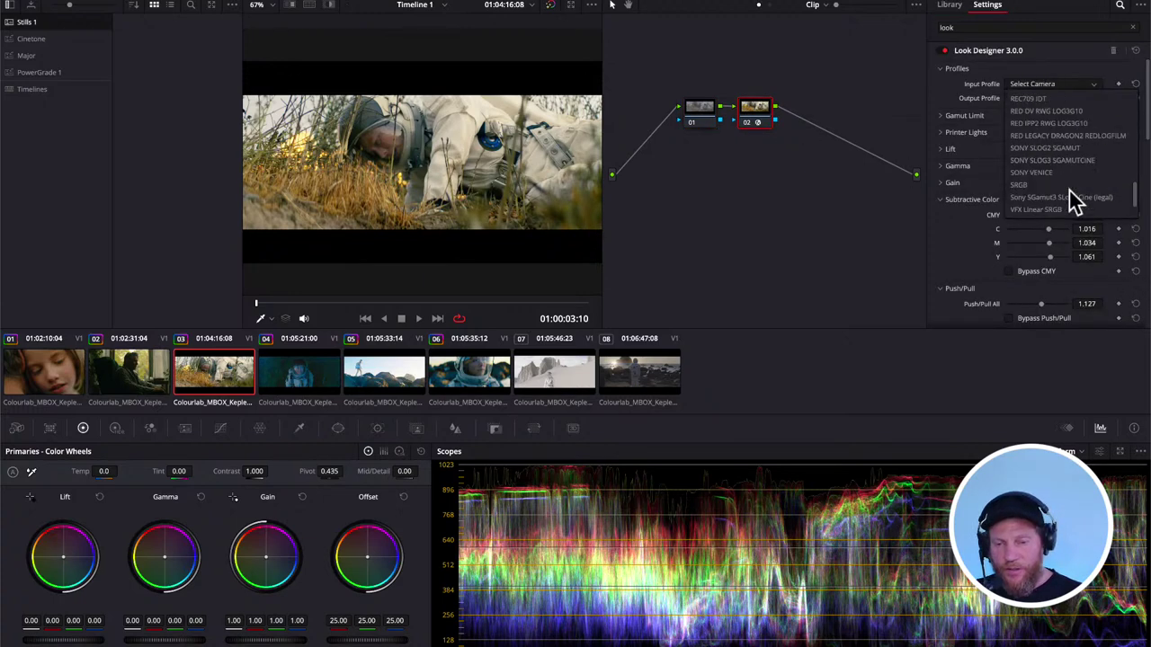
{"action": "scroll", "coordinate": [1075, 198], "scroll_direction": "up", "scroll_amount": 4}
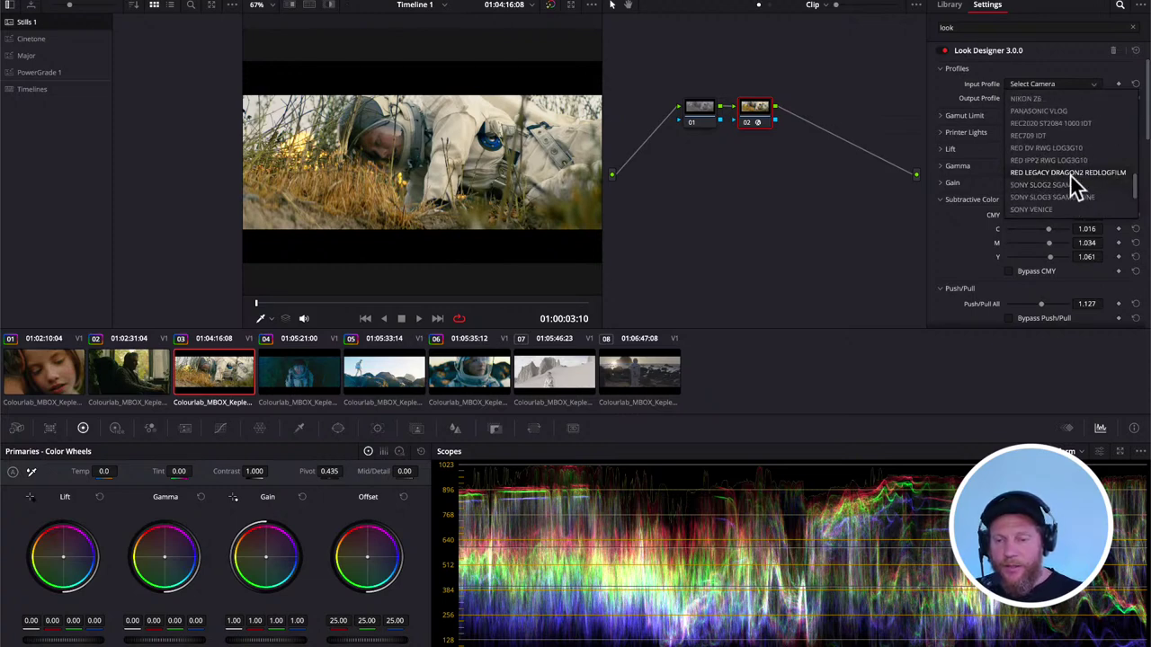
{"action": "left_click", "coordinate": [1043, 111]}
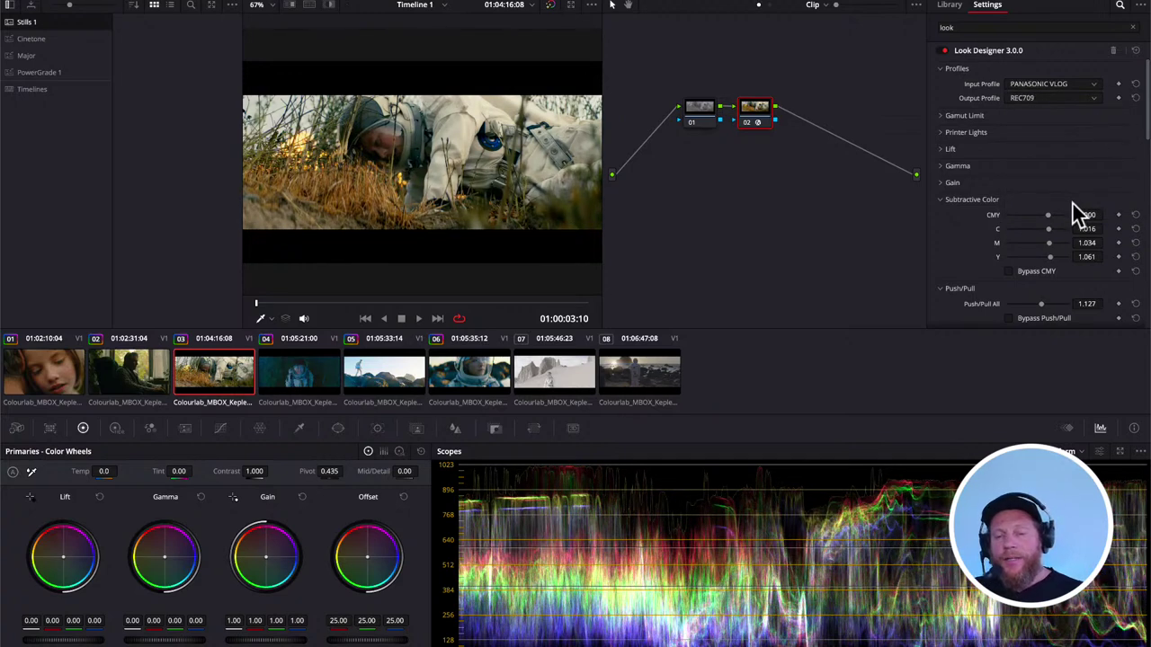
- Show the Tonemap test image through clip 03's Look Designer node
{"action": "scroll", "coordinate": [1071, 201], "scroll_direction": "down", "scroll_amount": 20}
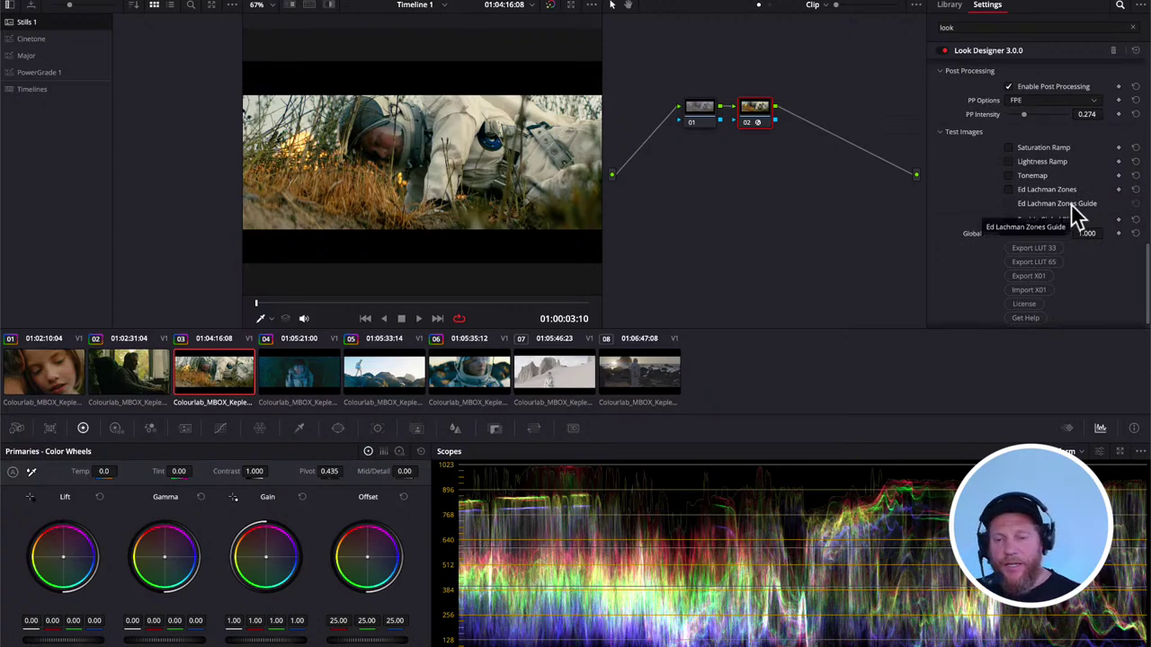
{"action": "left_click", "coordinate": [1012, 178]}
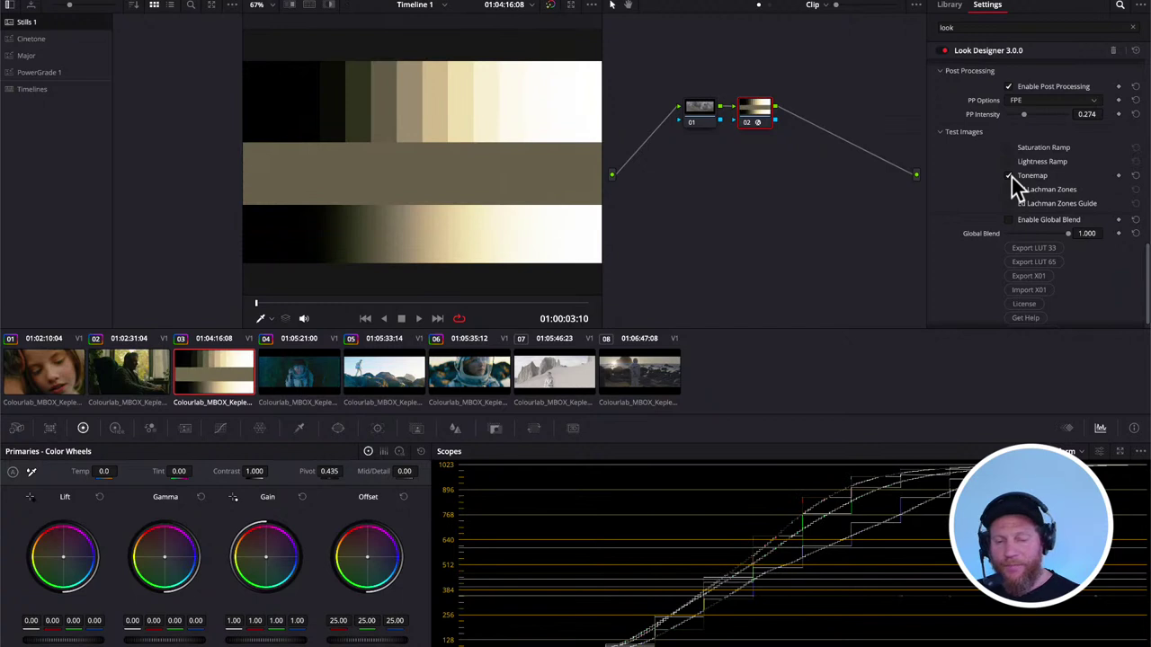
- Try lowering node 01's offset to 22.65 under the Tonemap test image, and reset the offset
{"action": "left_click", "coordinate": [700, 124]}
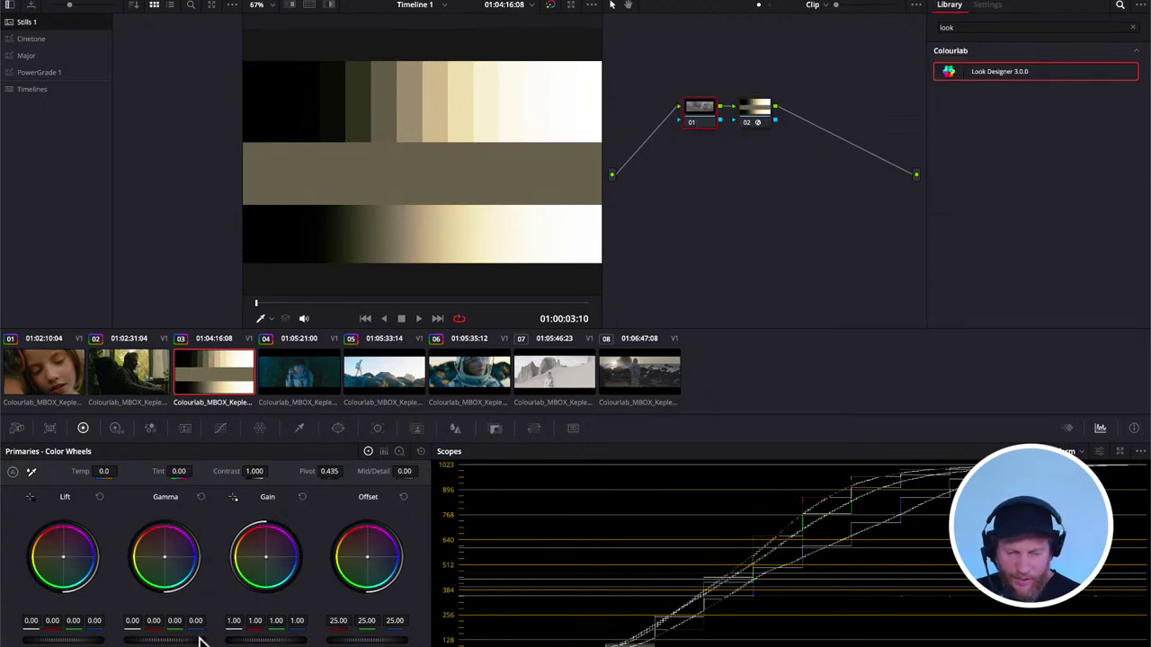
{"action": "mouse_move", "coordinate": [196, 621]}
{"action": "left_mouse_down"}
{"action": "mouse_move", "coordinate": [297, 621]}
{"action": "mouse_move", "coordinate": [203, 621]}
{"action": "left_mouse_up"}
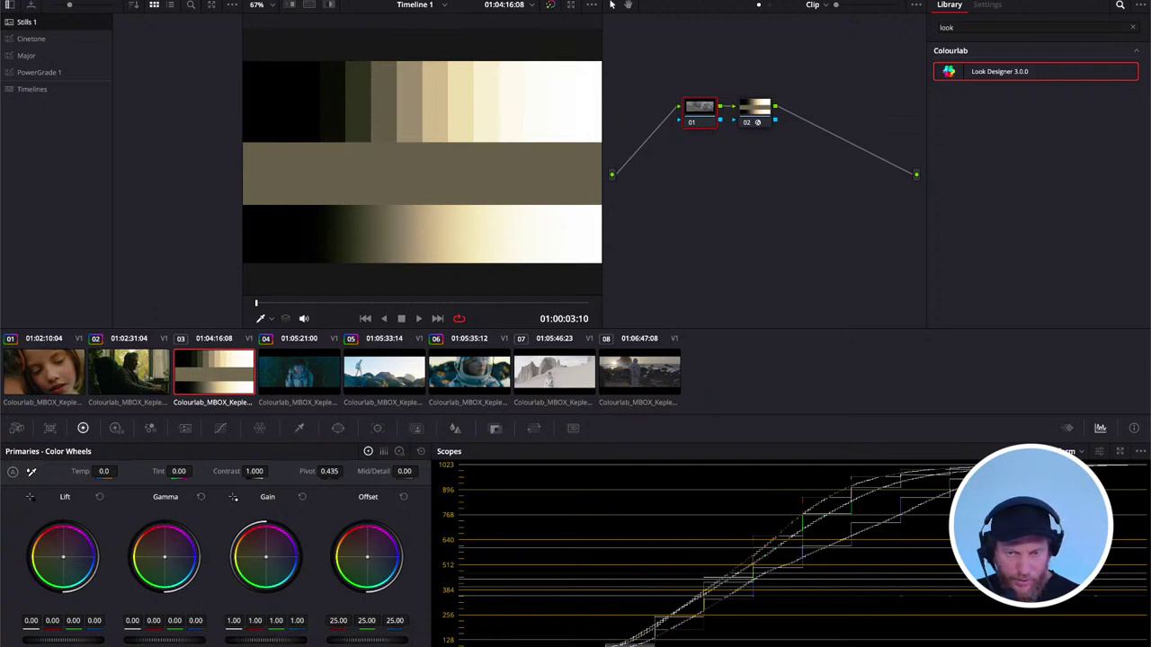
{"action": "left_click", "coordinate": [693, 123]}
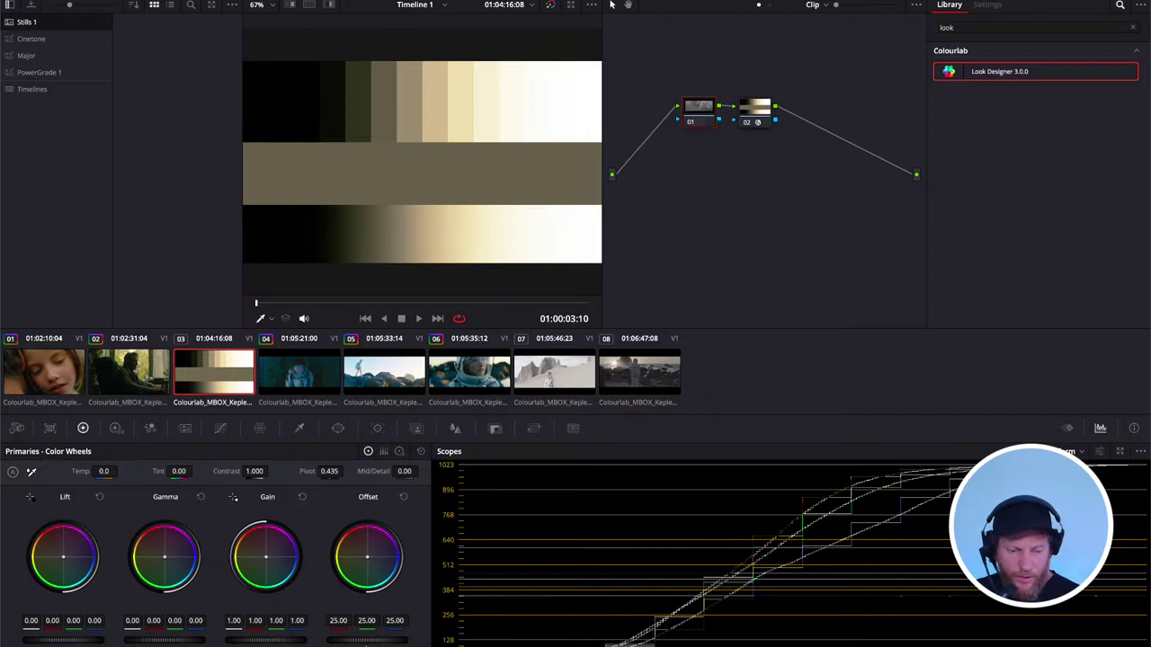
{"action": "left_click_drag", "start_coordinate": [376, 642], "coordinate": [323, 640]}
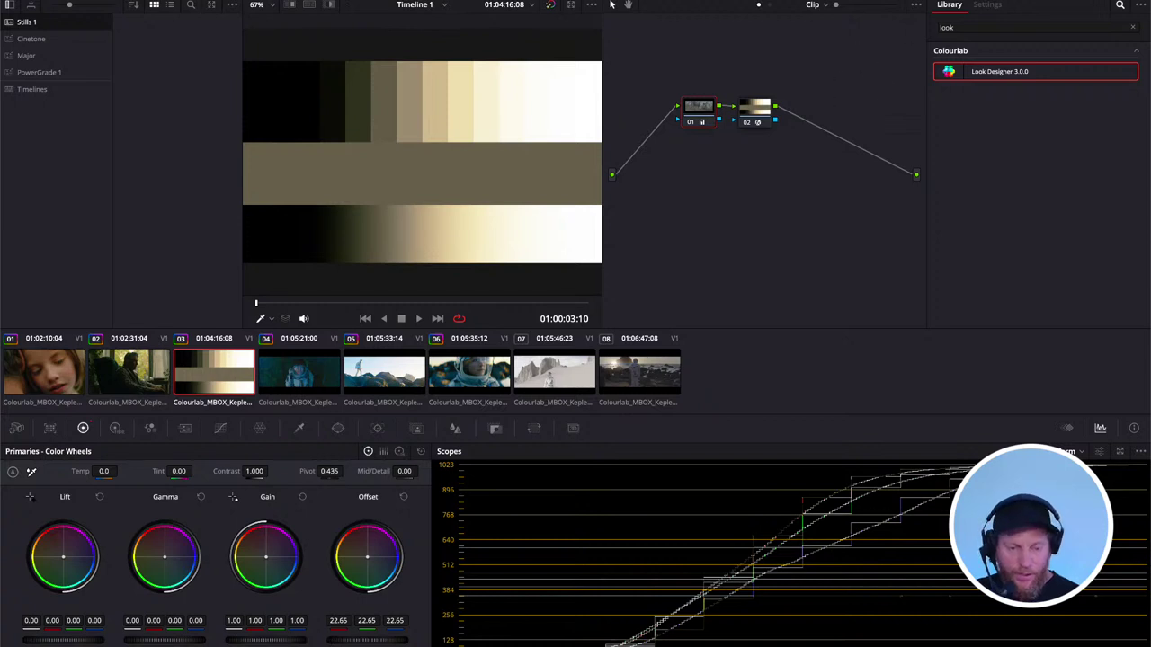
{"action": "left_click", "coordinate": [403, 496]}
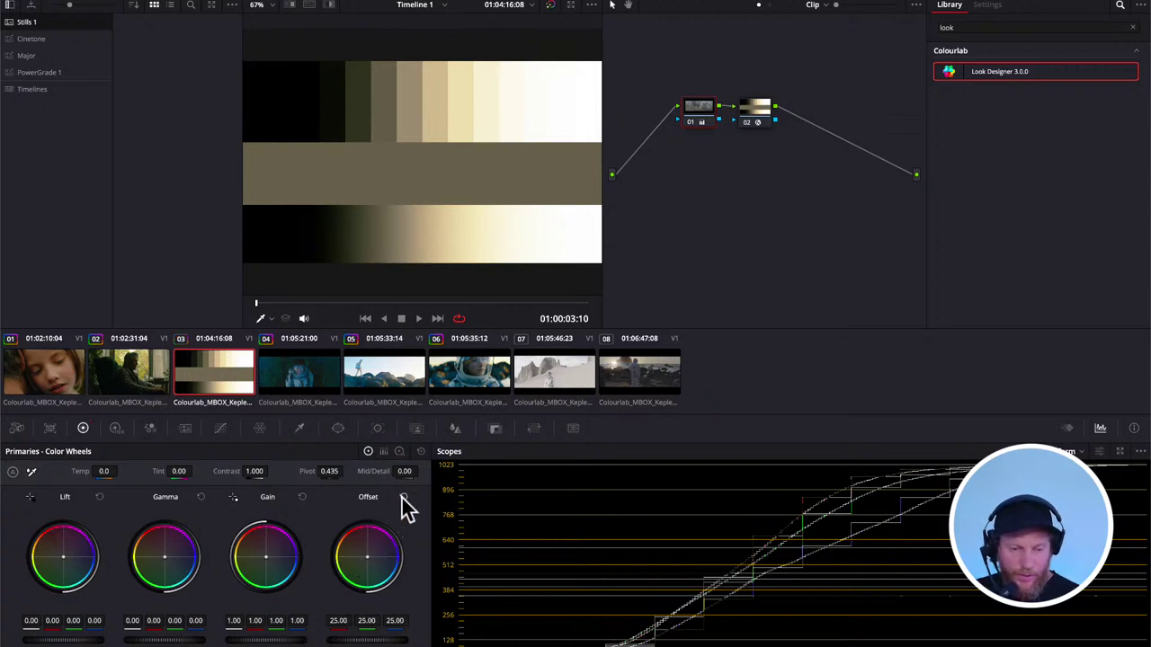
- Compare the Tonemap test image with the Look Designer node disabled and enabled, and turn the Tonemap off
{"action": "left_click", "coordinate": [760, 124]}
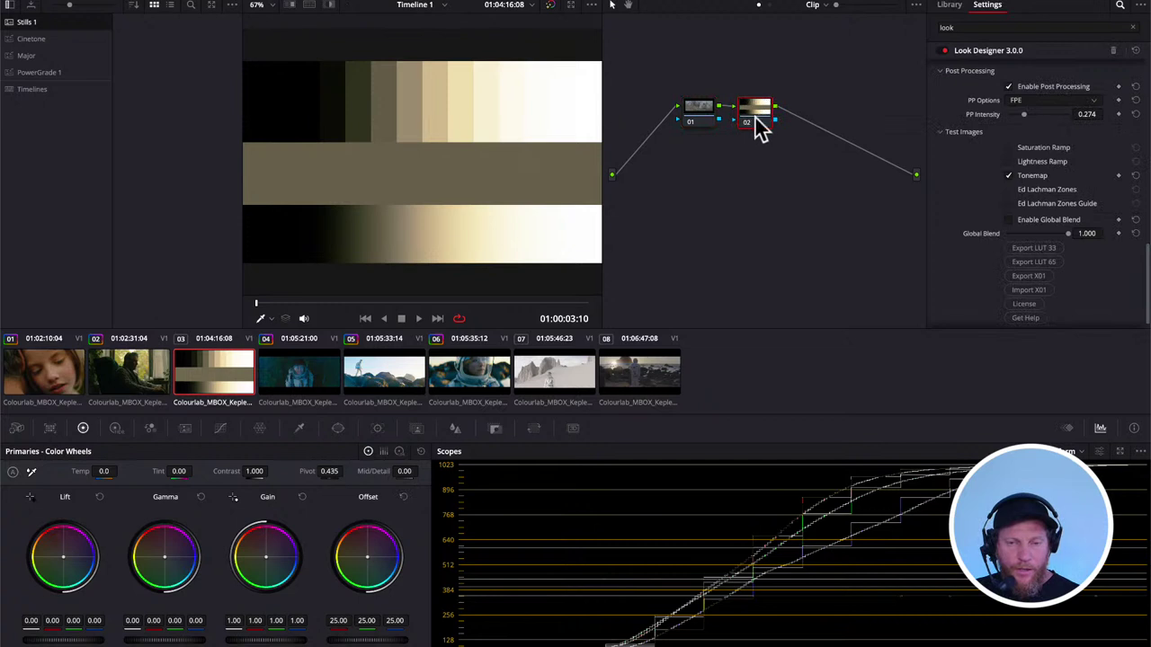
{"action": "key", "text": "ctrl+d"}
{"action": "key", "text": "ctrl+d"}
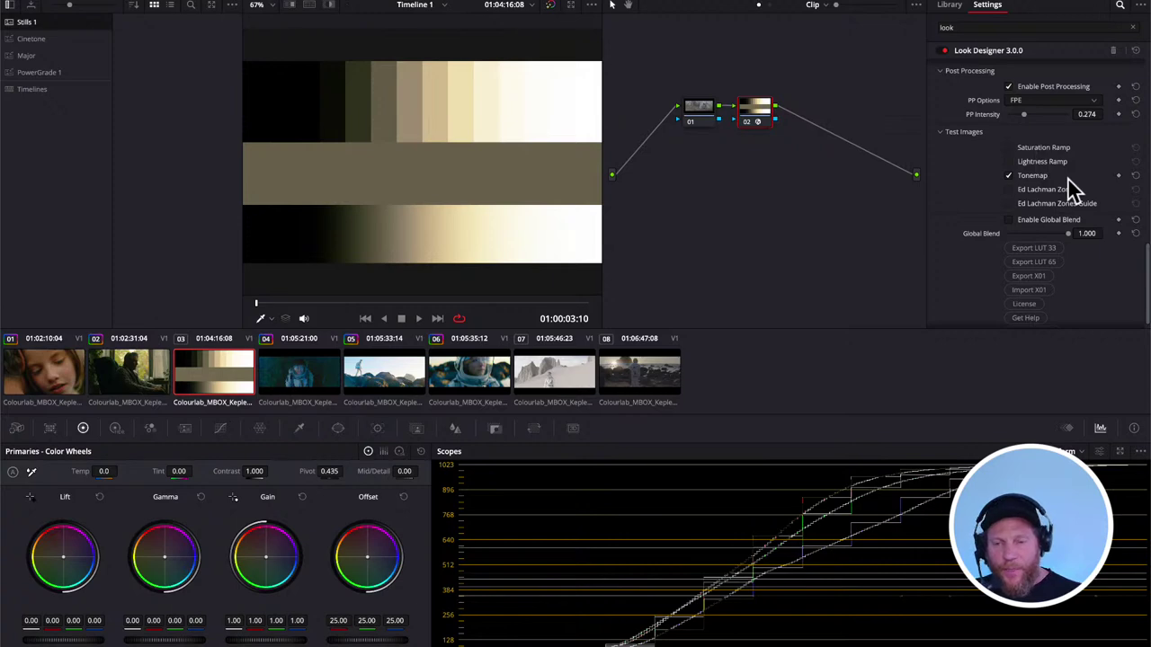
{"action": "left_click", "coordinate": [1009, 176]}
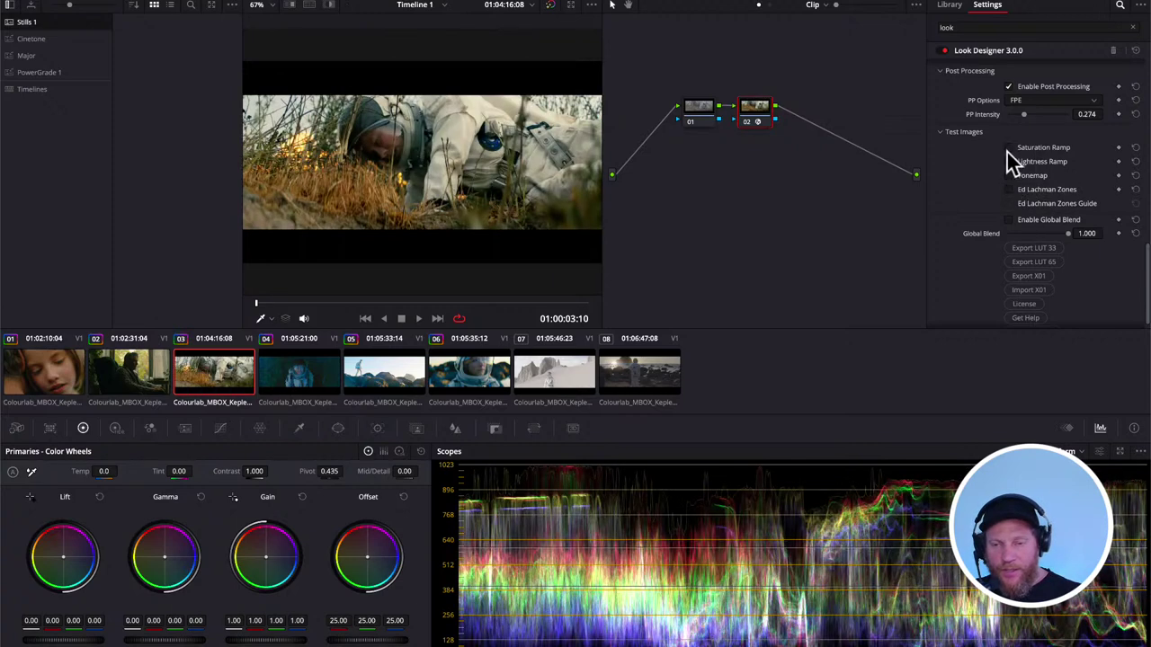
- Examine the Saturation Ramp test image and its waveform, and replace it with the Lightness Ramp
{"action": "left_click", "coordinate": [1008, 148]}
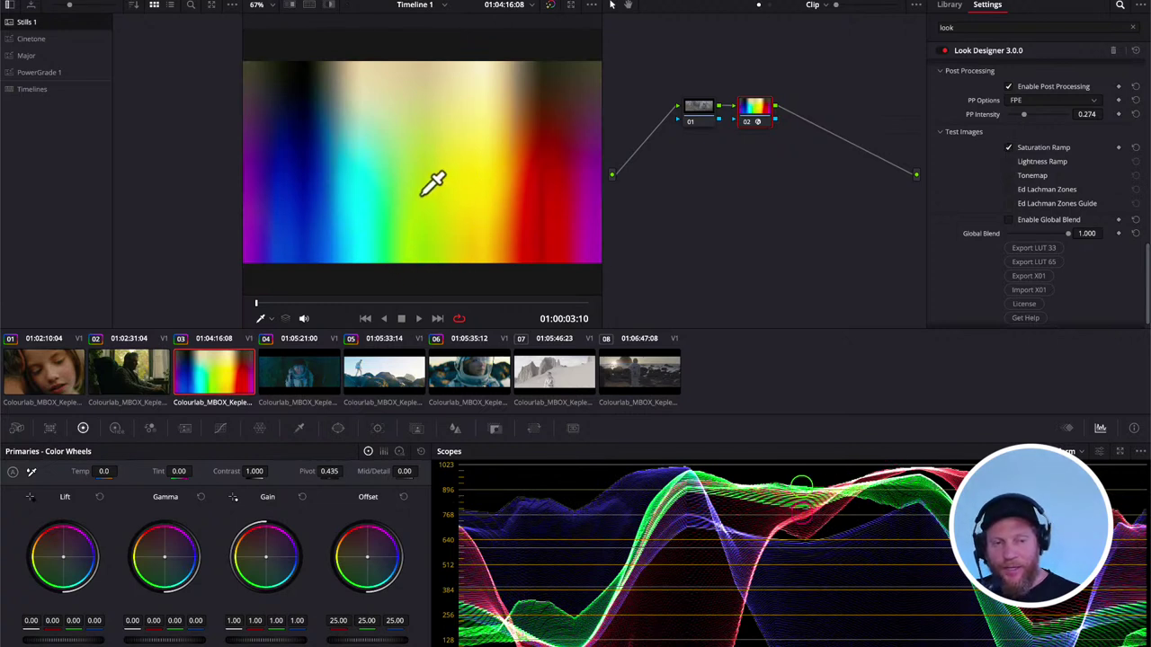
{"action": "left_click", "coordinate": [1008, 147]}
{"action": "left_click", "coordinate": [1007, 161]}
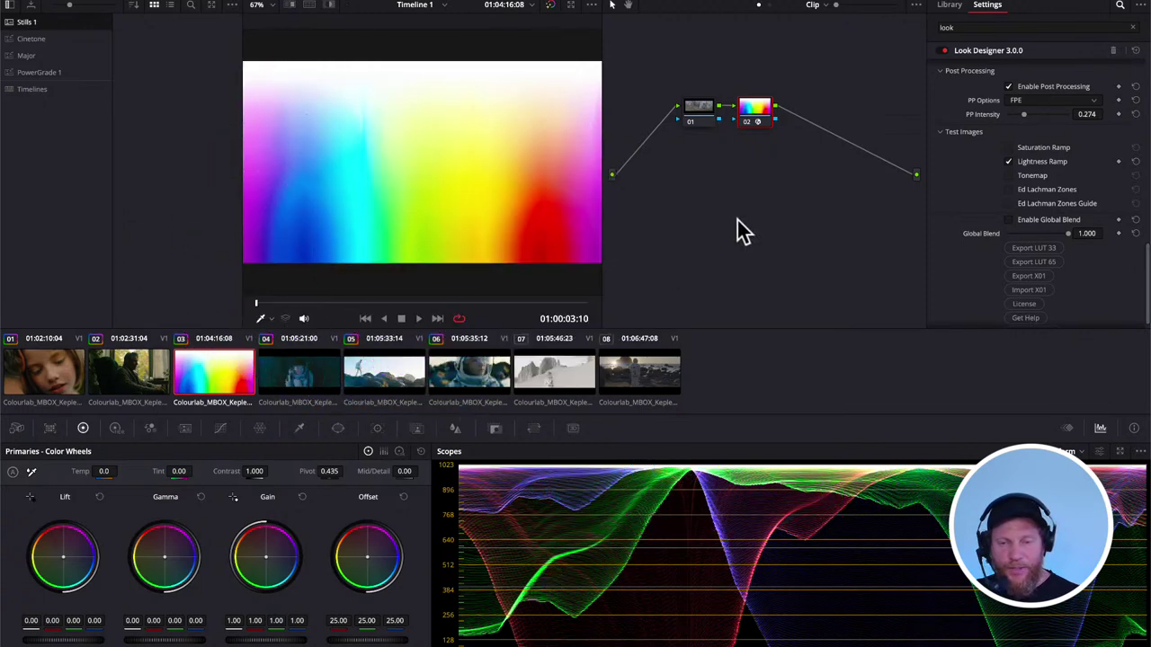
- Switch the Look Designer node off and on to check the Lightness Ramp, and turn the ramp off to show the shot
{"action": "left_click", "coordinate": [747, 123]}
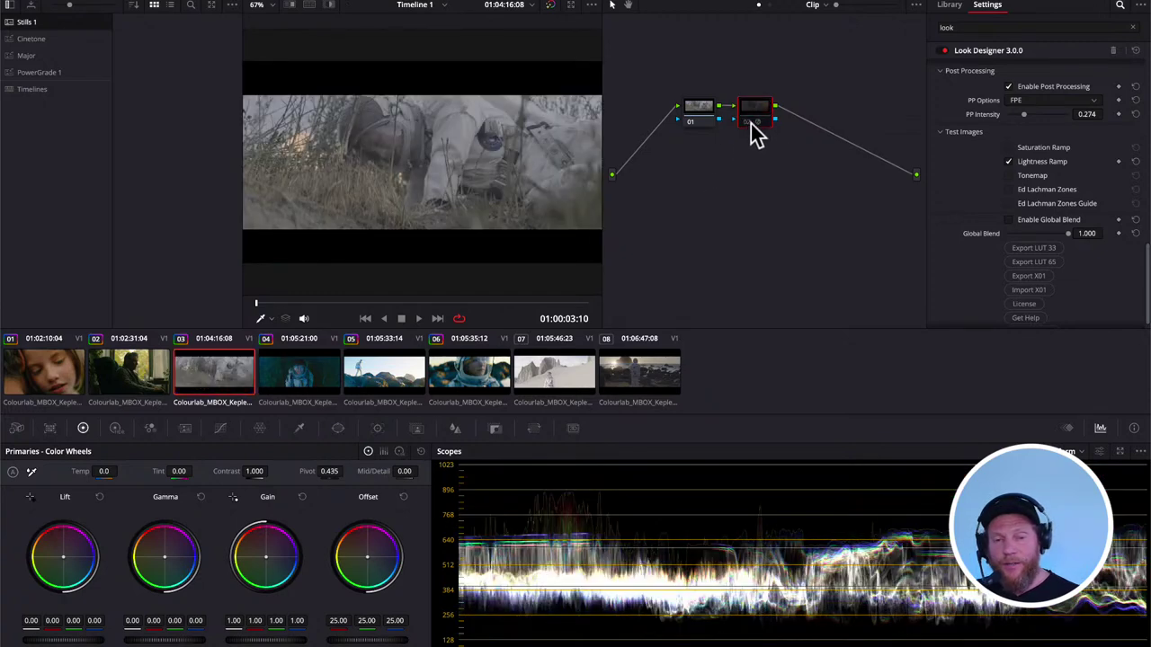
{"action": "left_click", "coordinate": [750, 124]}
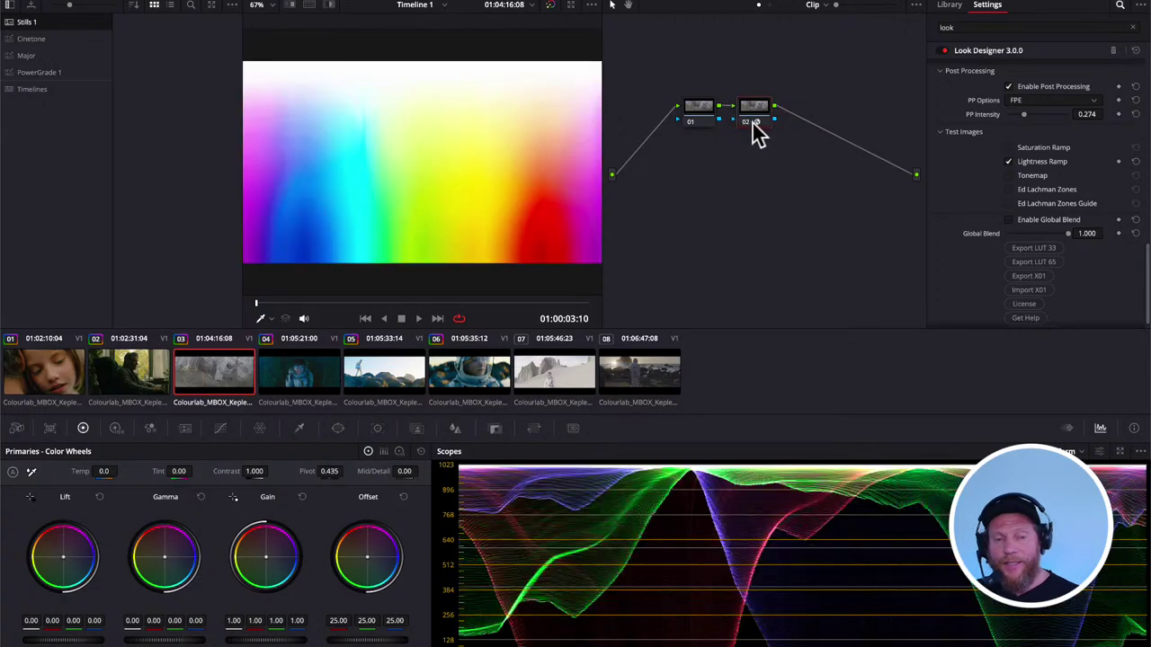
{"action": "left_click", "coordinate": [1010, 162]}
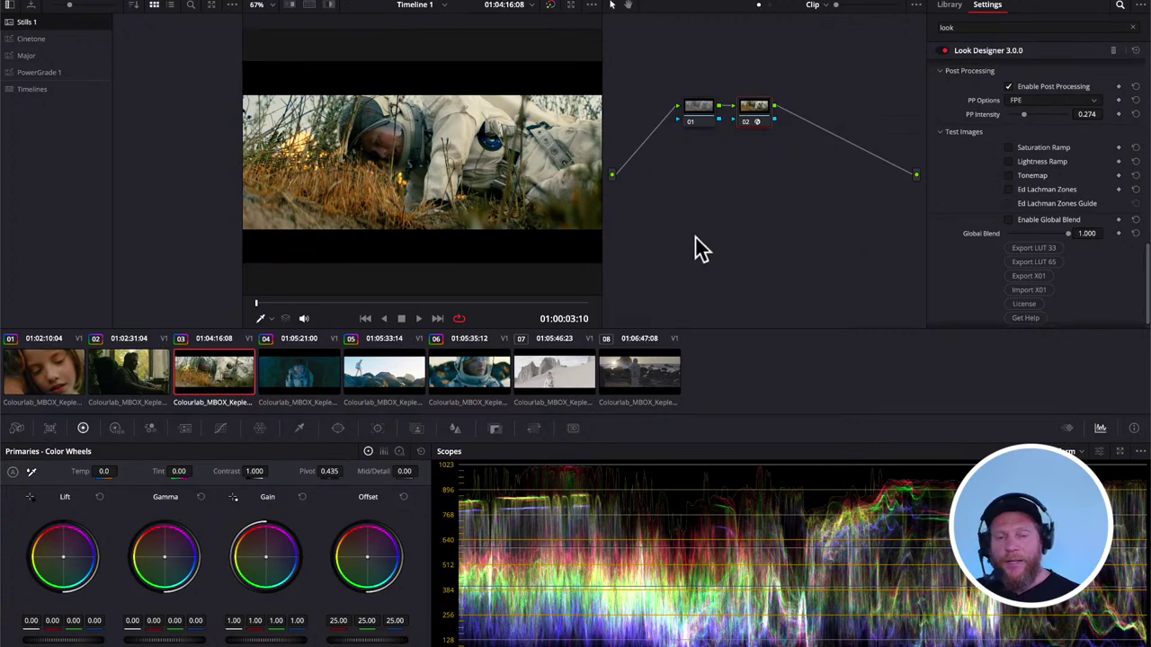
- Try lowering the master gamma on node 01 to -0.06, and reset the gamma
{"action": "left_click", "coordinate": [700, 115]}
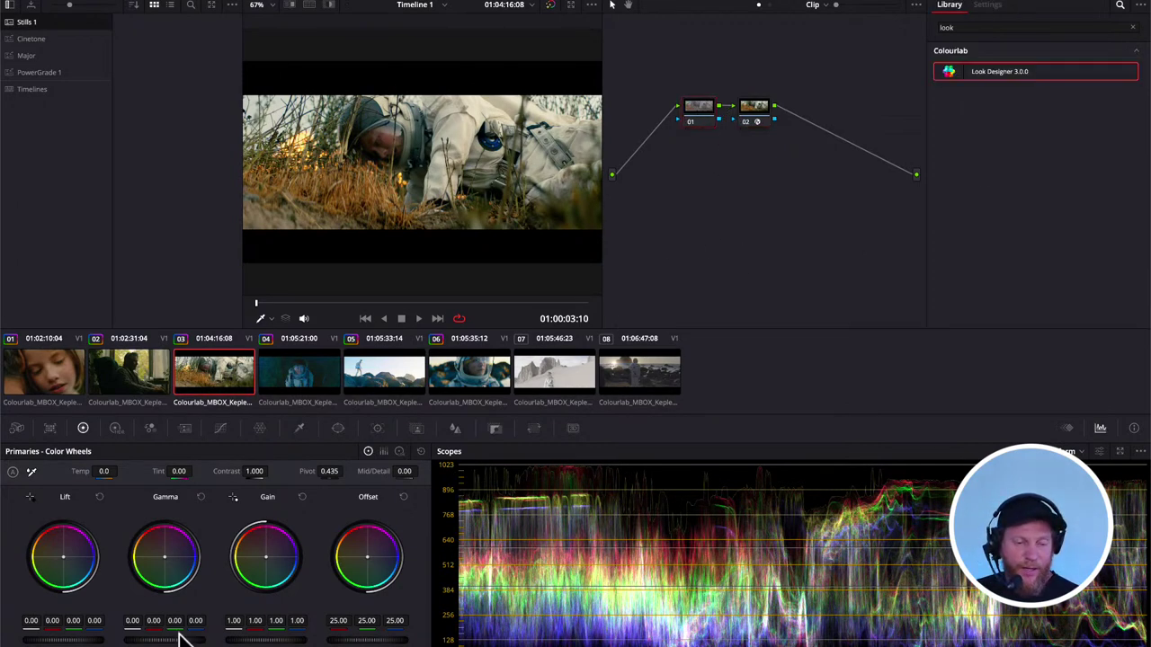
{"action": "left_click_drag", "start_coordinate": [170, 629], "coordinate": [56, 629]}
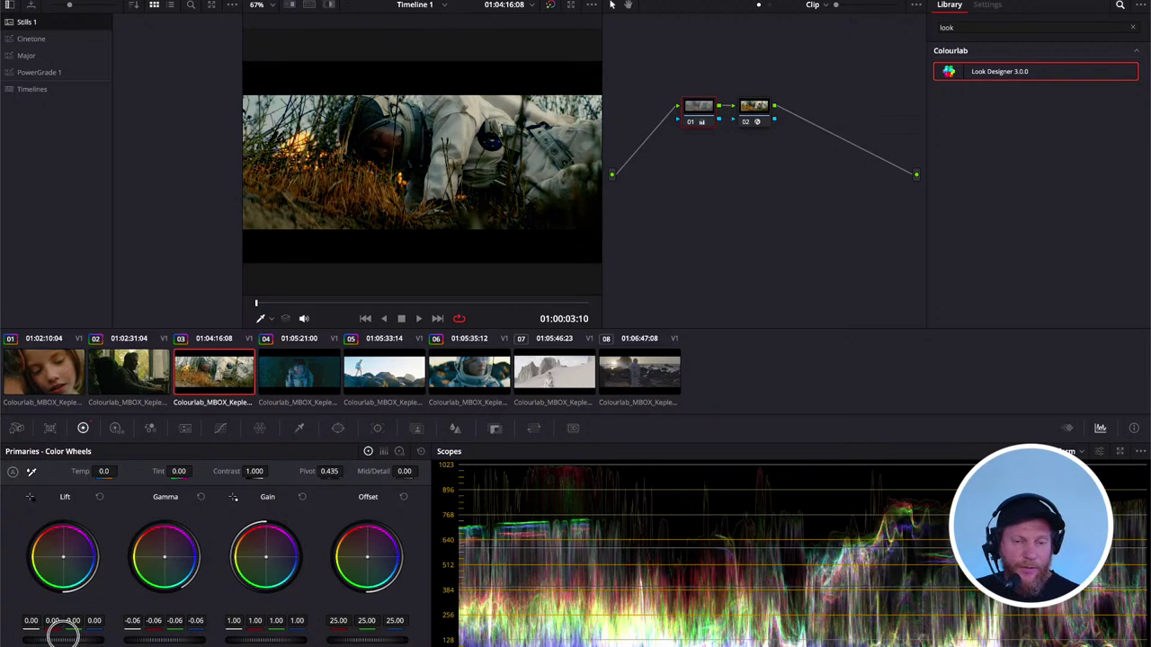
{"action": "left_click", "coordinate": [198, 496]}
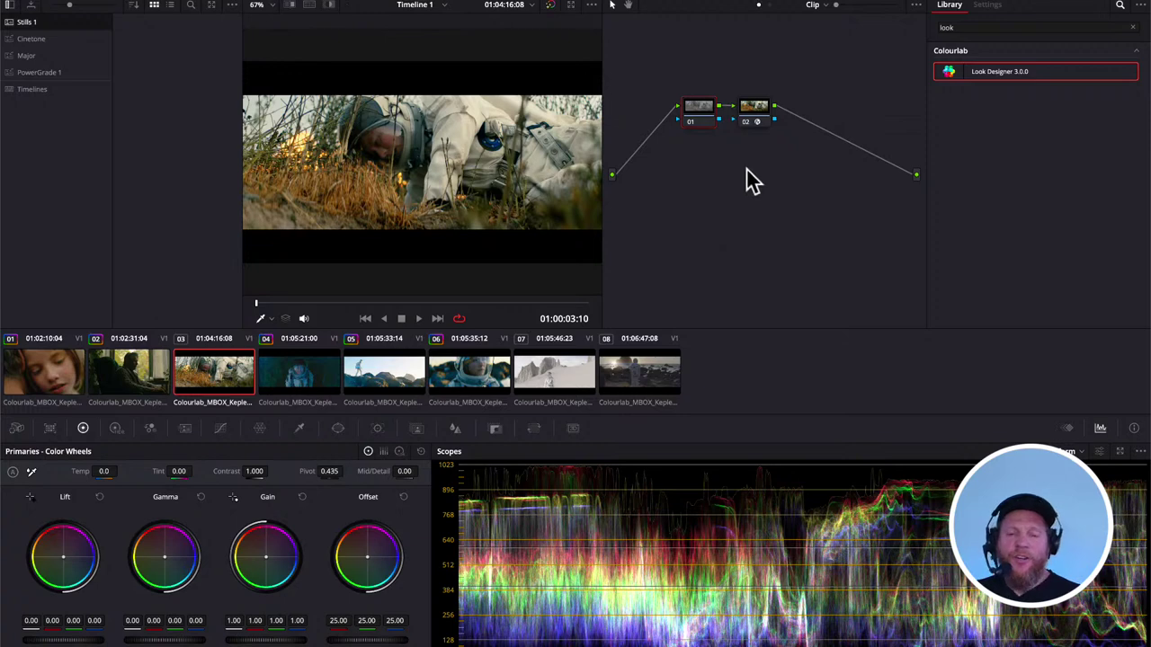
- Examine the look's color separation in the Saturation Ramp on node 02, and turn the ramp off
{"action": "left_click", "coordinate": [753, 117]}
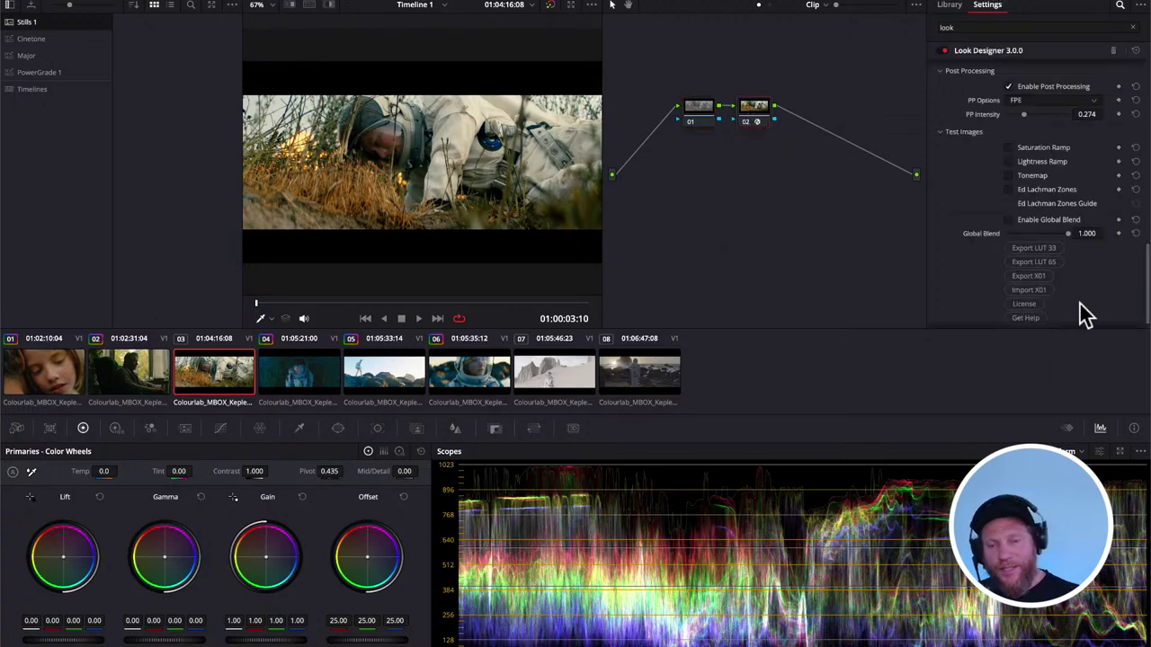
{"action": "scroll", "coordinate": [1085, 315], "scroll_direction": "down", "scroll_amount": 1}
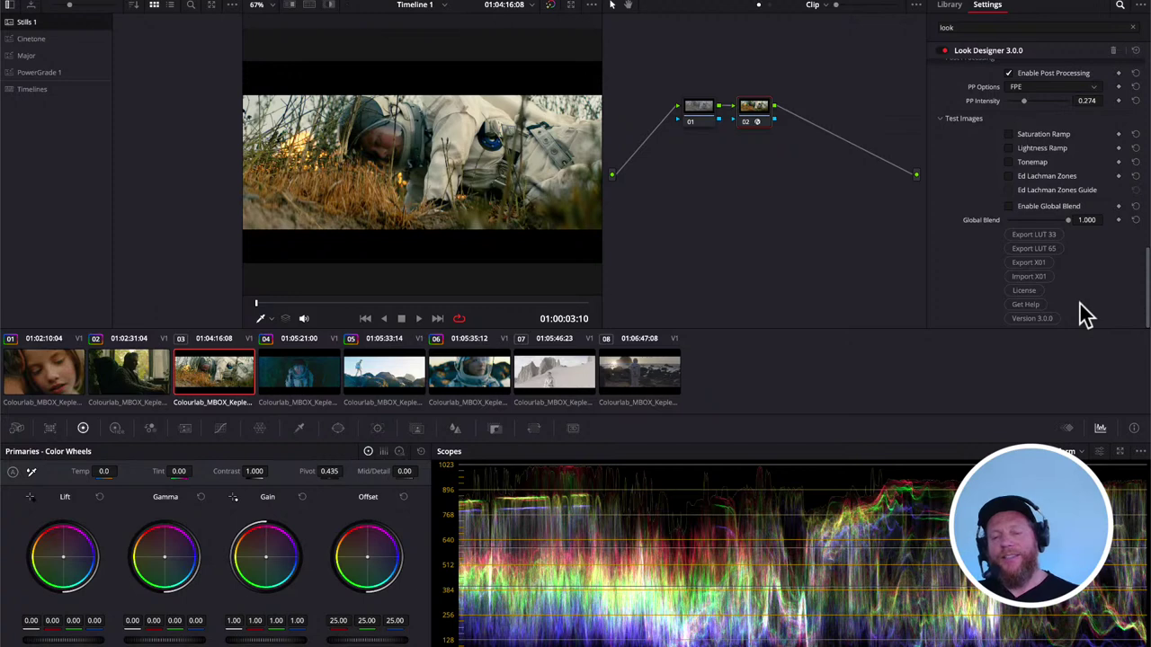
{"action": "left_click", "coordinate": [1009, 134]}
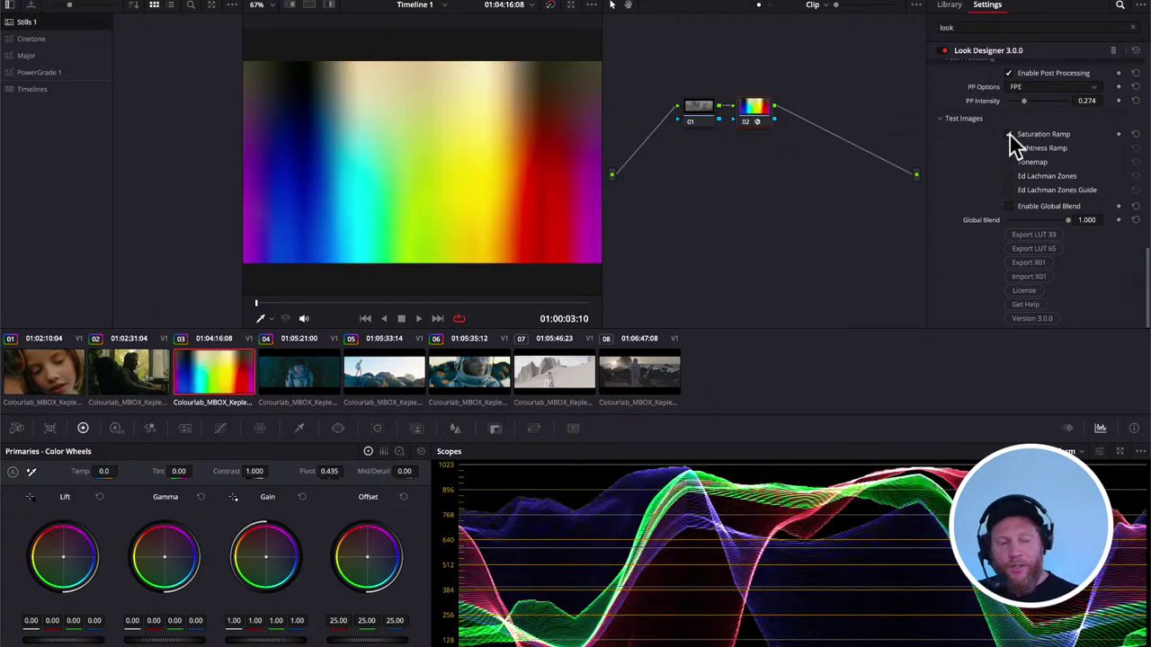
{"action": "left_click_drag", "start_coordinate": [558, 126], "coordinate": [568, 109]}
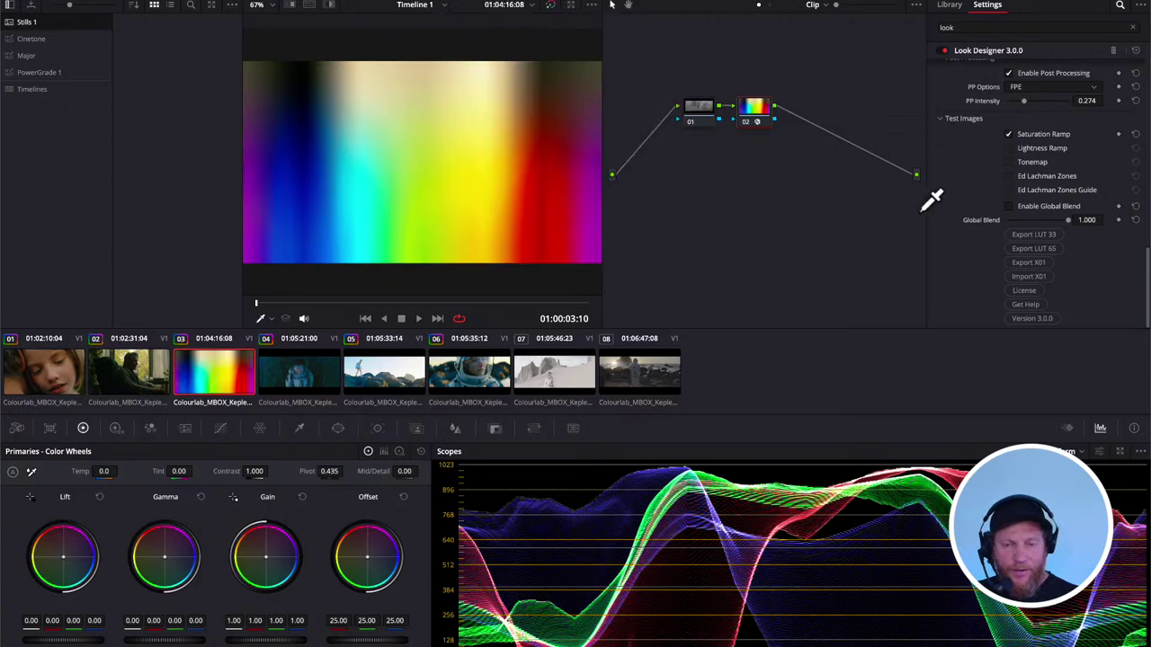
{"action": "left_click", "coordinate": [1009, 133]}
- Set the Look Designer's print stock to Kodak 2383 Classic with a print intensity of 0.789
{"action": "scroll", "coordinate": [1027, 175], "scroll_direction": "up", "scroll_amount": 3}
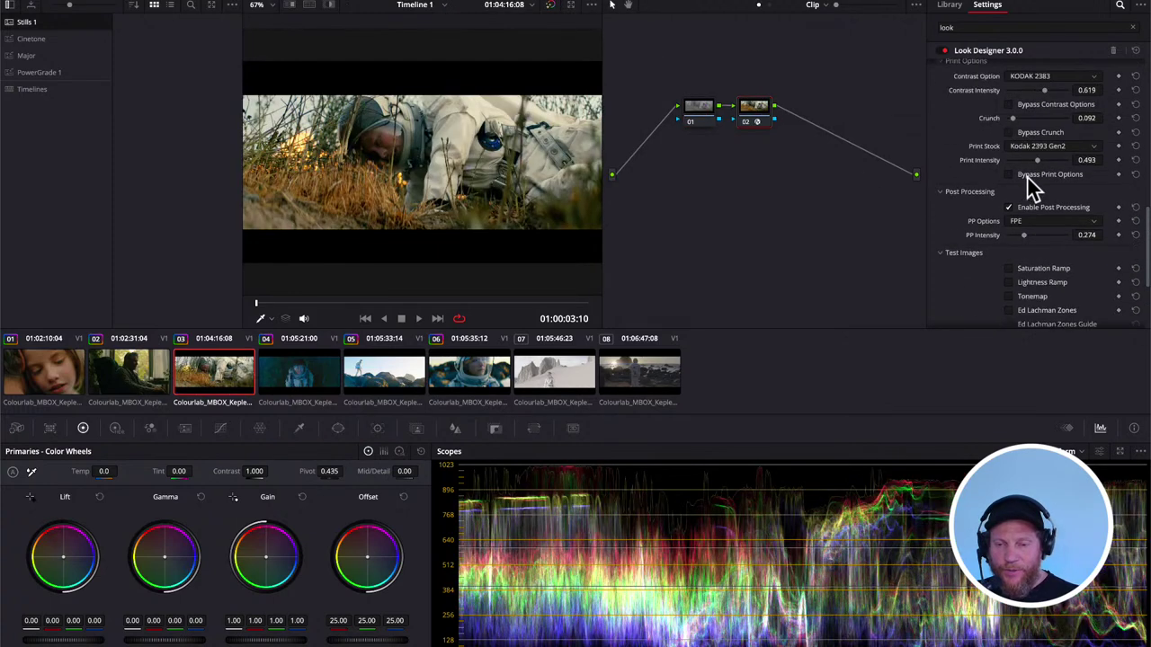
{"action": "left_click", "coordinate": [1094, 147]}
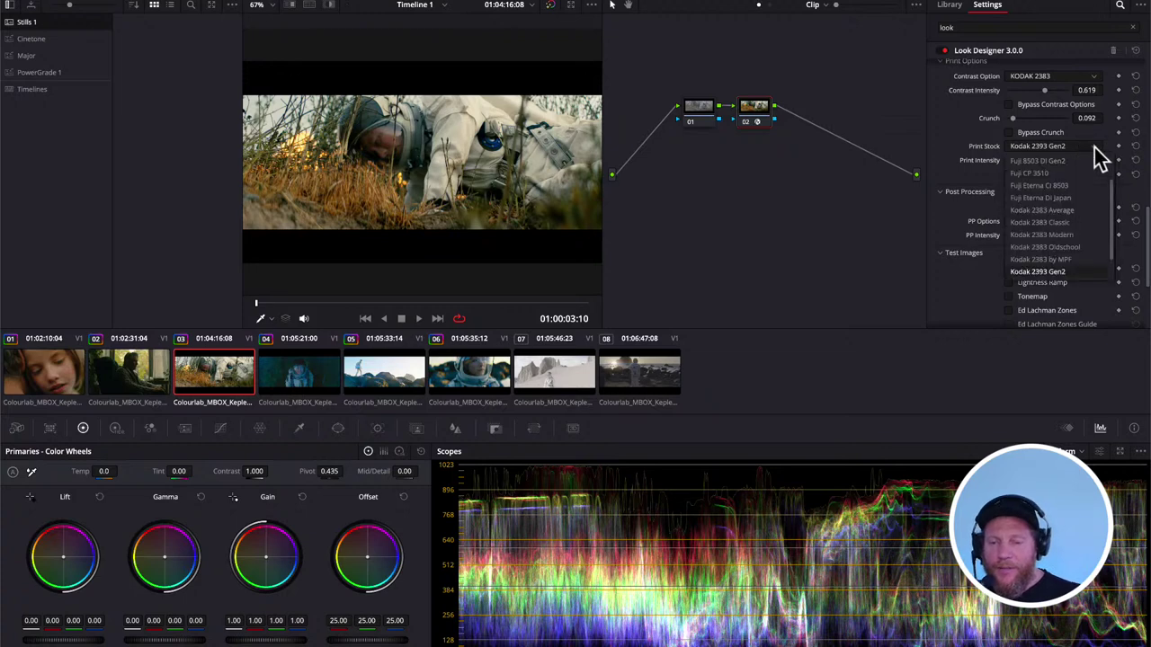
{"action": "scroll", "coordinate": [1097, 183], "scroll_direction": "up", "scroll_amount": 2}
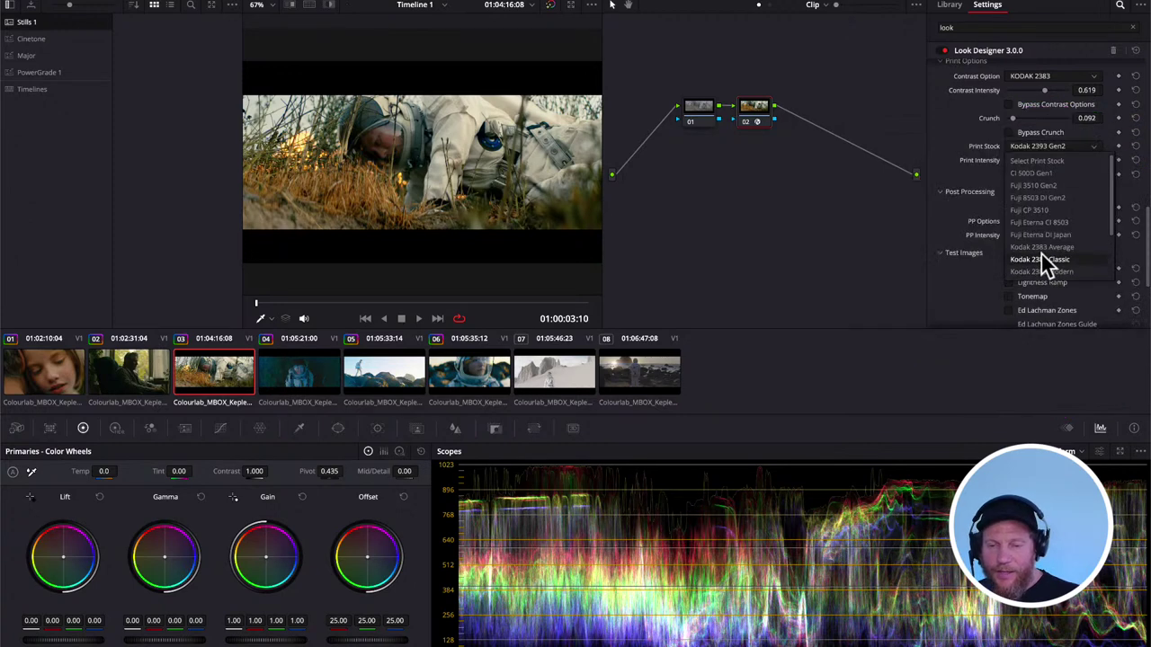
{"action": "left_click", "coordinate": [1040, 259]}
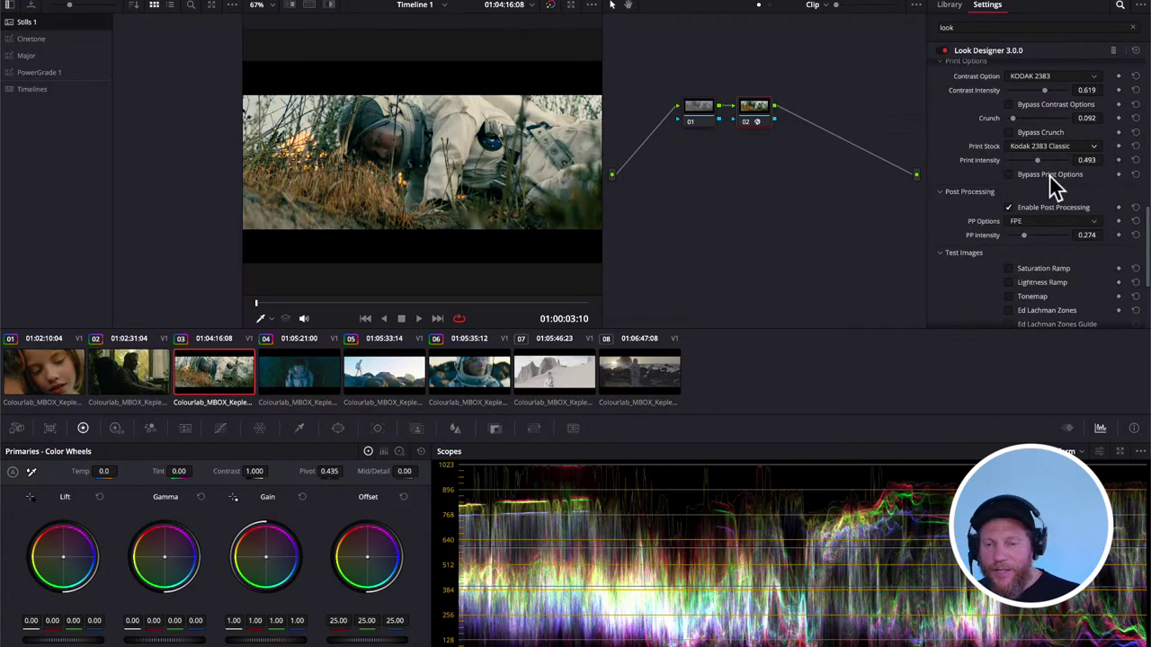
{"action": "left_click_drag", "start_coordinate": [1038, 163], "coordinate": [1057, 165]}
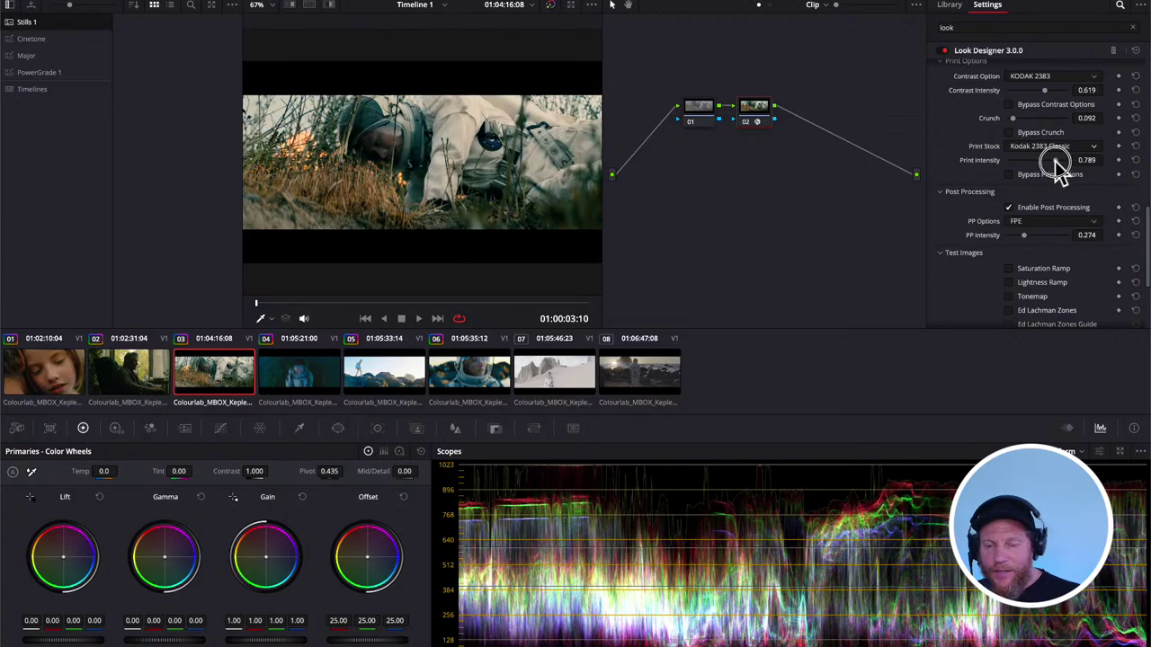
- Check the Kodak 2383 Classic print stock's color response on the Saturation Ramp, and turn the ramp off
{"action": "scroll", "coordinate": [1074, 244], "scroll_direction": "down", "scroll_amount": 3}
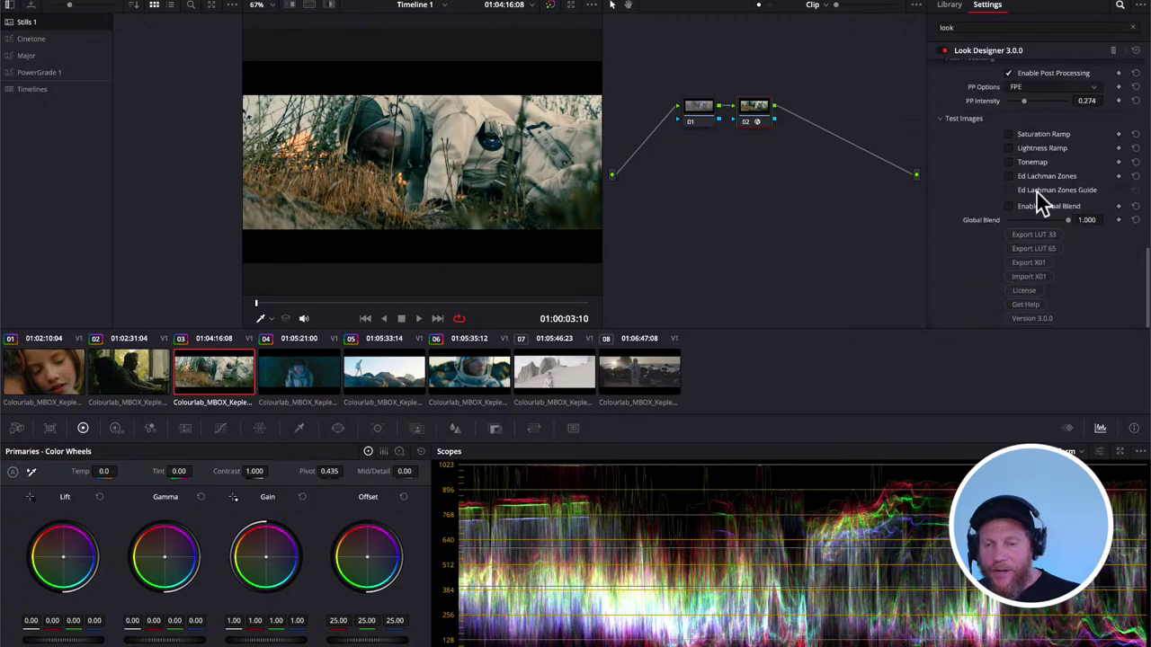
{"action": "left_click", "coordinate": [1012, 134]}
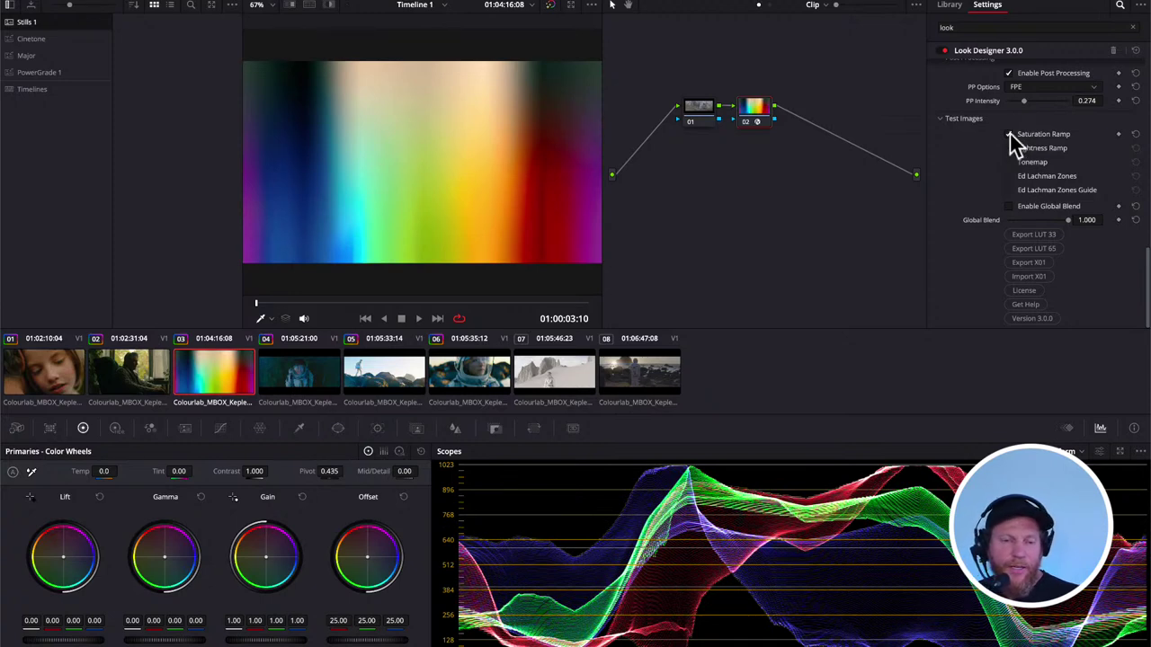
{"action": "left_click", "coordinate": [1012, 134]}
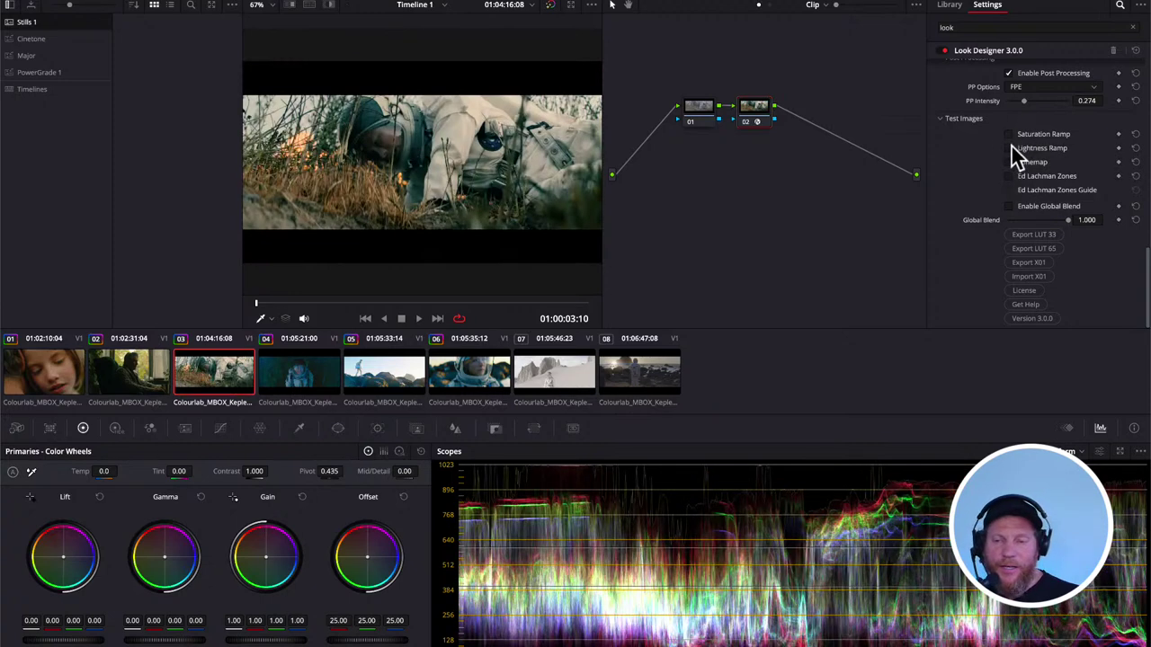
- Turn on the Lightness Ramp and inspect its gradients in the full-screen viewer for breaks between hues
{"action": "left_click", "coordinate": [1010, 148]}
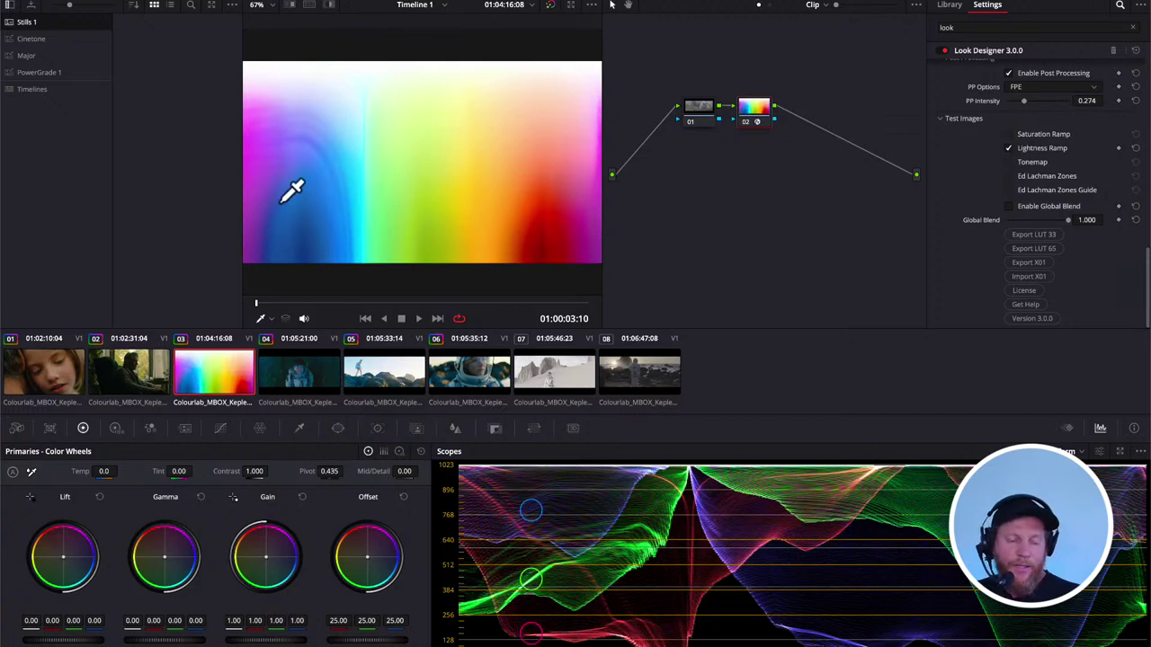
{"action": "key", "text": "ctrl+f"}
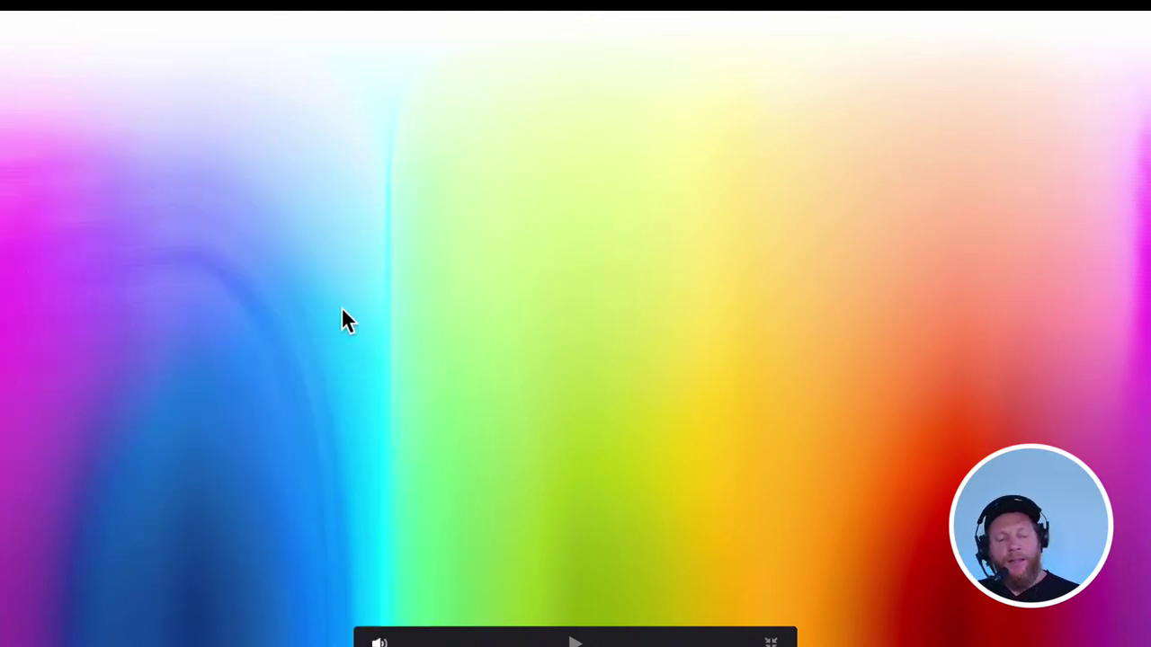
{"action": "key", "text": "Escape"}
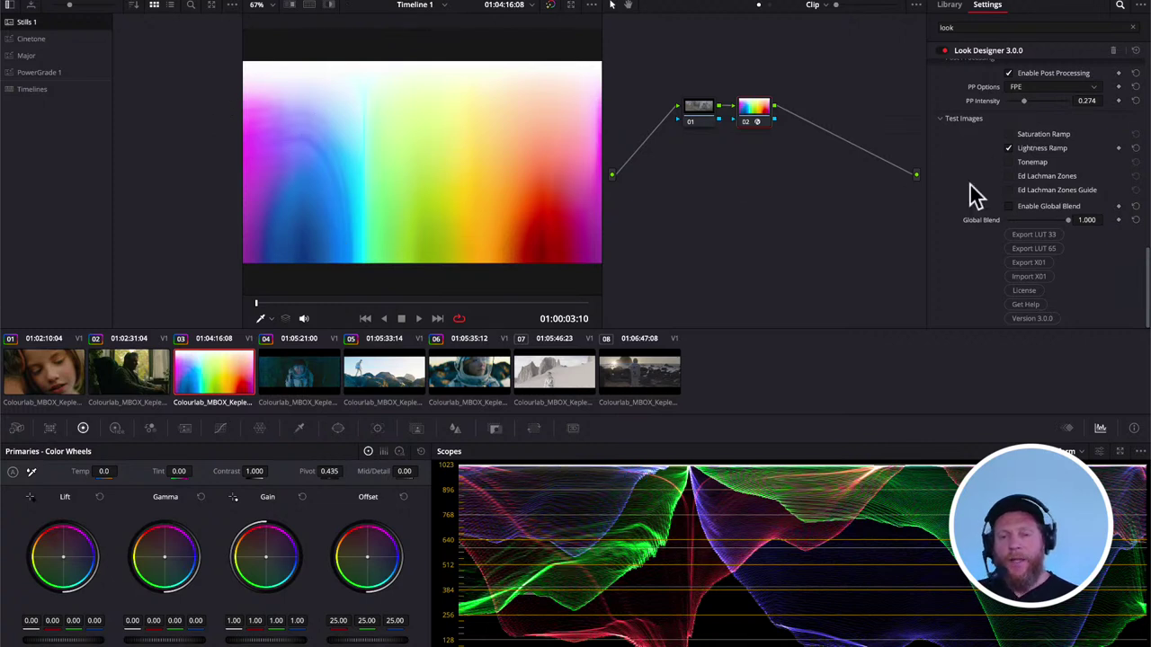
- Reduce the print intensity to 0.312 with the Lightness Ramp showing
{"action": "scroll", "coordinate": [1091, 160], "scroll_direction": "up", "scroll_amount": 1}
{"action": "scroll", "coordinate": [1092, 160], "scroll_direction": "up", "scroll_amount": 3}
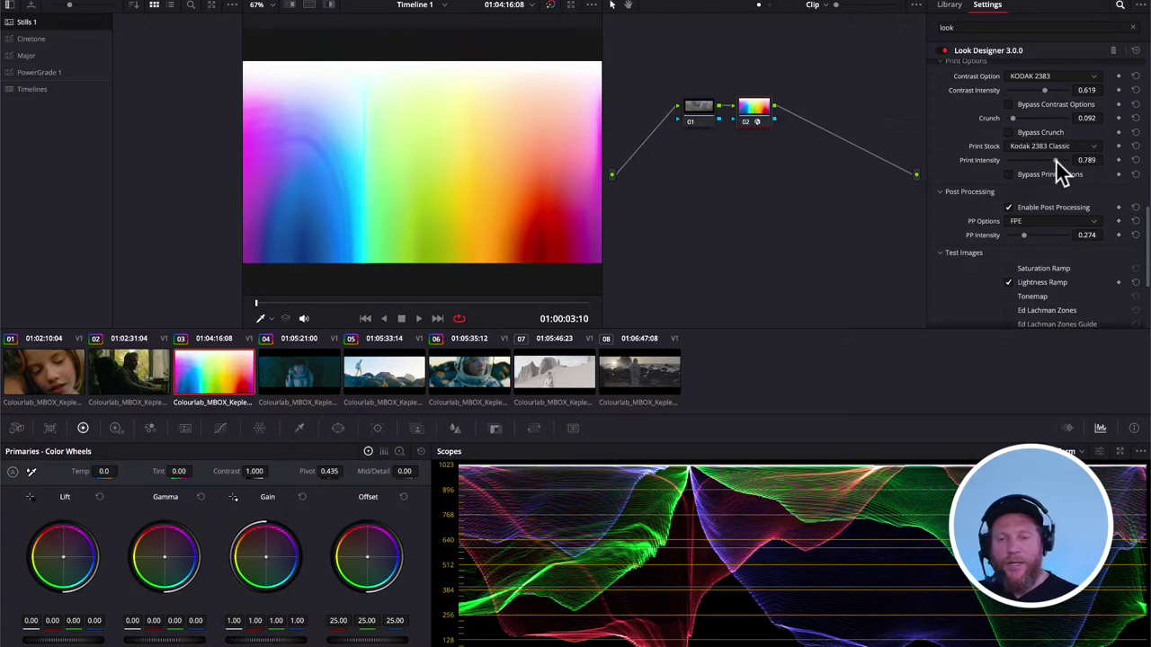
{"action": "left_click_drag", "start_coordinate": [1055, 160], "coordinate": [1029, 189]}
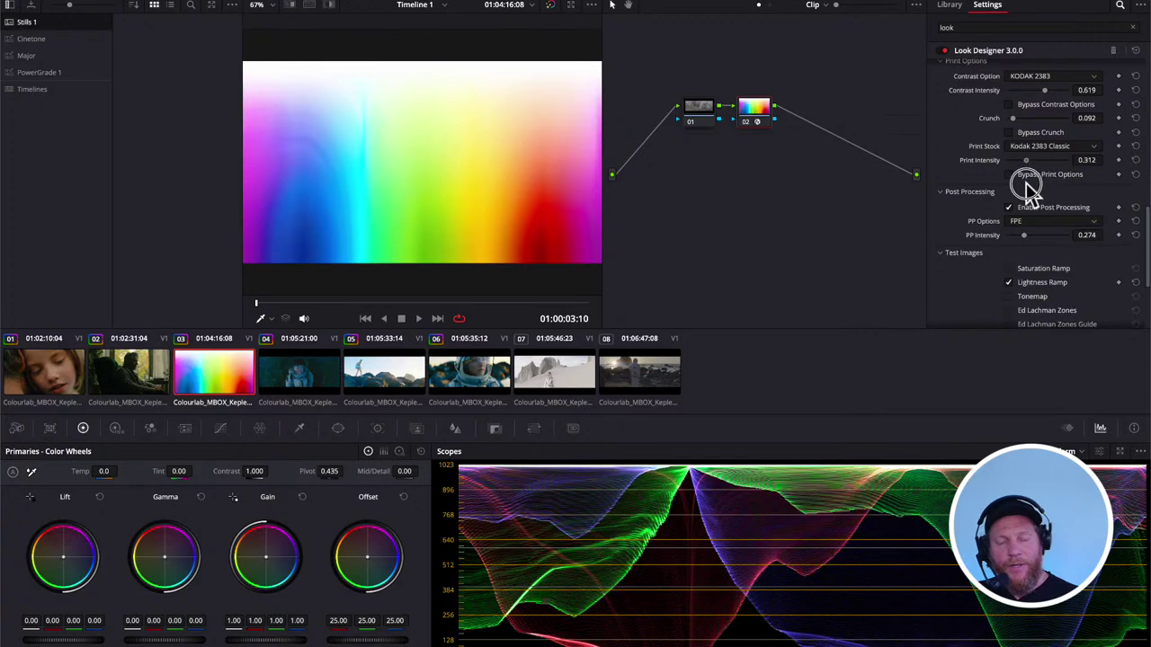
- Turn off the Lightness Ramp and check the graded image of shot 03 in the full-screen viewer
{"action": "left_click", "coordinate": [1009, 282]}
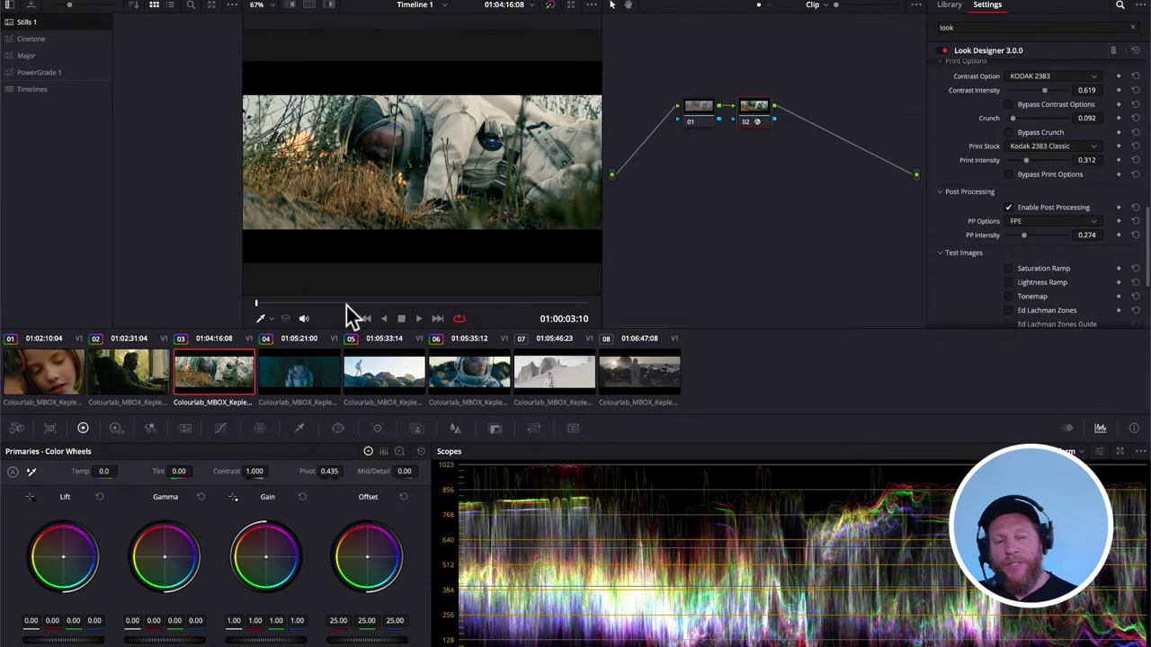
{"action": "key", "text": "ctrl+f"}
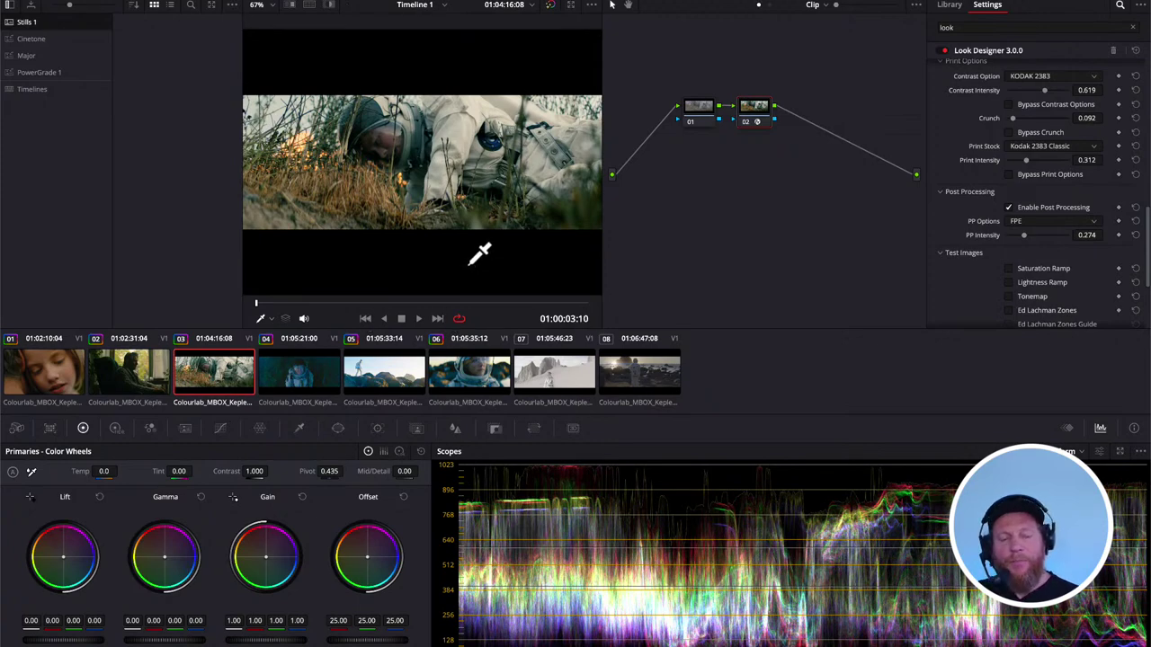
{"action": "key", "text": "ctrl+f"}
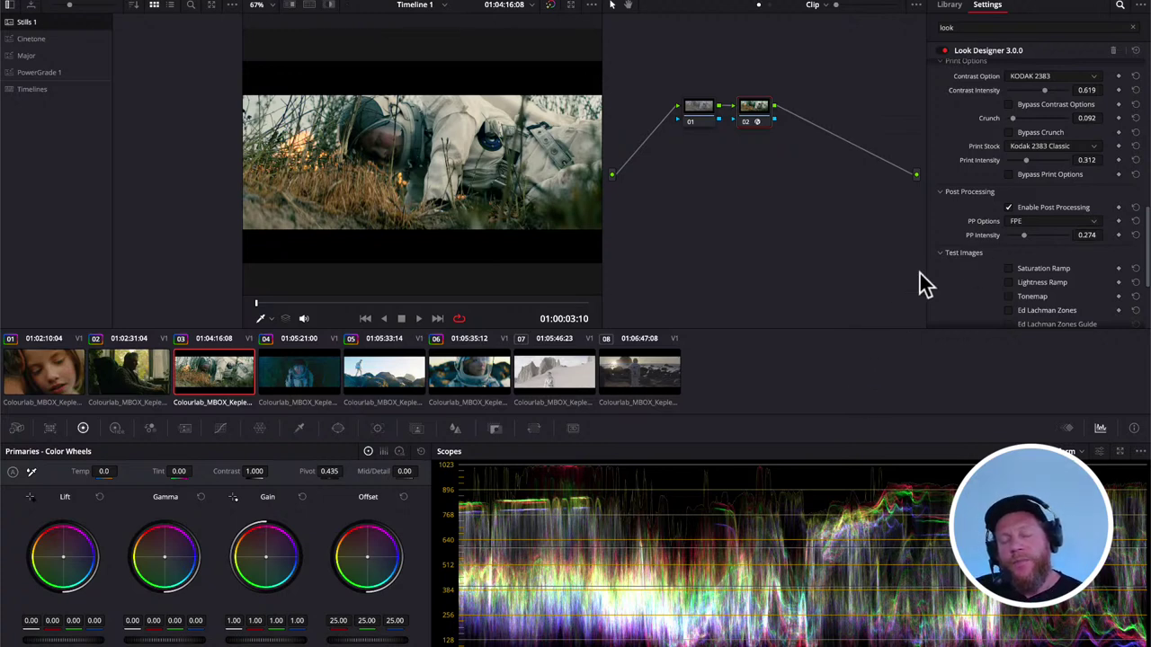
- Review the Look Designer settings and preview the Saturation Ramp, Lightness Ramp and Tonemap test images, turning each one off again
{"action": "scroll", "coordinate": [996, 180], "scroll_direction": "up", "scroll_amount": 8}
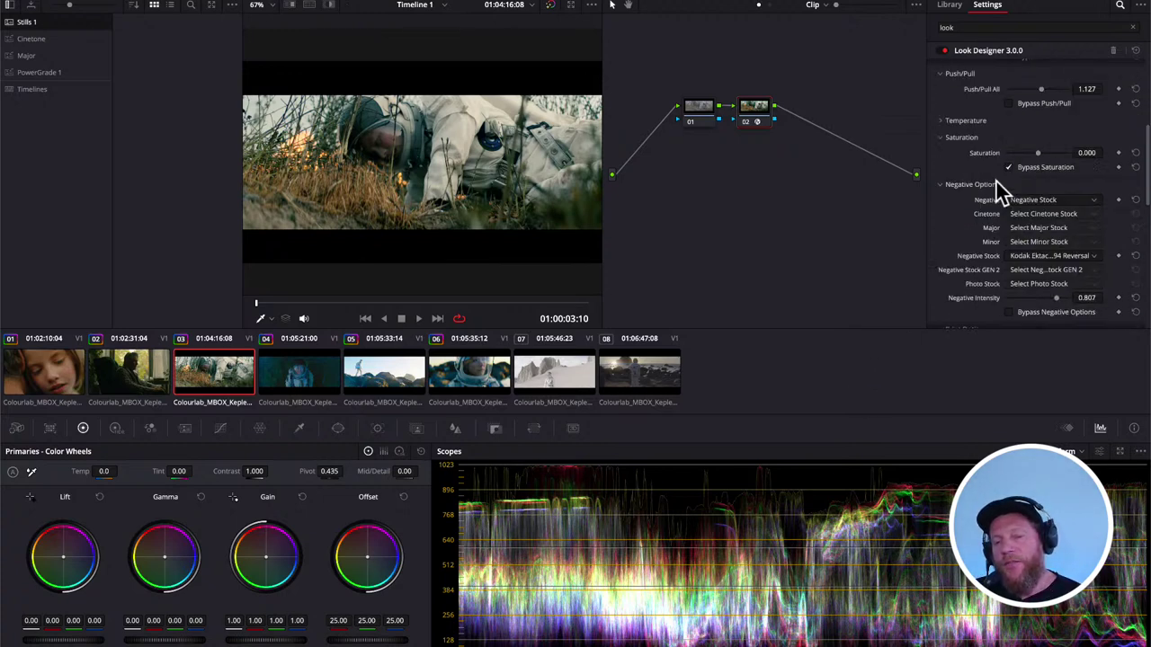
{"action": "scroll", "coordinate": [993, 184], "scroll_direction": "up", "scroll_amount": 5}
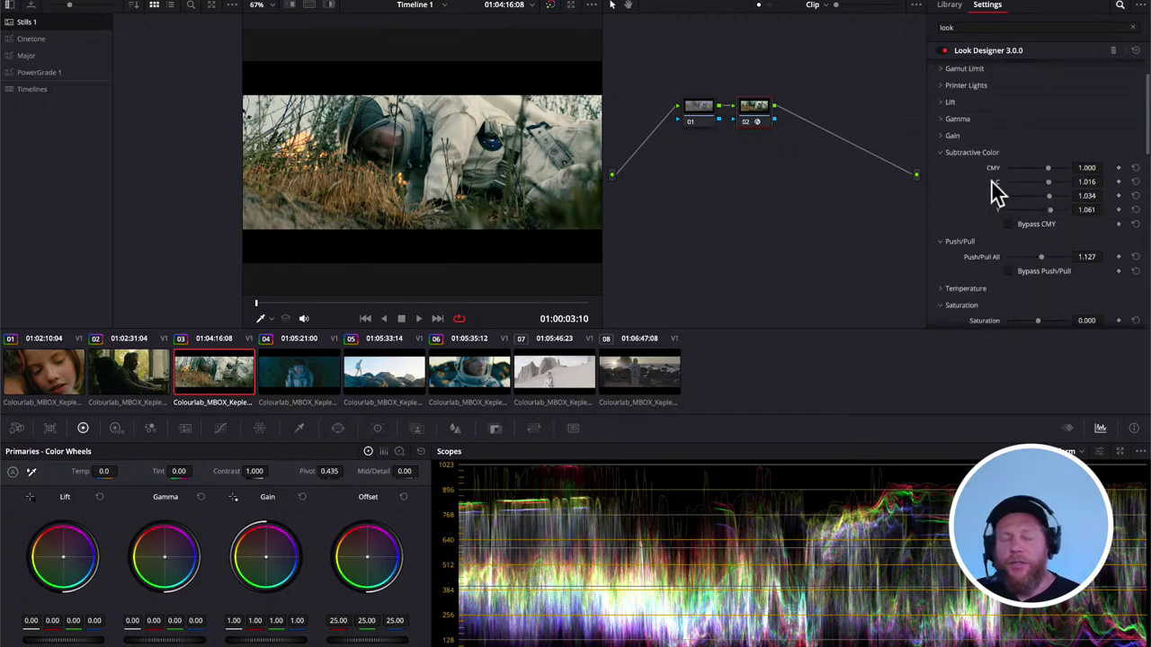
{"action": "scroll", "coordinate": [993, 191], "scroll_direction": "down", "scroll_amount": 3}
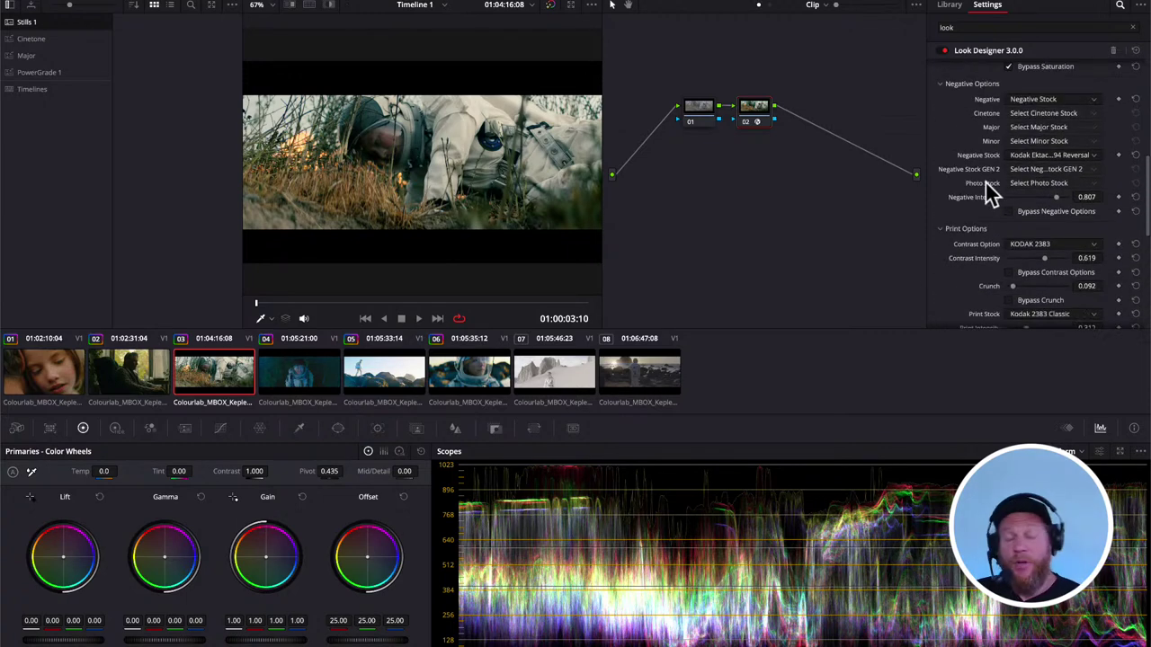
{"action": "scroll", "coordinate": [997, 229], "scroll_direction": "down", "scroll_amount": 5}
{"action": "scroll", "coordinate": [1020, 259], "scroll_direction": "down", "scroll_amount": 4}
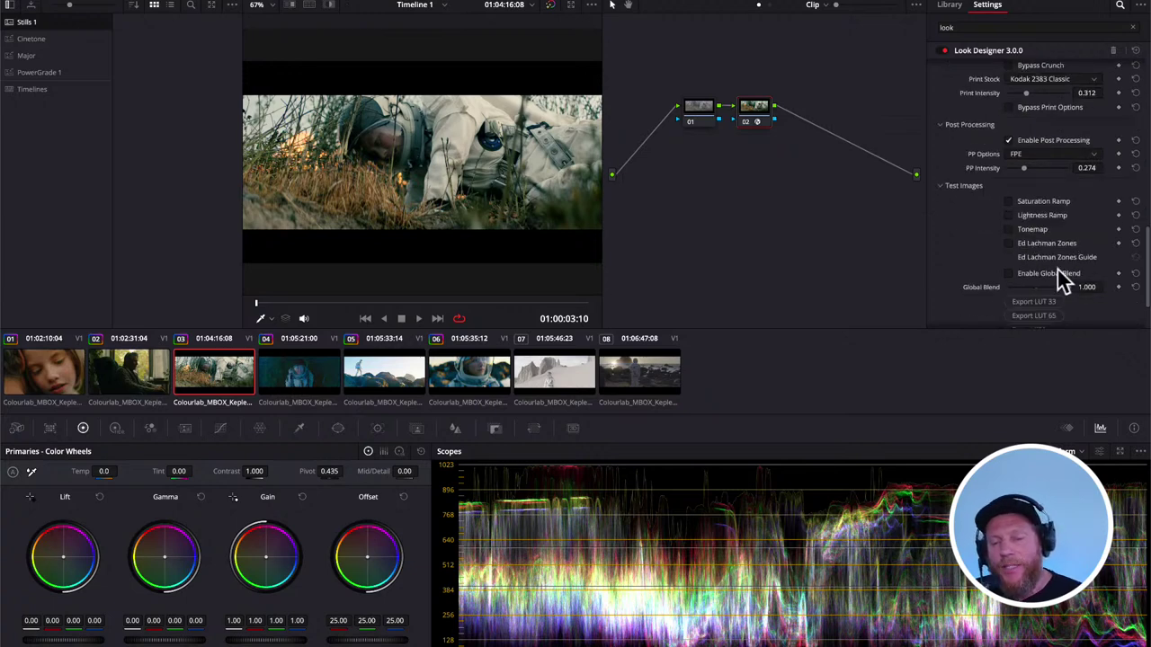
{"action": "left_click", "coordinate": [1007, 201]}
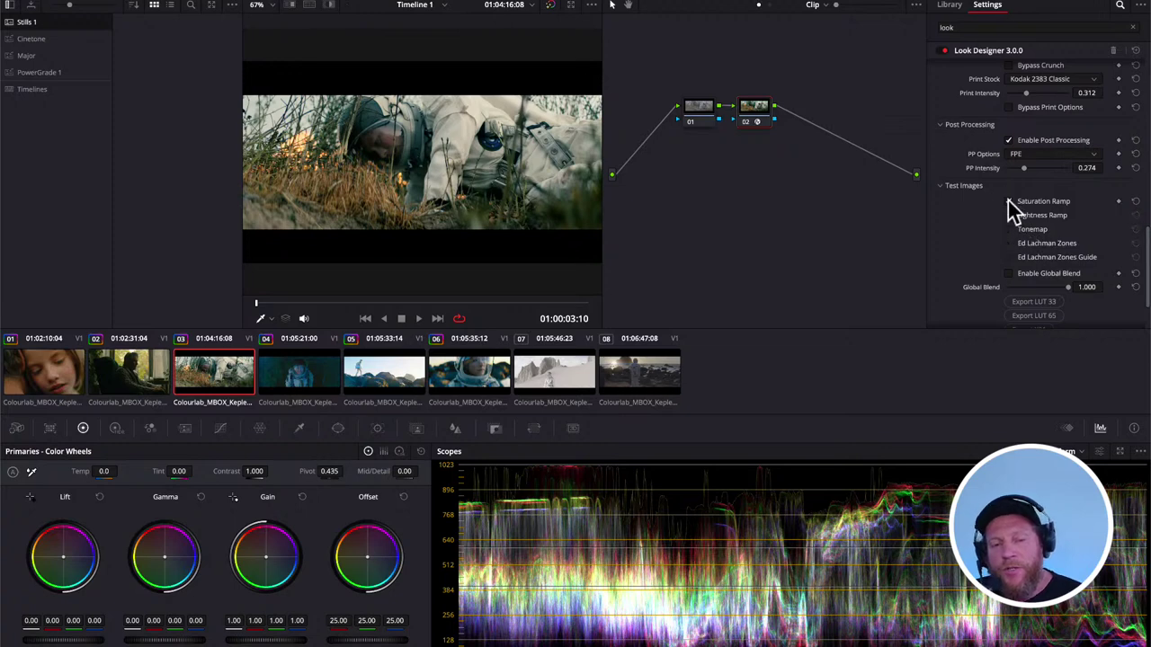
{"action": "left_click", "coordinate": [1008, 204]}
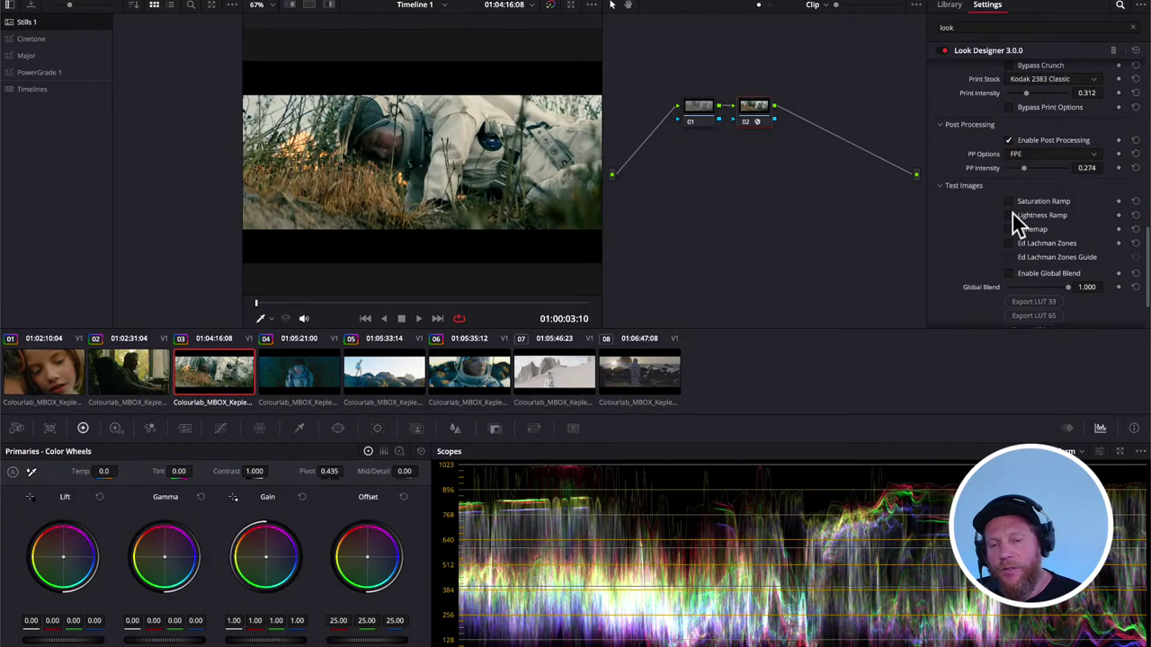
{"action": "left_click", "coordinate": [1012, 214]}
{"action": "left_click", "coordinate": [1012, 214]}
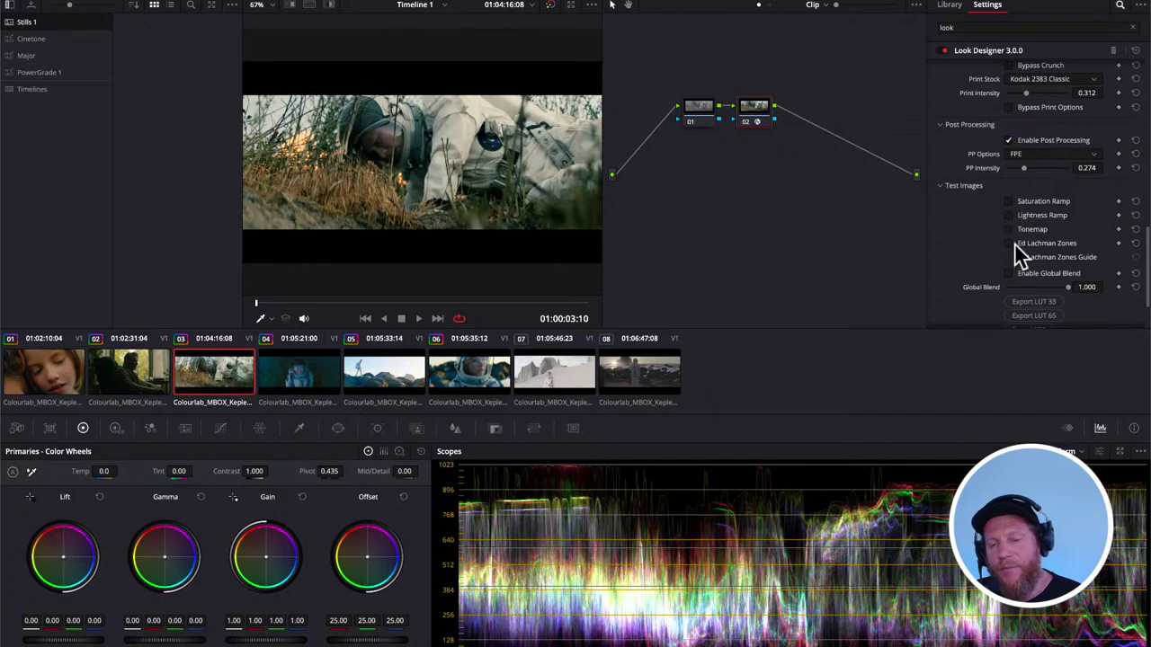
{"action": "left_click", "coordinate": [1014, 230]}
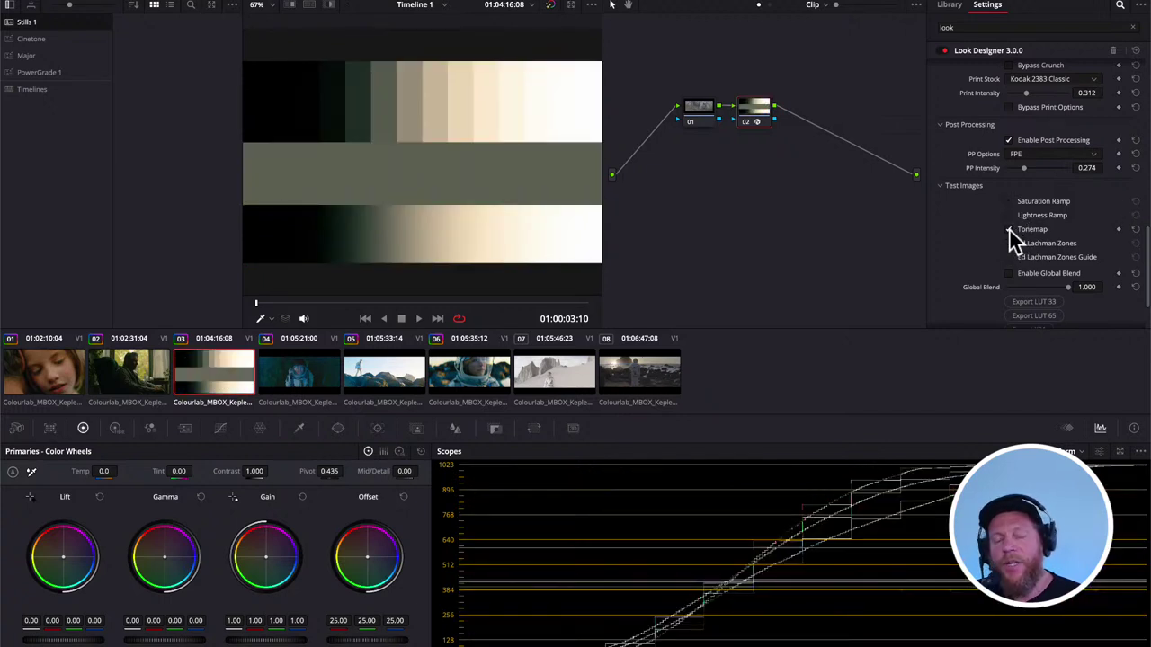
{"action": "left_click", "coordinate": [1009, 230]}
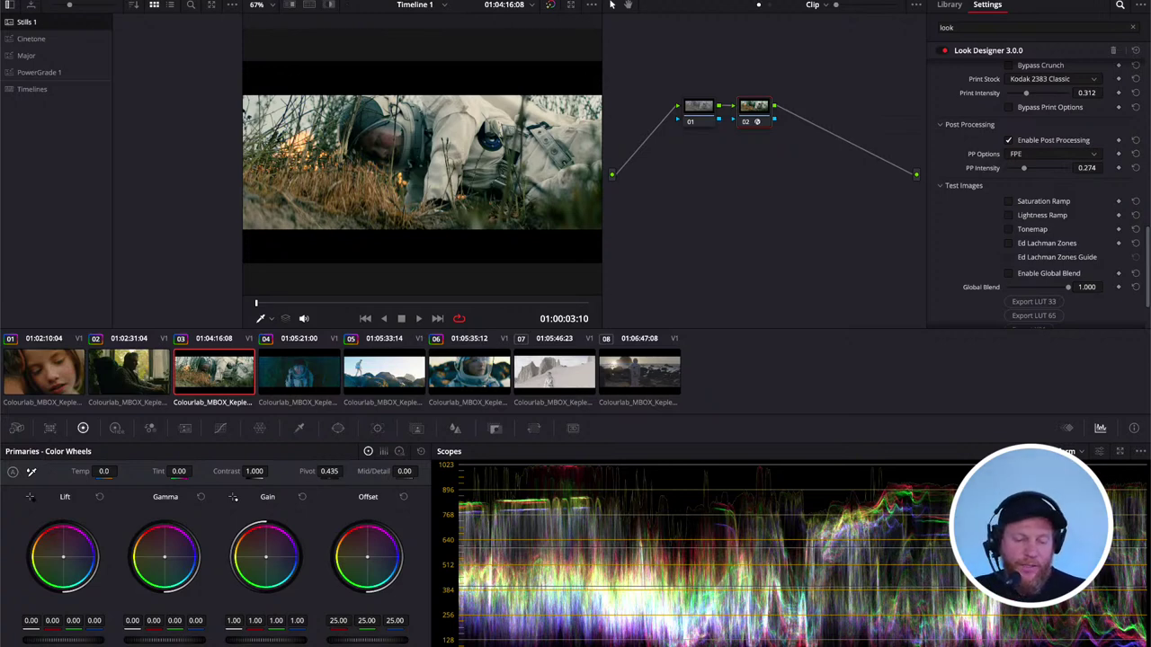
- Switch to Colourlab Ai, push only the selected astronaut shot to Resolve, saving the project before export, and return to DaVinci Resolve
{"action": "key", "text": "super+Tab"}
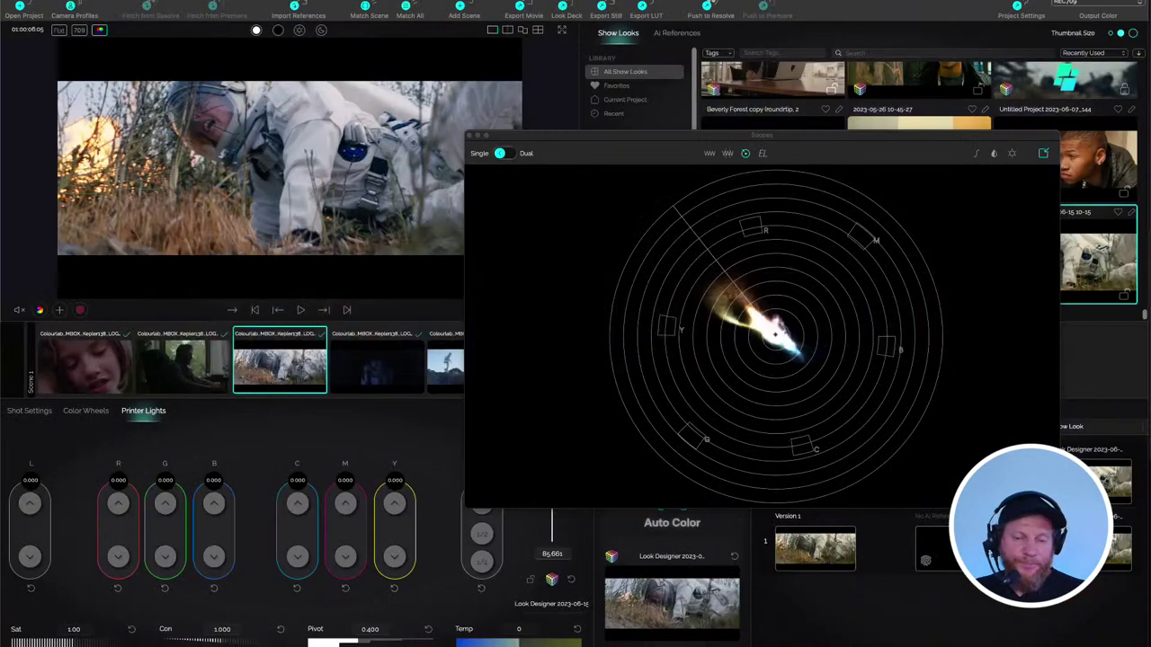
{"action": "right_click", "coordinate": [285, 365]}
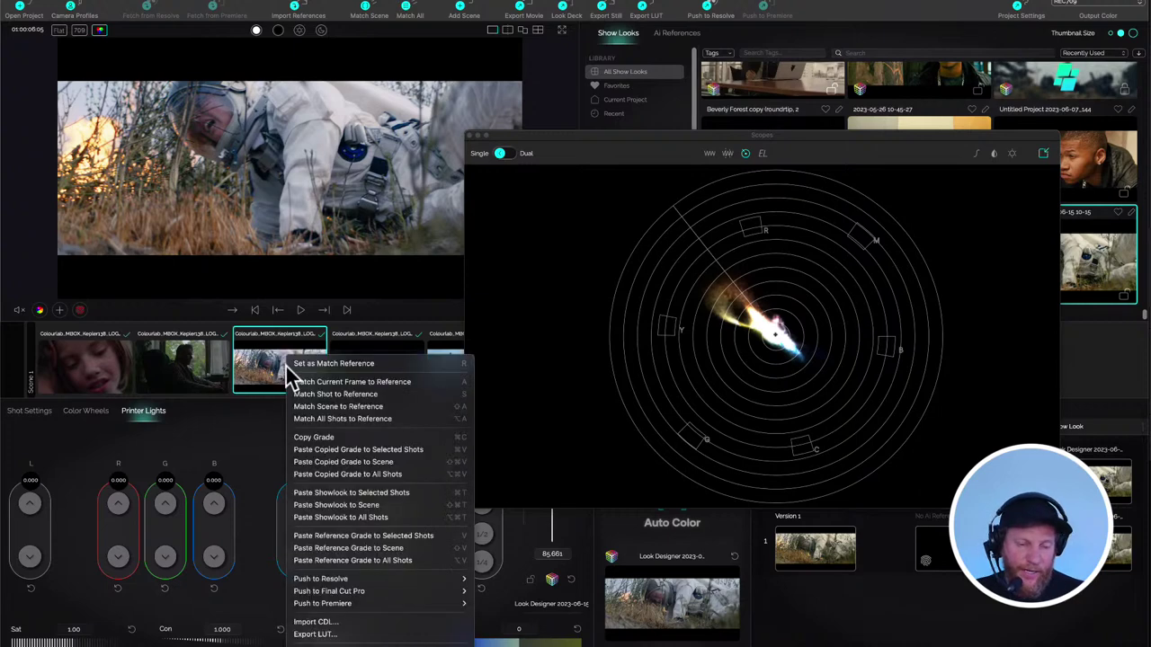
{"action": "mouse_move", "coordinate": [358, 580]}
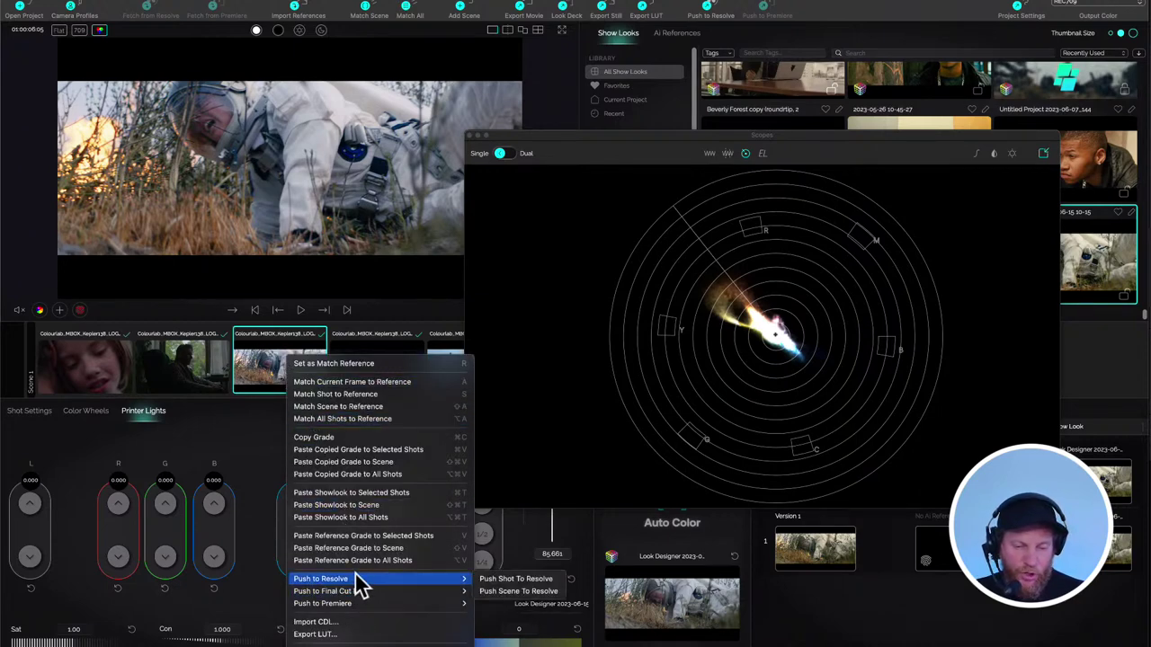
{"action": "left_click", "coordinate": [491, 582]}
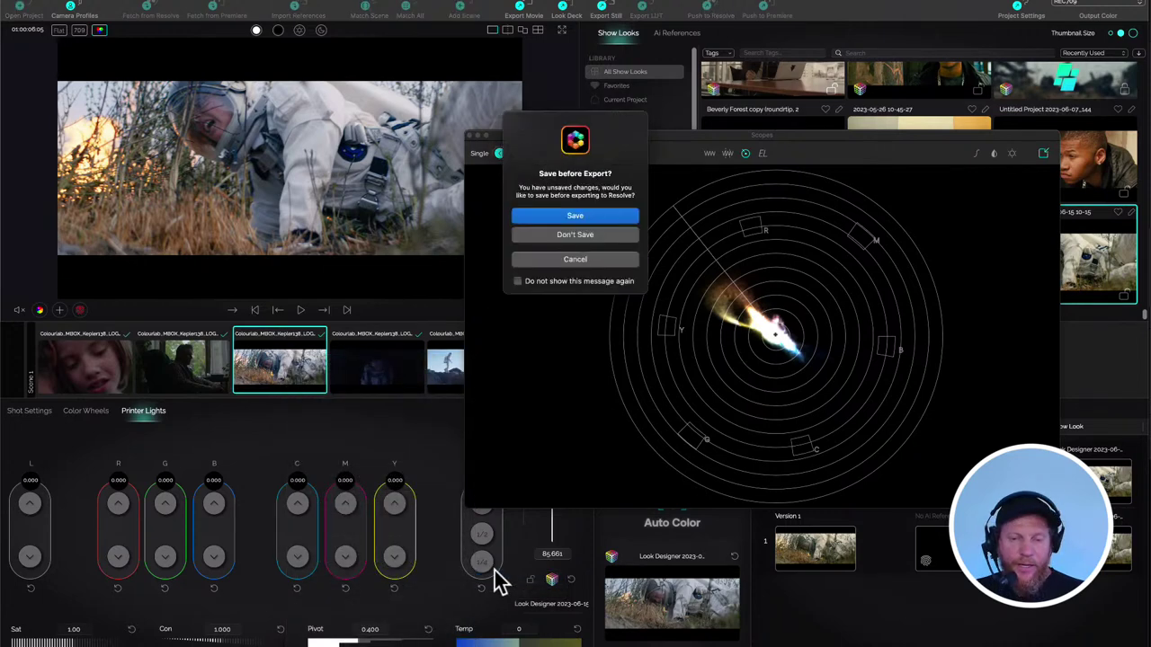
{"action": "left_click", "coordinate": [572, 221]}
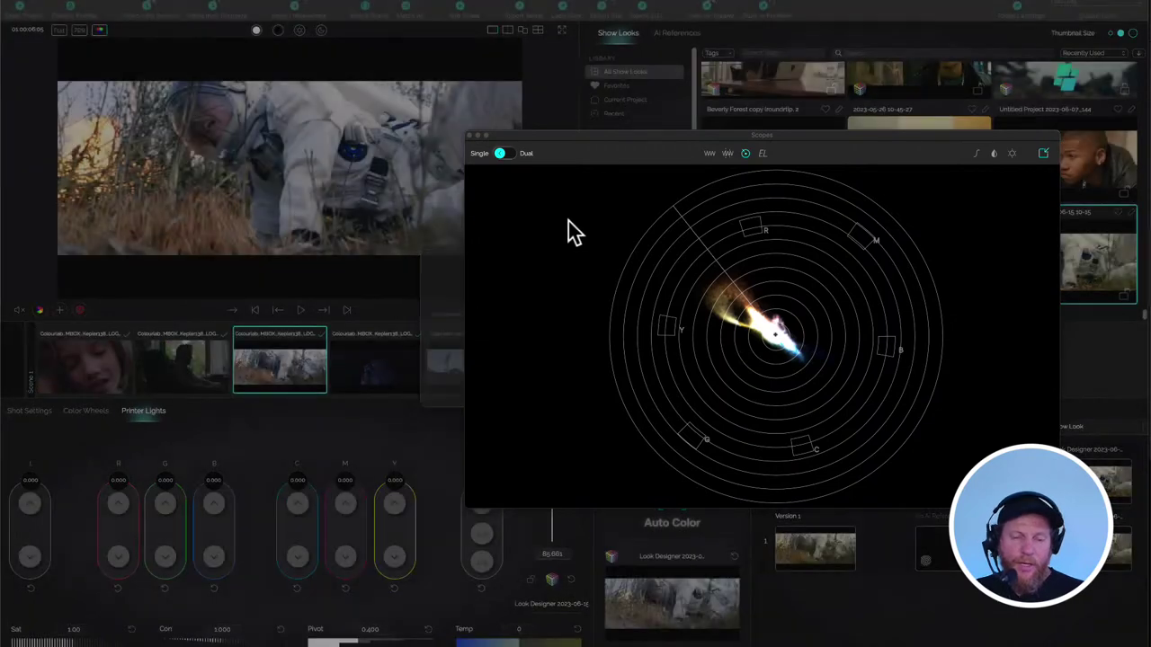
{"action": "key", "text": "super+Tab"}
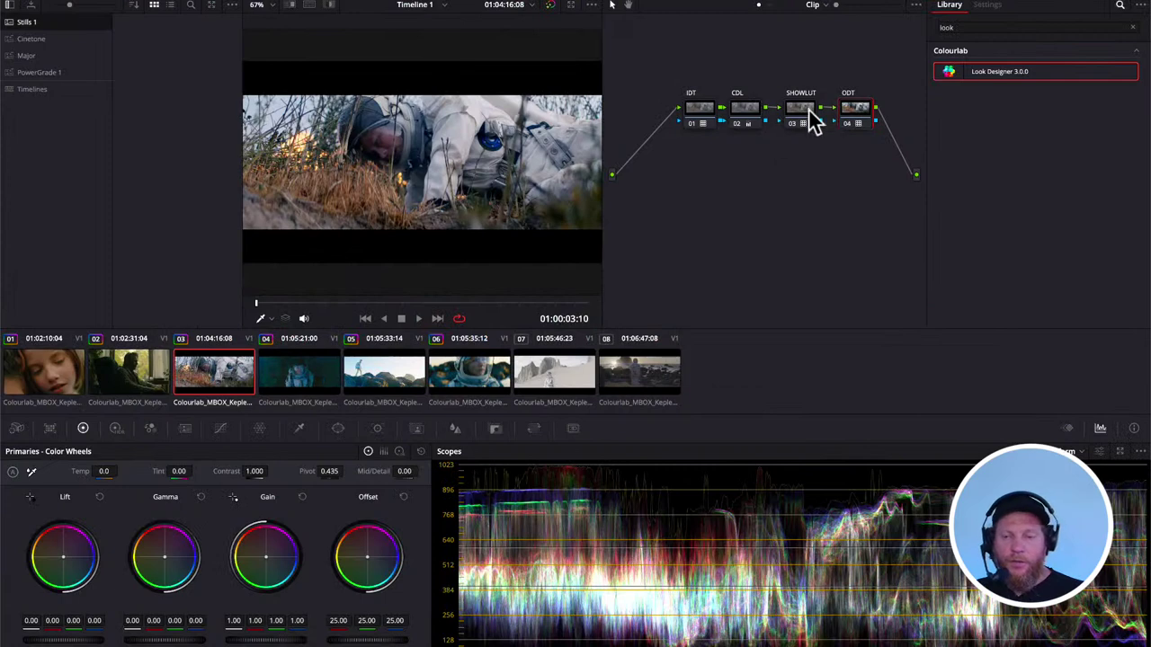
- Inspect the IDT, CDL and SHOWLUT nodes in shot 03's node graph
{"action": "left_click", "coordinate": [701, 112]}
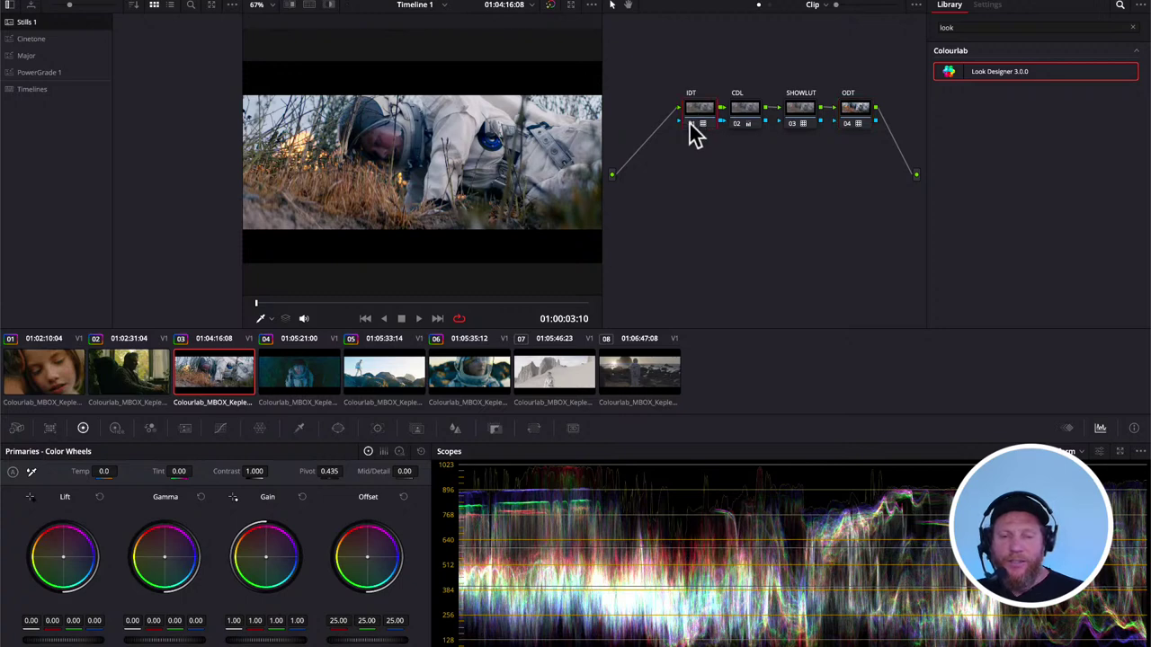
{"action": "left_click", "coordinate": [743, 113]}
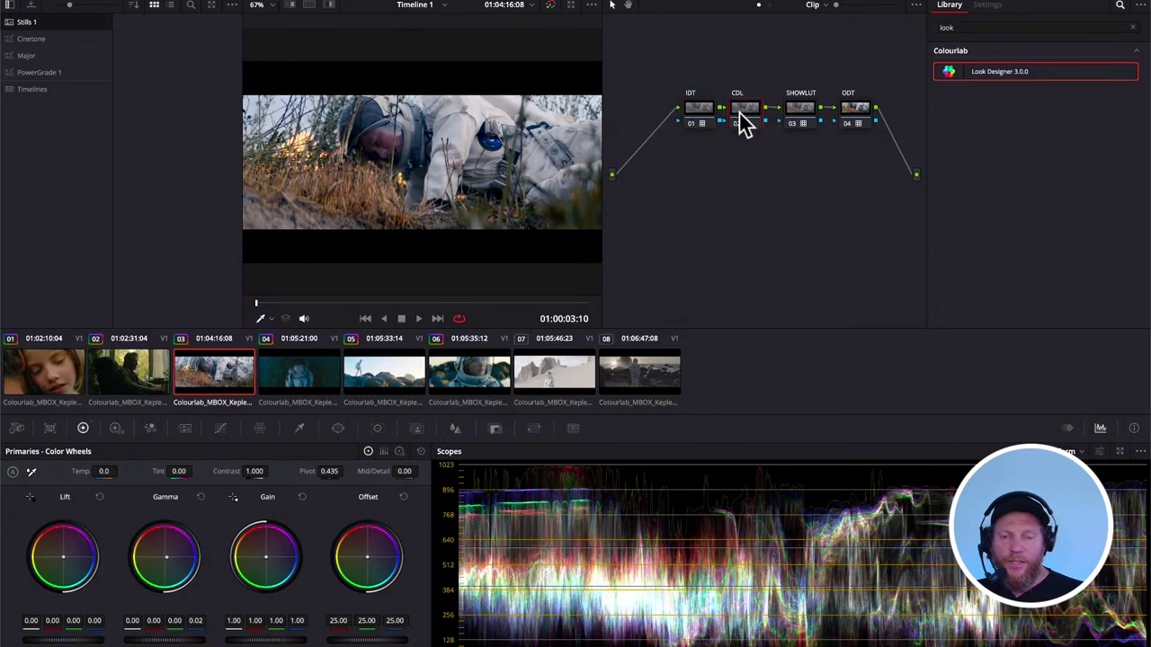
{"action": "left_click", "coordinate": [793, 123]}
{"action": "left_click", "coordinate": [791, 121]}
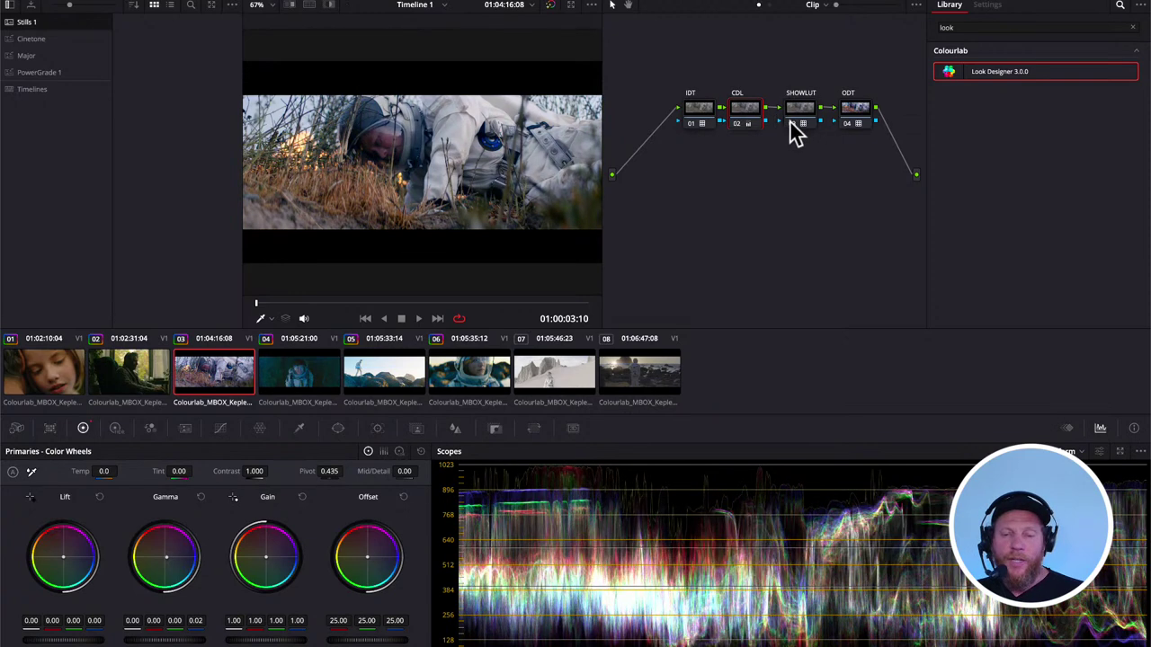
- Delete the ODT and SHOWLUT nodes from shot 03 and add an empty serial node after the CDL node
{"action": "left_click", "coordinate": [849, 114]}
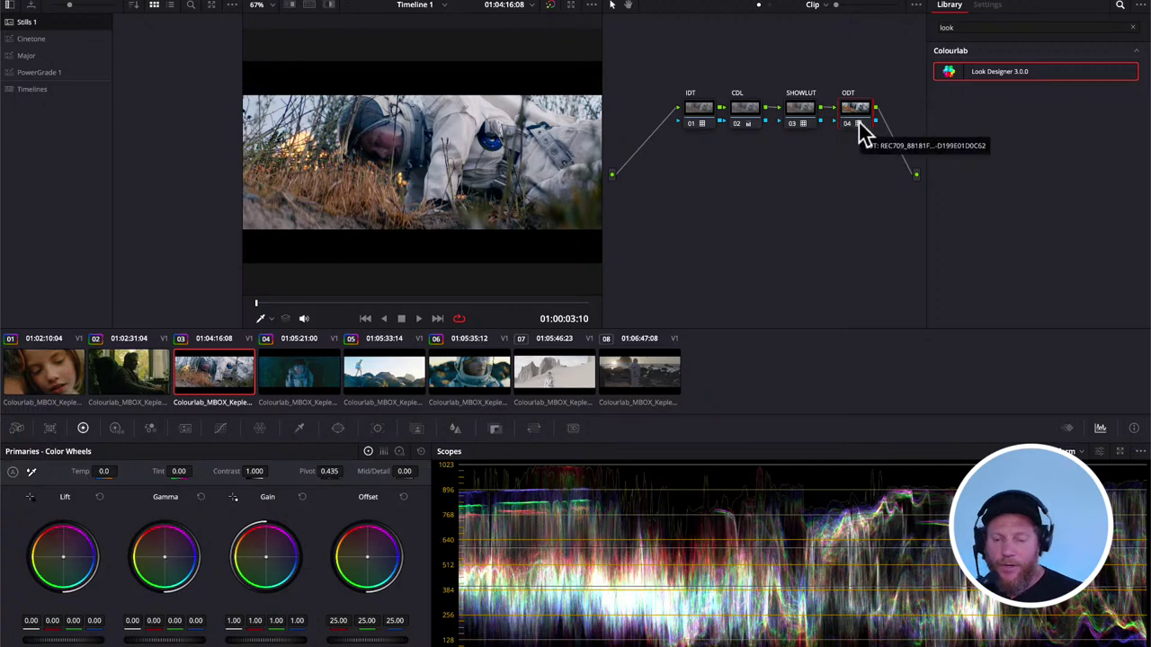
{"action": "key", "text": "Delete"}
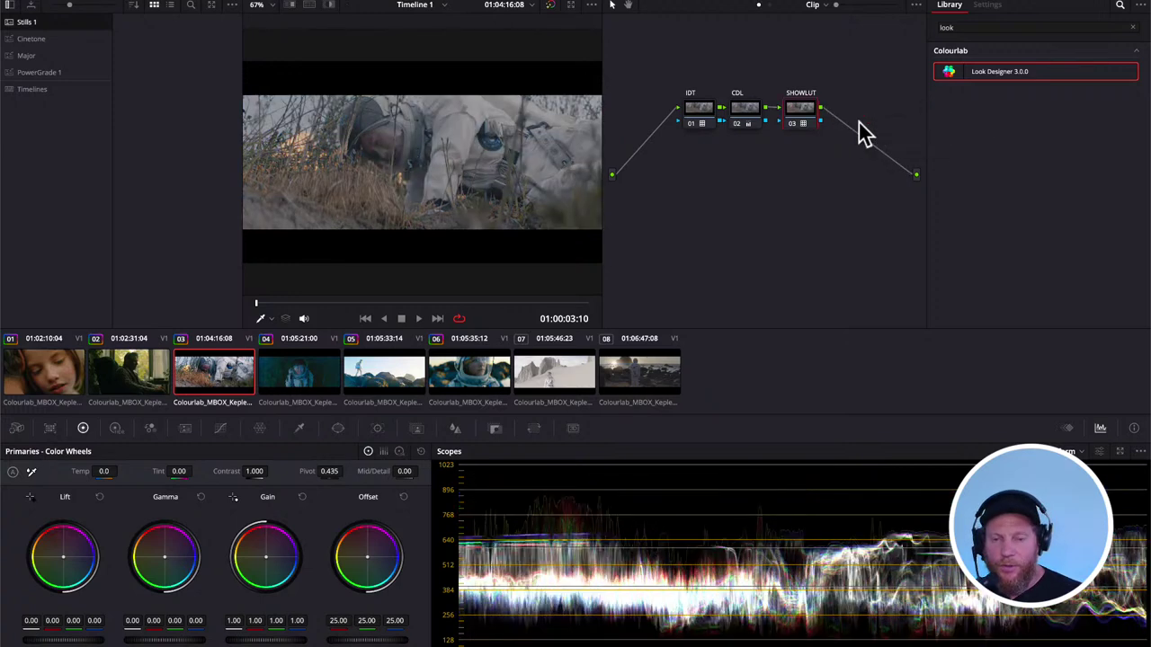
{"action": "key", "text": "Delete"}
{"action": "left_click", "coordinate": [745, 114]}
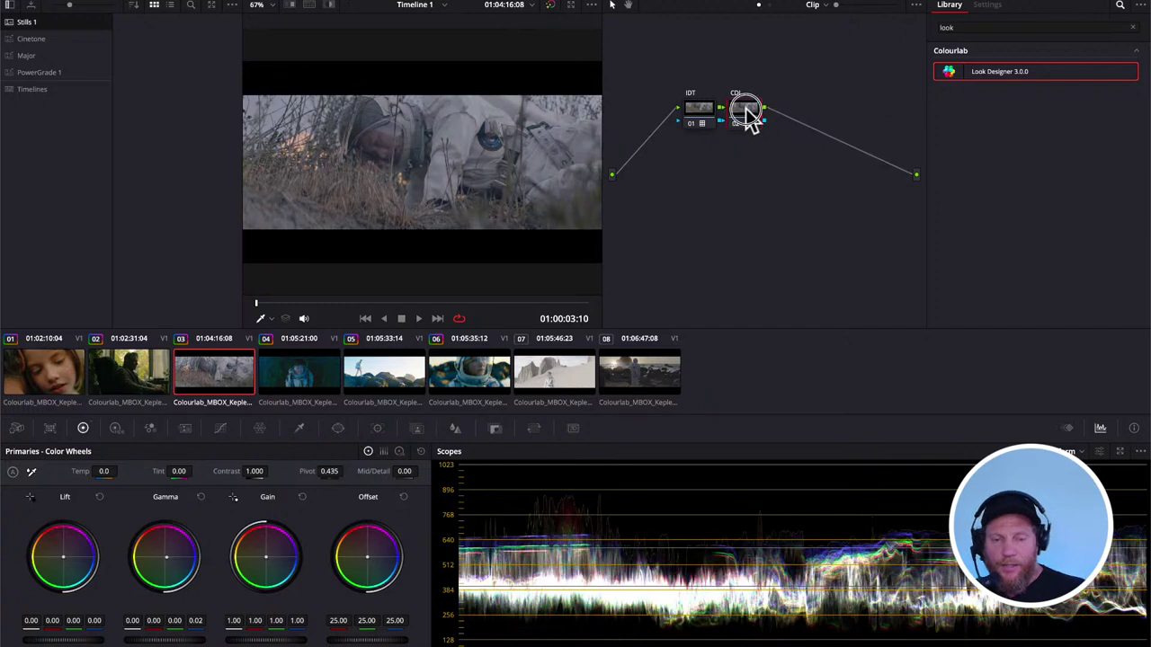
{"action": "key", "text": "alt+s"}
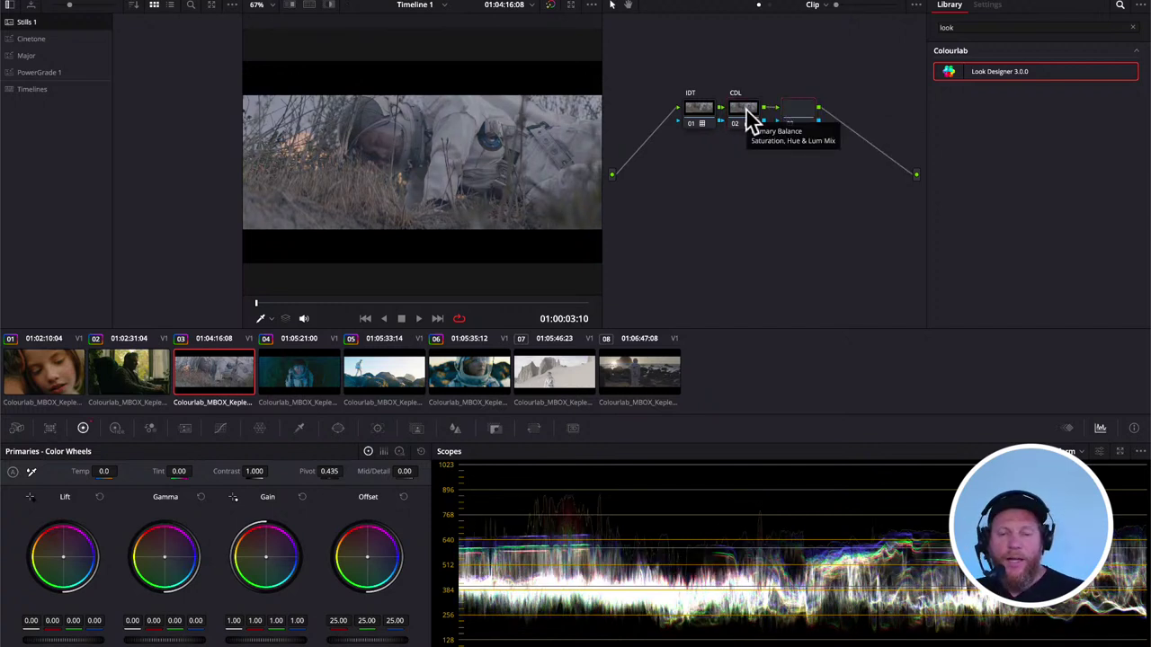
- Copy the Look Designer look from shot 06's second node to the new node 03 on shot 03, and select the CDL node
{"action": "left_click", "coordinate": [949, 75]}
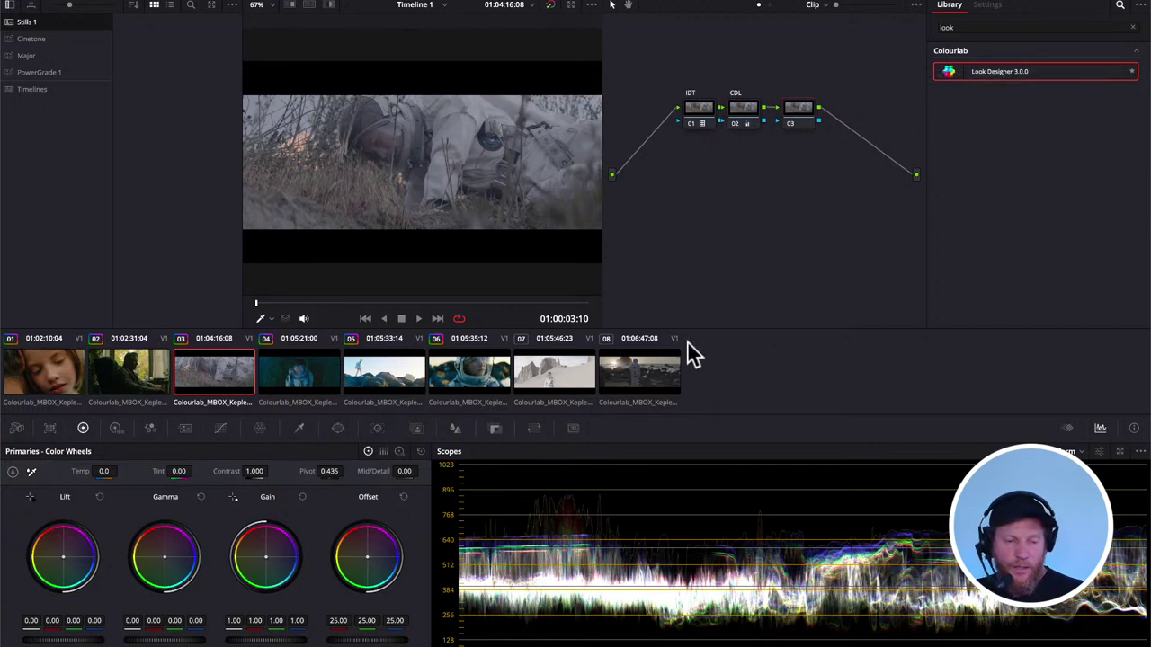
{"action": "left_click", "coordinate": [495, 386]}
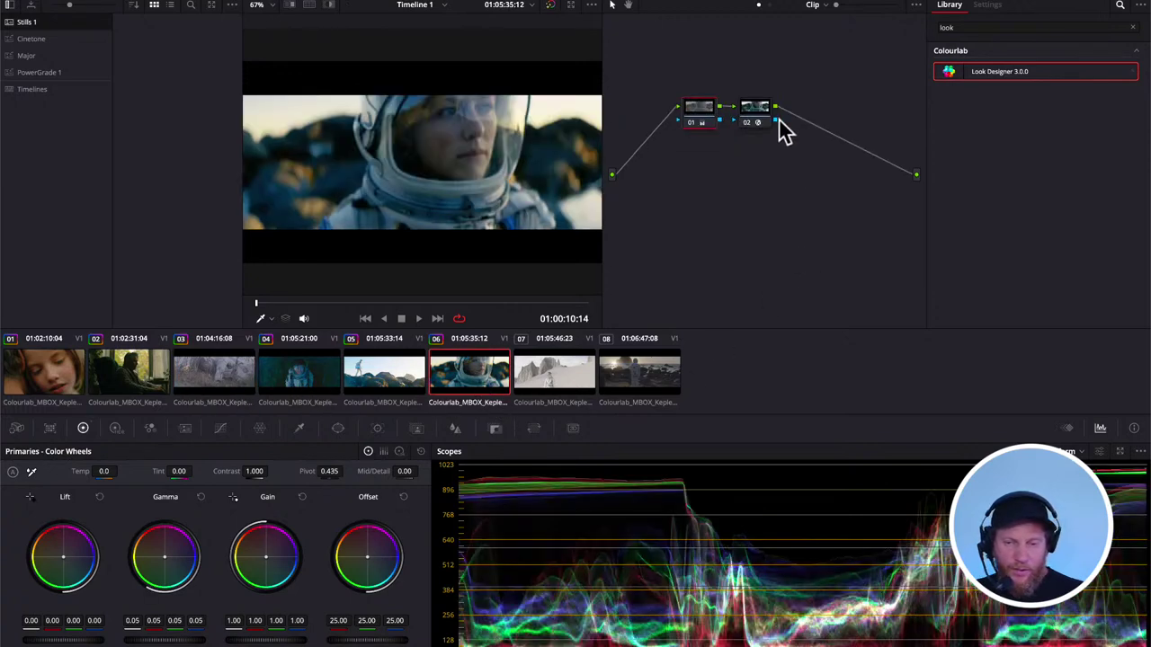
{"action": "left_click", "coordinate": [746, 109]}
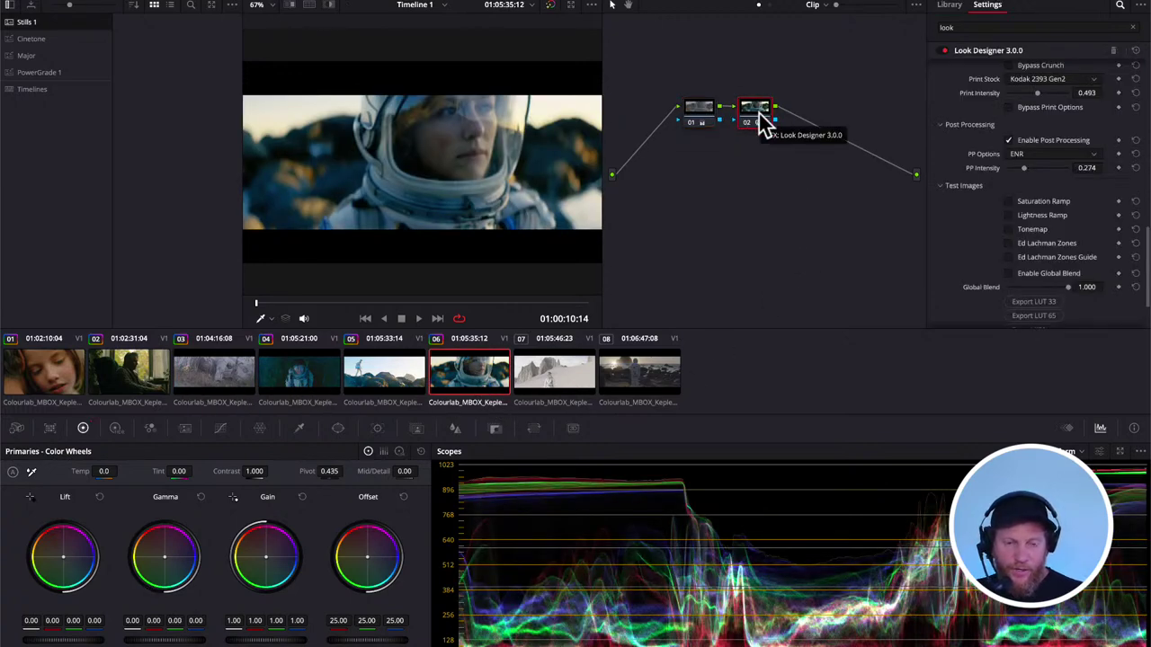
{"action": "left_click", "coordinate": [229, 401]}
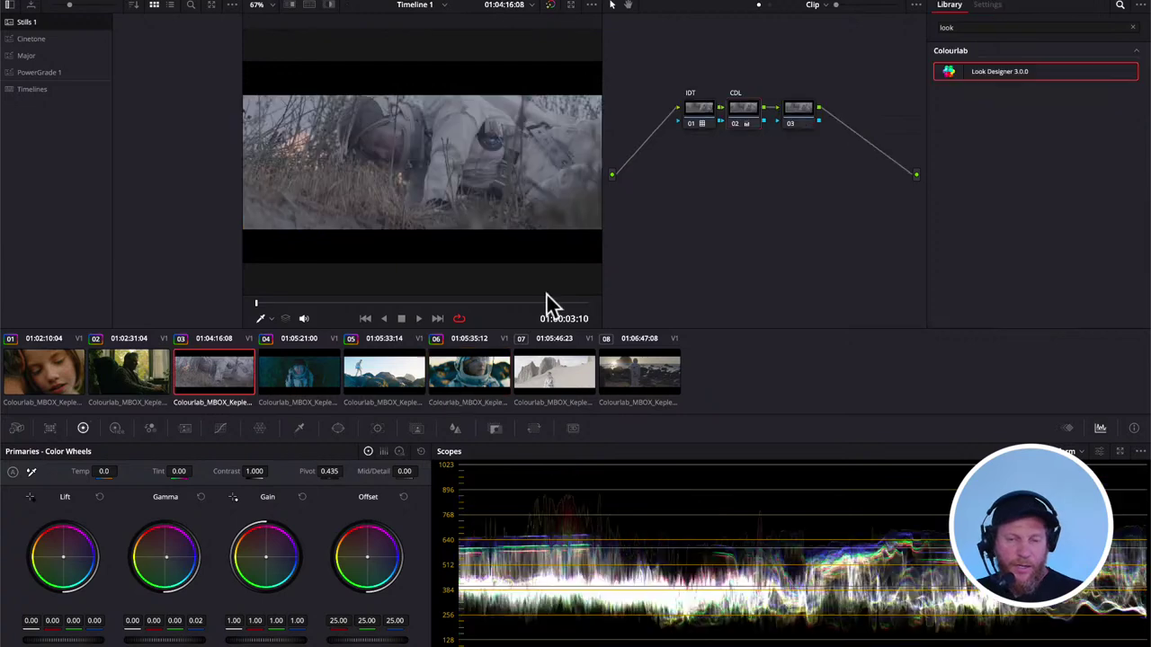
{"action": "left_click", "coordinate": [795, 116]}
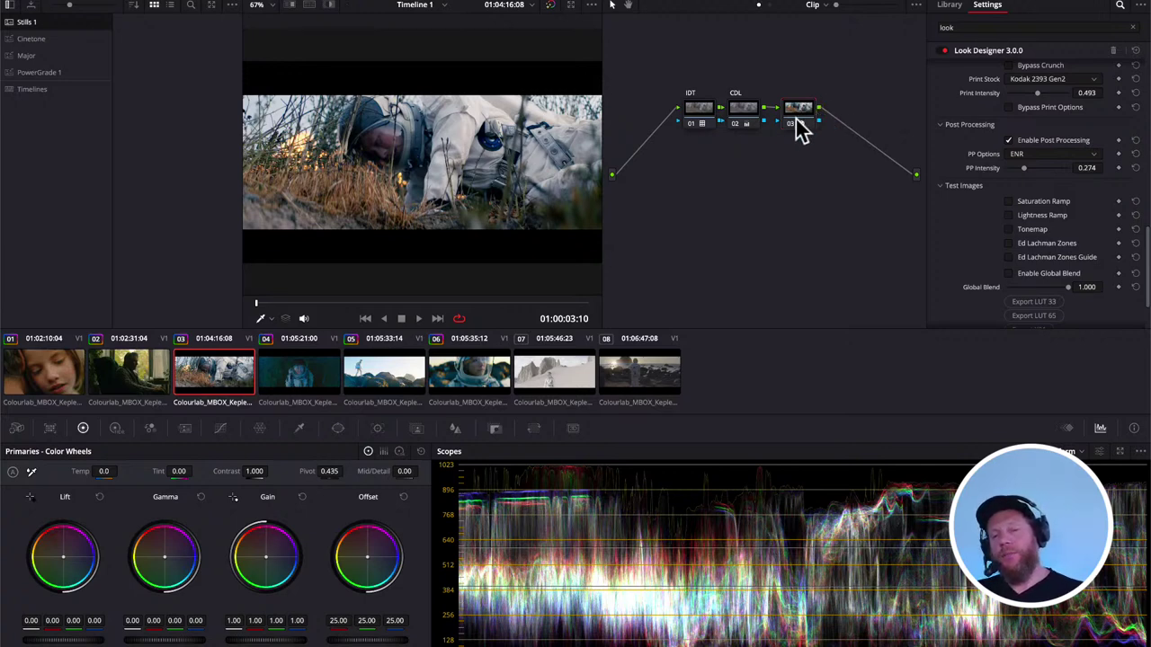
{"action": "scroll", "coordinate": [1007, 205], "scroll_direction": "down", "scroll_amount": 2}
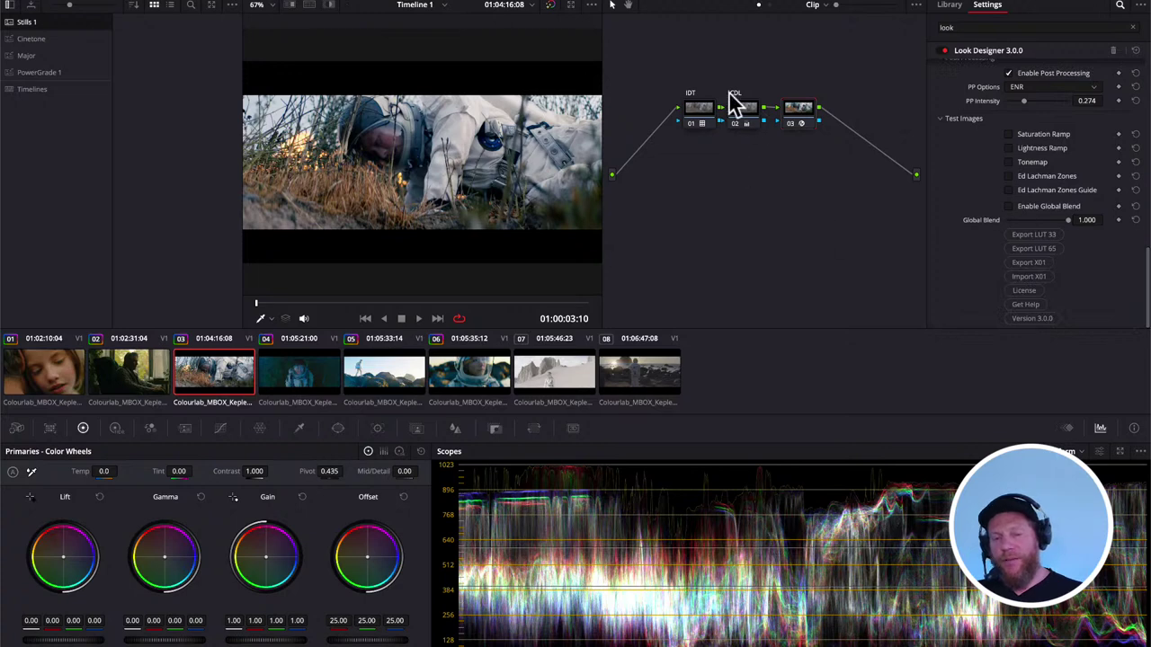
{"action": "left_click", "coordinate": [745, 119]}
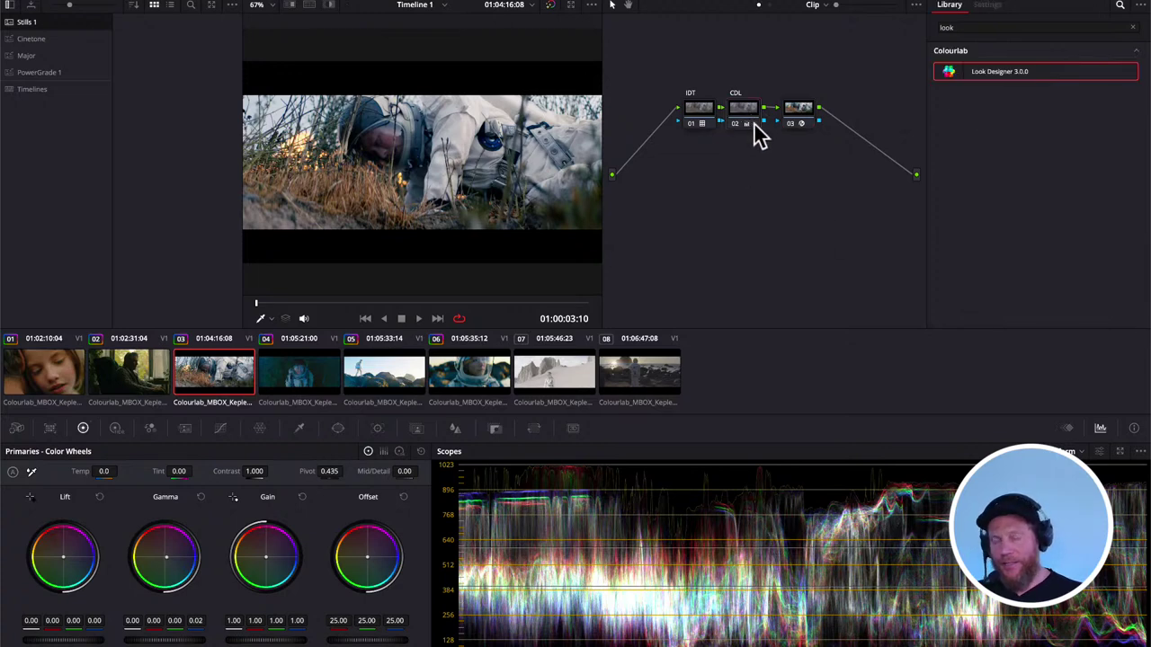